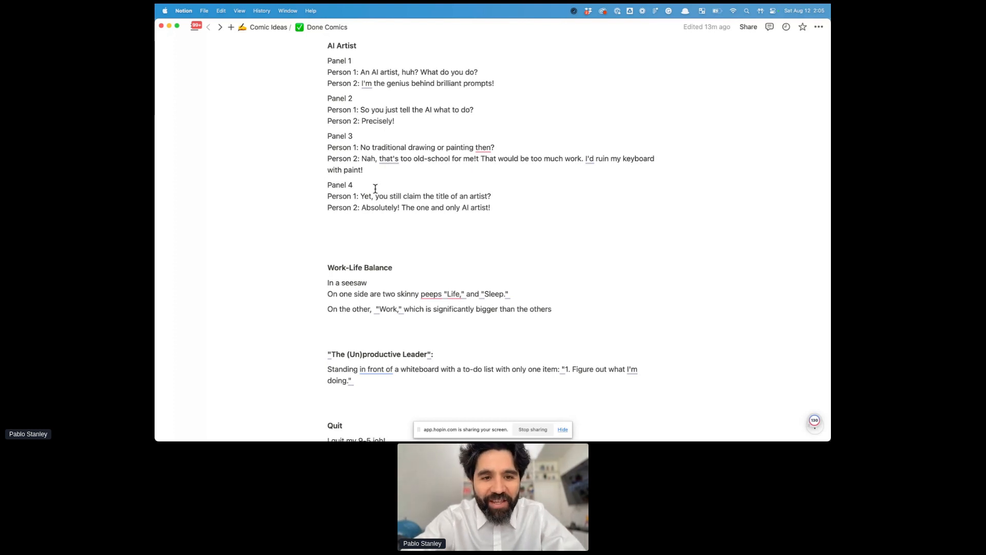
Look over the AI Artist script and the other Done Comics entries, and open the parent page Comic Ideas.
{"action": "scroll", "coordinate": [375, 188], "scroll_direction": "down", "scroll_amount": 6}
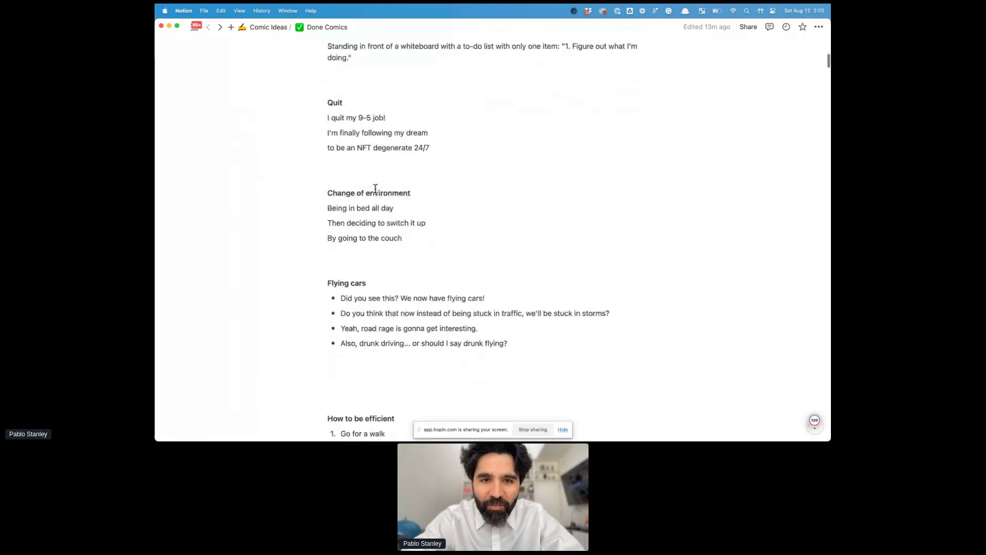
{"action": "scroll", "coordinate": [375, 189], "scroll_direction": "up", "scroll_amount": 9}
{"action": "left_click", "coordinate": [375, 189]}
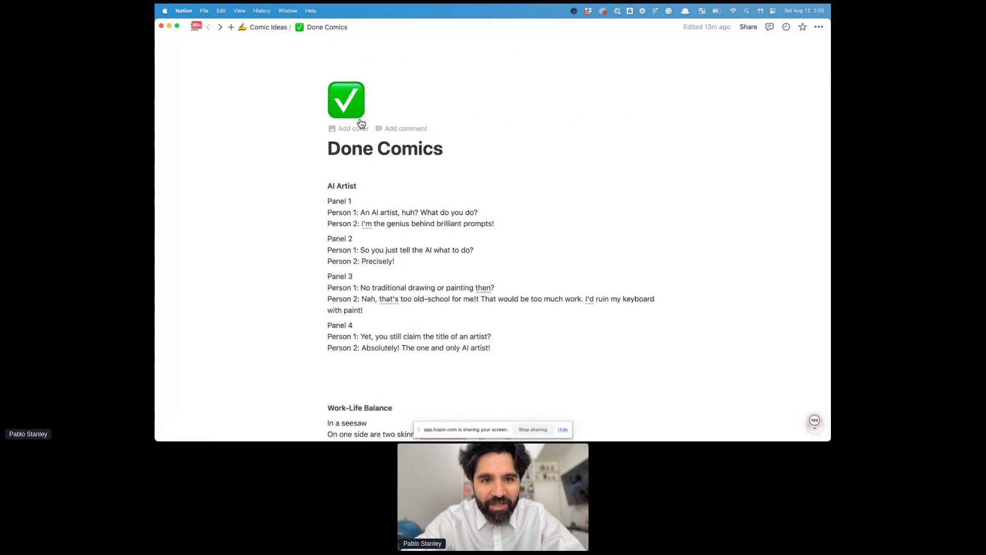
{"action": "scroll", "coordinate": [359, 124], "scroll_direction": "down", "scroll_amount": 3}
{"action": "left_click", "coordinate": [268, 27]}
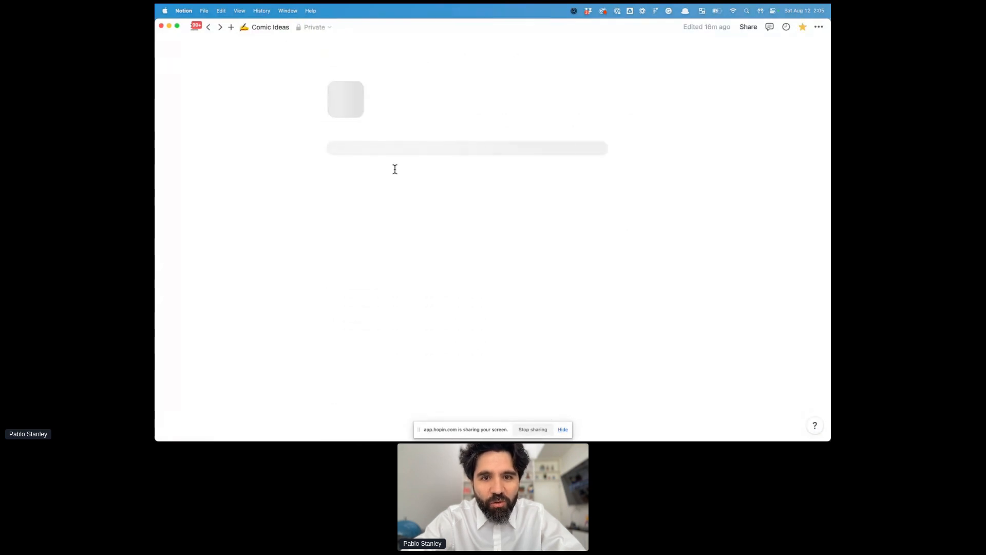
Browse the Comic Ideas page down to the "Messy" idea and read its notes about human behavior.
{"action": "scroll", "coordinate": [396, 174], "scroll_direction": "down", "scroll_amount": 5}
{"action": "scroll", "coordinate": [395, 174], "scroll_direction": "down", "scroll_amount": 3}
{"action": "scroll", "coordinate": [395, 172], "scroll_direction": "up", "scroll_amount": 10}
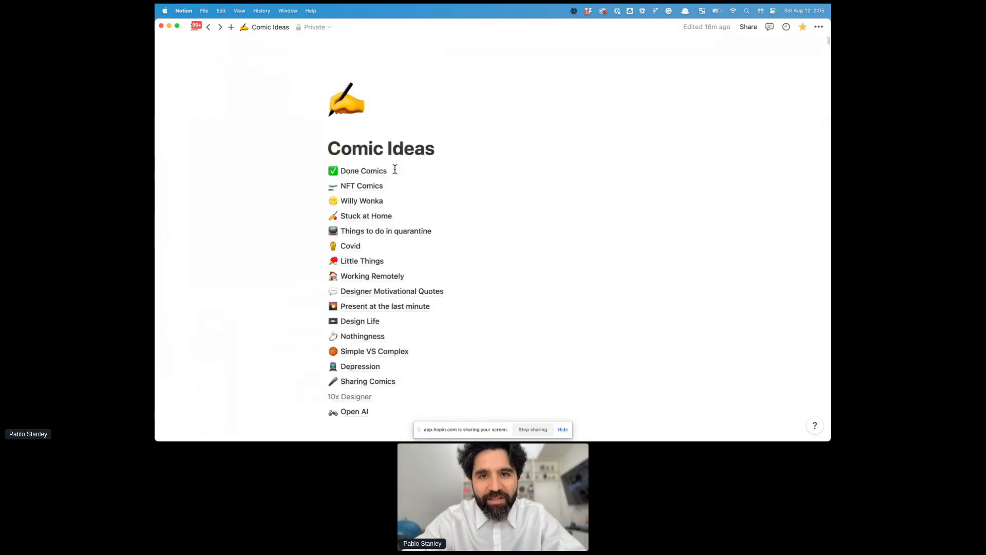
{"action": "scroll", "coordinate": [395, 170], "scroll_direction": "down", "scroll_amount": 20}
{"action": "scroll", "coordinate": [395, 169], "scroll_direction": "down", "scroll_amount": 20}
{"action": "scroll", "coordinate": [395, 169], "scroll_direction": "down", "scroll_amount": 20}
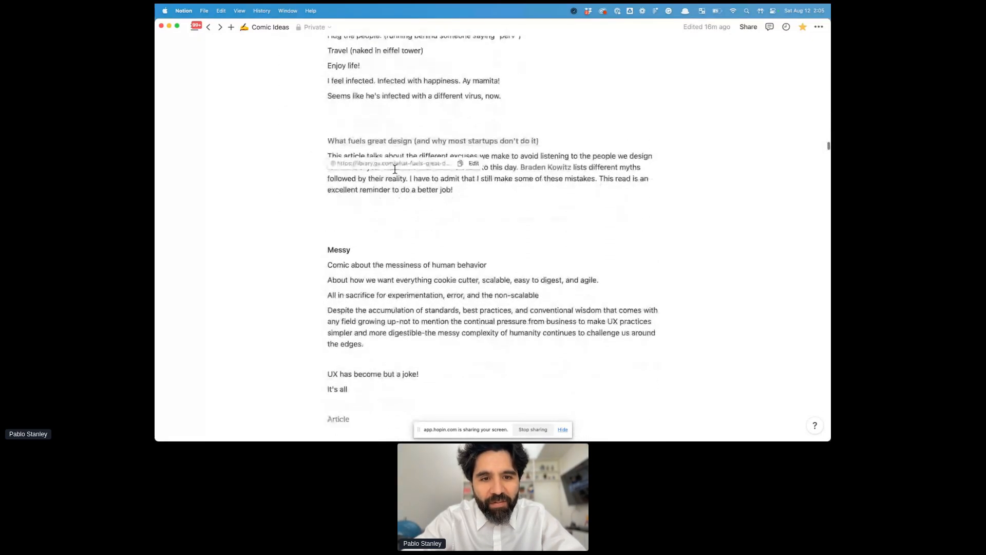
{"action": "scroll", "coordinate": [395, 169], "scroll_direction": "down", "scroll_amount": 5}
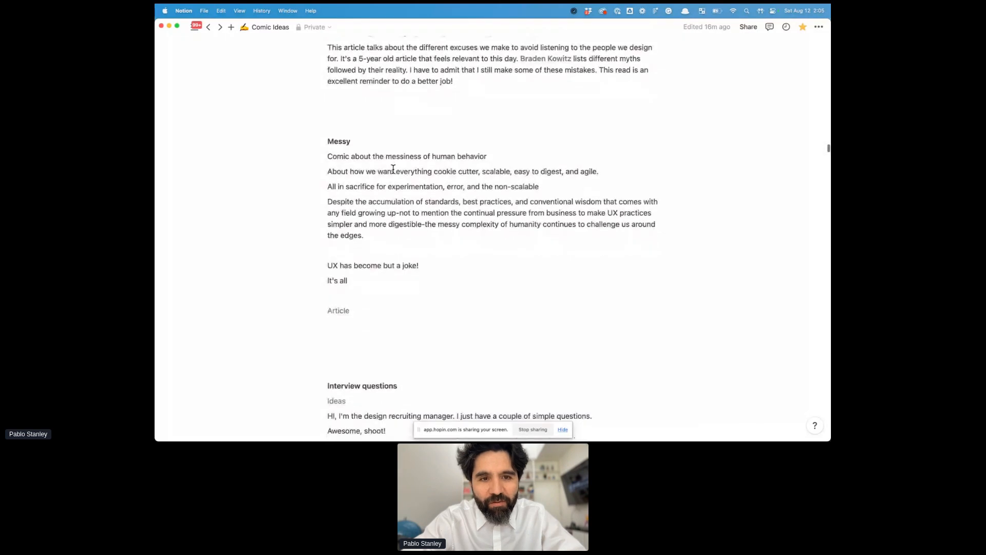
{"action": "left_click", "coordinate": [327, 141]}
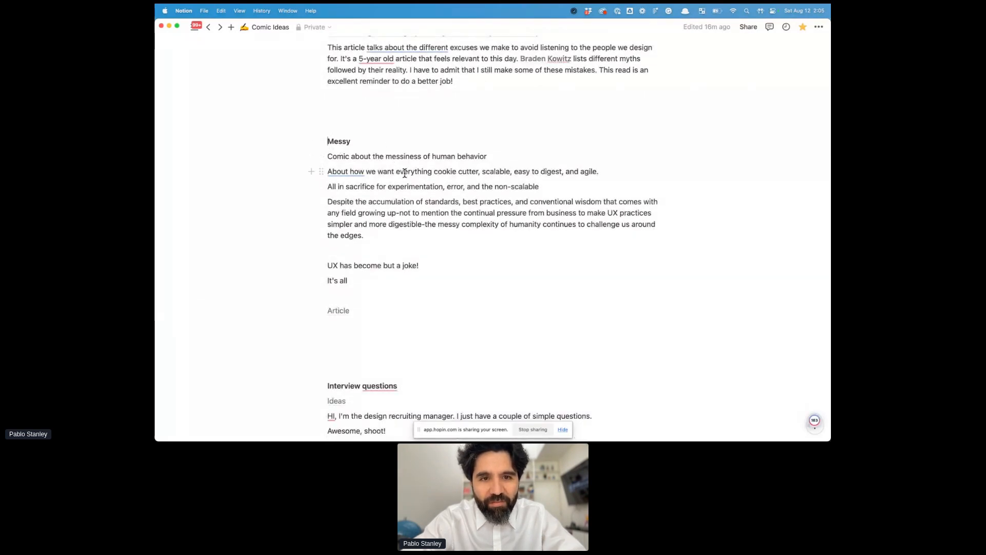
{"action": "scroll", "coordinate": [405, 177], "scroll_direction": "down", "scroll_amount": 1}
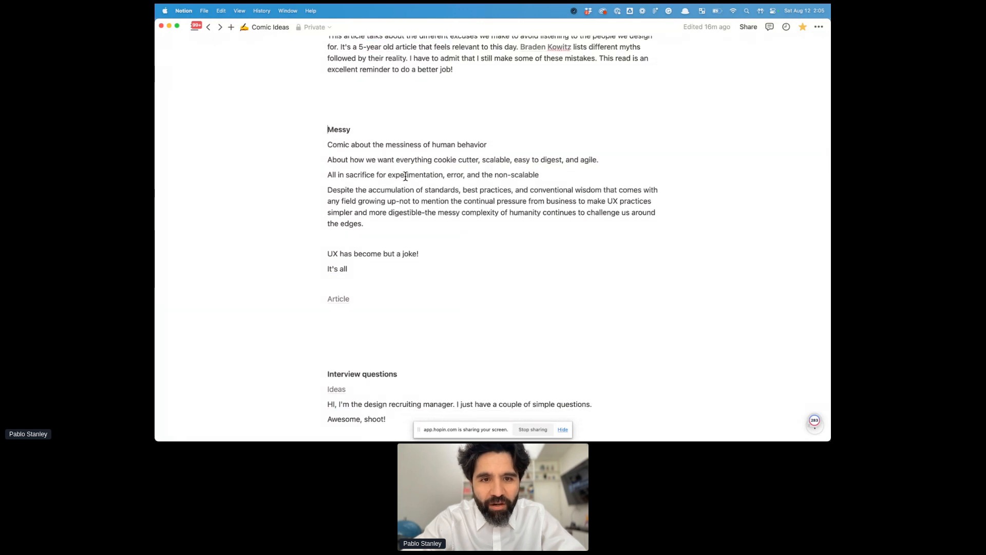
{"action": "scroll", "coordinate": [405, 176], "scroll_direction": "up", "scroll_amount": 1}
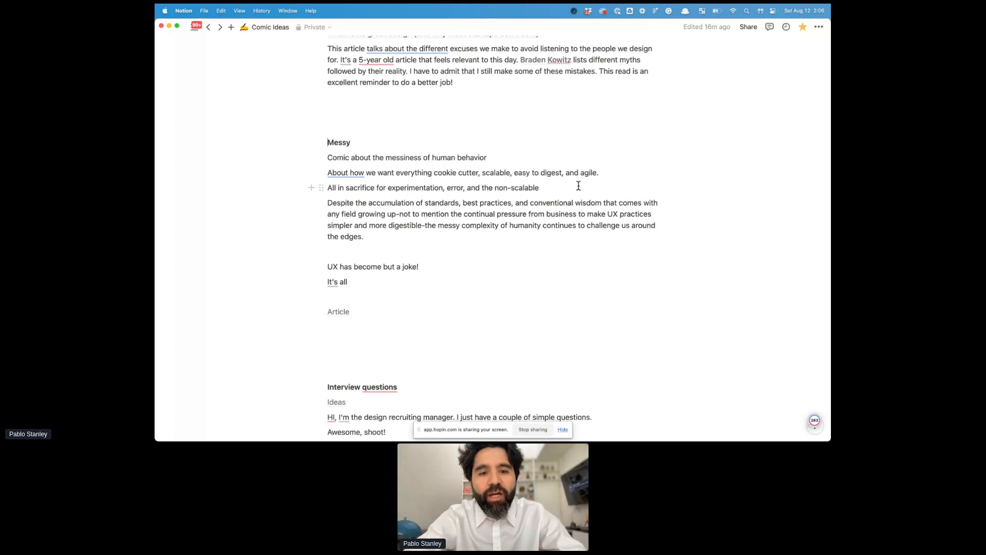
Find the "Interview questions" idea and highlight its full list of questions and answers.
{"action": "scroll", "coordinate": [579, 185], "scroll_direction": "down", "scroll_amount": 10}
{"action": "scroll", "coordinate": [579, 185], "scroll_direction": "up", "scroll_amount": 1}
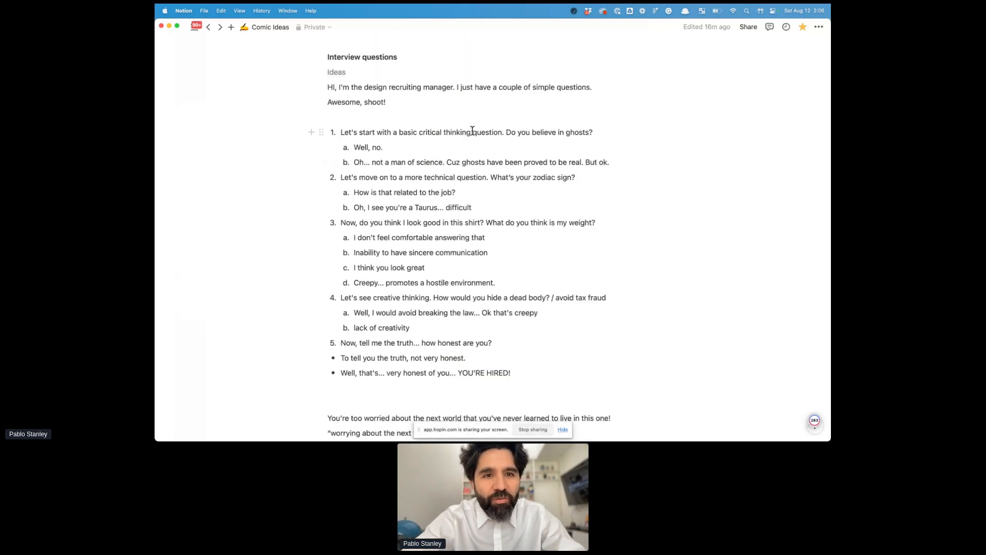
{"action": "scroll", "coordinate": [461, 163], "scroll_direction": "down", "scroll_amount": 1}
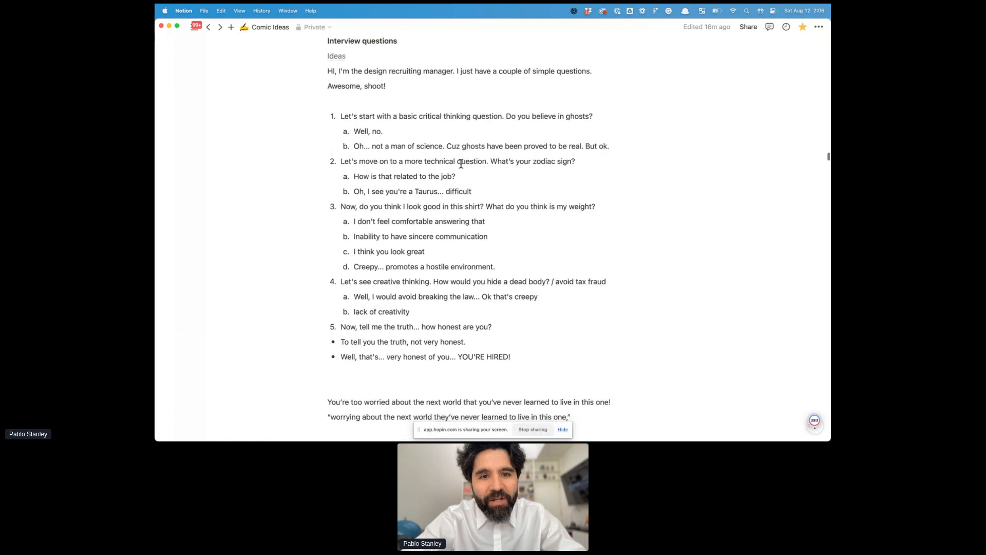
{"action": "left_click_drag", "start_coordinate": [533, 358], "coordinate": [336, 114]}
{"action": "scroll", "coordinate": [462, 226], "scroll_direction": "down", "scroll_amount": 1}
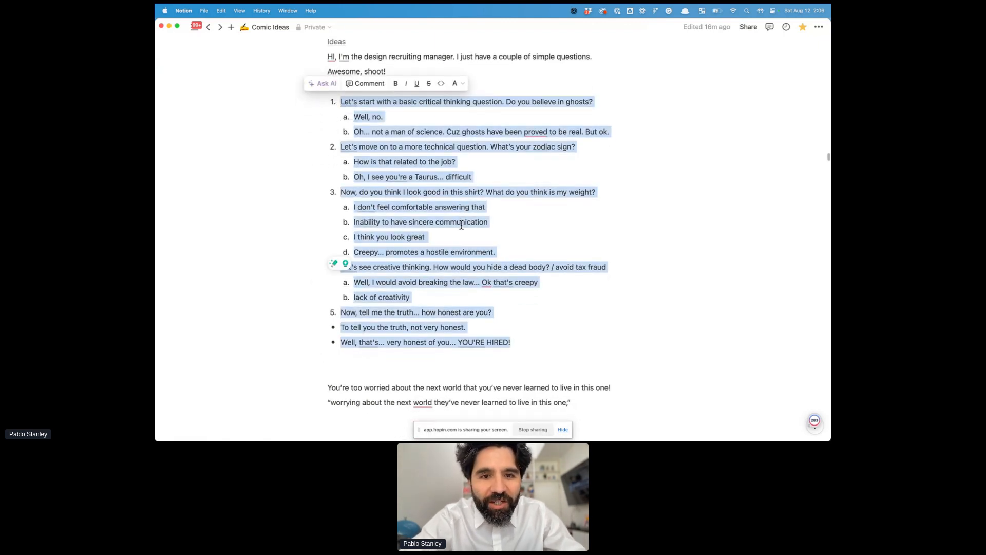
{"action": "left_click", "coordinate": [500, 206]}
{"action": "scroll", "coordinate": [500, 206], "scroll_direction": "up", "scroll_amount": 1}
{"action": "scroll", "coordinate": [500, 208], "scroll_direction": "up", "scroll_amount": 1}
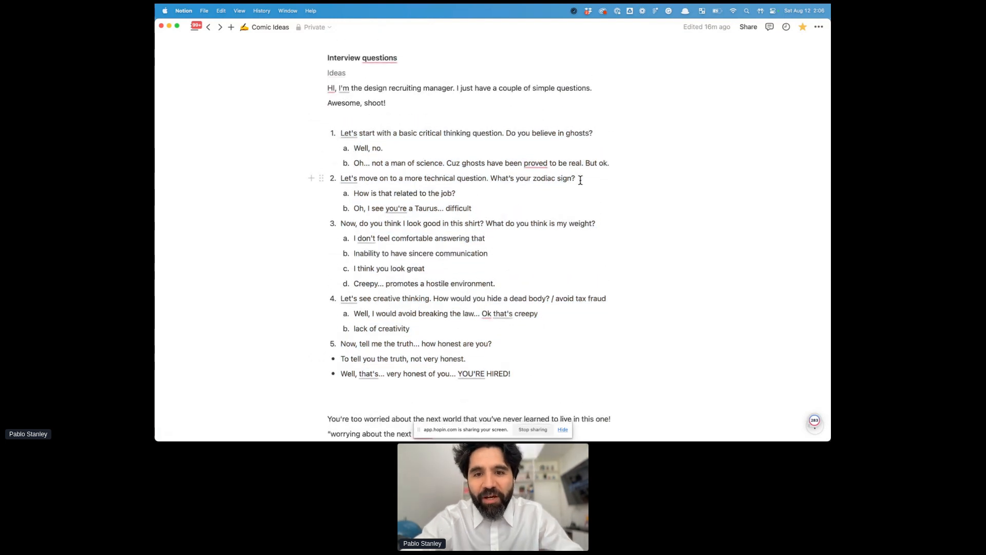
Enlarge the page text to read the "Interview questions" dialogue and restore the normal text size.
{"action": "key", "text": "super+plus"}
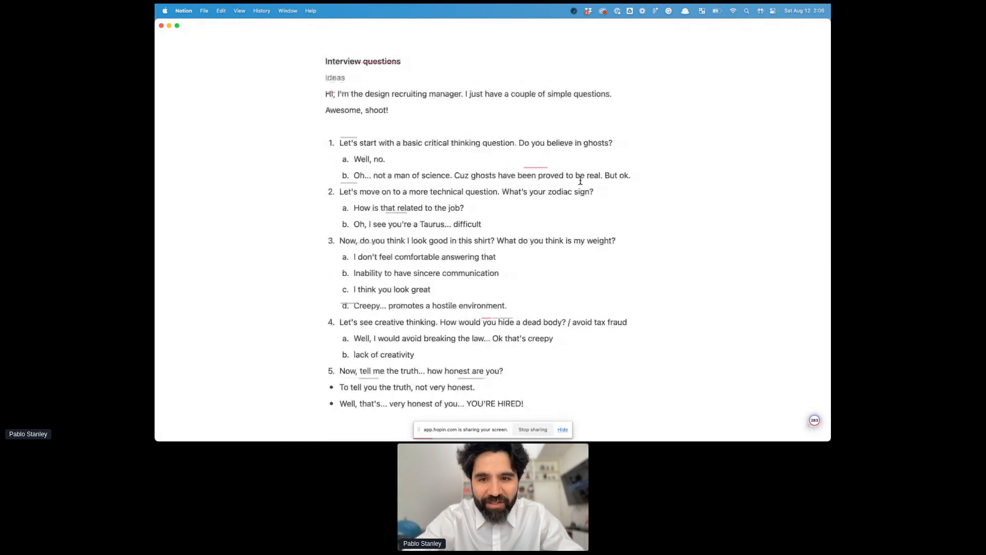
{"action": "scroll", "coordinate": [580, 180], "scroll_direction": "down", "scroll_amount": 1}
{"action": "scroll", "coordinate": [580, 180], "scroll_direction": "down", "scroll_amount": 2}
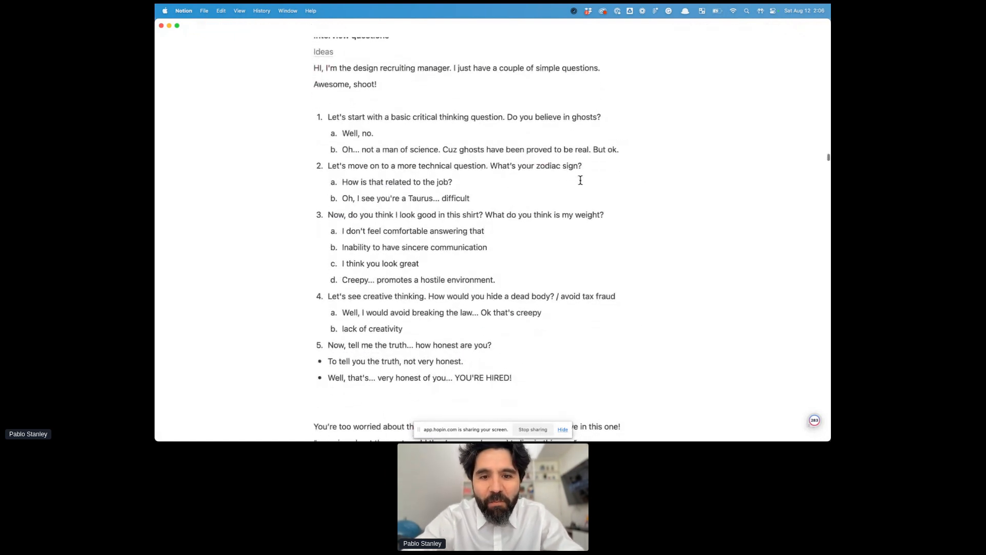
{"action": "scroll", "coordinate": [581, 181], "scroll_direction": "down", "scroll_amount": 2}
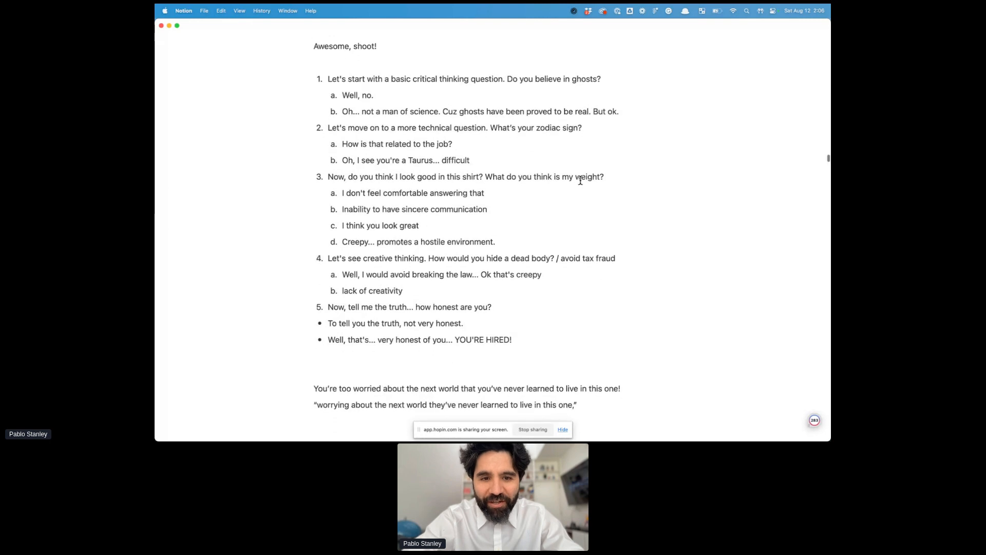
{"action": "scroll", "coordinate": [581, 180], "scroll_direction": "up", "scroll_amount": 2}
{"action": "scroll", "coordinate": [580, 180], "scroll_direction": "up", "scroll_amount": 1}
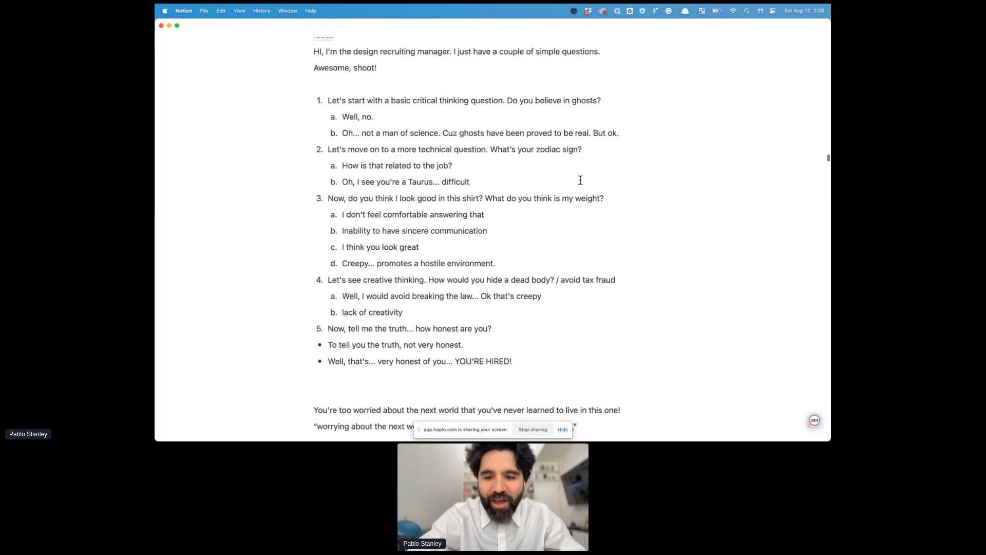
{"action": "key", "text": "super+minus"}
{"action": "scroll", "coordinate": [555, 176], "scroll_direction": "up", "scroll_amount": 2}
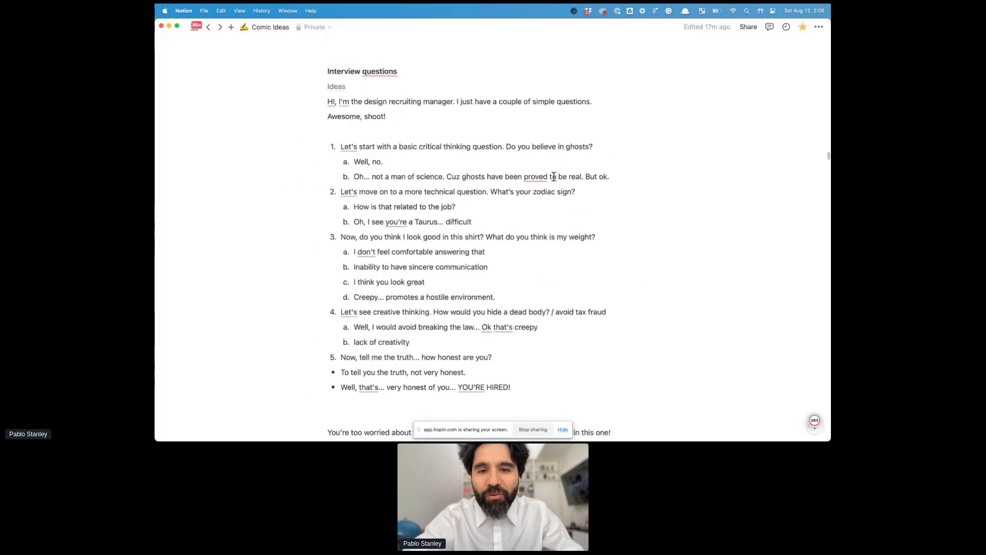
{"action": "scroll", "coordinate": [554, 176], "scroll_direction": "down", "scroll_amount": 1}
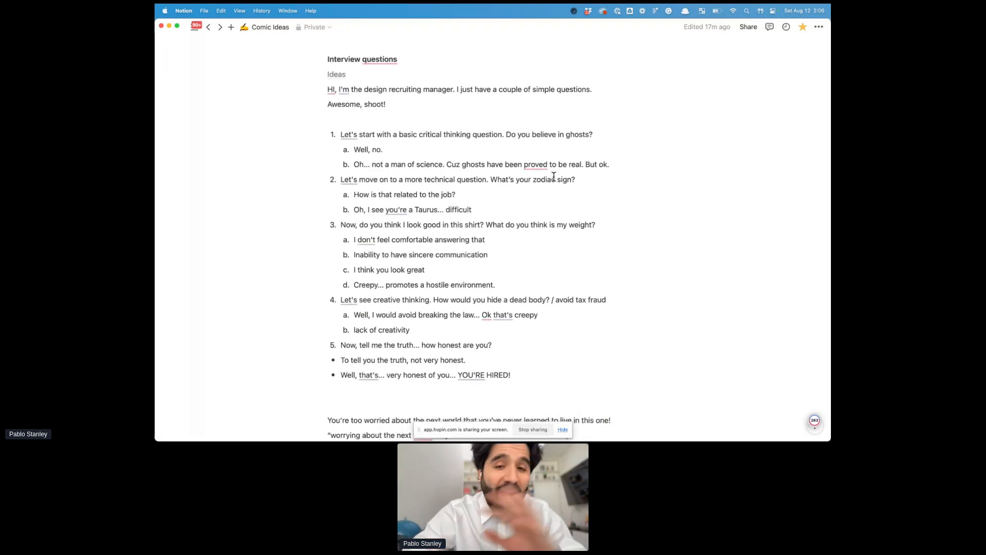
{"action": "scroll", "coordinate": [553, 176], "scroll_direction": "down", "scroll_amount": 1}
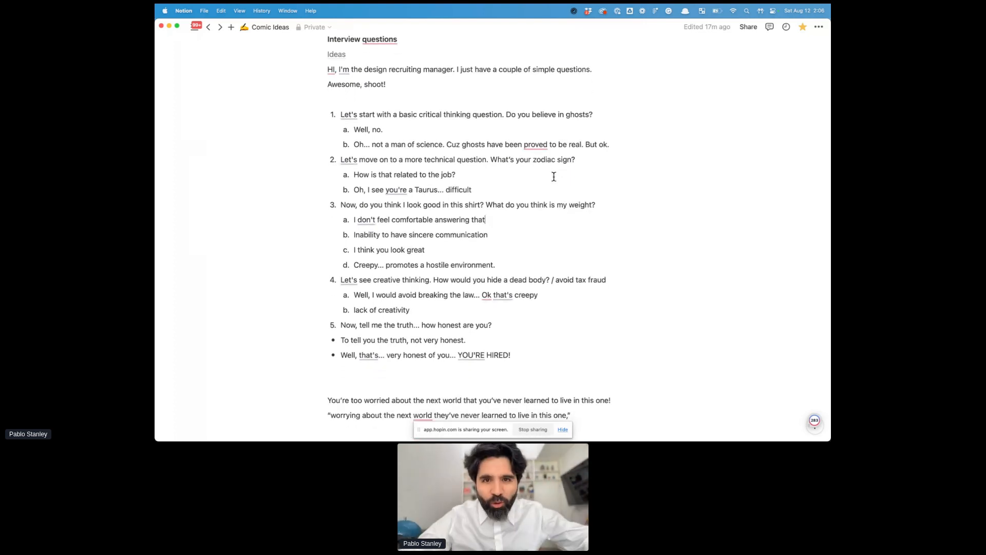
Add two blank lines after "I'm not." in the "Feeling fine" idea under Not finished.
{"action": "scroll", "coordinate": [554, 176], "scroll_direction": "down", "scroll_amount": 5}
{"action": "scroll", "coordinate": [554, 176], "scroll_direction": "down", "scroll_amount": 6}
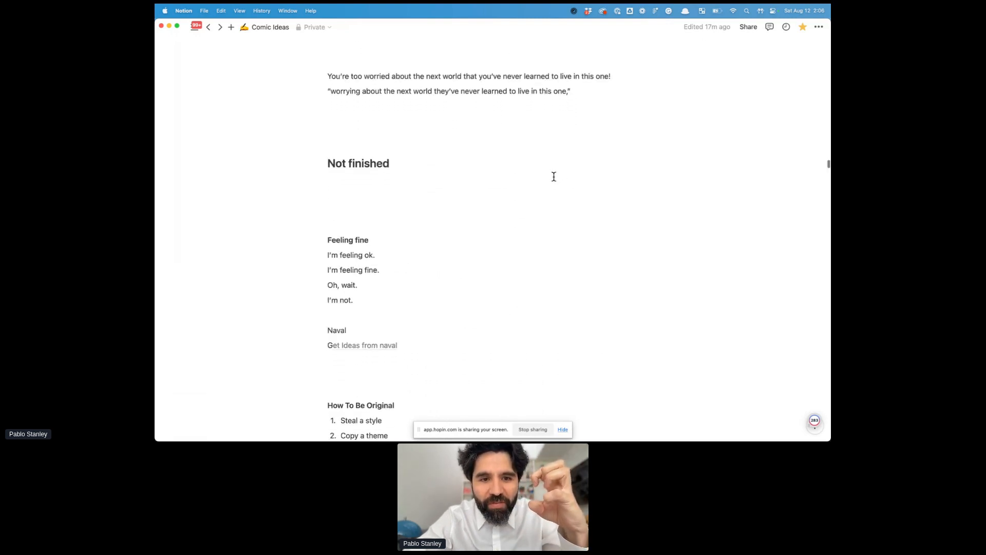
{"action": "scroll", "coordinate": [554, 176], "scroll_direction": "down", "scroll_amount": 1}
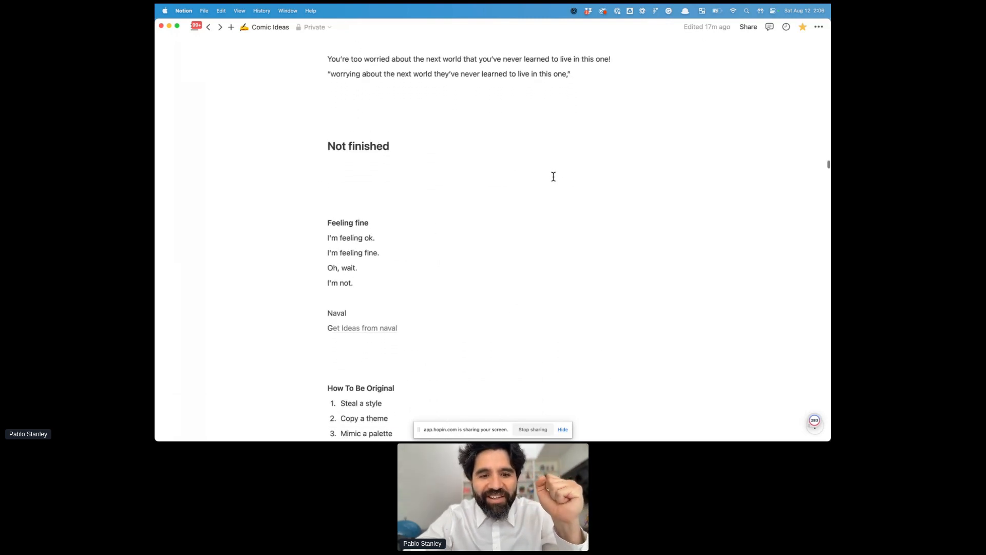
{"action": "left_click", "coordinate": [372, 297]}
{"action": "key", "text": "Return"}
{"action": "key", "text": "Return"}
Read the "Feeling fine" script line by line and highlight its four lines of dialogue.
{"action": "mouse_move", "coordinate": [315, 239]}
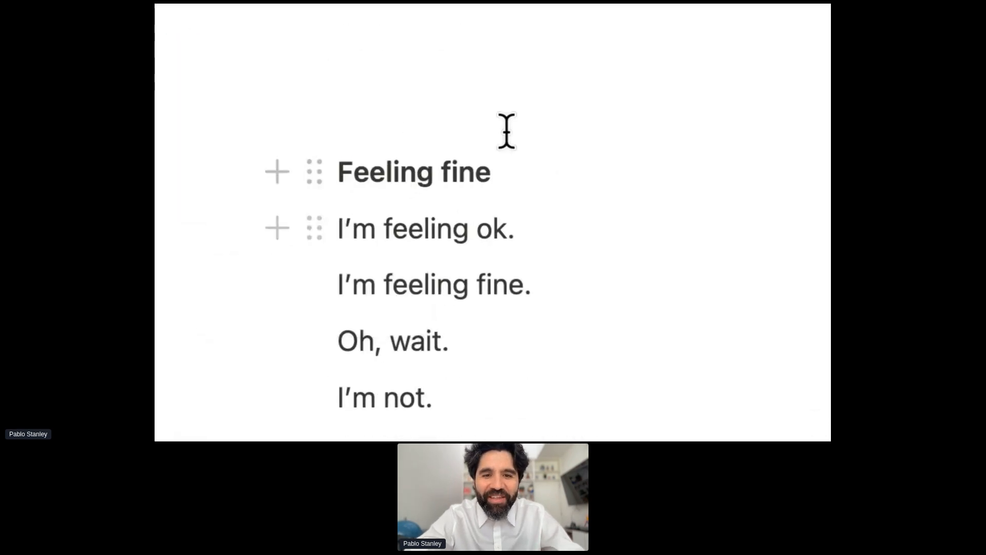
{"action": "left_click", "coordinate": [522, 128]}
{"action": "left_click", "coordinate": [490, 181]}
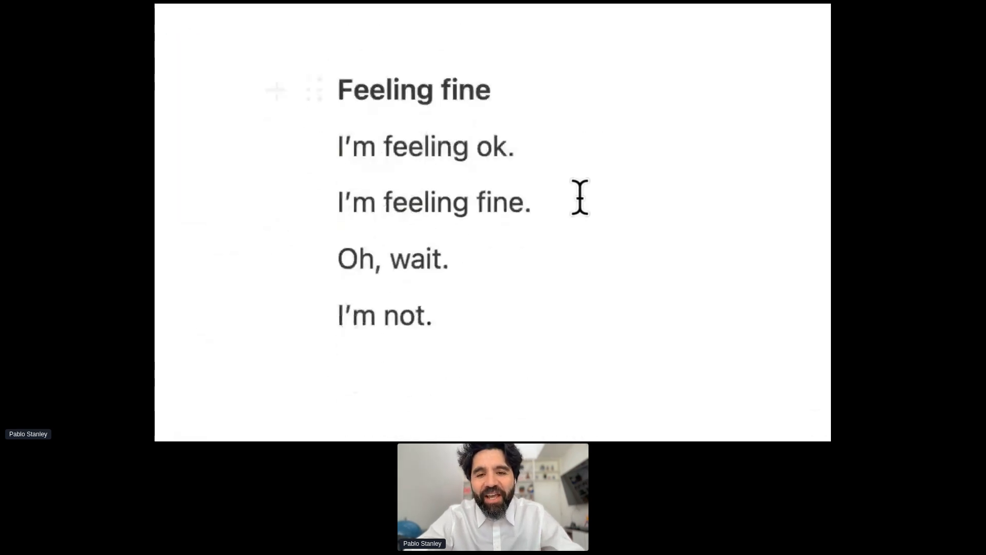
{"action": "left_click", "coordinate": [564, 270]}
{"action": "left_click", "coordinate": [542, 222]}
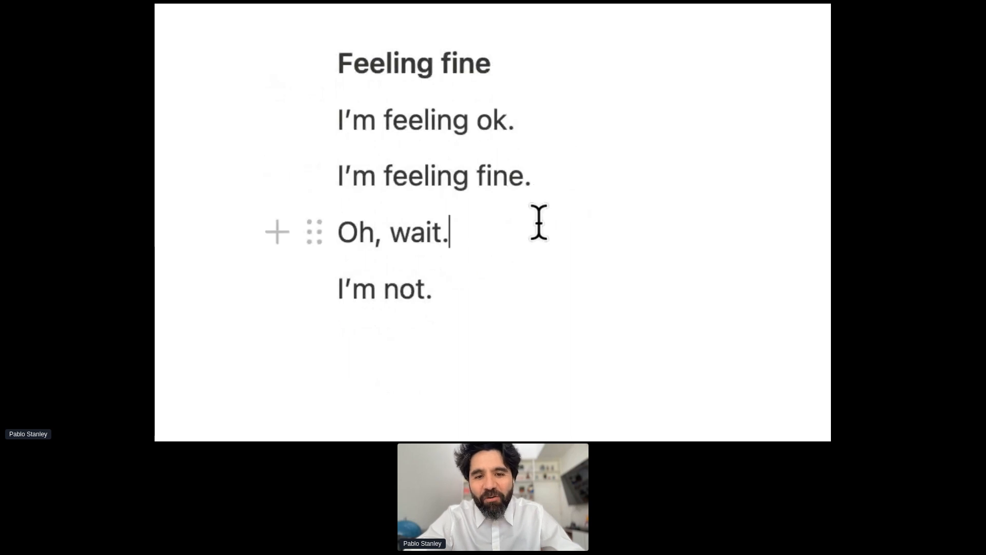
{"action": "left_click", "coordinate": [486, 282]}
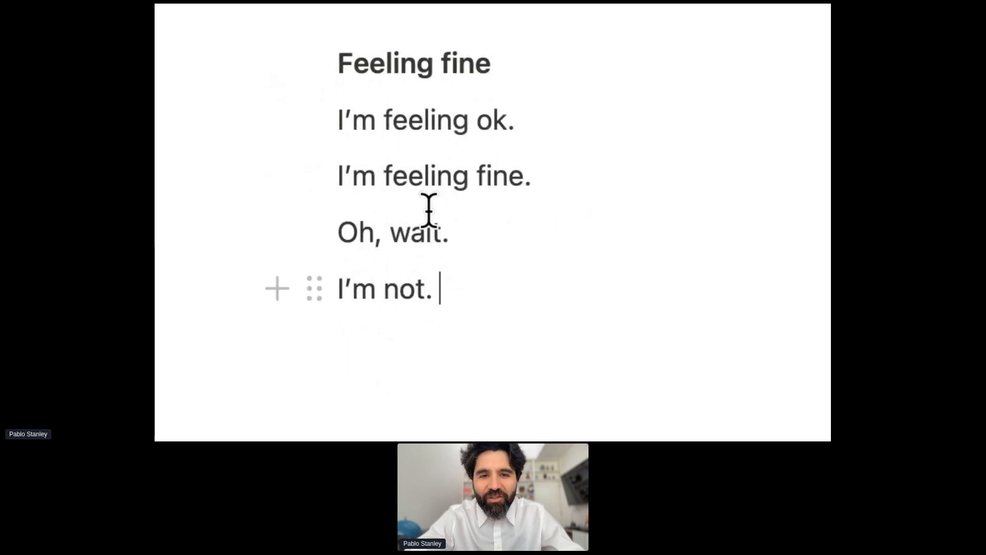
{"action": "left_click_drag", "start_coordinate": [338, 116], "coordinate": [466, 288]}
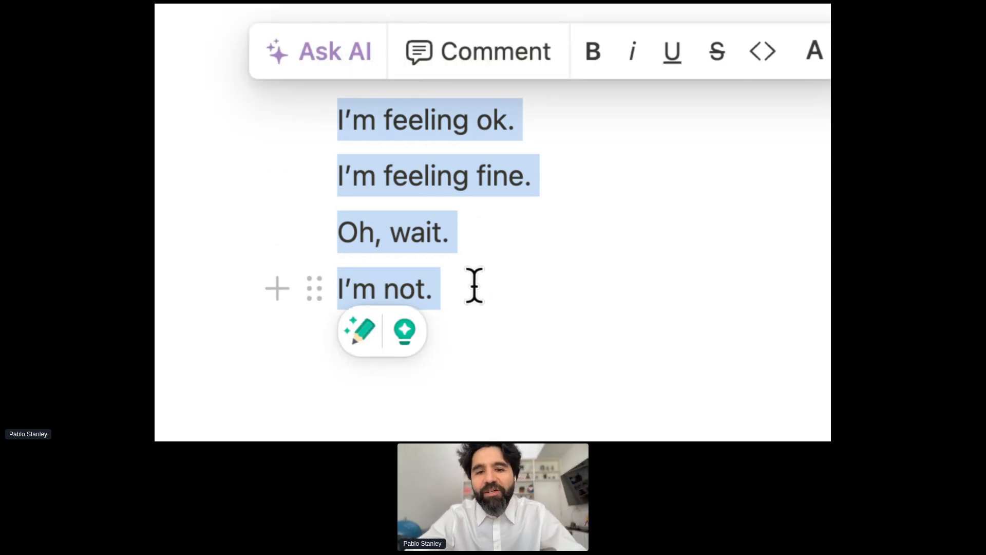
{"action": "left_click", "coordinate": [564, 234]}
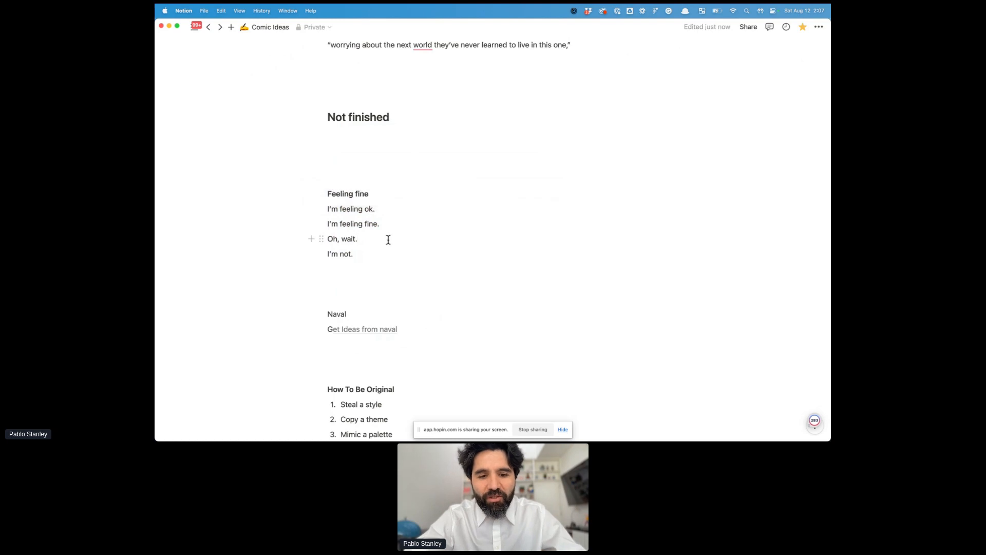
Browse the unfinished ideas and go back up to the "IN THE YEAR 3000" robot script and its drawn comic.
{"action": "scroll", "coordinate": [388, 239], "scroll_direction": "down", "scroll_amount": 10}
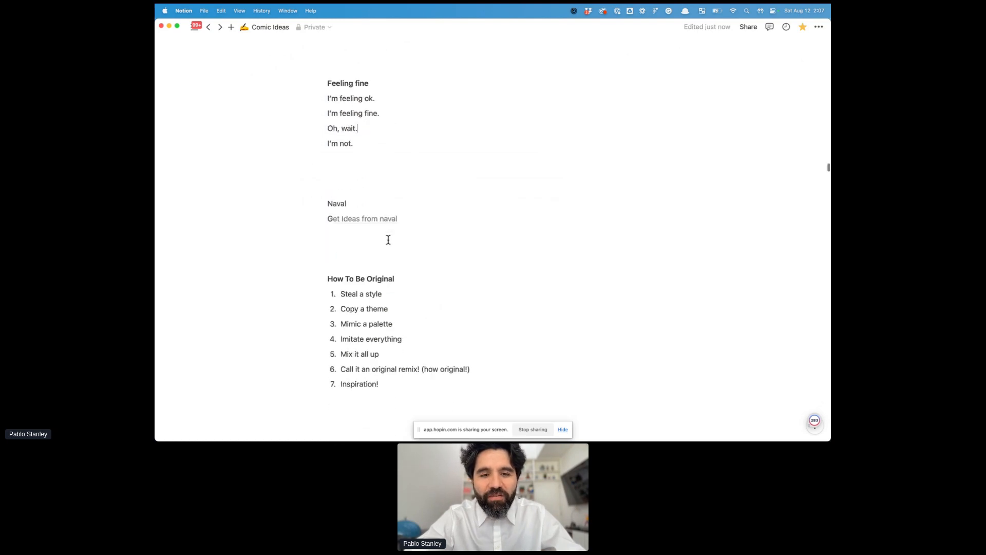
{"action": "scroll", "coordinate": [388, 239], "scroll_direction": "down", "scroll_amount": 15}
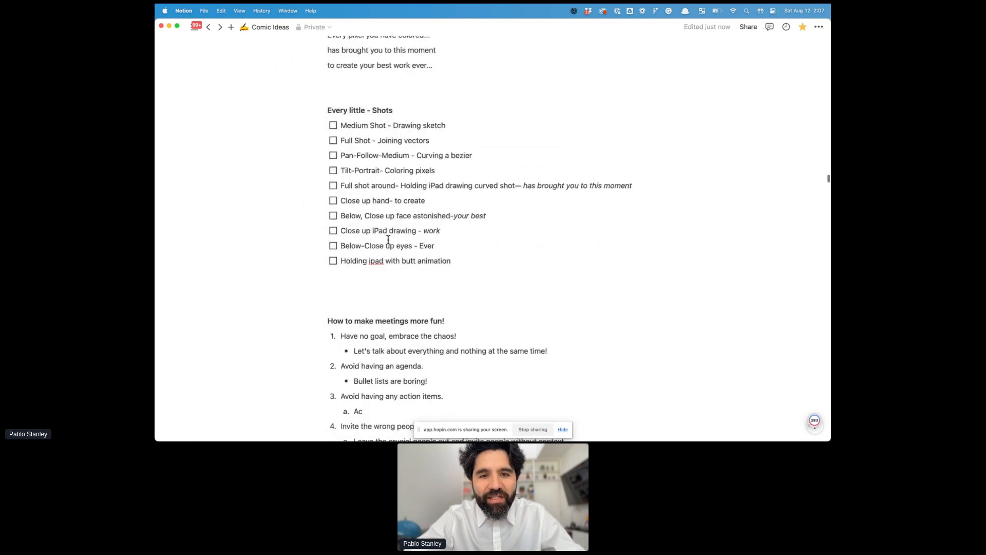
{"action": "scroll", "coordinate": [389, 239], "scroll_direction": "up", "scroll_amount": 1}
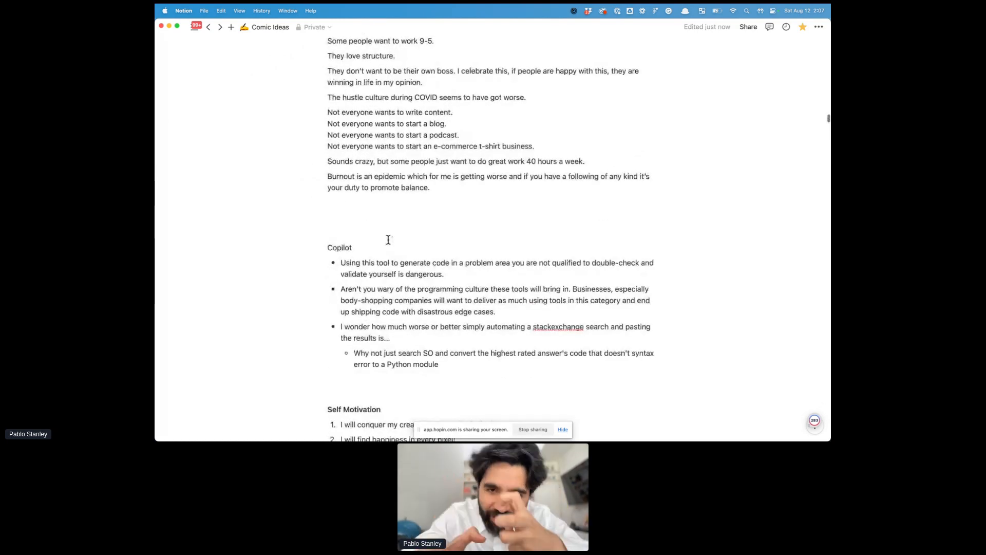
{"action": "scroll", "coordinate": [389, 239], "scroll_direction": "up", "scroll_amount": 15}
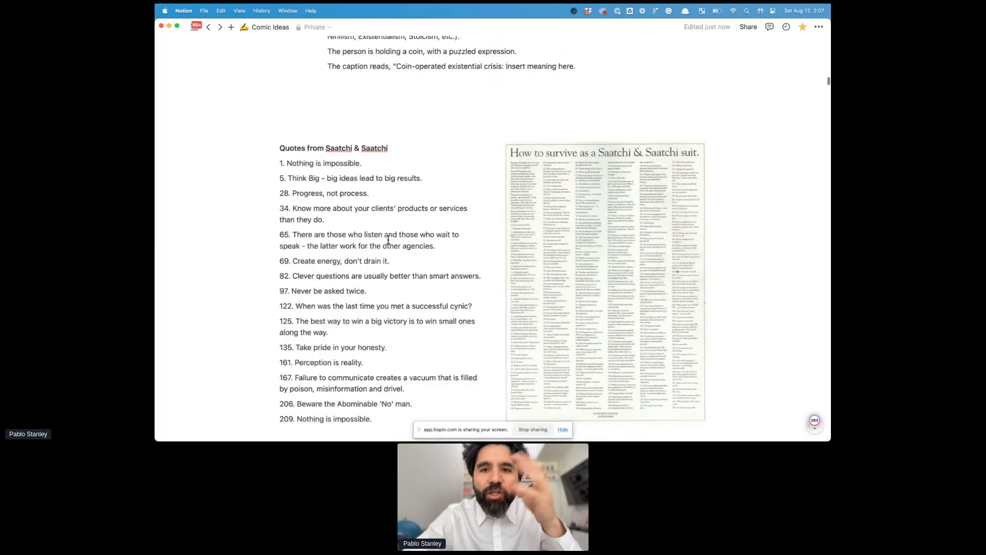
{"action": "scroll", "coordinate": [388, 239], "scroll_direction": "up", "scroll_amount": 5}
{"action": "scroll", "coordinate": [389, 239], "scroll_direction": "up", "scroll_amount": 2}
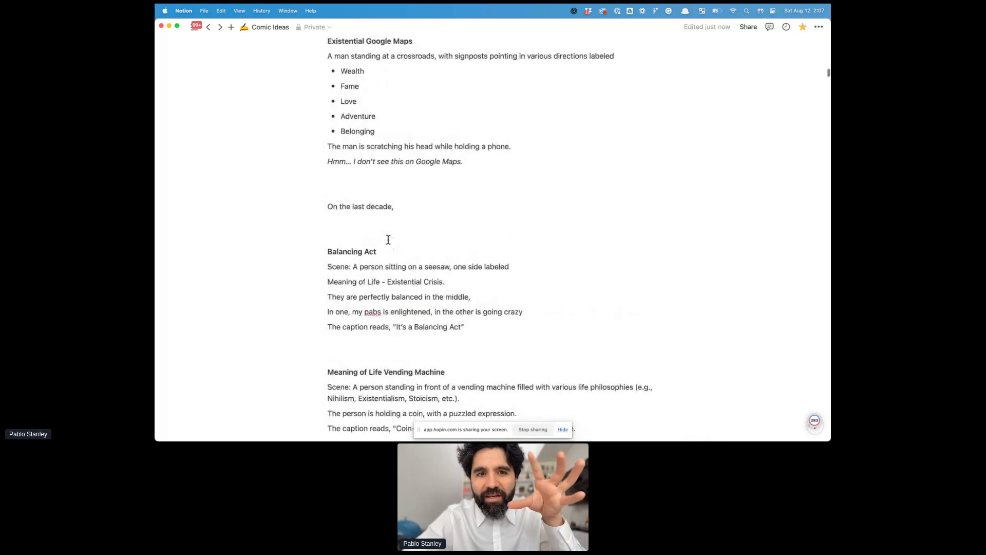
{"action": "scroll", "coordinate": [389, 239], "scroll_direction": "up", "scroll_amount": 4}
{"action": "scroll", "coordinate": [389, 245], "scroll_direction": "up", "scroll_amount": 5}
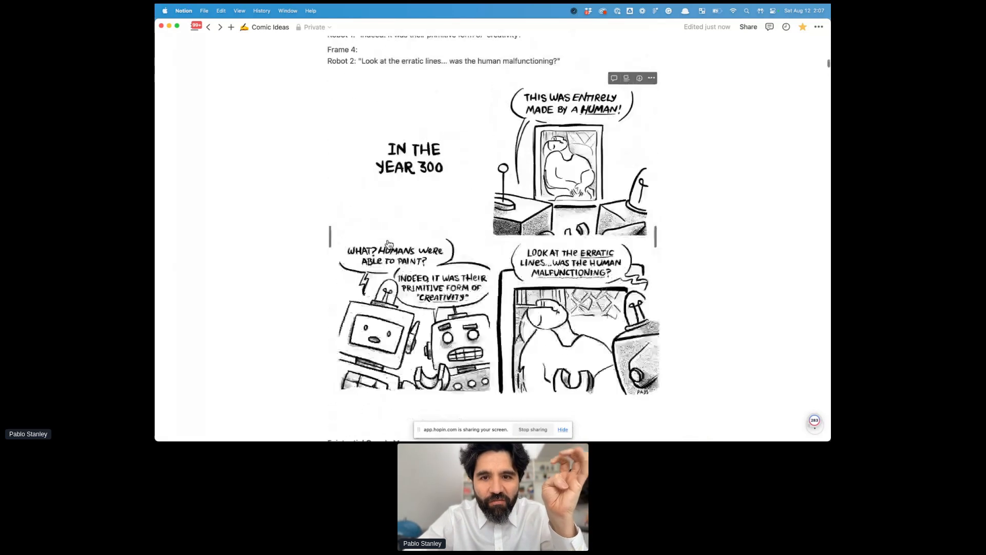
{"action": "scroll", "coordinate": [387, 246], "scroll_direction": "up", "scroll_amount": 2}
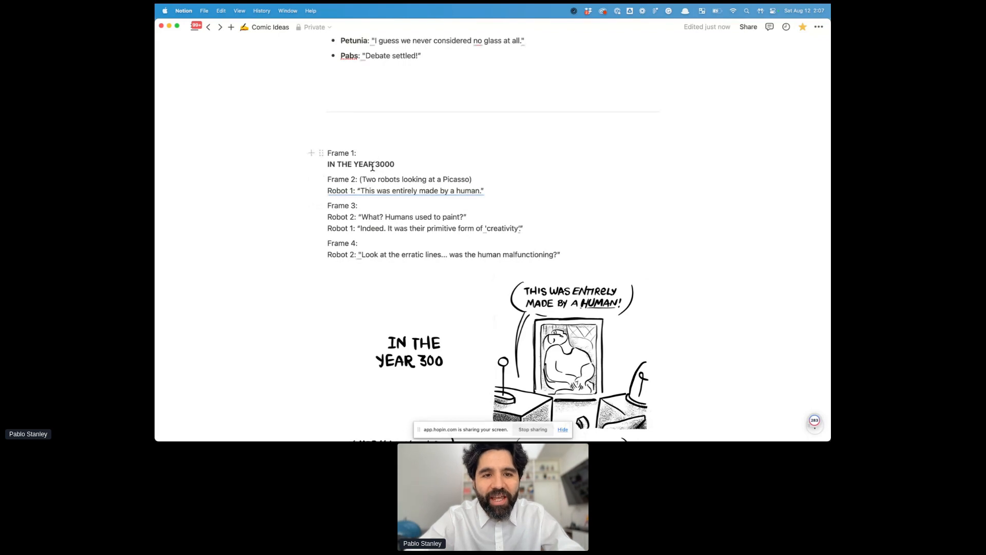
Read the four-frame "IN THE YEAR 3000" robot script and examine the drawn comic beneath it panel by panel.
{"action": "scroll", "coordinate": [373, 167], "scroll_direction": "down", "scroll_amount": 3}
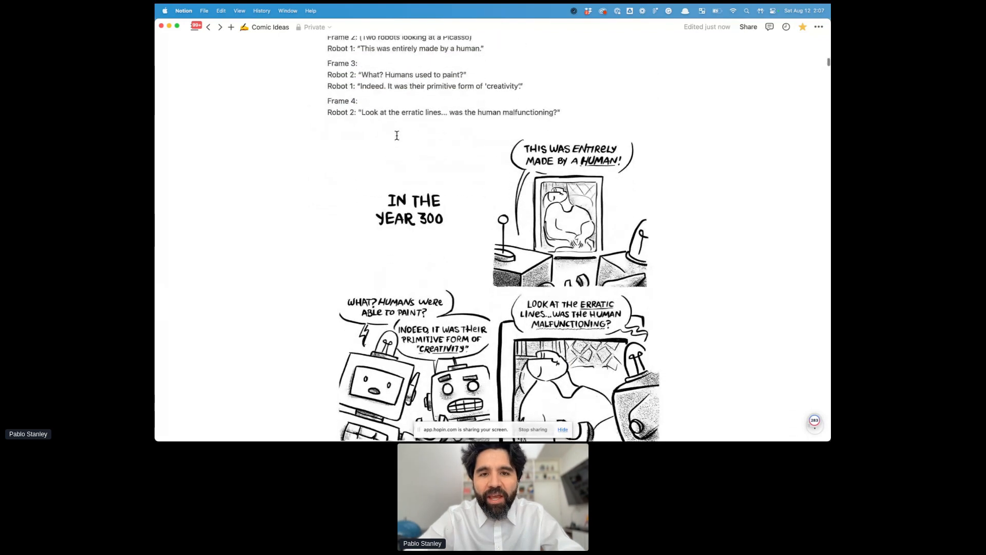
{"action": "scroll", "coordinate": [396, 135], "scroll_direction": "up", "scroll_amount": 1}
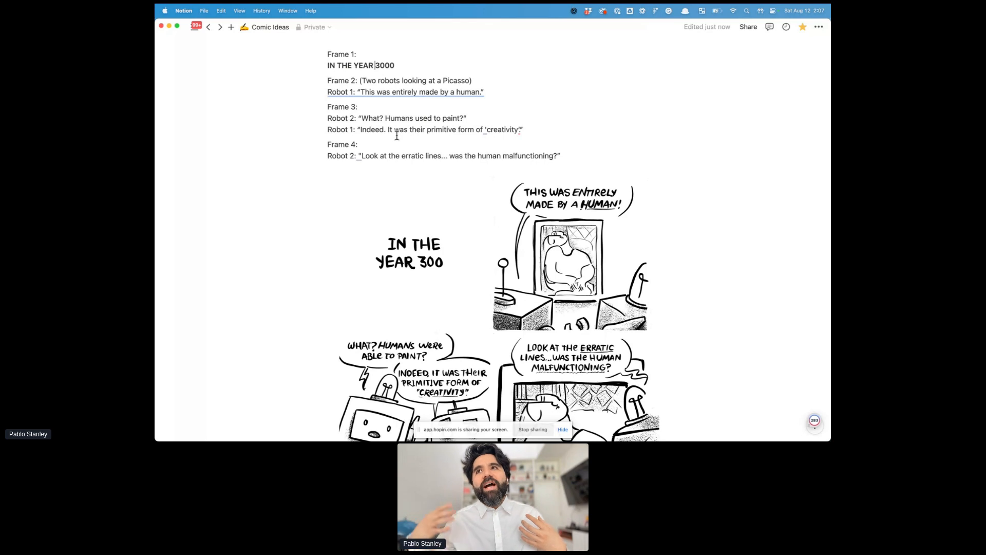
{"action": "scroll", "coordinate": [397, 135], "scroll_direction": "down", "scroll_amount": 2}
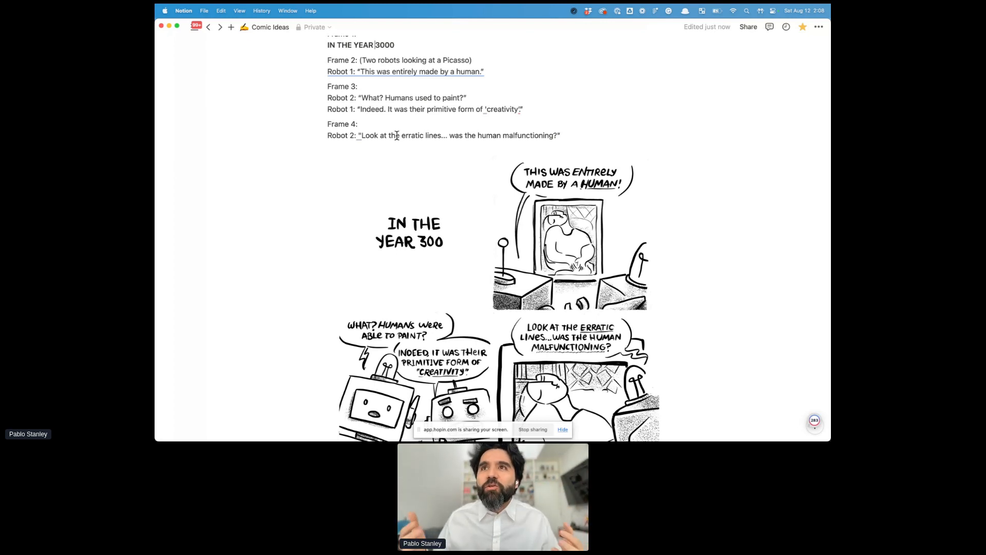
{"action": "scroll", "coordinate": [396, 135], "scroll_direction": "down", "scroll_amount": 5}
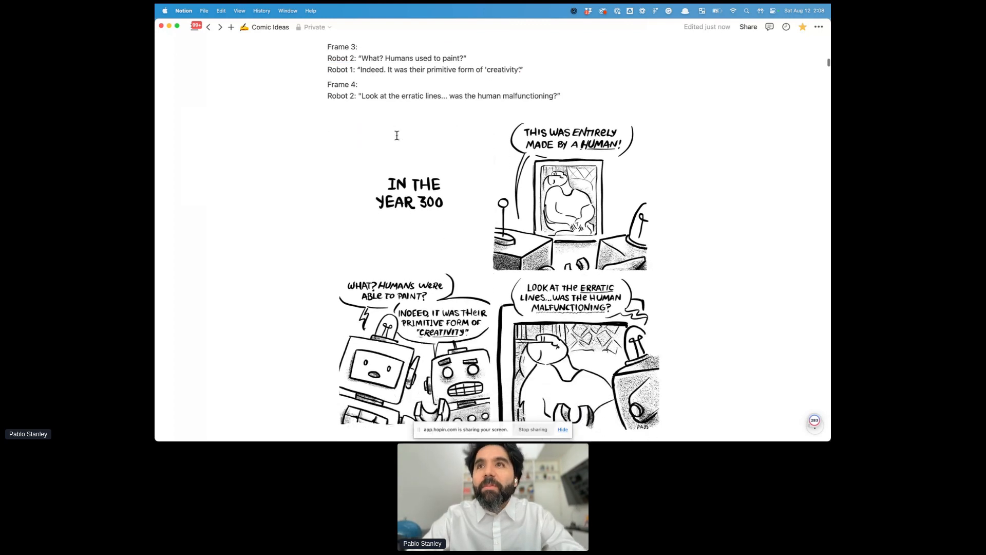
{"action": "scroll", "coordinate": [396, 135], "scroll_direction": "down", "scroll_amount": 3}
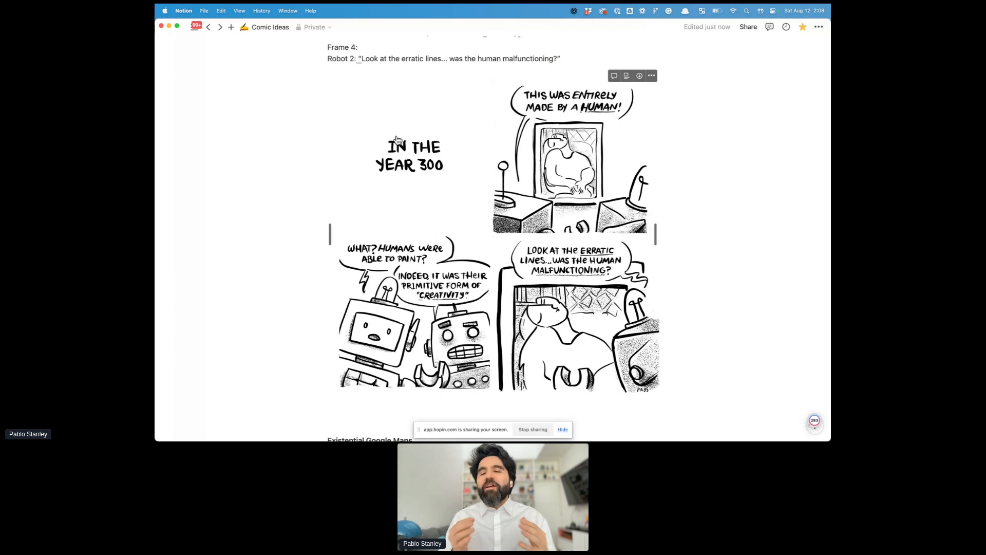
{"action": "scroll", "coordinate": [517, 165], "scroll_direction": "up", "scroll_amount": 1}
{"action": "scroll", "coordinate": [517, 165], "scroll_direction": "down", "scroll_amount": 1}
{"action": "scroll", "coordinate": [519, 166], "scroll_direction": "up", "scroll_amount": 1}
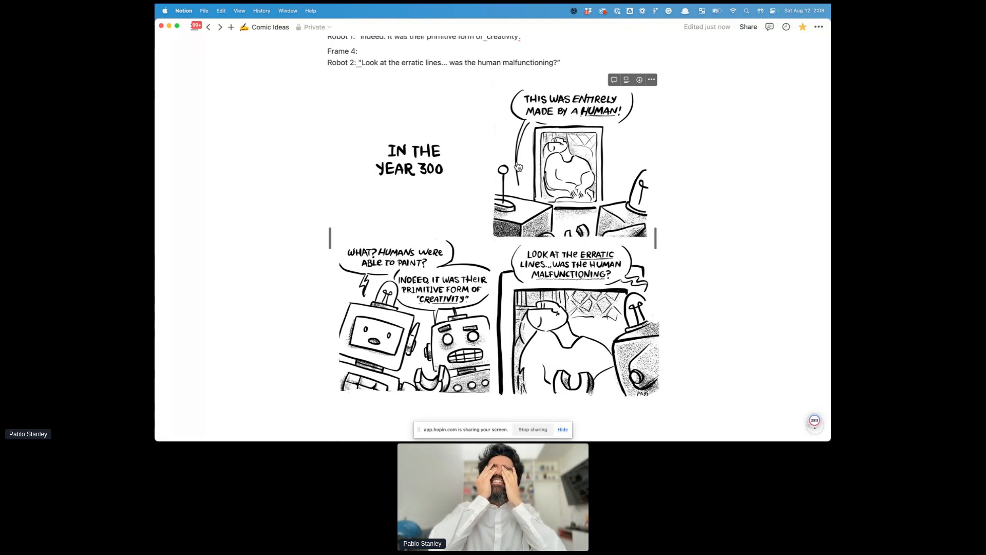
{"action": "scroll", "coordinate": [519, 166], "scroll_direction": "down", "scroll_amount": 1}
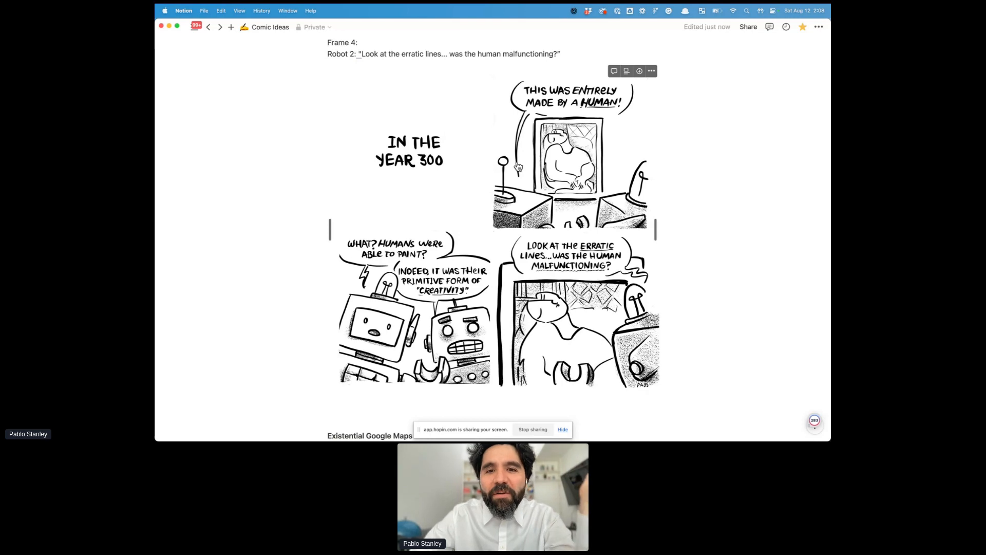
{"action": "scroll", "coordinate": [518, 167], "scroll_direction": "up", "scroll_amount": 3}
{"action": "scroll", "coordinate": [518, 166], "scroll_direction": "down", "scroll_amount": 3}
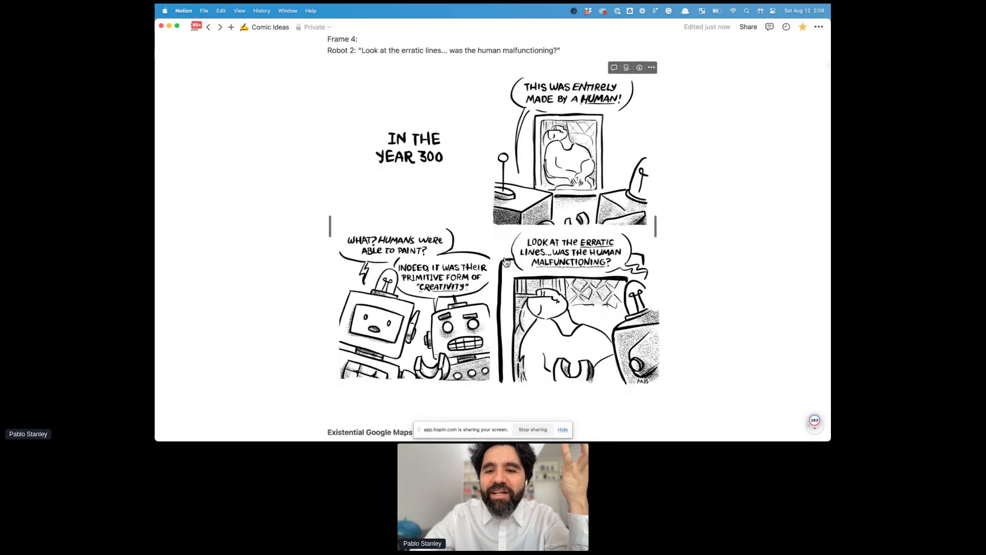
View the drawn robot comic enlarged and return to the Comic Ideas page.
{"action": "left_click", "coordinate": [507, 262]}
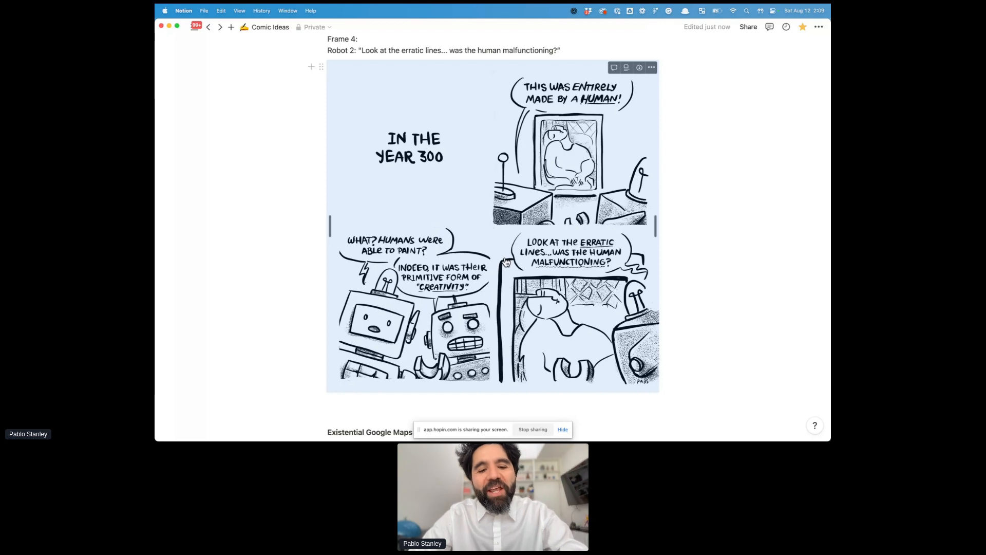
{"action": "double_click", "coordinate": [506, 262]}
{"action": "key", "text": "Escape"}
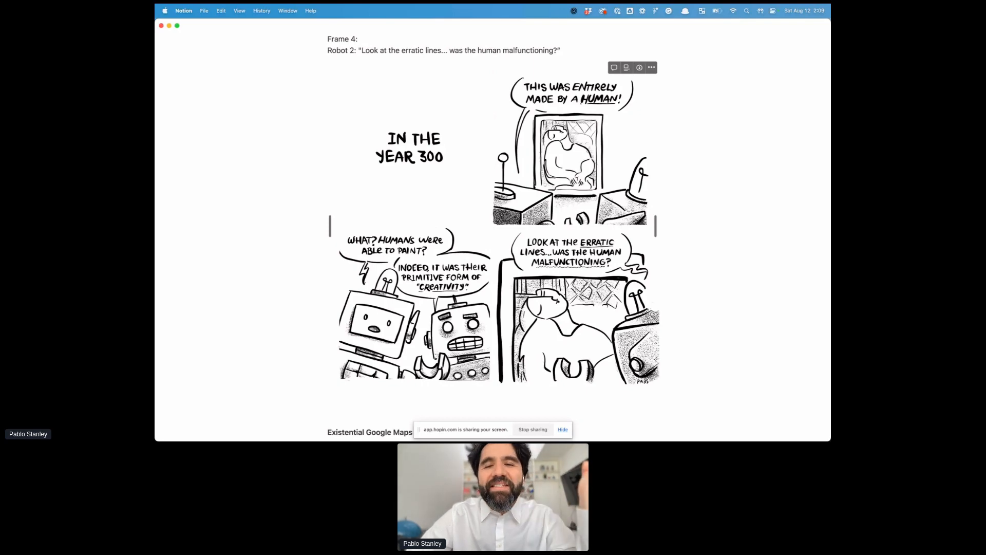
{"action": "left_click", "coordinate": [521, 221]}
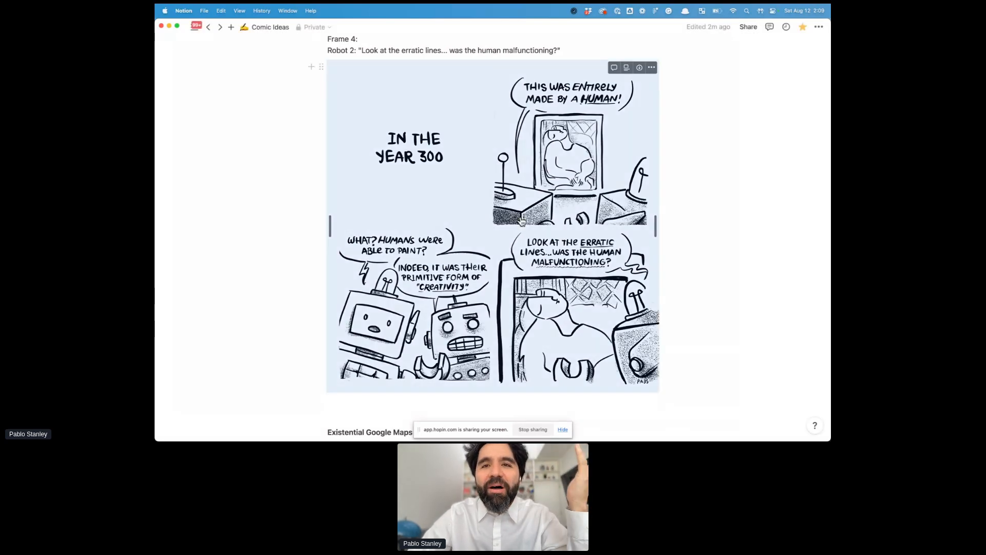
{"action": "double_click", "coordinate": [522, 221]}
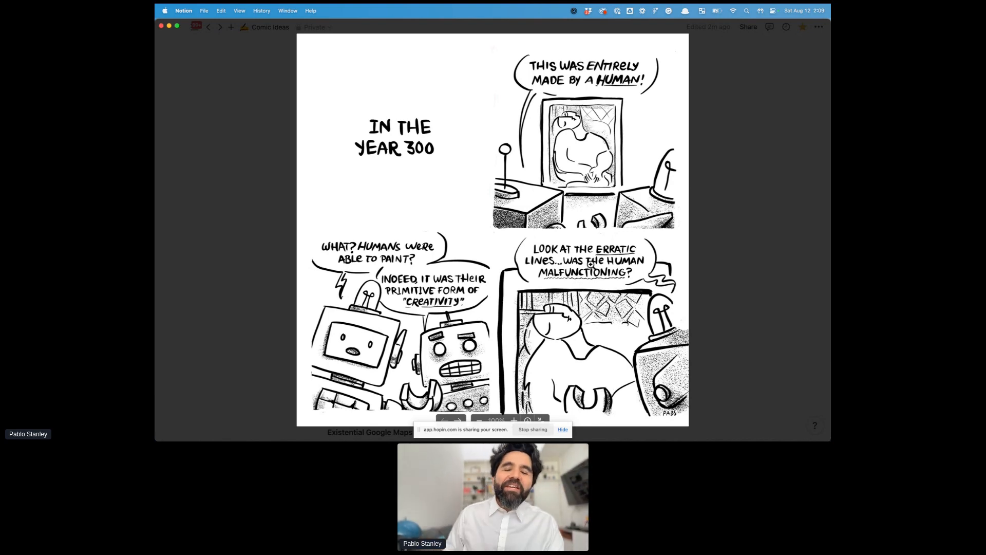
{"action": "key", "text": "Escape"}
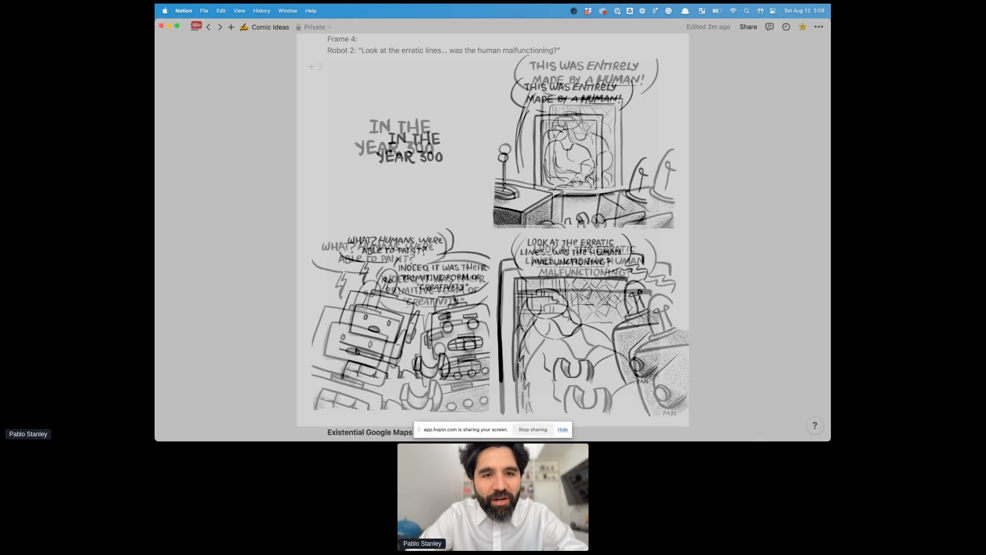
Place the cursor after the "IN THE YEAR 3000" line and compare the script's frames with the drawn panels.
{"action": "scroll", "coordinate": [548, 263], "scroll_direction": "up", "scroll_amount": 5}
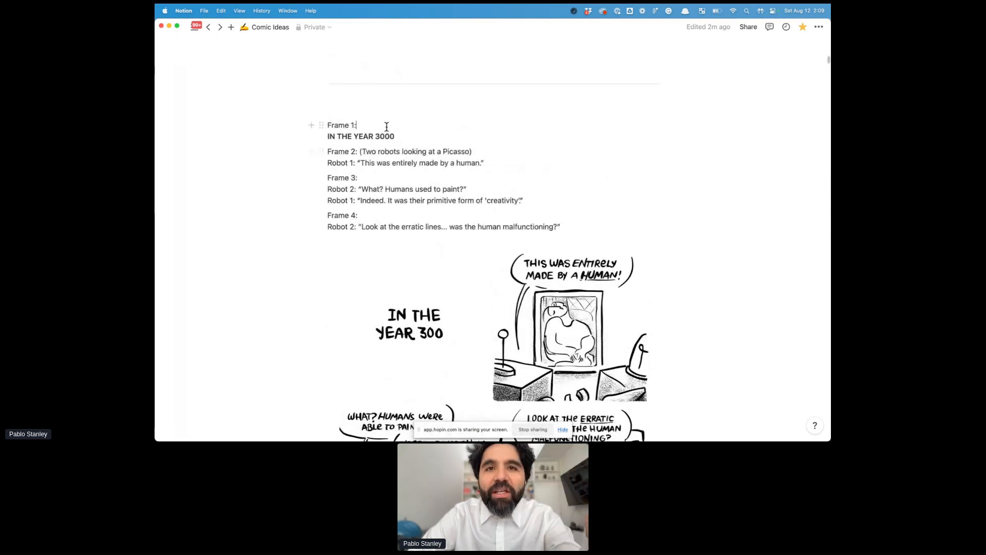
{"action": "left_click", "coordinate": [398, 138]}
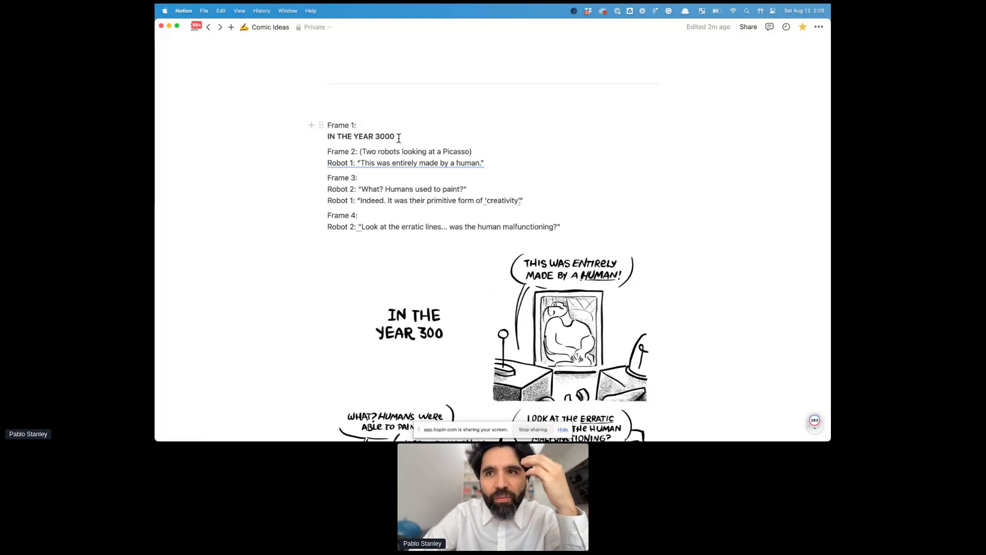
{"action": "scroll", "coordinate": [399, 138], "scroll_direction": "down", "scroll_amount": 1}
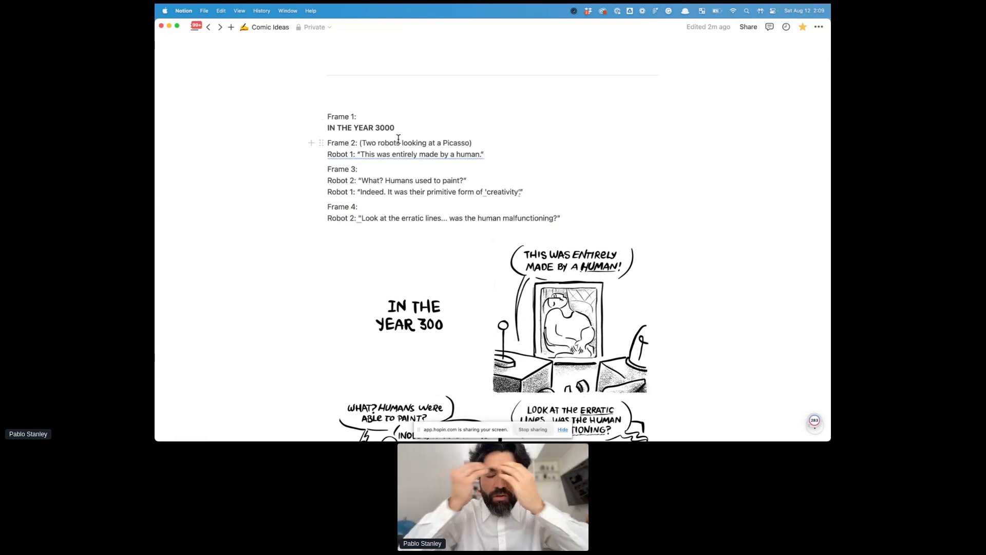
{"action": "scroll", "coordinate": [399, 137], "scroll_direction": "down", "scroll_amount": 1}
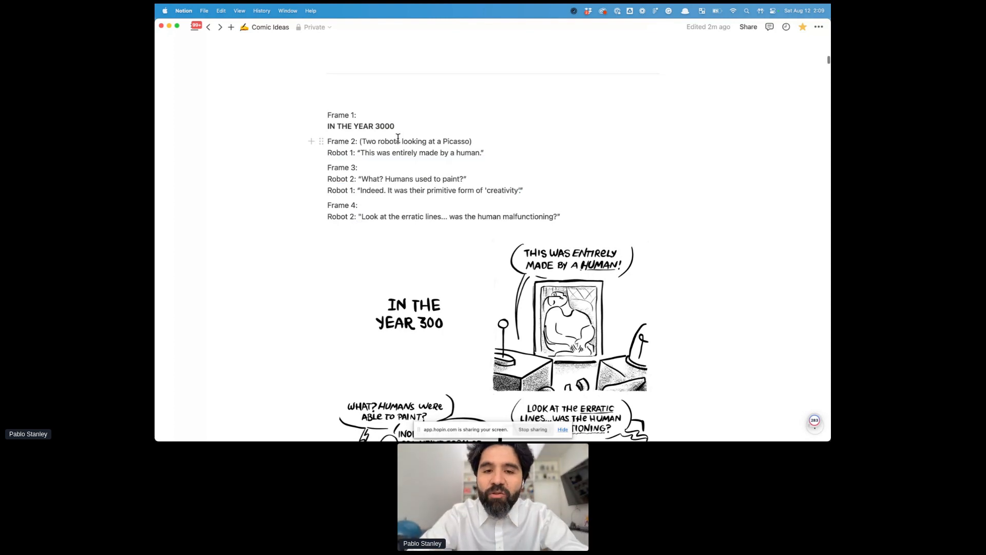
{"action": "scroll", "coordinate": [398, 138], "scroll_direction": "down", "scroll_amount": 3}
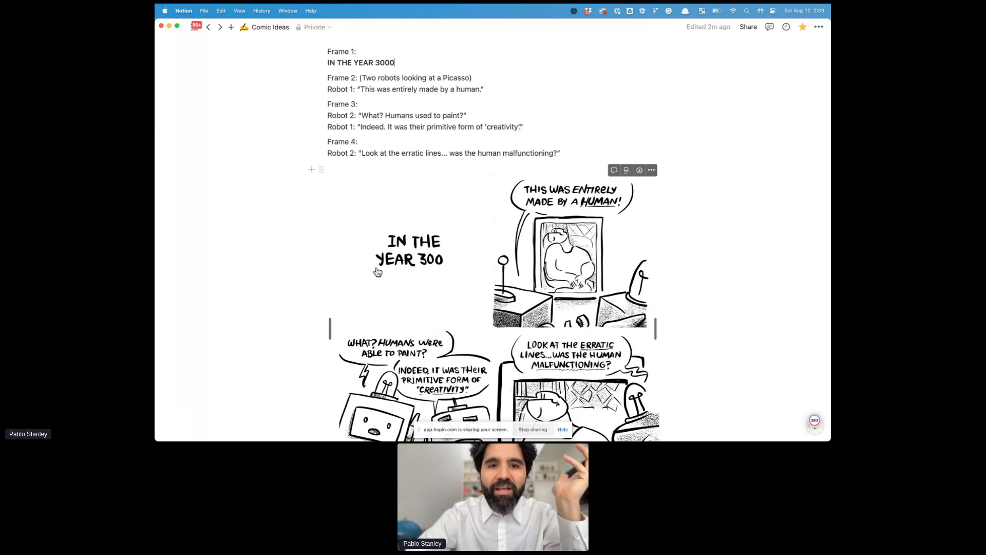
{"action": "scroll", "coordinate": [377, 272], "scroll_direction": "up", "scroll_amount": 1}
{"action": "scroll", "coordinate": [378, 272], "scroll_direction": "up", "scroll_amount": 1}
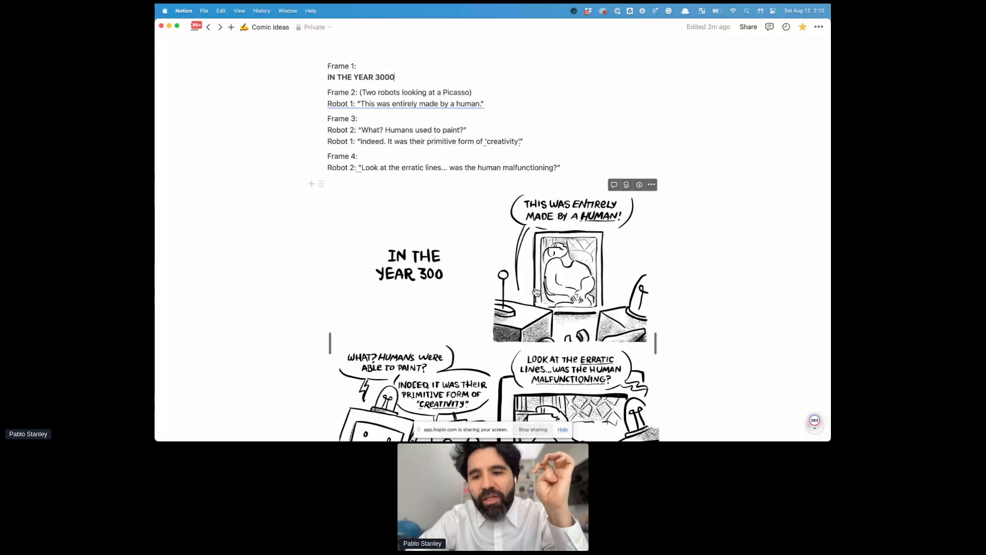
{"action": "scroll", "coordinate": [536, 292], "scroll_direction": "down", "scroll_amount": 2}
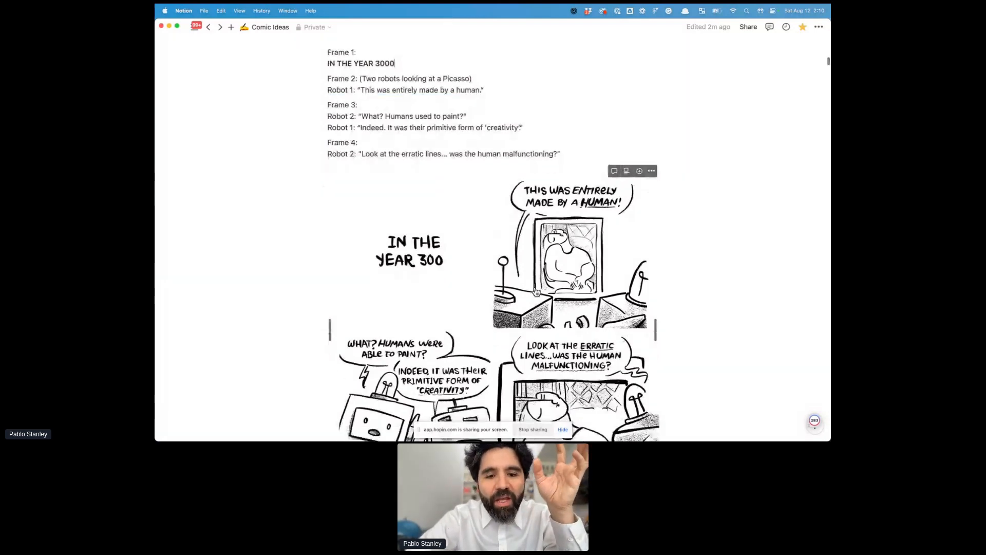
{"action": "scroll", "coordinate": [536, 291], "scroll_direction": "down", "scroll_amount": 4}
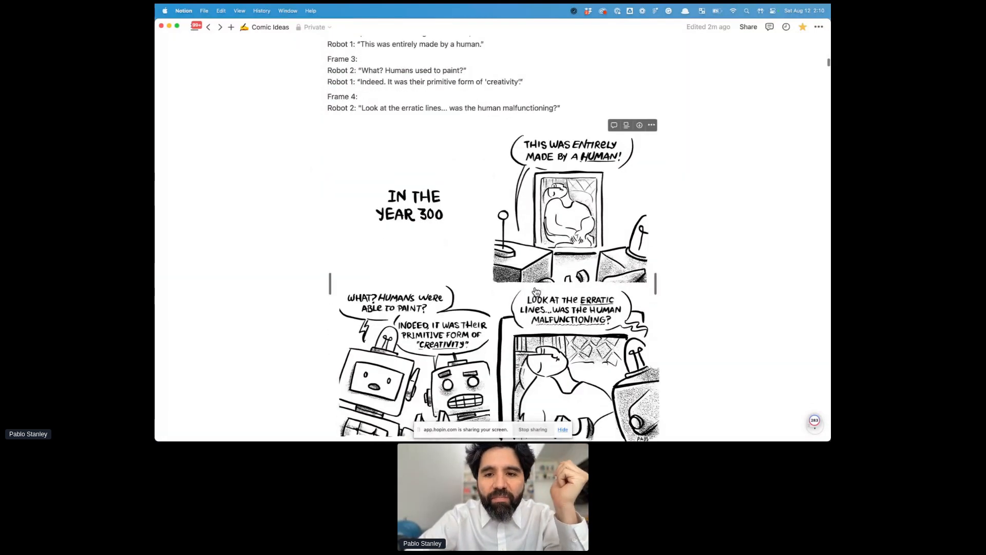
{"action": "scroll", "coordinate": [536, 291], "scroll_direction": "up", "scroll_amount": 1}
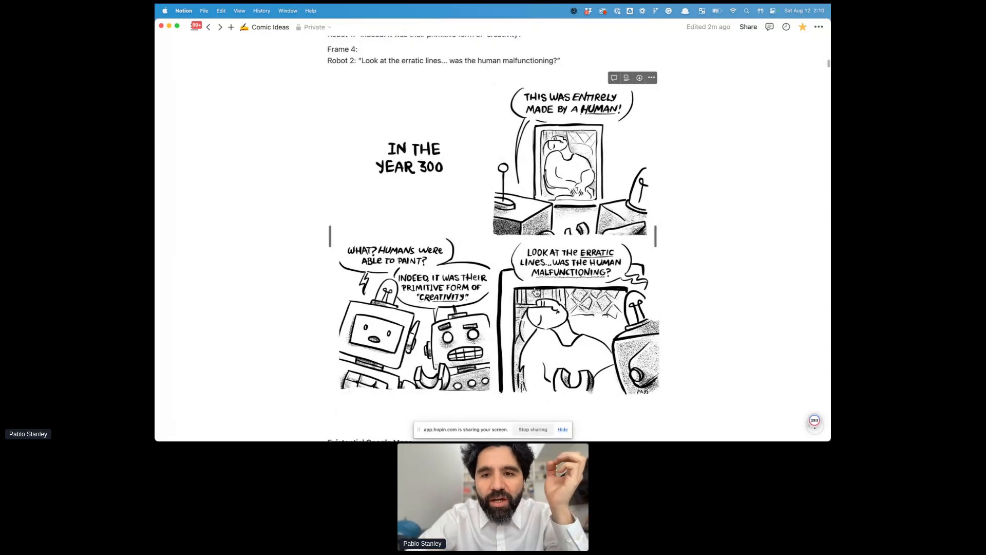
Enlarge the robot comic image, close the enlarged view and open it once more.
{"action": "left_click", "coordinate": [655, 181]}
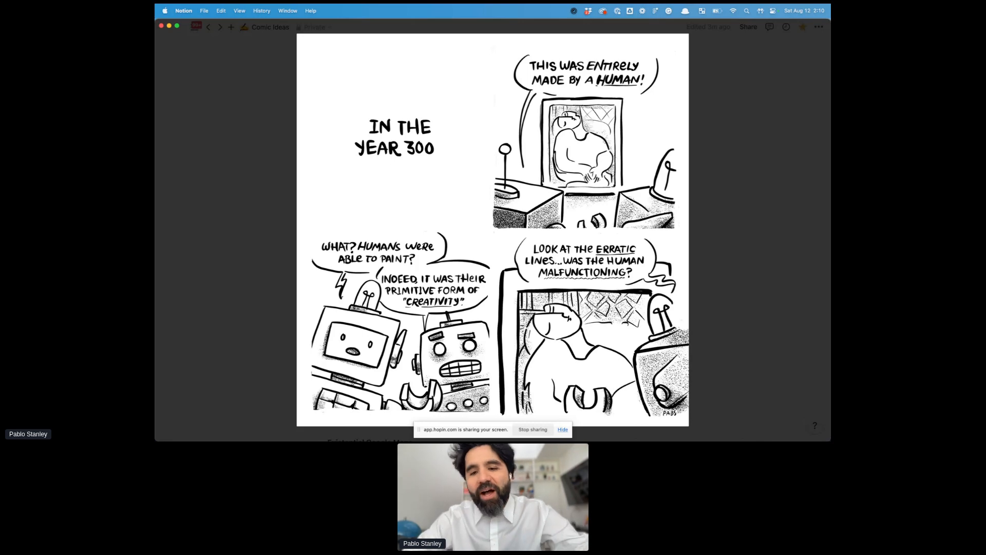
{"action": "key", "text": "Escape"}
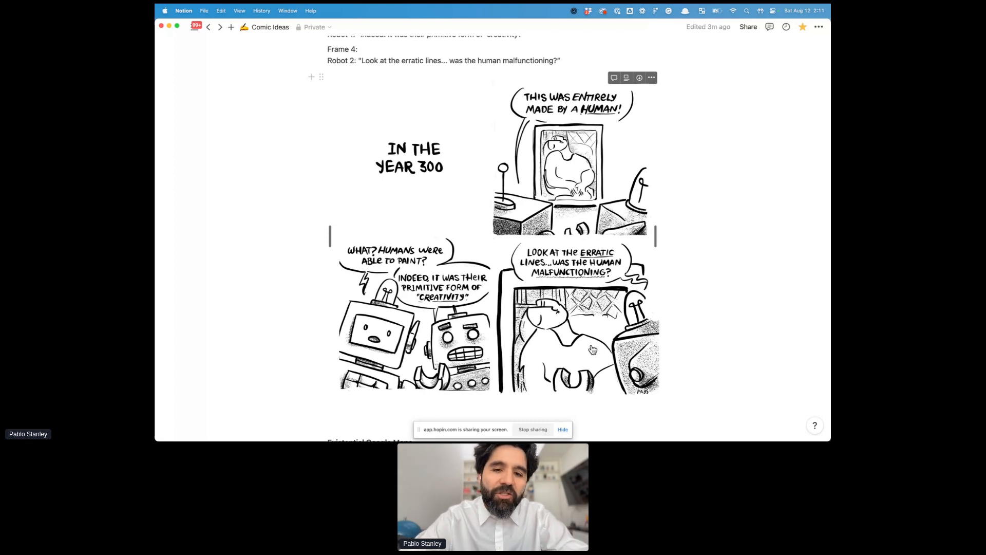
{"action": "left_click", "coordinate": [557, 366]}
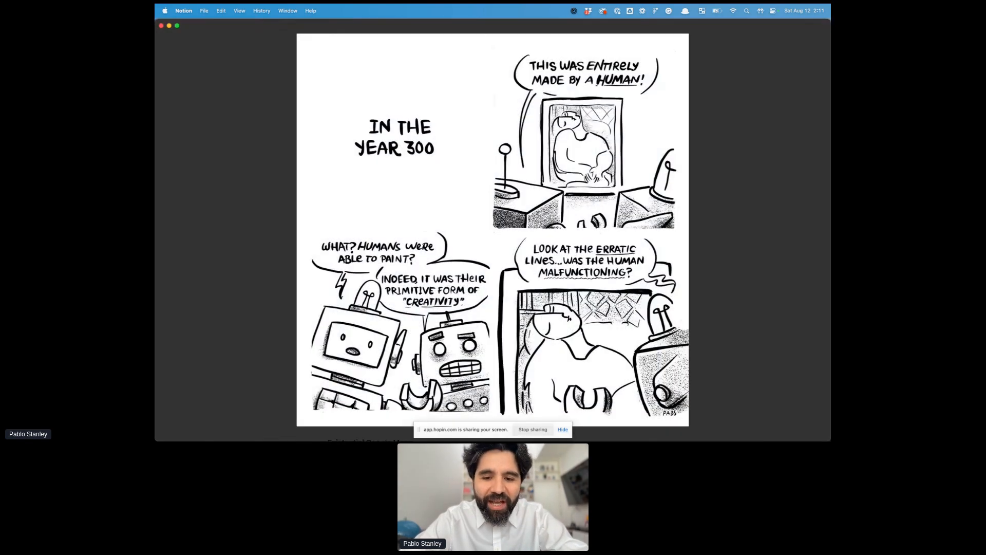
Hide the screen-sharing notice, switch back to Notion and close the enlarged comic.
{"action": "left_click", "coordinate": [563, 429]}
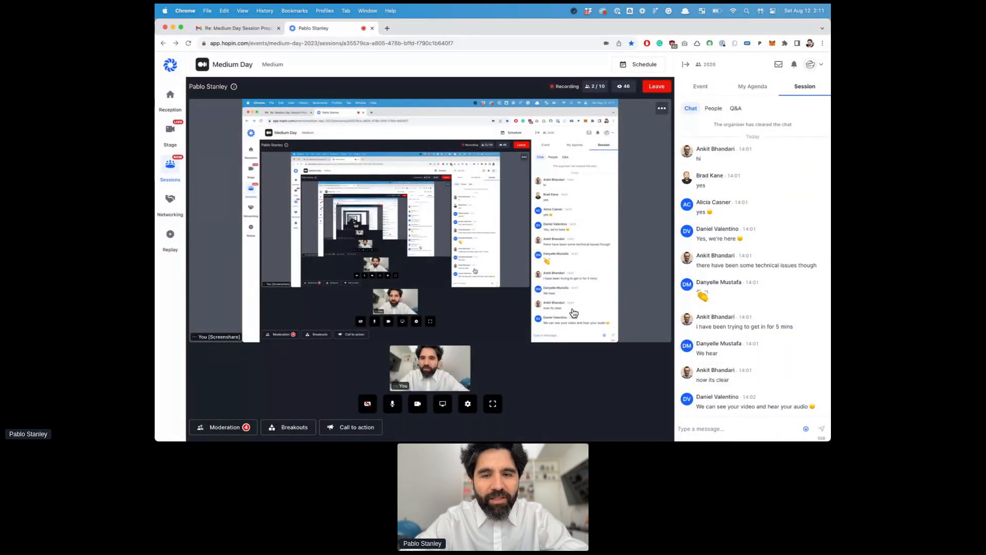
{"action": "key", "text": "super+Tab"}
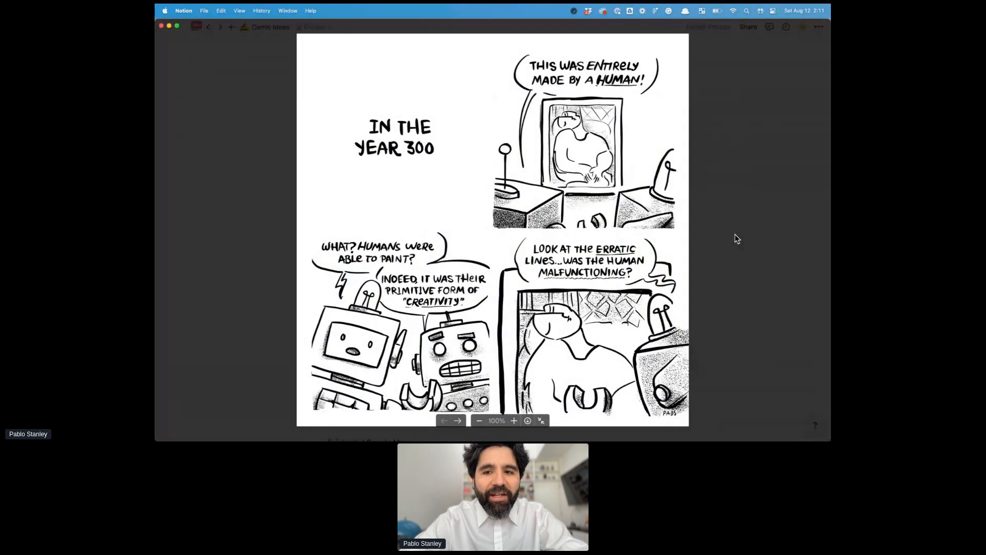
{"action": "left_click", "coordinate": [736, 238]}
Return to the robot script, highlight Frame 2's "(Two robots looking at a Picasso)" description and clear the selection.
{"action": "scroll", "coordinate": [686, 240], "scroll_direction": "up", "scroll_amount": 1}
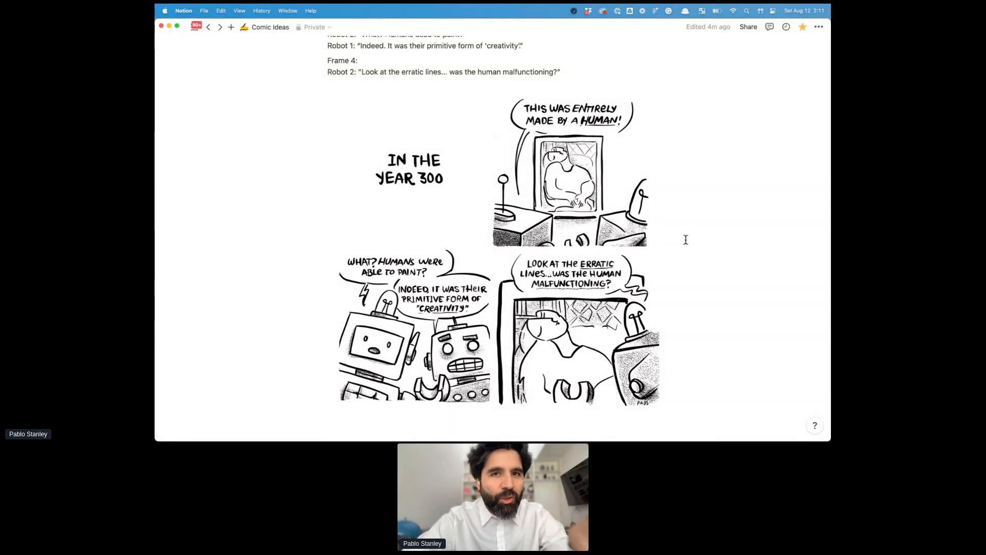
{"action": "scroll", "coordinate": [686, 240], "scroll_direction": "up", "scroll_amount": 3}
{"action": "scroll", "coordinate": [686, 240], "scroll_direction": "up", "scroll_amount": 4}
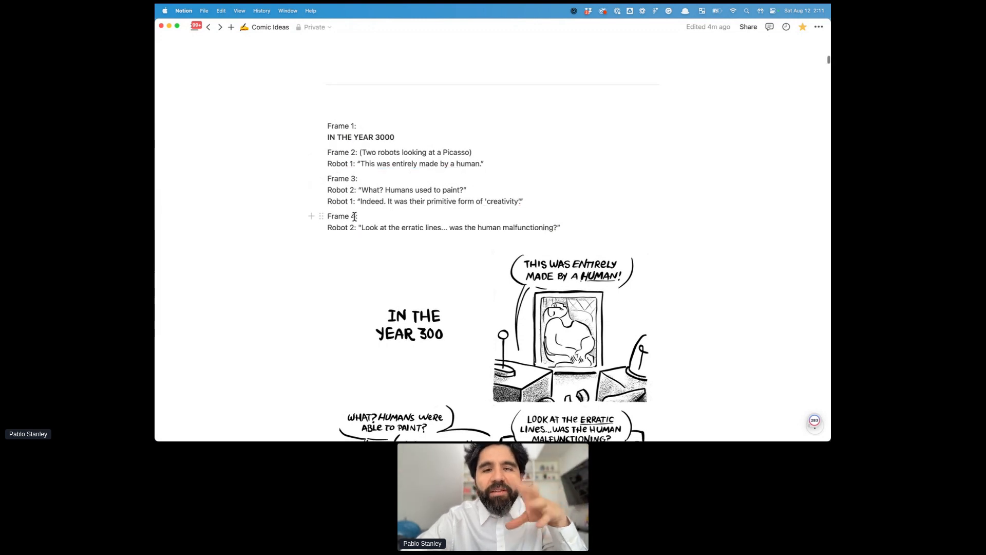
{"action": "scroll", "coordinate": [355, 217], "scroll_direction": "down", "scroll_amount": 2}
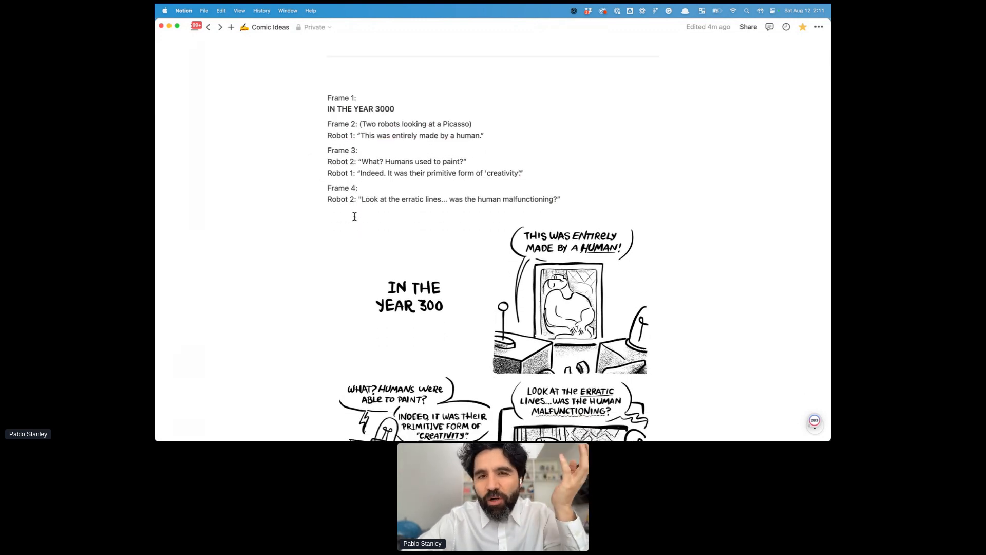
{"action": "left_click", "coordinate": [362, 151]}
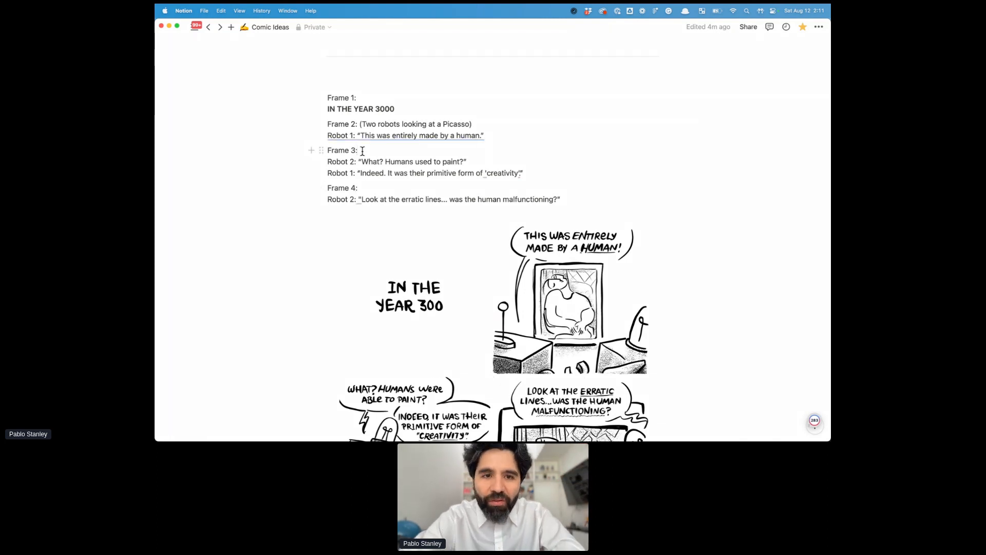
{"action": "left_click", "coordinate": [362, 116]}
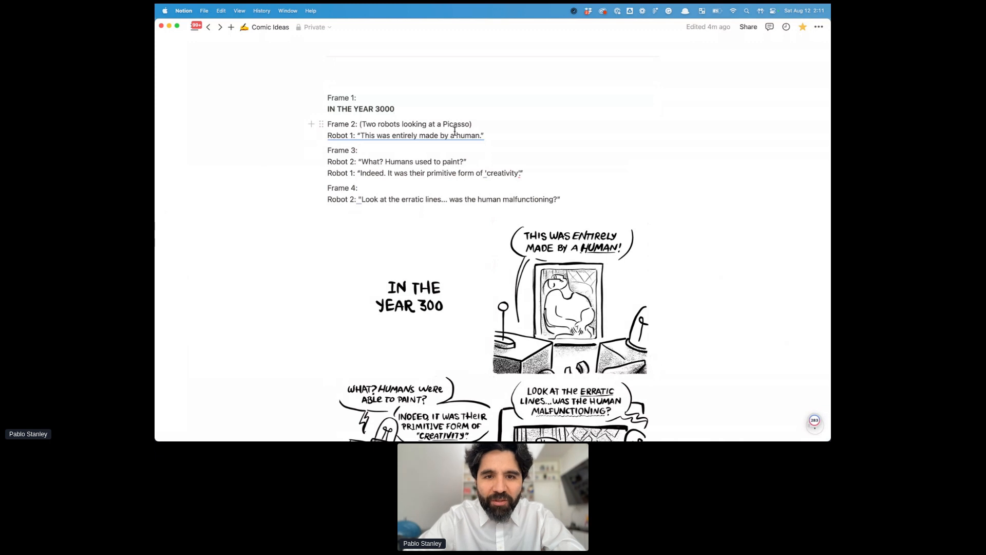
{"action": "left_click", "coordinate": [476, 124]}
{"action": "left_click_drag", "start_coordinate": [476, 124], "coordinate": [359, 124]}
{"action": "left_click", "coordinate": [493, 207]}
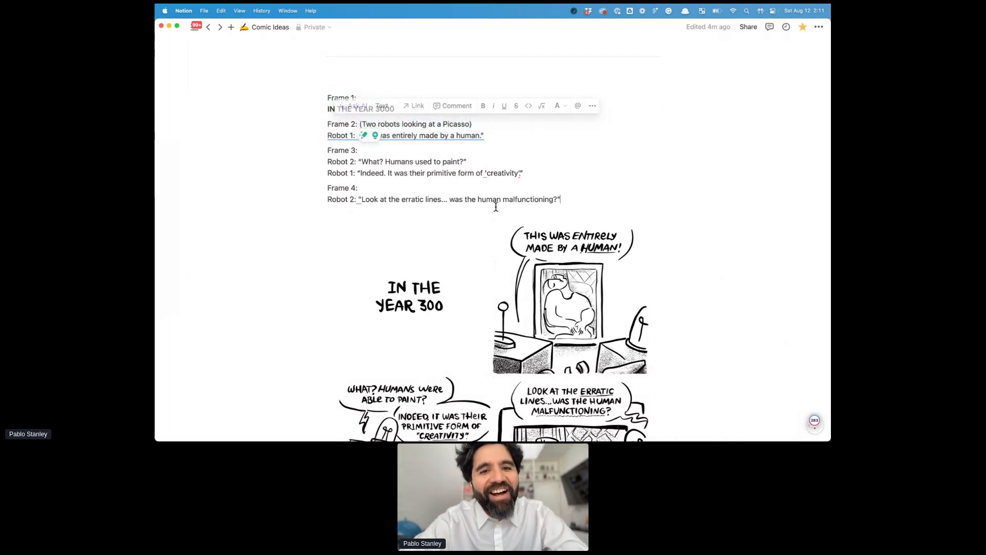
Select the drawn comic below the robot script and preview it at enlarged size.
{"action": "scroll", "coordinate": [495, 207], "scroll_direction": "down", "scroll_amount": 1}
{"action": "scroll", "coordinate": [496, 208], "scroll_direction": "down", "scroll_amount": 3}
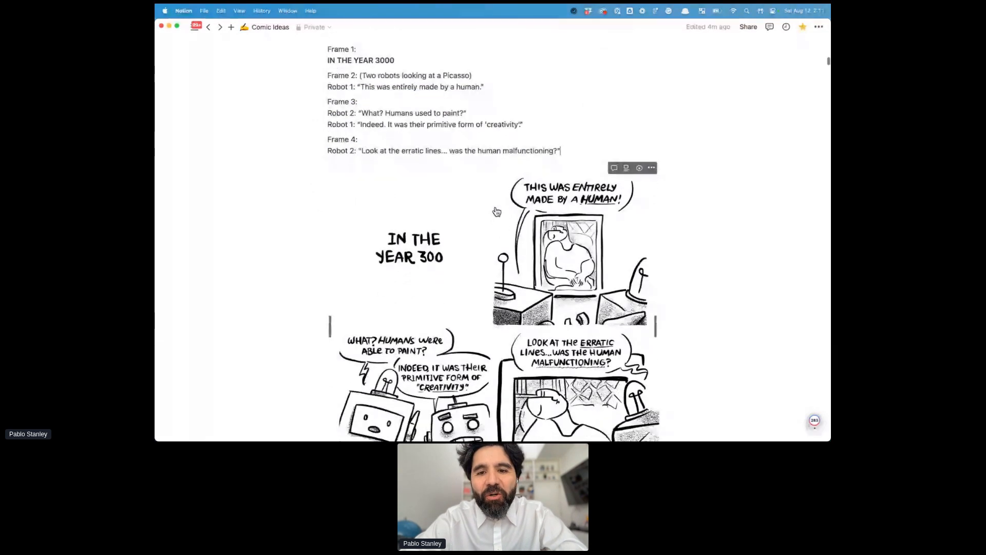
{"action": "left_click", "coordinate": [550, 163]}
{"action": "key", "text": "space"}
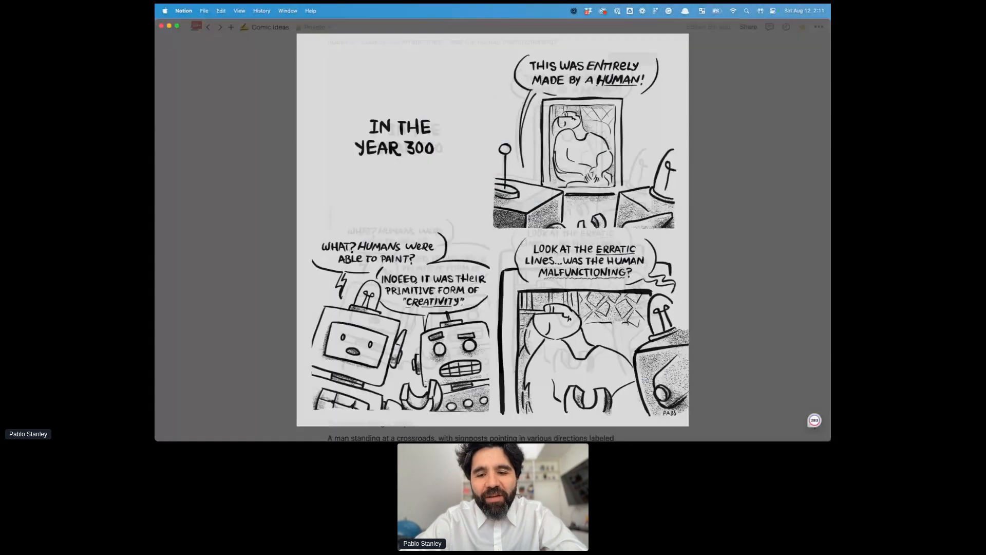
Close the enlarged robot comic and return to the list of topics at the start of the Comic Ideas page.
{"action": "key", "text": "Escape"}
{"action": "scroll", "coordinate": [493, 221], "scroll_direction": "up", "scroll_amount": 1}
{"action": "scroll", "coordinate": [494, 229], "scroll_direction": "down", "scroll_amount": 2}
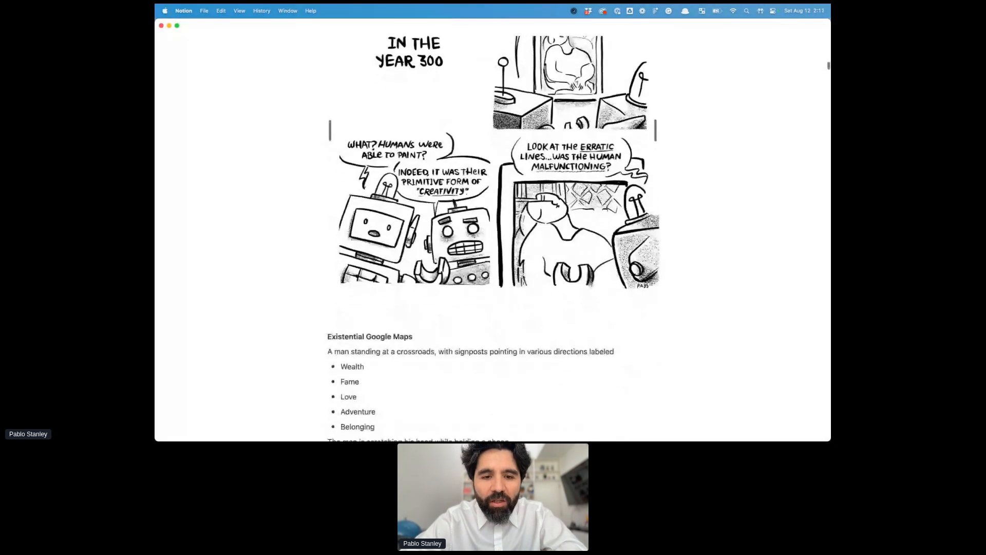
{"action": "key", "text": "super+Tab"}
{"action": "scroll", "coordinate": [552, 163], "scroll_direction": "down", "scroll_amount": 20}
{"action": "scroll", "coordinate": [552, 163], "scroll_direction": "down", "scroll_amount": 8}
{"action": "scroll", "coordinate": [551, 159], "scroll_direction": "up", "scroll_amount": 5}
{"action": "key", "text": "super+Tab"}
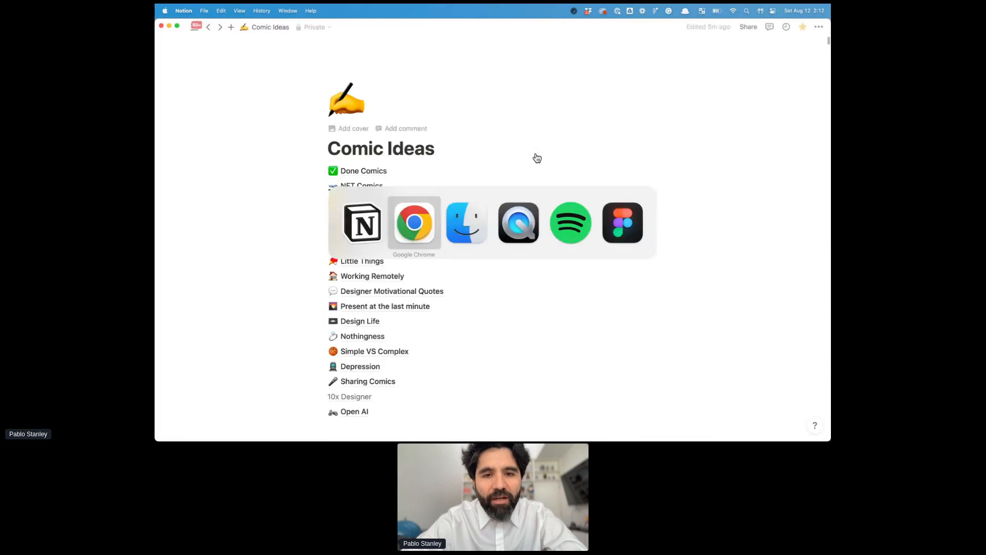
{"action": "key", "text": "super+shift+Tab"}
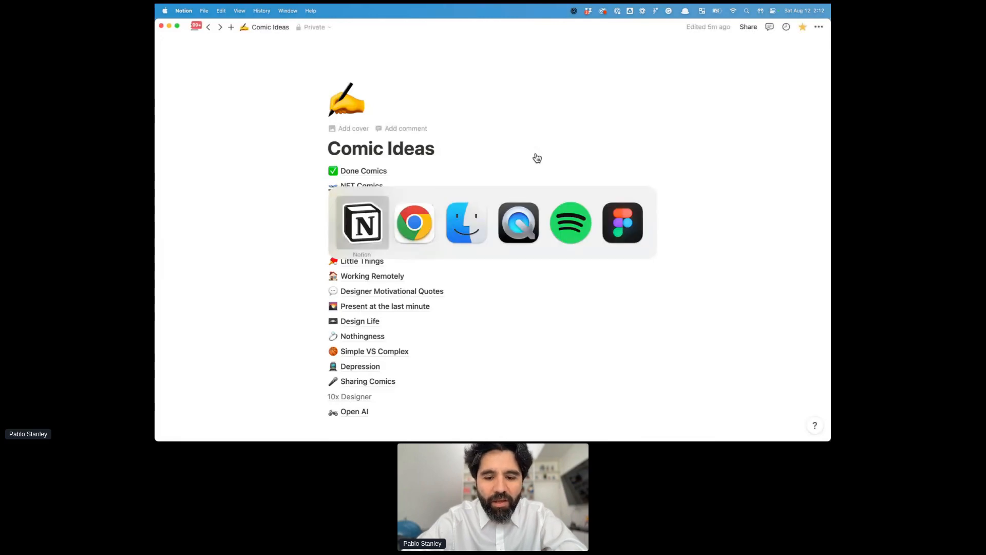
Search the computer for "keynotes" and look through the search results.
{"action": "key", "text": "super+space"}
{"action": "type", "text": "ke"}
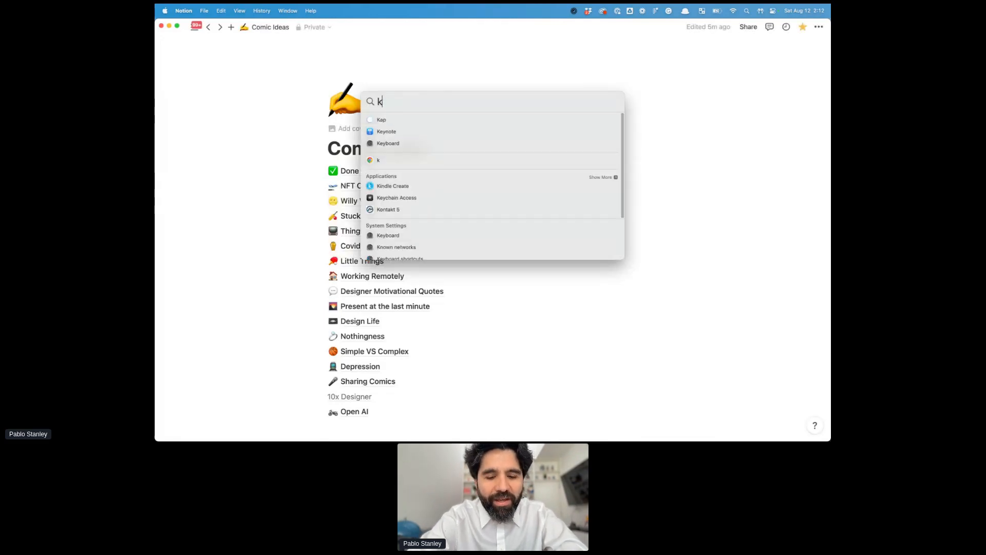
{"action": "key", "text": "BackSpace"}
{"action": "key", "text": "BackSpace"}
{"action": "type", "text": "keynotes"}
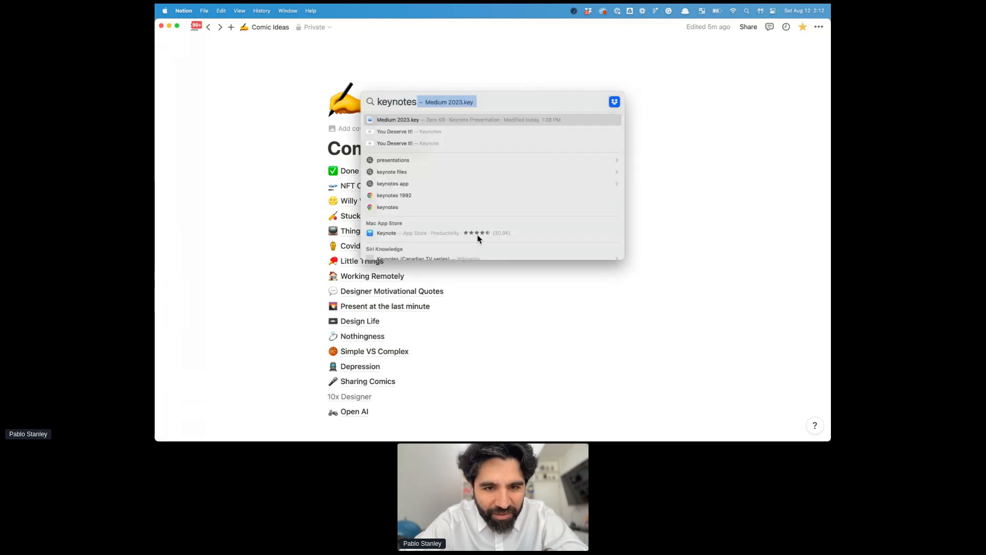
{"action": "scroll", "coordinate": [477, 237], "scroll_direction": "down", "scroll_amount": 5}
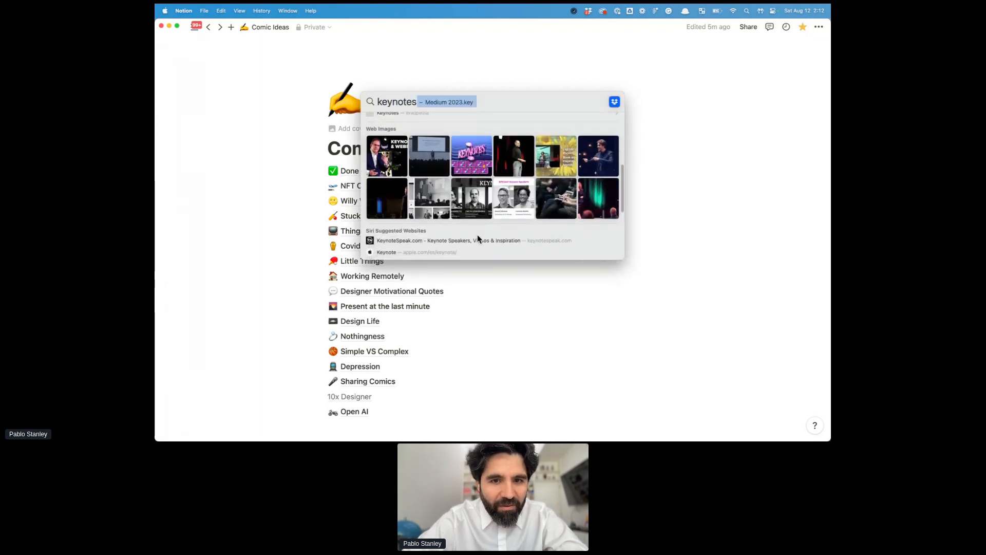
{"action": "scroll", "coordinate": [477, 234], "scroll_direction": "up", "scroll_amount": 5}
Search the computer for "presentations" instead and dismiss the search.
{"action": "key", "text": "super+a"}
{"action": "type", "text": "presentations"}
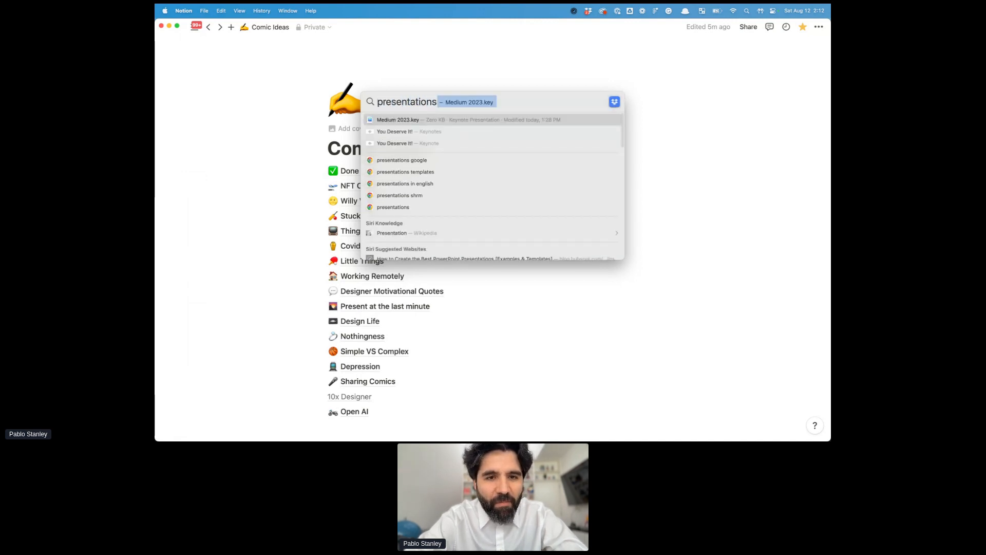
{"action": "key", "text": "Escape"}
{"action": "key", "text": "Escape"}
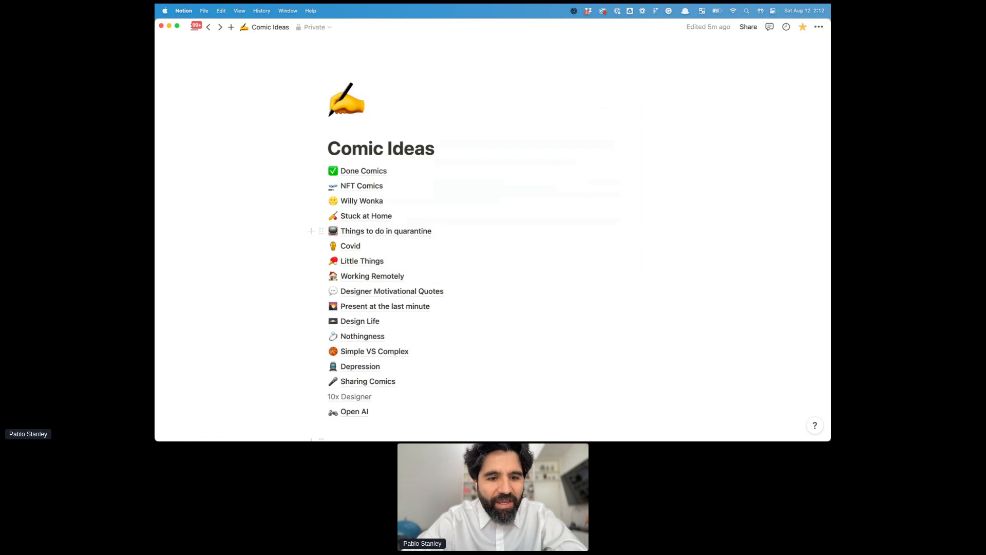
{"action": "mouse_move", "coordinate": [394, 422]}
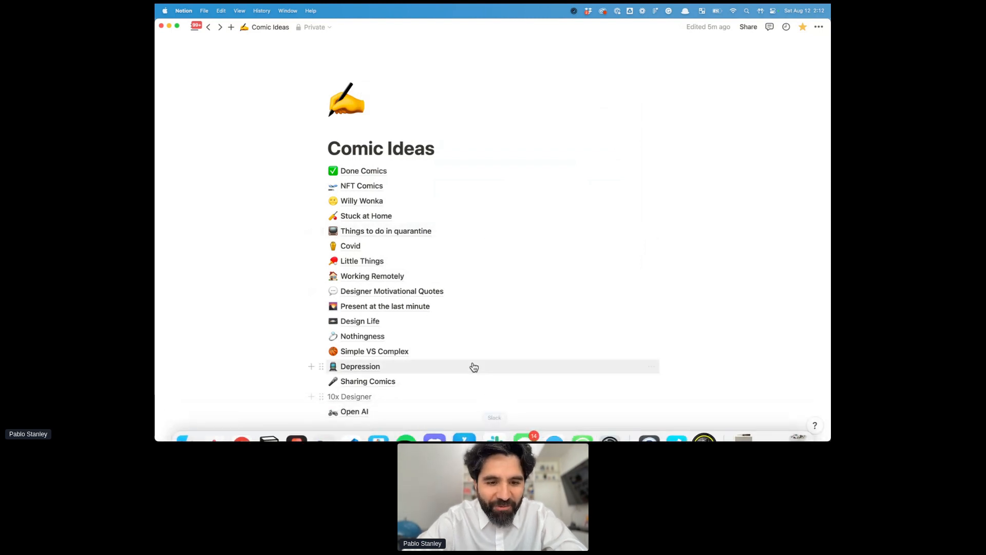
{"action": "key", "text": "super+space"}
{"action": "type", "text": "ke"}
{"action": "key", "text": "Escape"}
{"action": "key", "text": "Escape"}
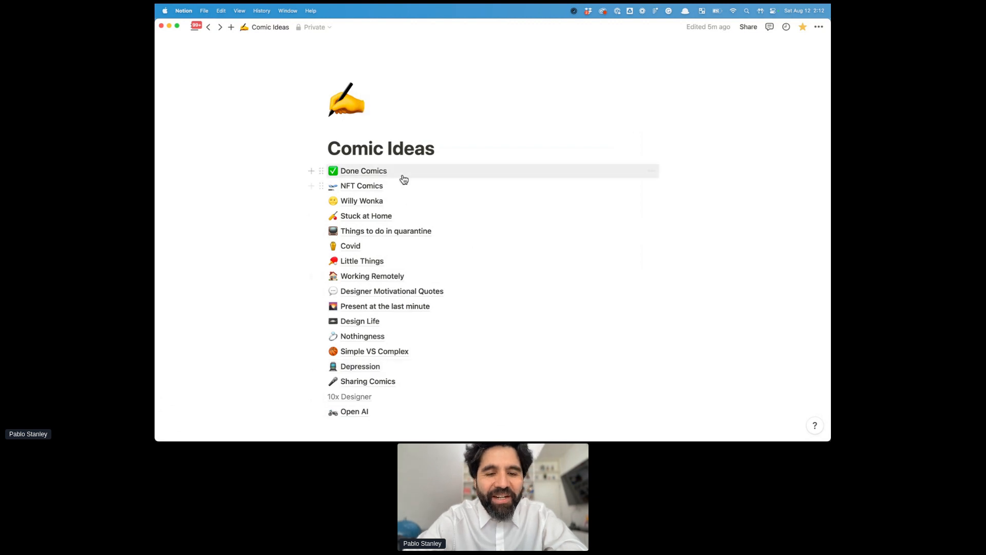
Switch to Figma and expand the window with the Comics file to fill the screen.
{"action": "left_click", "coordinate": [301, 424]}
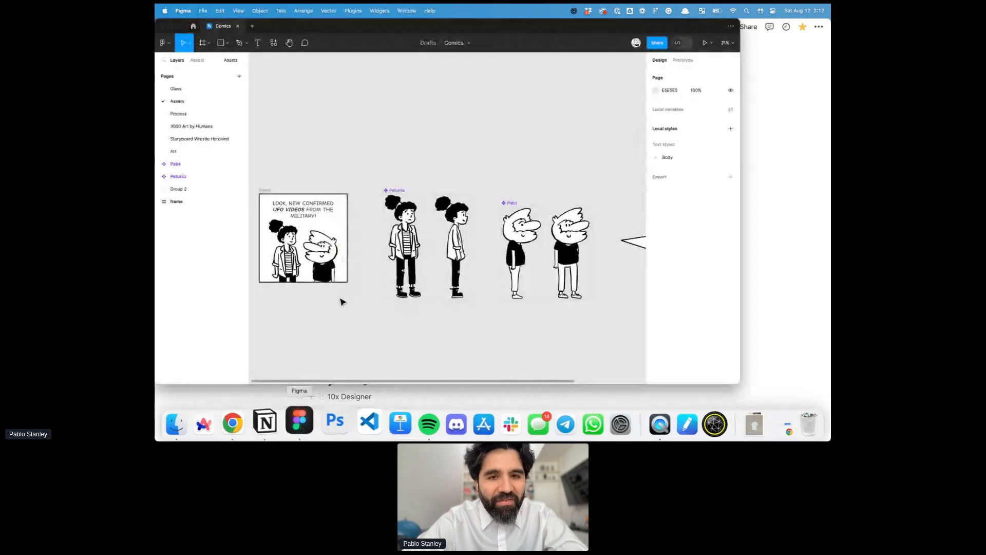
{"action": "double_click", "coordinate": [398, 30]}
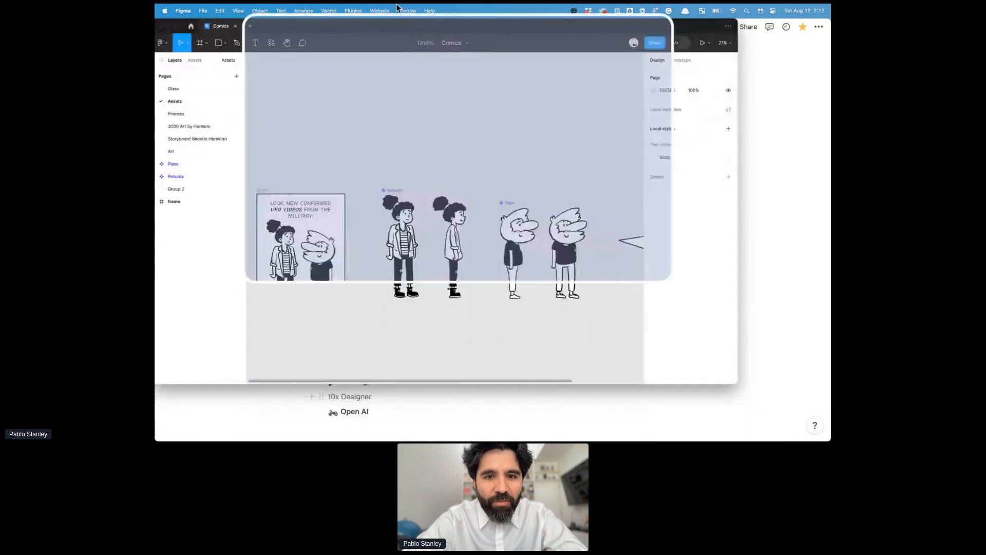
{"action": "key", "text": "shift+1"}
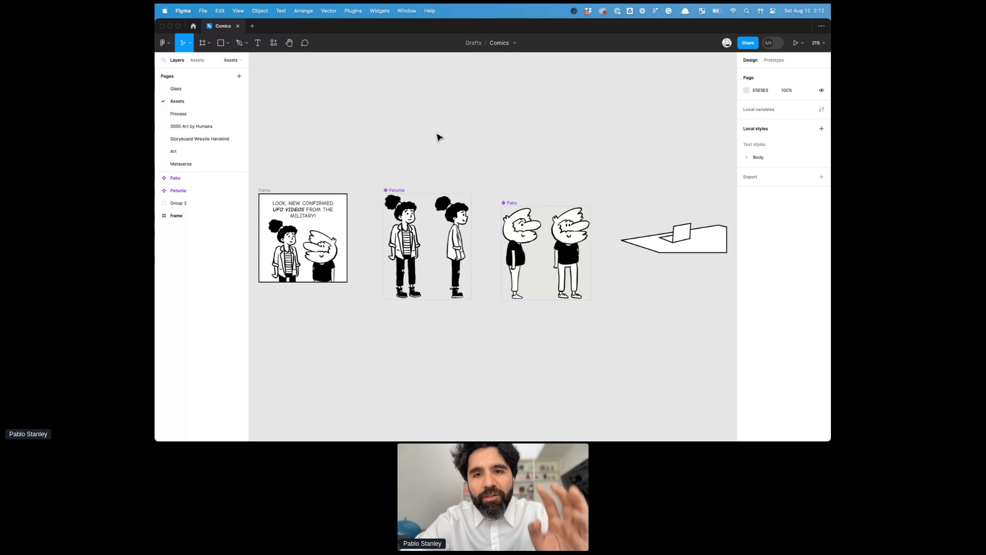
Switch to Notion to show the written glass and robot scripts again, and return to the Comics file in Figma.
{"action": "key", "text": "super+Tab"}
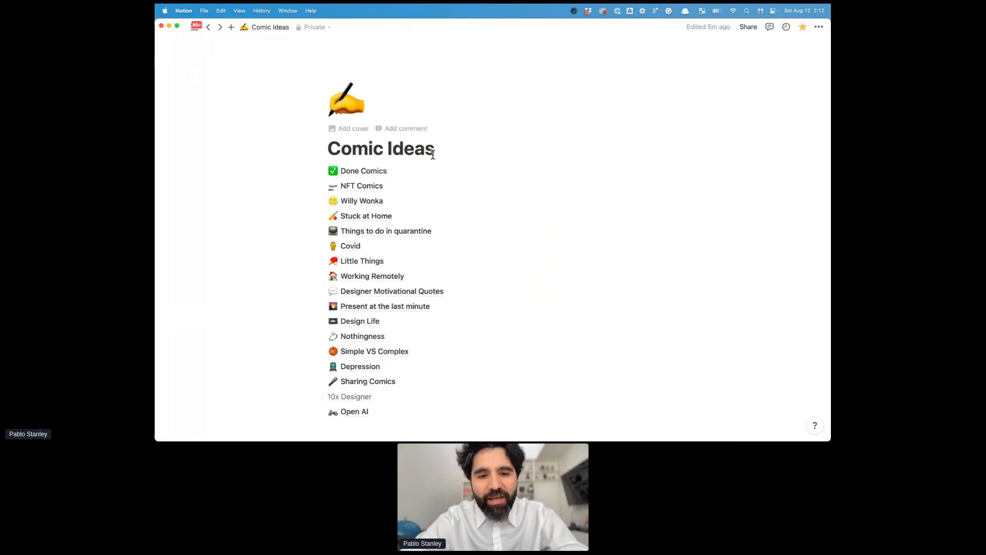
{"action": "scroll", "coordinate": [442, 216], "scroll_direction": "down", "scroll_amount": 20}
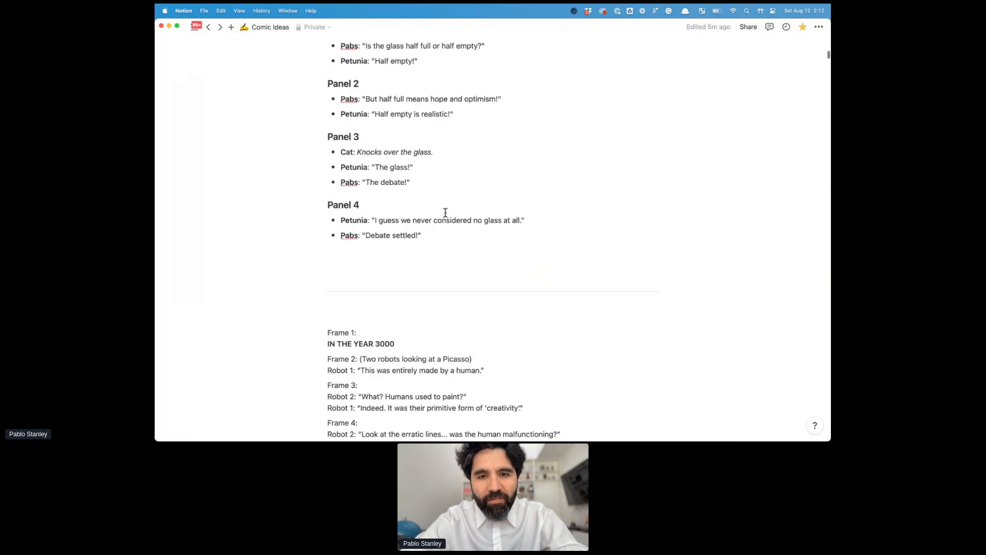
{"action": "scroll", "coordinate": [446, 212], "scroll_direction": "down", "scroll_amount": 5}
{"action": "key", "text": "super+Tab"}
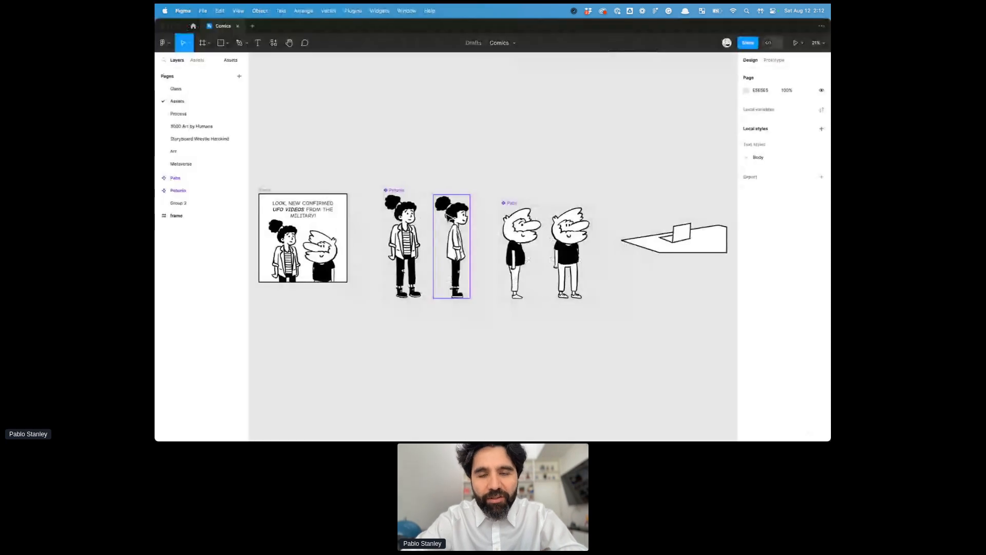
Examine the front and side drawings of the Petunia and Pabs character components up close.
{"action": "scroll", "coordinate": [414, 269], "scroll_direction": "up", "scroll_amount": 5}
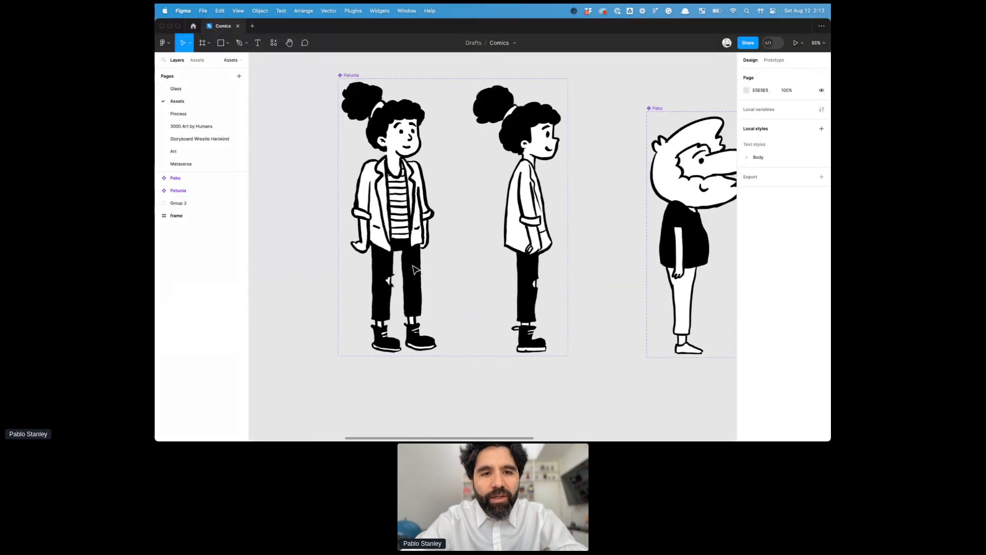
{"action": "scroll", "coordinate": [415, 268], "scroll_direction": "right", "scroll_amount": 5}
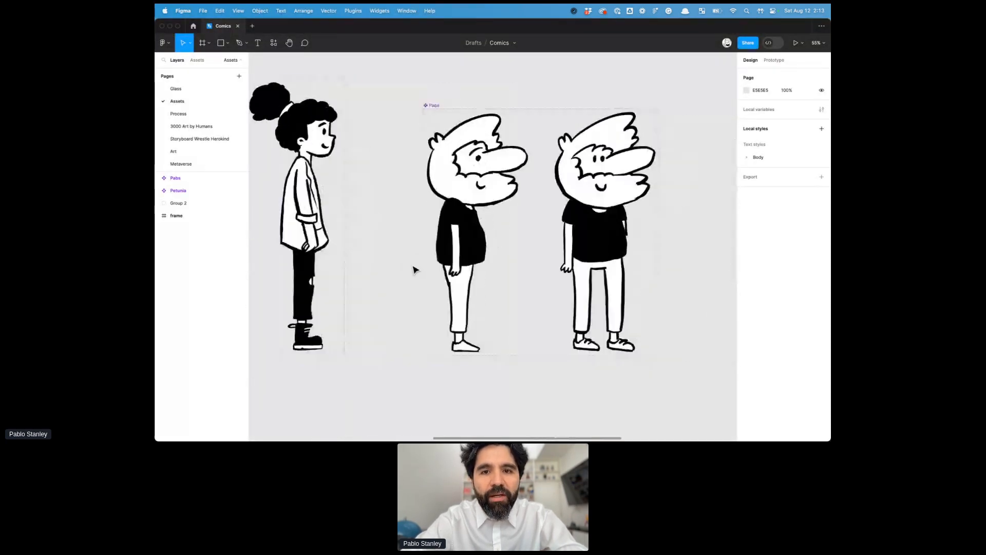
{"action": "scroll", "coordinate": [414, 269], "scroll_direction": "down", "scroll_amount": 2}
{"action": "scroll", "coordinate": [414, 269], "scroll_direction": "left", "scroll_amount": 3}
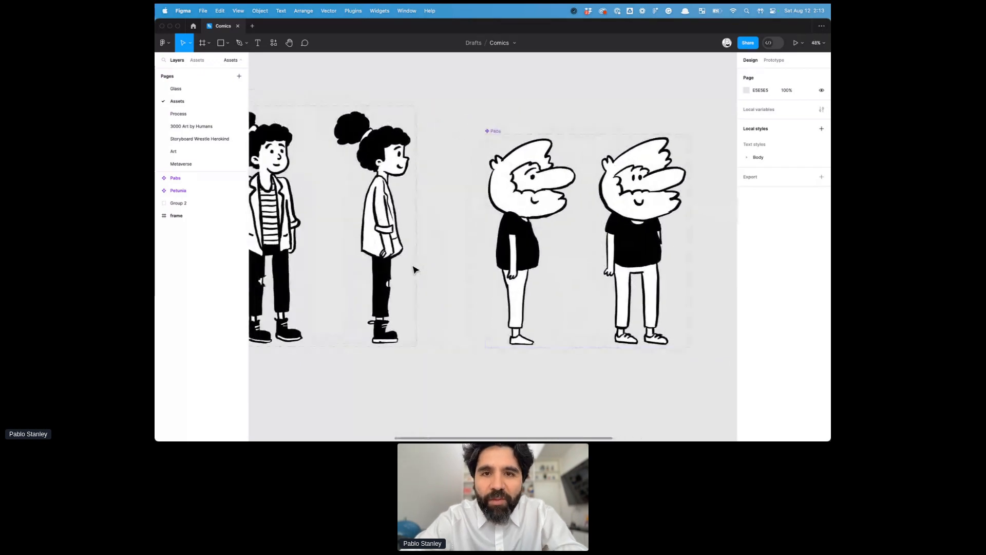
{"action": "scroll", "coordinate": [414, 269], "scroll_direction": "left", "scroll_amount": 2}
{"action": "scroll", "coordinate": [414, 269], "scroll_direction": "up", "scroll_amount": 1}
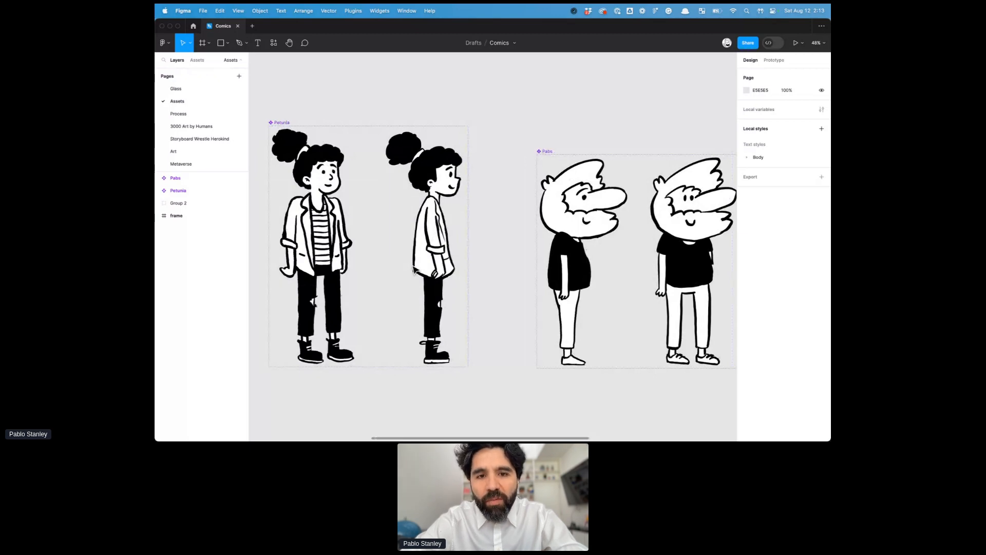
Select the Petunia Front variant and bring the sample comic frame beside it into view.
{"action": "scroll", "coordinate": [415, 269], "scroll_direction": "down", "scroll_amount": 3}
{"action": "left_click", "coordinate": [404, 243]}
{"action": "scroll", "coordinate": [400, 241], "scroll_direction": "left", "scroll_amount": 5}
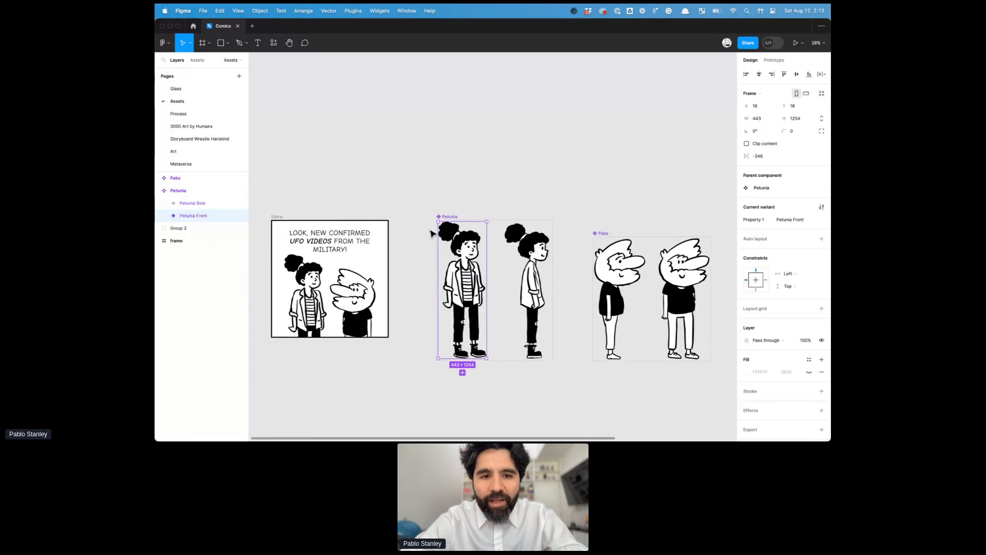
Examine the "UFO VIDEOS" comic panel up close and select its frame.
{"action": "scroll", "coordinate": [397, 240], "scroll_direction": "up", "scroll_amount": 5, "text": "ctrl"}
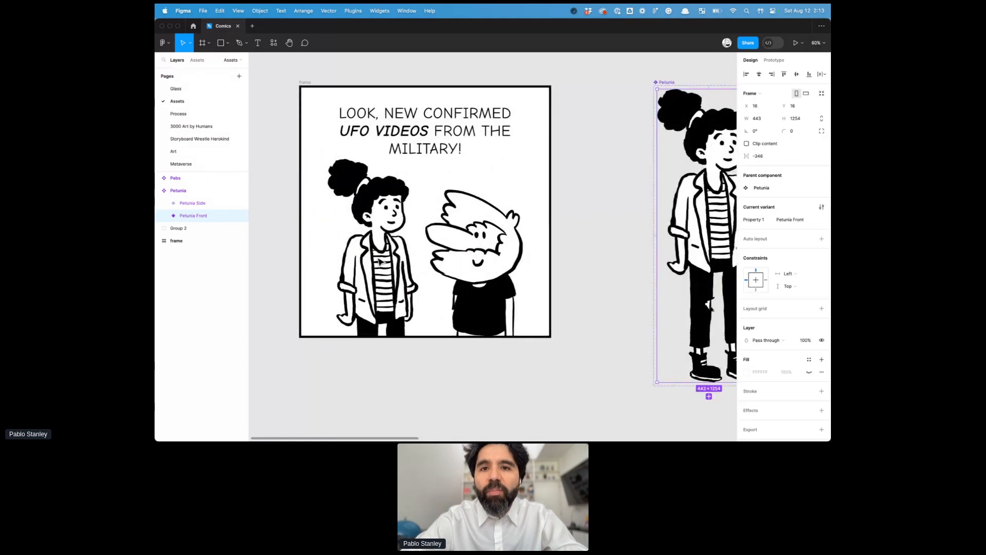
{"action": "scroll", "coordinate": [379, 262], "scroll_direction": "up", "scroll_amount": 1}
{"action": "scroll", "coordinate": [379, 262], "scroll_direction": "up", "scroll_amount": 2}
{"action": "scroll", "coordinate": [379, 262], "scroll_direction": "right", "scroll_amount": 1}
{"action": "left_click", "coordinate": [292, 136]}
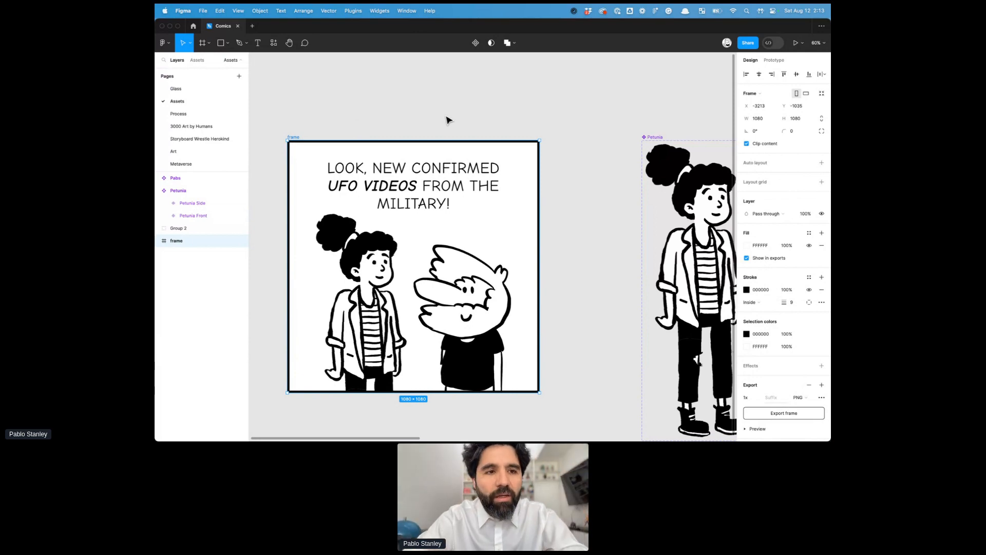
Open the Flying Cars page of the Comics file, followed by the Motivational page.
{"action": "scroll", "coordinate": [212, 113], "scroll_direction": "down", "scroll_amount": 5}
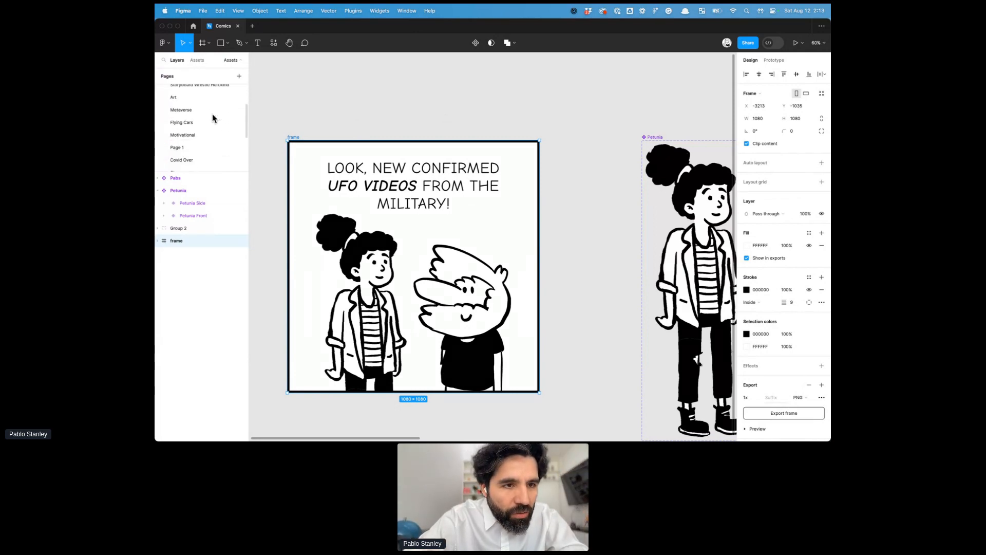
{"action": "left_click", "coordinate": [212, 113]}
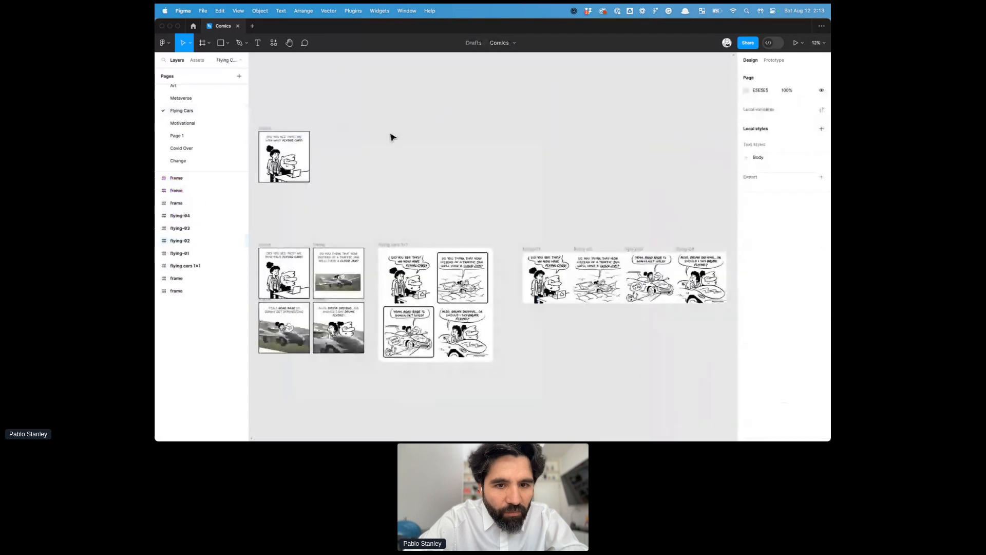
{"action": "left_click", "coordinate": [216, 124]}
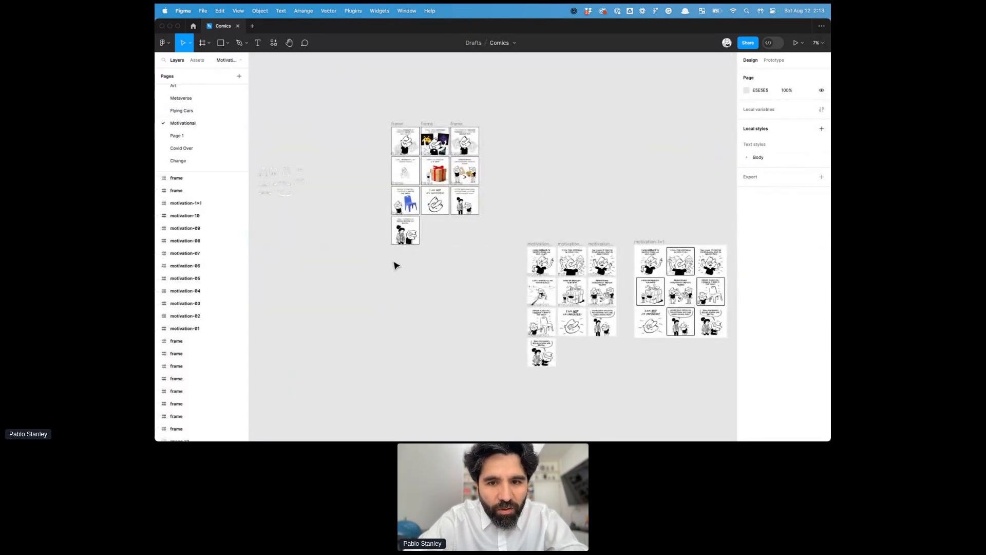
Examine the rough motivational mock-up panels built from character assets and pasted images, glancing at the drawn versions first.
{"action": "scroll", "coordinate": [395, 265], "scroll_direction": "down", "scroll_amount": 3}
{"action": "scroll", "coordinate": [509, 231], "scroll_direction": "up", "scroll_amount": 5}
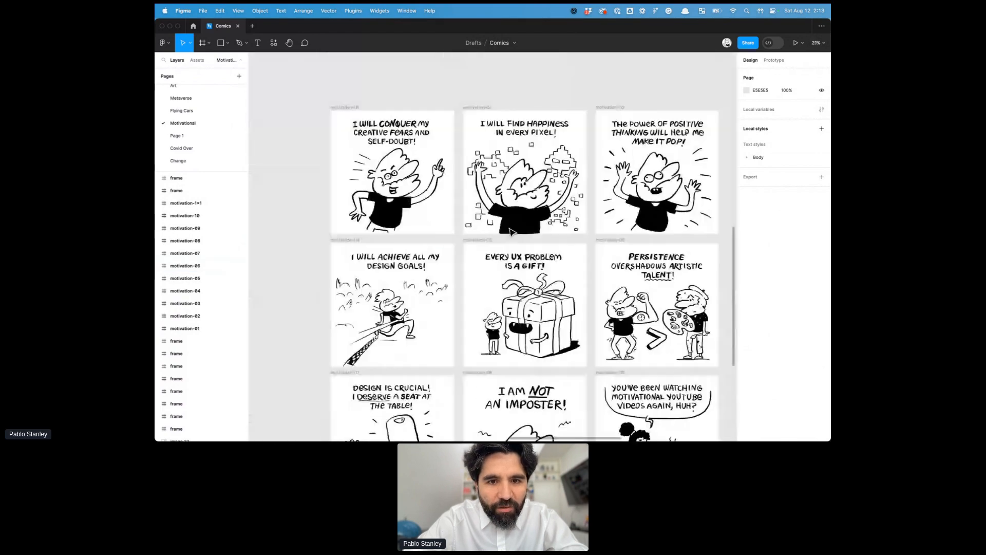
{"action": "key", "text": "shift+1"}
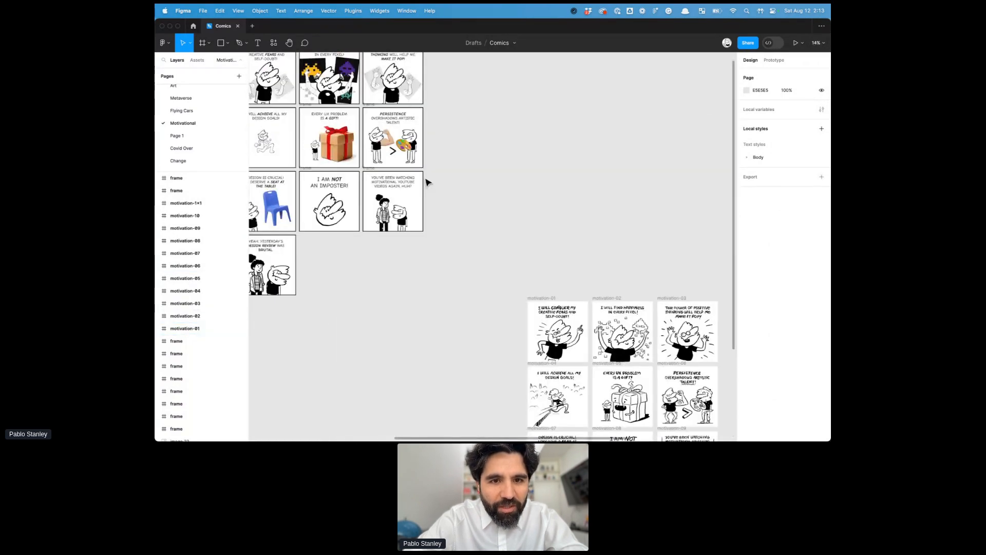
{"action": "scroll", "coordinate": [427, 181], "scroll_direction": "up", "scroll_amount": 5}
{"action": "scroll", "coordinate": [426, 183], "scroll_direction": "left", "scroll_amount": 2}
{"action": "scroll", "coordinate": [426, 183], "scroll_direction": "down", "scroll_amount": 5}
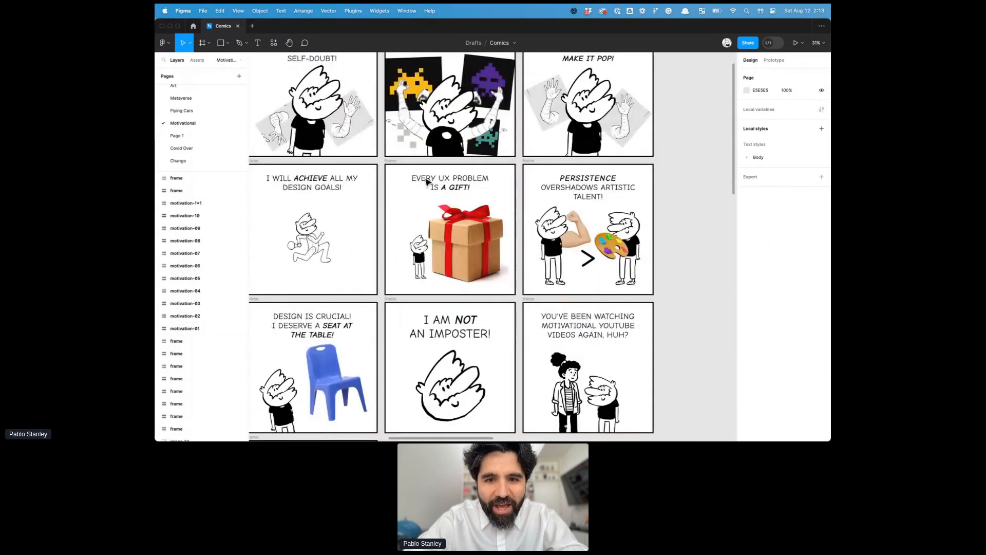
{"action": "scroll", "coordinate": [428, 182], "scroll_direction": "down", "scroll_amount": 2}
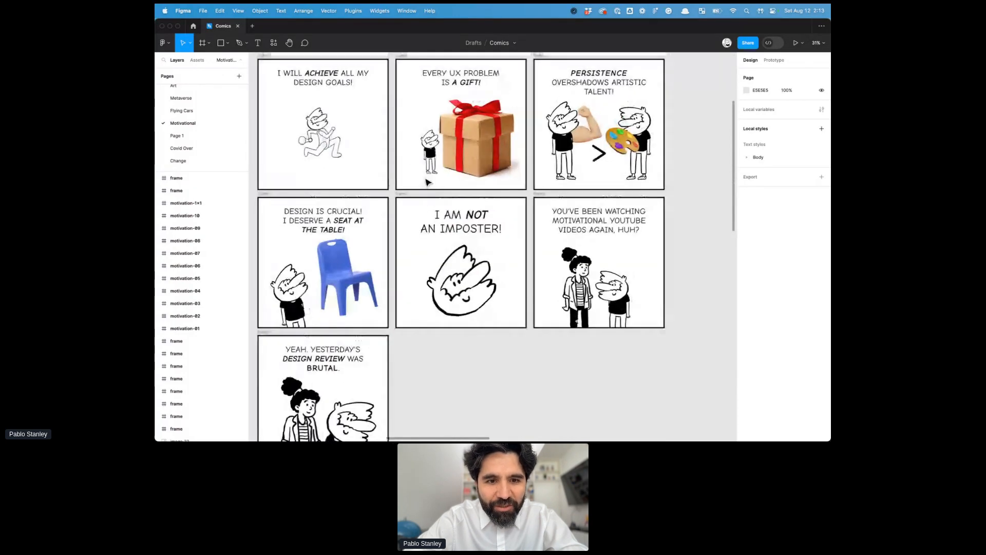
{"action": "scroll", "coordinate": [377, 292], "scroll_direction": "up", "scroll_amount": 3}
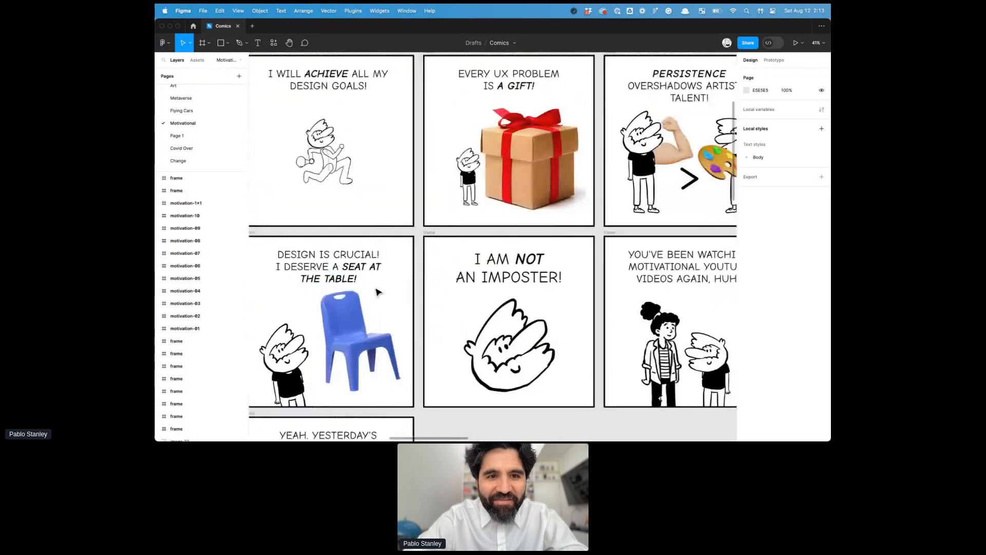
{"action": "scroll", "coordinate": [377, 292], "scroll_direction": "right", "scroll_amount": 3}
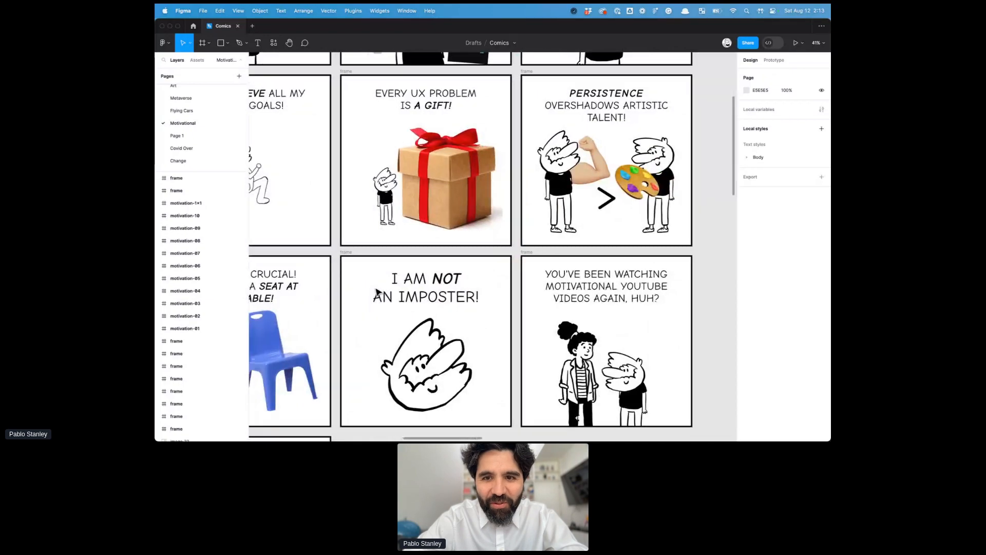
Examine the hand-drawn motivational panels motivation-01 to motivation-06 up close.
{"action": "scroll", "coordinate": [378, 292], "scroll_direction": "down", "scroll_amount": 5}
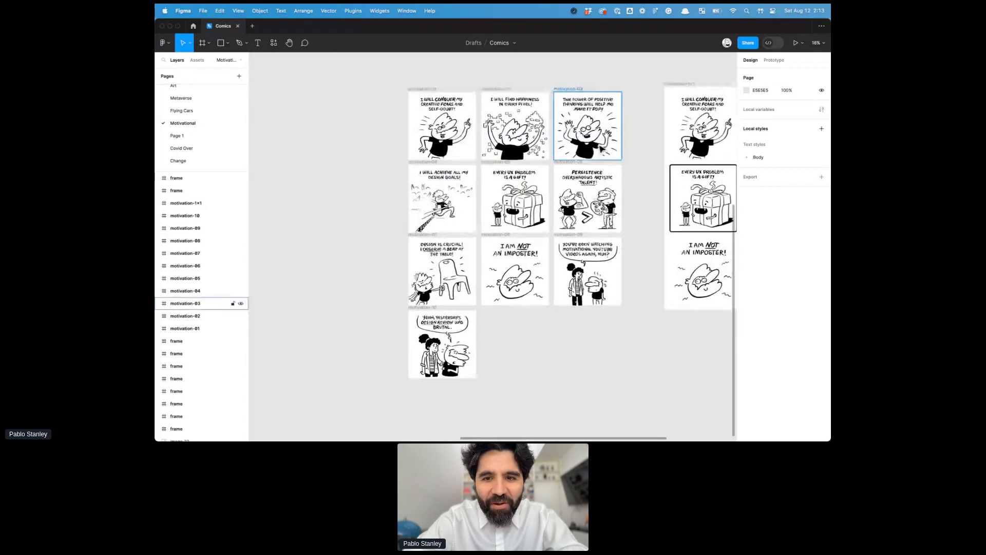
{"action": "scroll", "coordinate": [599, 148], "scroll_direction": "up", "scroll_amount": 5}
{"action": "scroll", "coordinate": [600, 149], "scroll_direction": "up", "scroll_amount": 3}
{"action": "scroll", "coordinate": [600, 148], "scroll_direction": "down", "scroll_amount": 2}
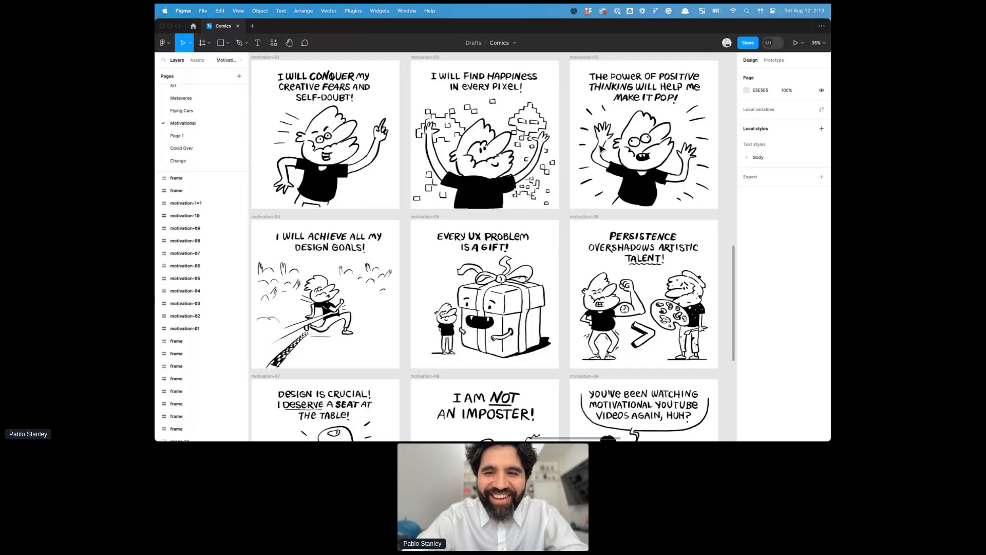
{"action": "scroll", "coordinate": [601, 148], "scroll_direction": "up", "scroll_amount": 1}
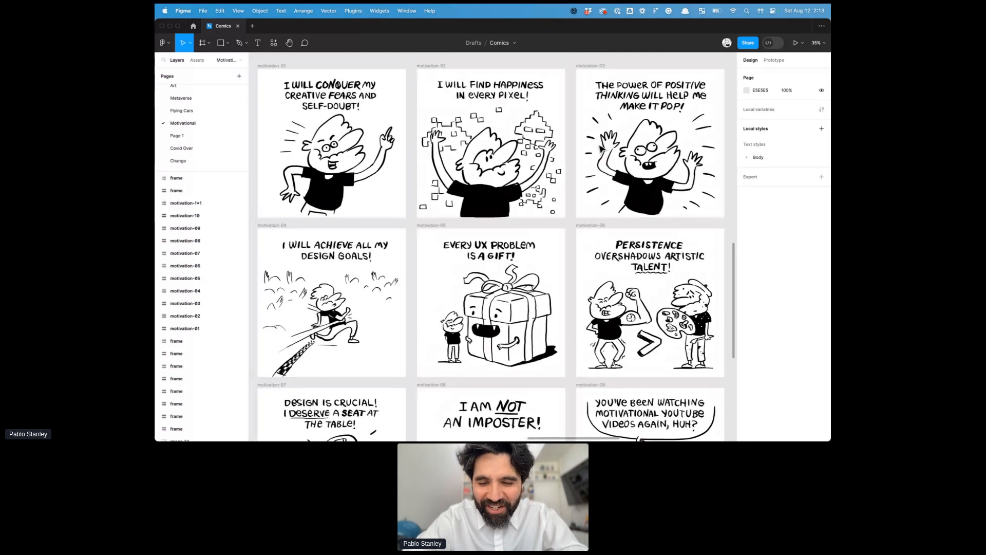
Compare the hand-drawn motivational panels with their rough mock-ups, including the gift, chair, imposter and YouTube videos panels.
{"action": "scroll", "coordinate": [601, 148], "scroll_direction": "down", "scroll_amount": 2}
{"action": "left_click", "coordinate": [715, 313]}
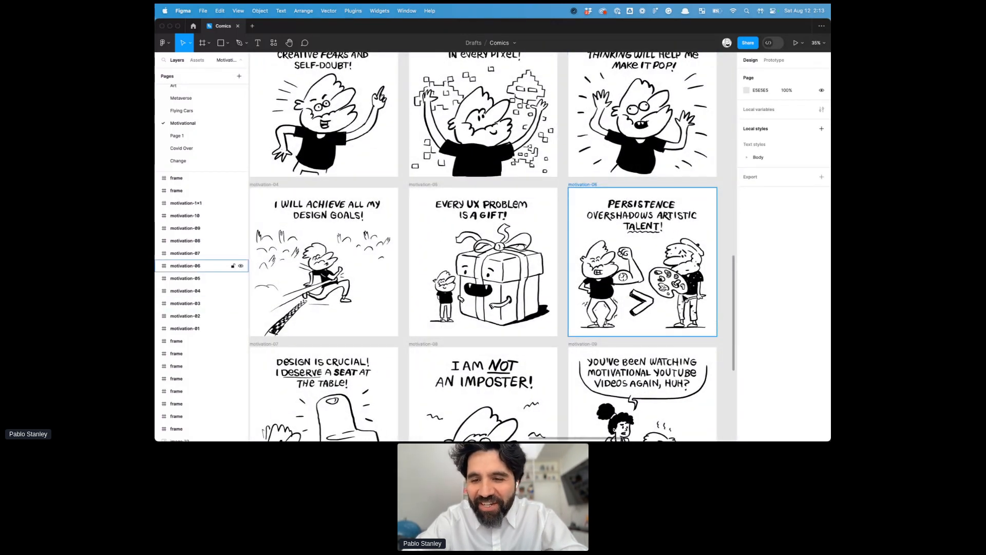
{"action": "scroll", "coordinate": [653, 276], "scroll_direction": "down", "scroll_amount": 4}
{"action": "scroll", "coordinate": [653, 276], "scroll_direction": "up", "scroll_amount": 8}
{"action": "scroll", "coordinate": [653, 276], "scroll_direction": "left", "scroll_amount": 10}
{"action": "scroll", "coordinate": [653, 276], "scroll_direction": "right", "scroll_amount": 2}
{"action": "scroll", "coordinate": [655, 278], "scroll_direction": "up", "scroll_amount": 4}
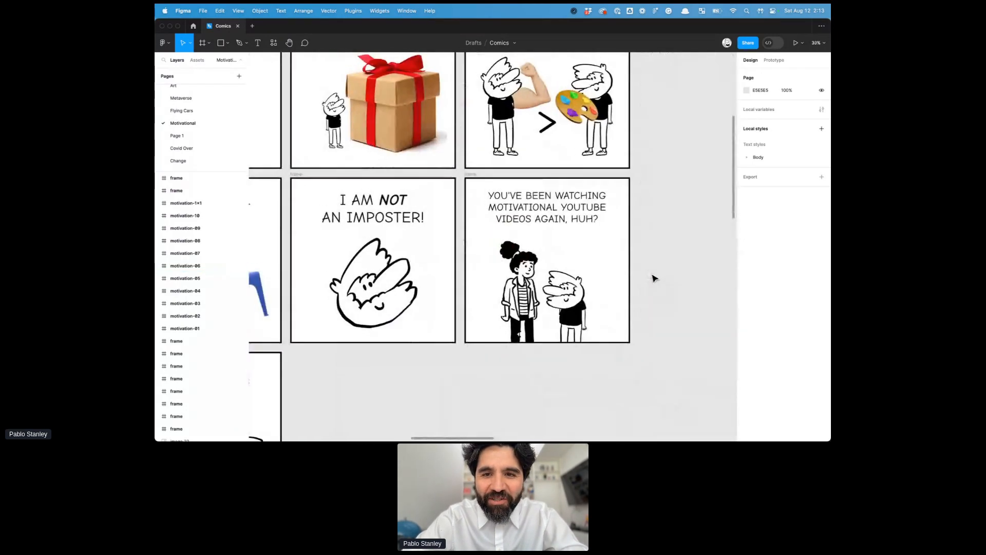
{"action": "scroll", "coordinate": [655, 278], "scroll_direction": "left", "scroll_amount": 3}
{"action": "scroll", "coordinate": [655, 278], "scroll_direction": "down", "scroll_amount": 1}
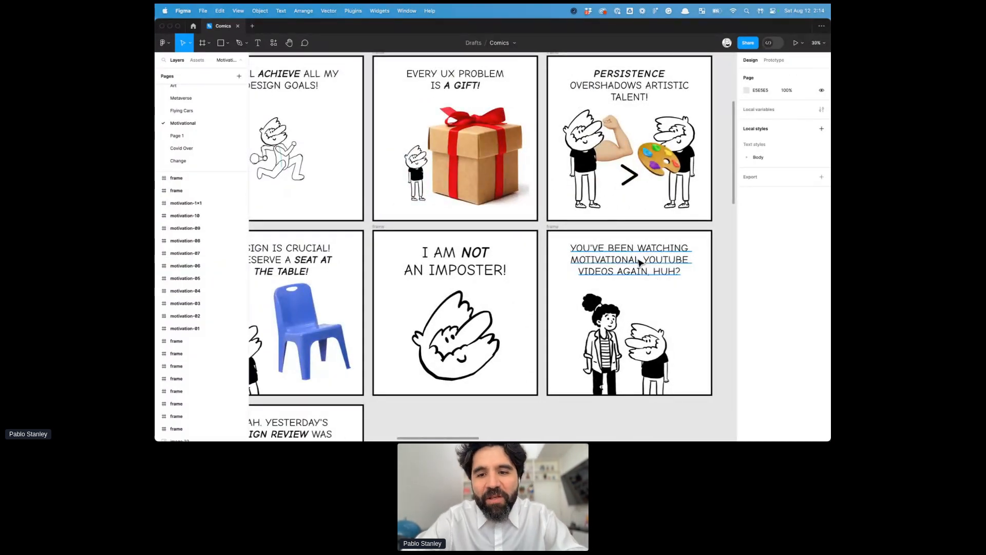
{"action": "scroll", "coordinate": [640, 262], "scroll_direction": "down", "scroll_amount": 2}
{"action": "scroll", "coordinate": [640, 262], "scroll_direction": "left", "scroll_amount": 1}
{"action": "scroll", "coordinate": [639, 262], "scroll_direction": "up", "scroll_amount": 2}
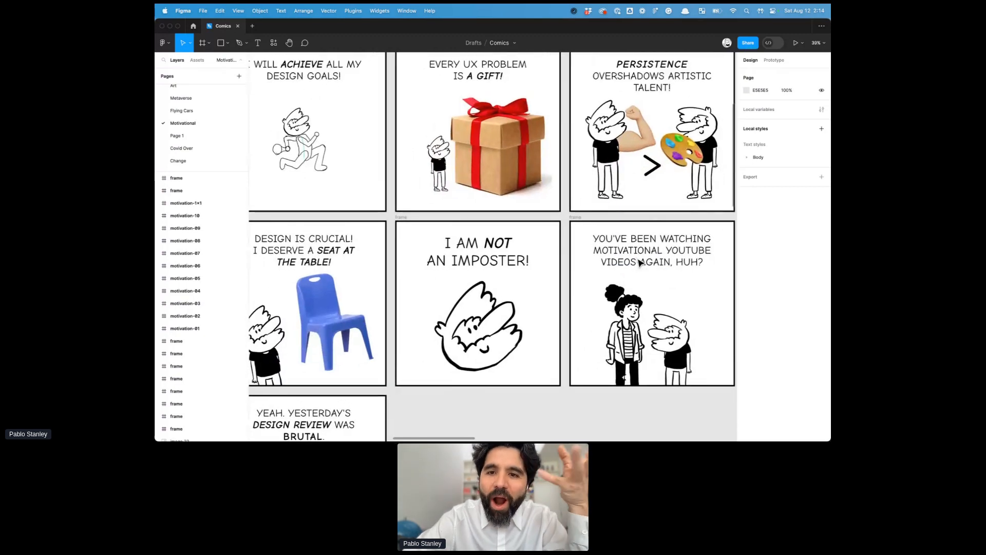
{"action": "scroll", "coordinate": [641, 262], "scroll_direction": "down", "scroll_amount": 5}
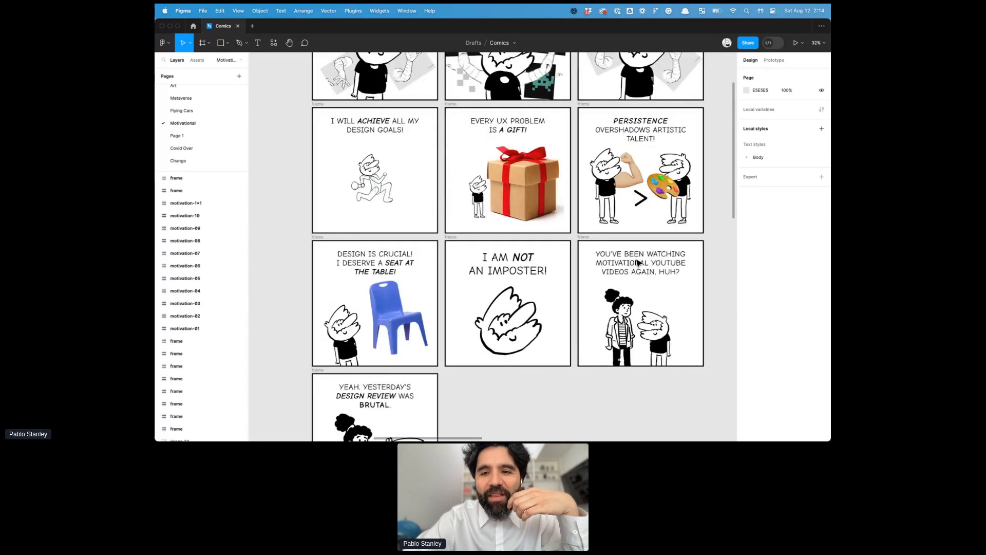
Return to the hand-drawn motivational panels and select the motivation-02 frame, examining it up close and alongside its neighbours.
{"action": "scroll", "coordinate": [638, 262], "scroll_direction": "down", "scroll_amount": 10}
{"action": "scroll", "coordinate": [637, 263], "scroll_direction": "right", "scroll_amount": 5}
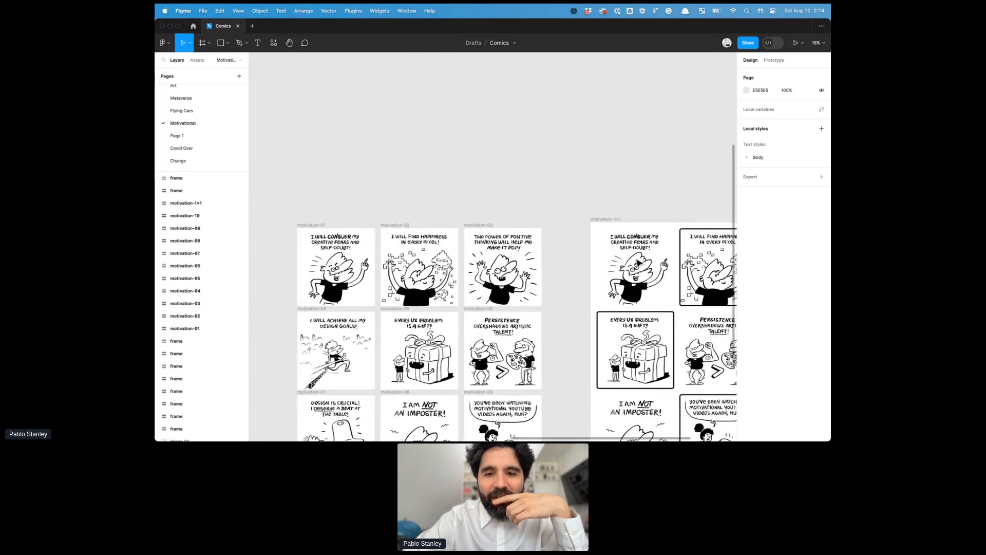
{"action": "scroll", "coordinate": [568, 304], "scroll_direction": "down", "scroll_amount": 3}
{"action": "scroll", "coordinate": [568, 304], "scroll_direction": "up", "scroll_amount": 4}
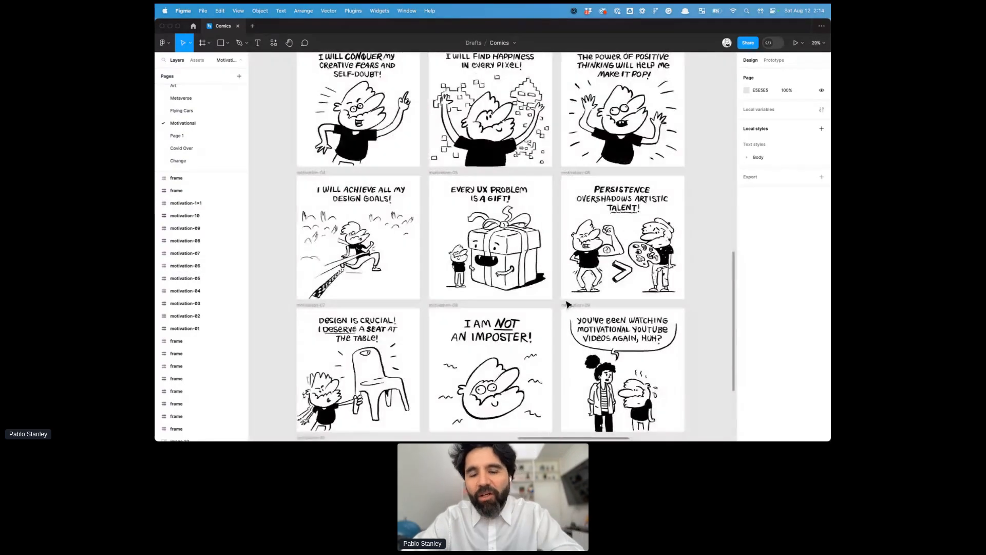
{"action": "scroll", "coordinate": [568, 304], "scroll_direction": "up", "scroll_amount": 2}
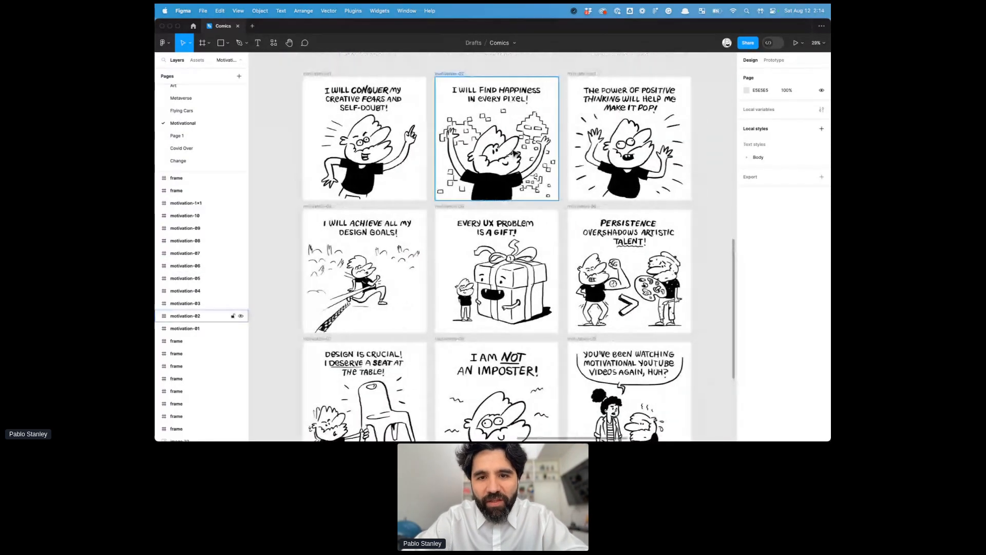
{"action": "left_click", "coordinate": [513, 153]}
{"action": "scroll", "coordinate": [514, 153], "scroll_direction": "up", "scroll_amount": 10}
{"action": "scroll", "coordinate": [513, 153], "scroll_direction": "right", "scroll_amount": 4}
{"action": "scroll", "coordinate": [513, 153], "scroll_direction": "left", "scroll_amount": 6}
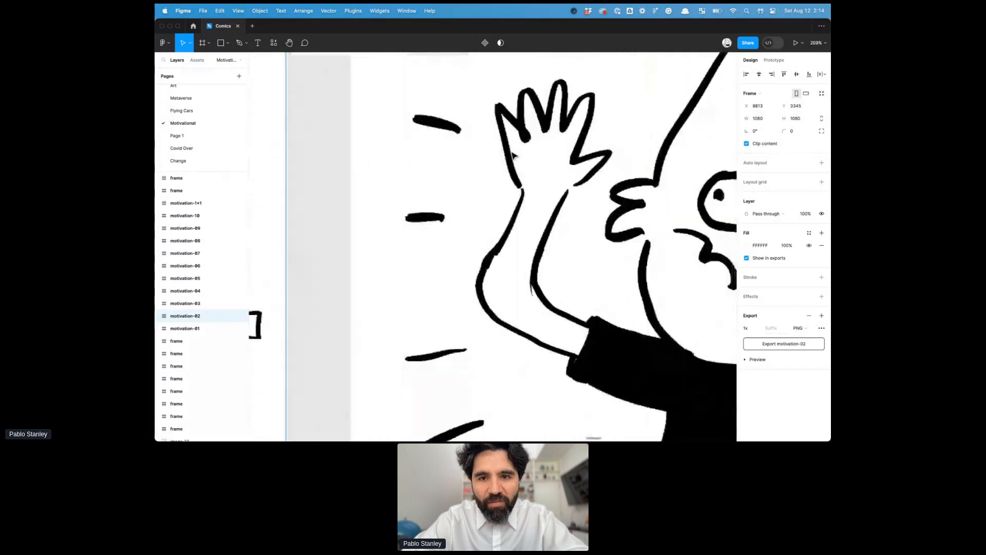
{"action": "scroll", "coordinate": [514, 153], "scroll_direction": "down", "scroll_amount": 1}
{"action": "scroll", "coordinate": [513, 155], "scroll_direction": "down", "scroll_amount": 10}
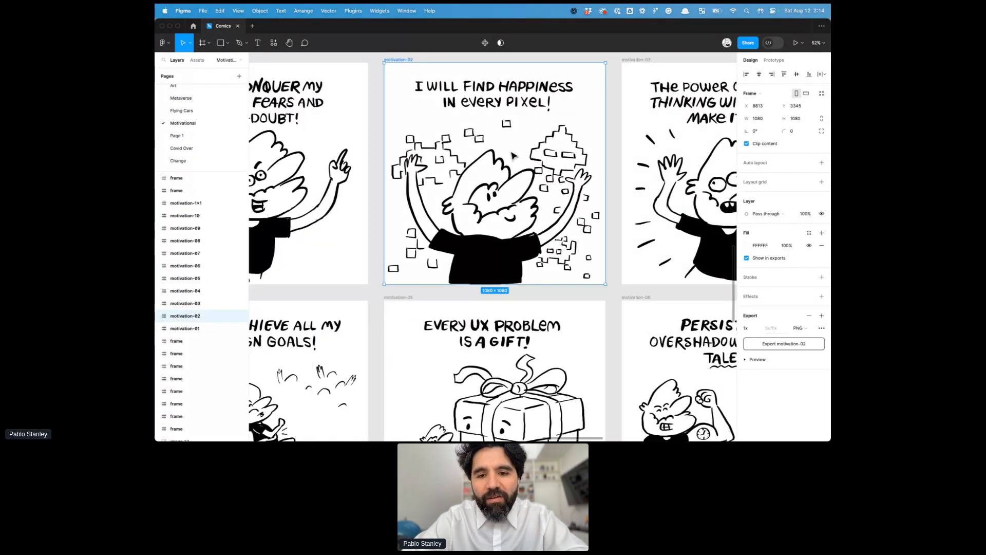
{"action": "scroll", "coordinate": [513, 155], "scroll_direction": "down", "scroll_amount": 5}
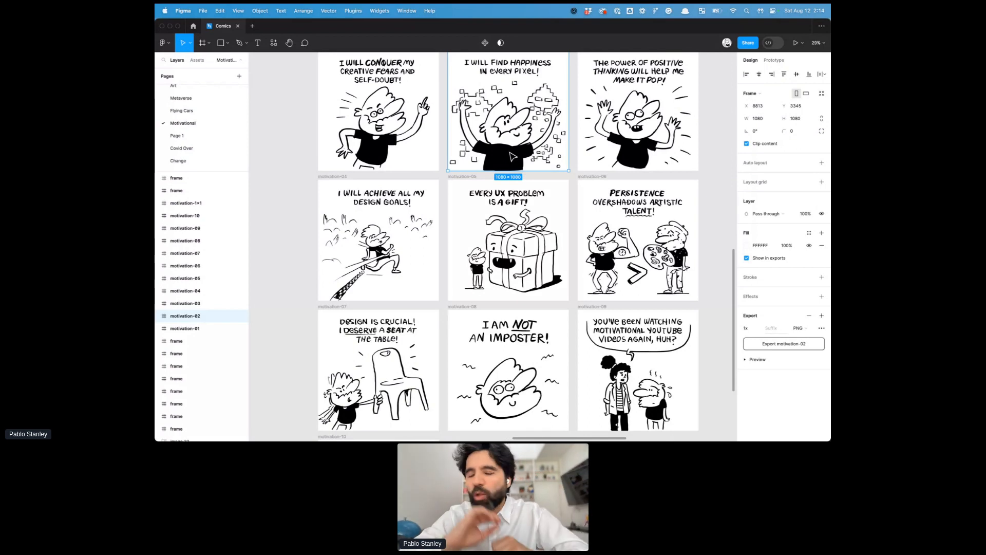
{"action": "scroll", "coordinate": [512, 156], "scroll_direction": "up", "scroll_amount": 1}
{"action": "scroll", "coordinate": [513, 156], "scroll_direction": "right", "scroll_amount": 1}
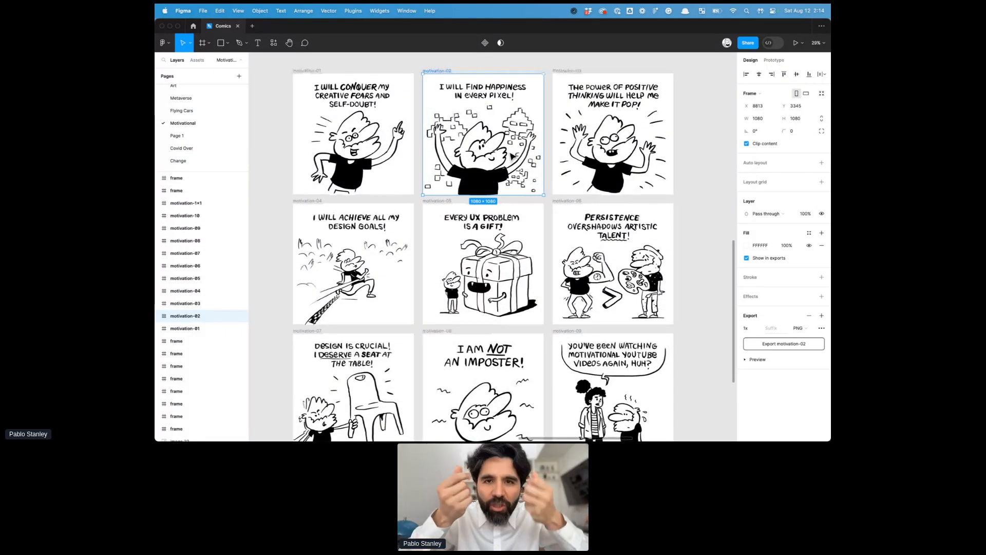
{"action": "scroll", "coordinate": [513, 156], "scroll_direction": "down", "scroll_amount": 2}
{"action": "scroll", "coordinate": [513, 155], "scroll_direction": "right", "scroll_amount": 1}
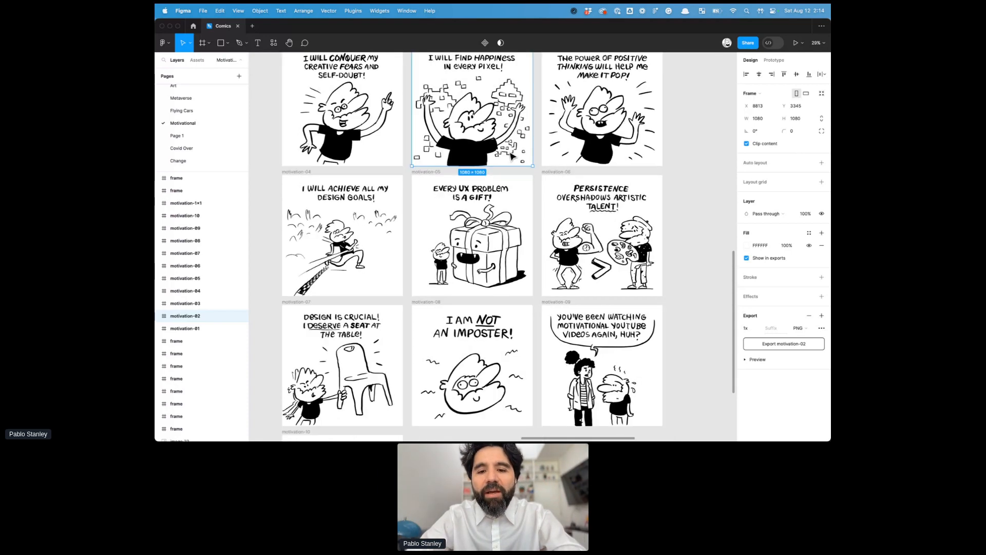
{"action": "scroll", "coordinate": [508, 152], "scroll_direction": "down", "scroll_amount": 3}
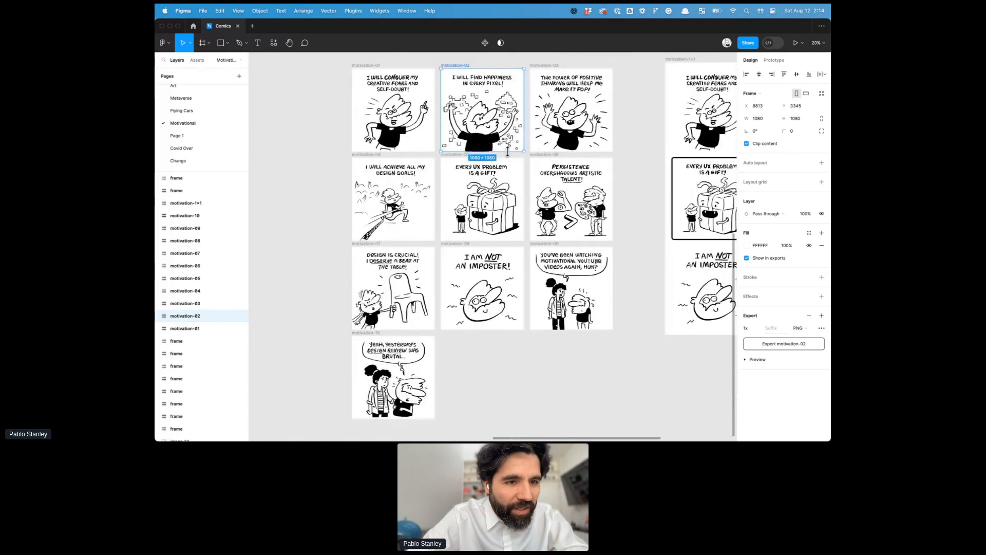
Open the Covid Over page and examine its rough mock-up panels built from character assets and pasted images.
{"action": "left_click", "coordinate": [212, 149]}
{"action": "scroll", "coordinate": [403, 175], "scroll_direction": "down", "scroll_amount": 2}
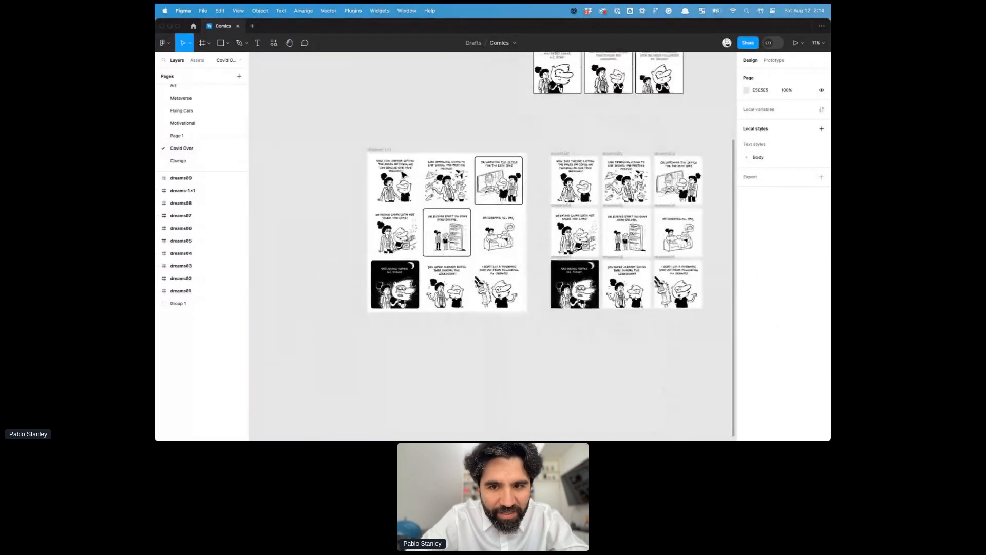
{"action": "scroll", "coordinate": [403, 175], "scroll_direction": "up", "scroll_amount": 3}
{"action": "scroll", "coordinate": [403, 175], "scroll_direction": "down", "scroll_amount": 2}
{"action": "scroll", "coordinate": [404, 175], "scroll_direction": "left", "scroll_amount": 1}
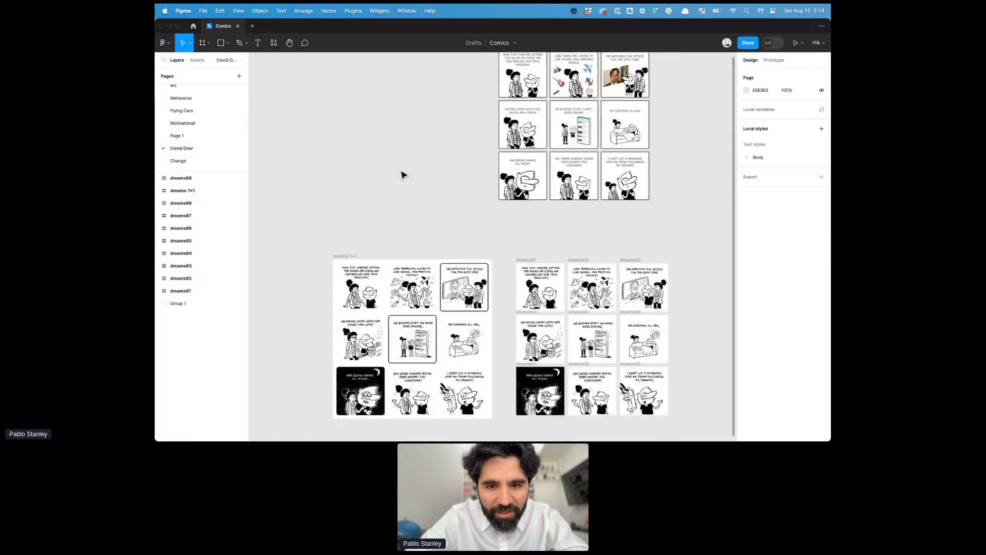
{"action": "scroll", "coordinate": [404, 175], "scroll_direction": "up", "scroll_amount": 3}
{"action": "scroll", "coordinate": [403, 175], "scroll_direction": "right", "scroll_amount": 3}
{"action": "scroll", "coordinate": [492, 176], "scroll_direction": "up", "scroll_amount": 5}
{"action": "scroll", "coordinate": [494, 177], "scroll_direction": "down", "scroll_amount": 3}
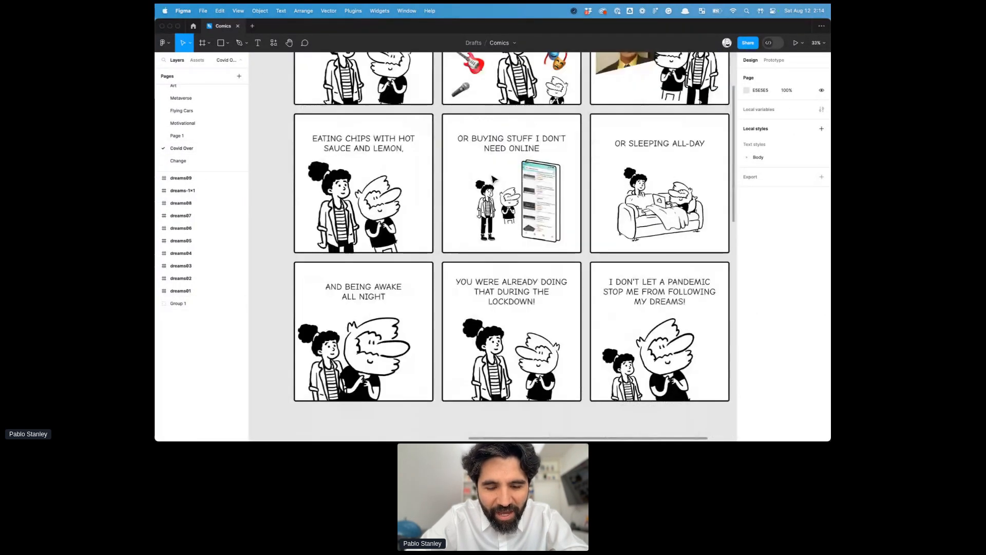
{"action": "scroll", "coordinate": [494, 178], "scroll_direction": "up", "scroll_amount": 3}
{"action": "scroll", "coordinate": [494, 178], "scroll_direction": "right", "scroll_amount": 1}
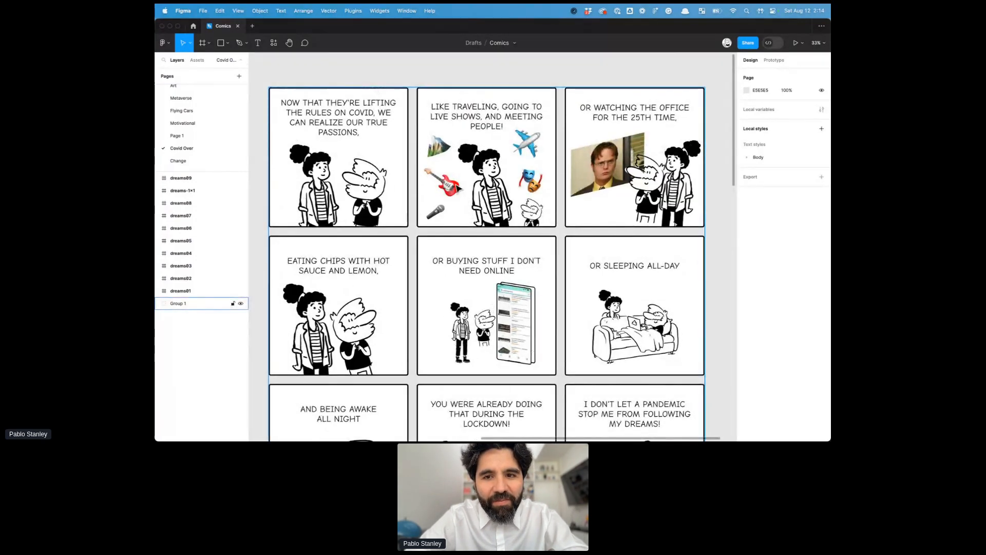
{"action": "scroll", "coordinate": [459, 189], "scroll_direction": "down", "scroll_amount": 1}
{"action": "scroll", "coordinate": [458, 189], "scroll_direction": "right", "scroll_amount": 1}
{"action": "scroll", "coordinate": [401, 182], "scroll_direction": "down", "scroll_amount": 1}
Select both character images in the first Covid mock-up panel, followed by the bearded character in the "Eating chips" panel, to inspect them.
{"action": "left_click", "coordinate": [353, 176]}
{"action": "double_click", "coordinate": [354, 176]}
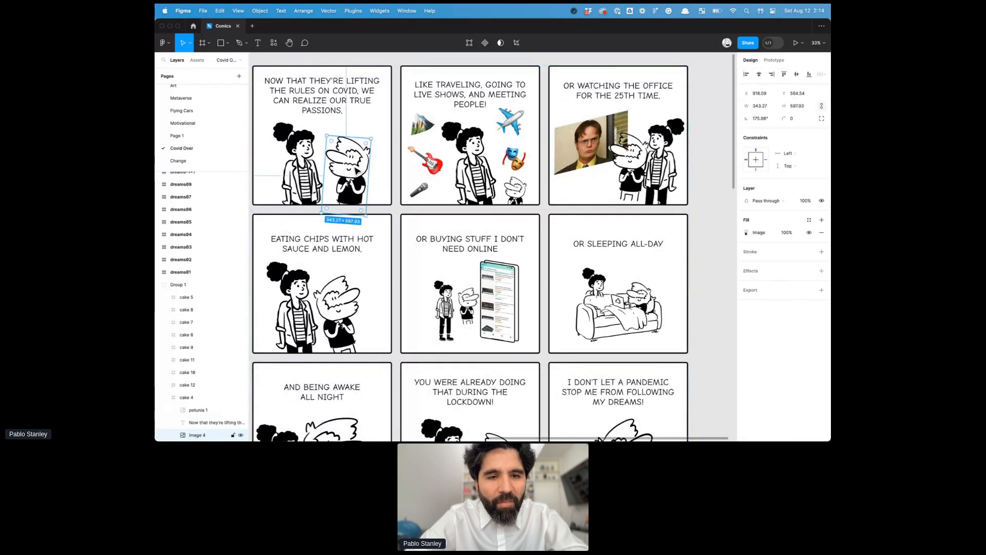
{"action": "scroll", "coordinate": [355, 173], "scroll_direction": "up", "scroll_amount": 3}
{"action": "scroll", "coordinate": [355, 168], "scroll_direction": "up", "scroll_amount": 1}
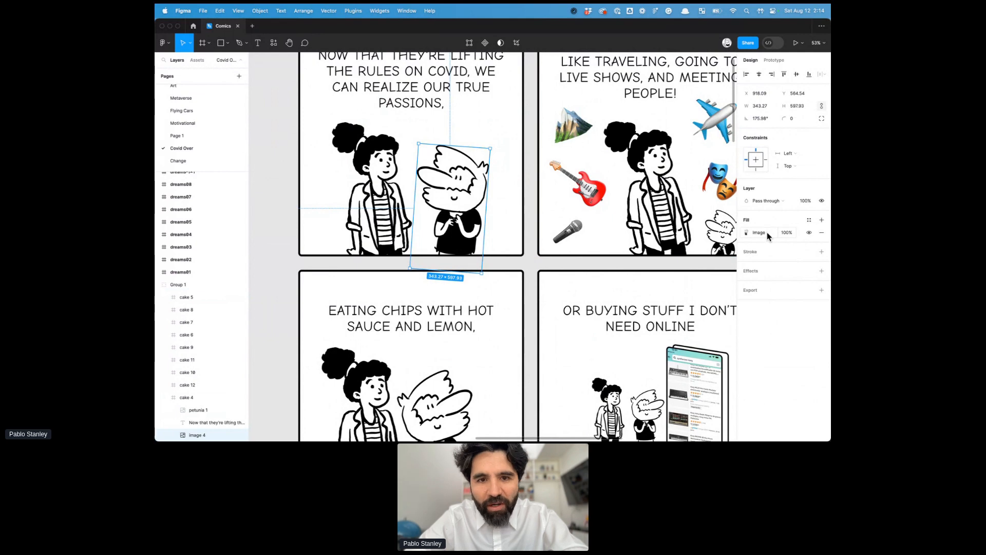
{"action": "left_click", "coordinate": [422, 201]}
{"action": "scroll", "coordinate": [406, 231], "scroll_direction": "down", "scroll_amount": 5}
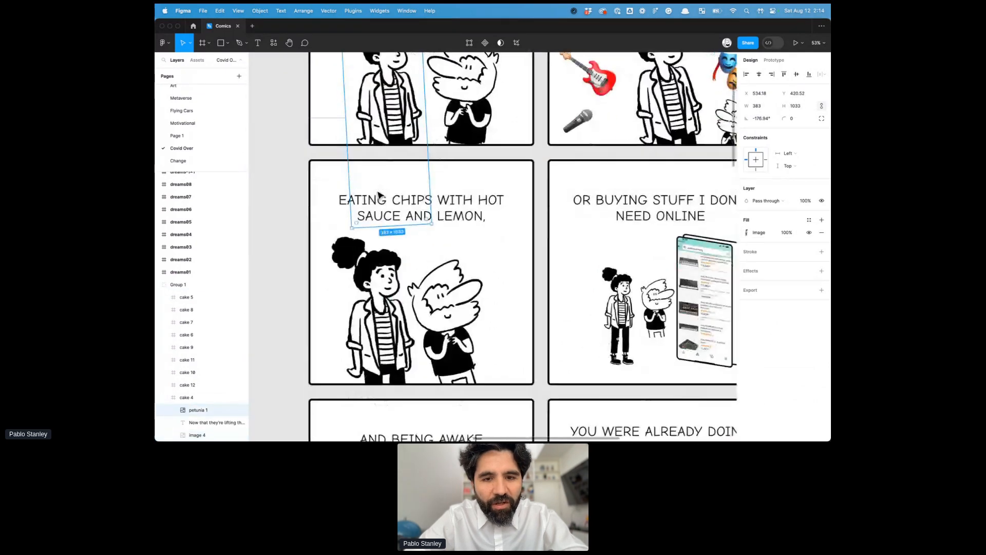
{"action": "left_click", "coordinate": [414, 263]}
{"action": "left_click", "coordinate": [418, 271]}
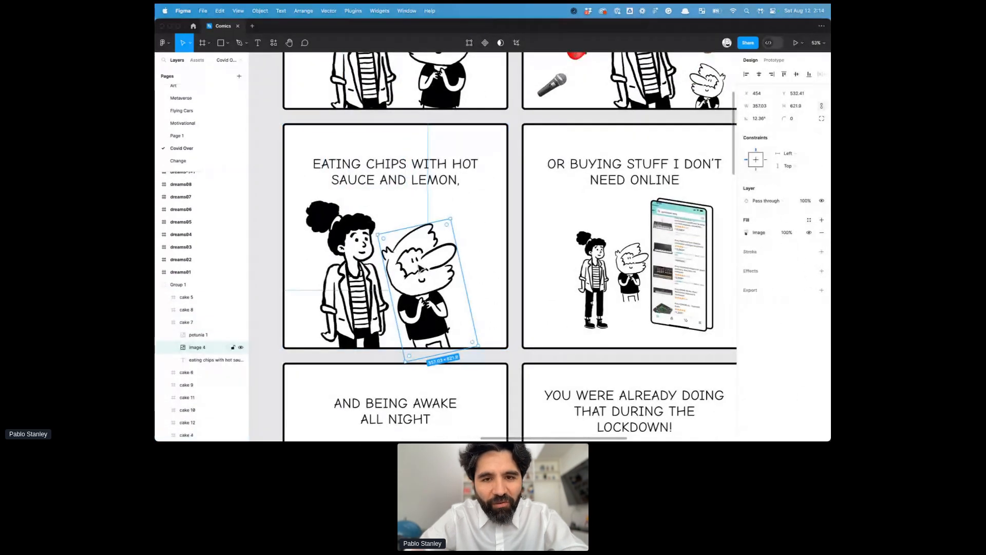
Inspect the "Or buying stuff I don't need online" mock-up panel, selecting its frame and the petunia 1 character image.
{"action": "scroll", "coordinate": [420, 264], "scroll_direction": "right", "scroll_amount": 6}
{"action": "scroll", "coordinate": [420, 264], "scroll_direction": "down", "scroll_amount": 2}
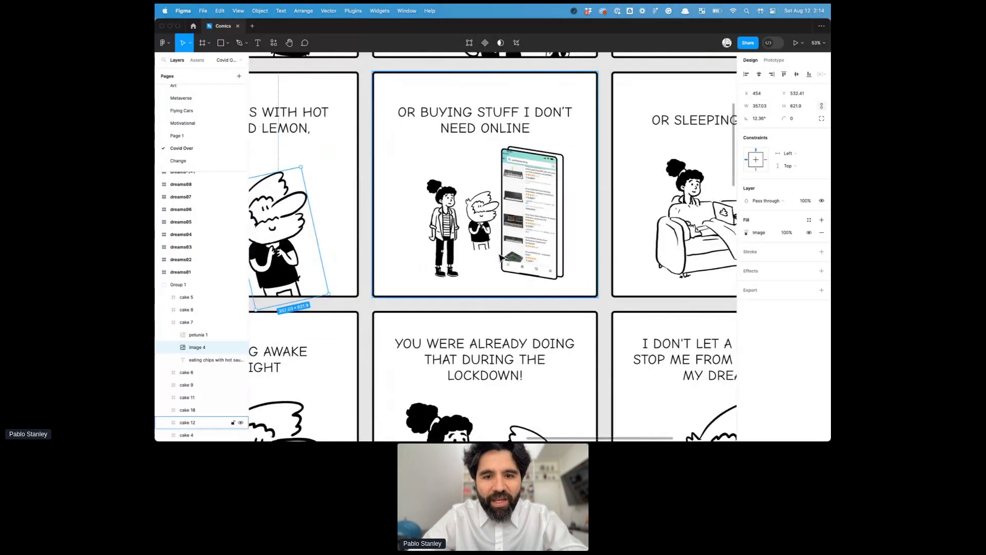
{"action": "scroll", "coordinate": [501, 257], "scroll_direction": "up", "scroll_amount": 3}
{"action": "scroll", "coordinate": [477, 229], "scroll_direction": "down", "scroll_amount": 5}
{"action": "left_click", "coordinate": [473, 225]}
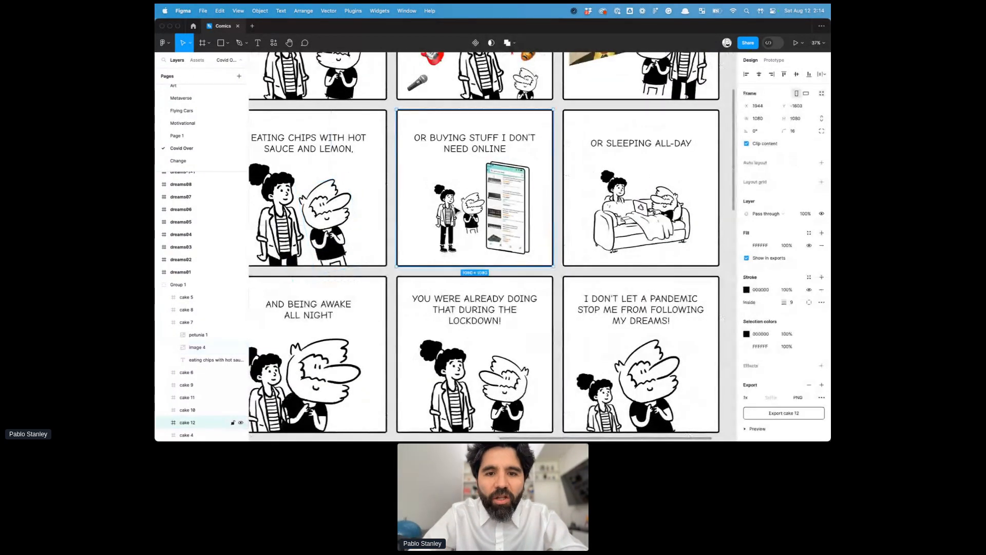
{"action": "left_click", "coordinate": [456, 213]}
{"action": "scroll", "coordinate": [449, 211], "scroll_direction": "up", "scroll_amount": 3}
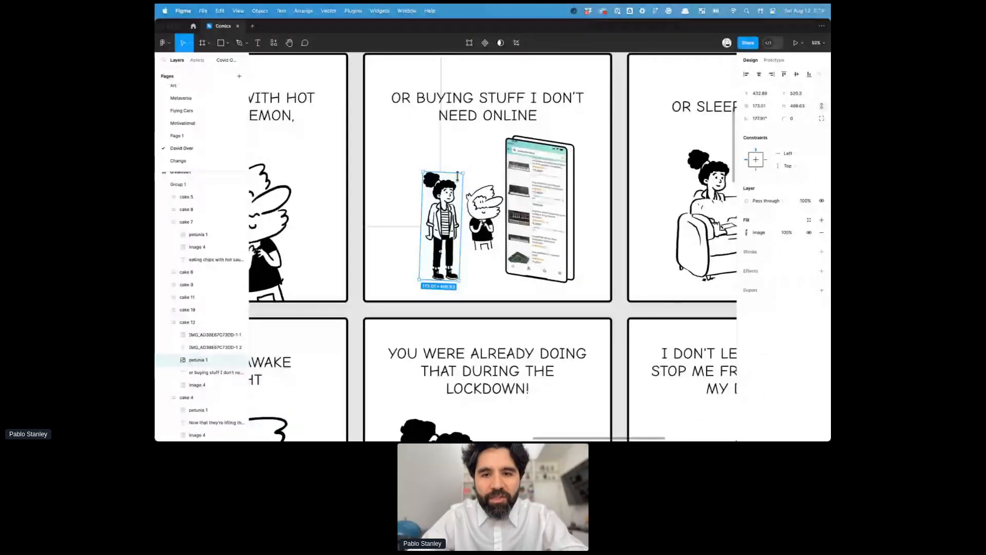
{"action": "scroll", "coordinate": [458, 176], "scroll_direction": "down", "scroll_amount": 2}
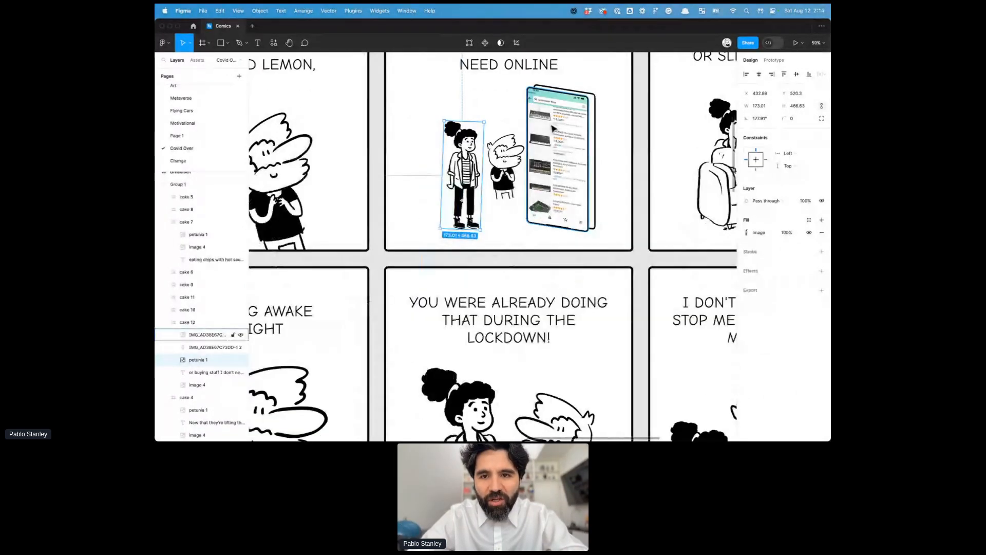
Inspect the bottom-row mock-ups, selecting the enlarged bearded character and the caption in the "And being awake all night" panel.
{"action": "scroll", "coordinate": [546, 148], "scroll_direction": "down", "scroll_amount": 10}
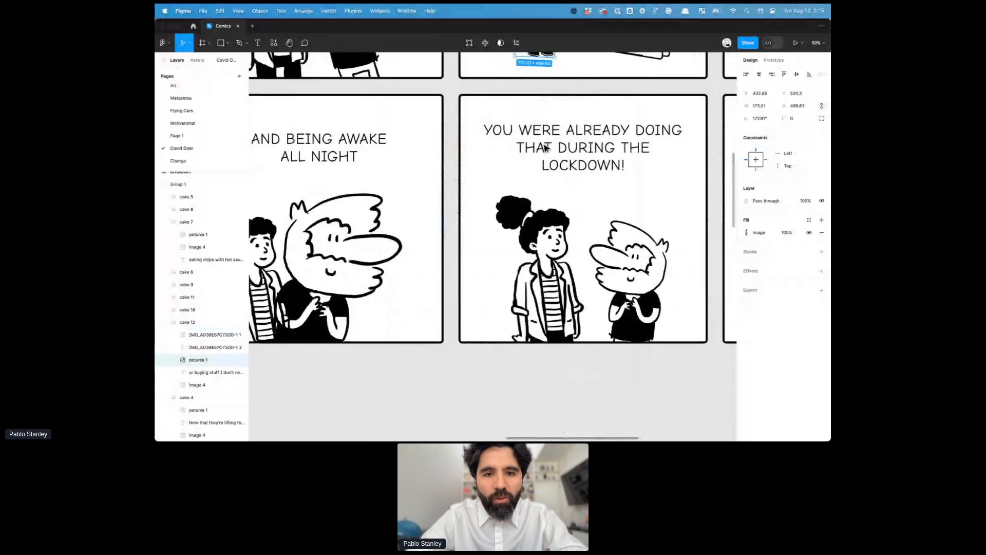
{"action": "scroll", "coordinate": [545, 148], "scroll_direction": "right", "scroll_amount": 3}
{"action": "scroll", "coordinate": [545, 148], "scroll_direction": "up", "scroll_amount": 2}
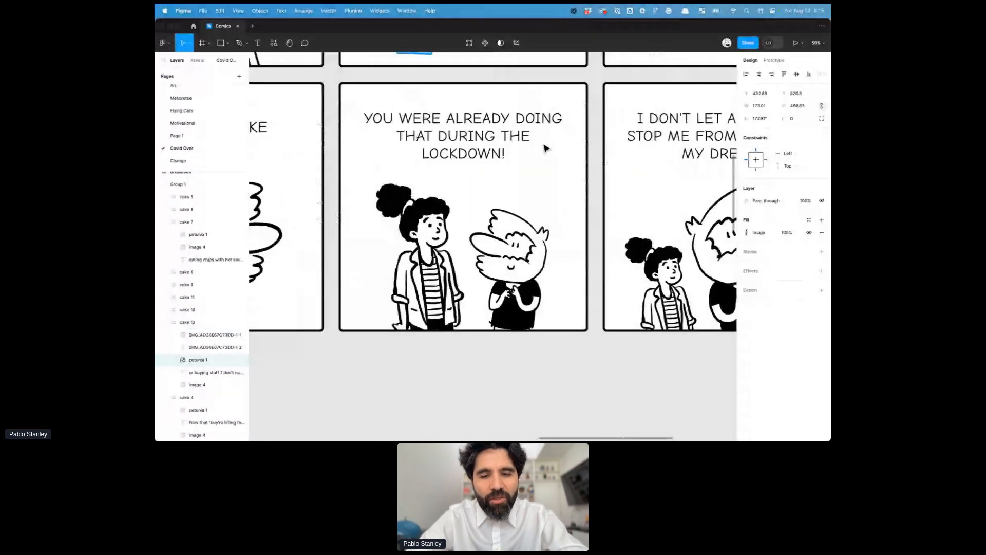
{"action": "scroll", "coordinate": [546, 148], "scroll_direction": "left", "scroll_amount": 5}
{"action": "scroll", "coordinate": [545, 148], "scroll_direction": "up", "scroll_amount": 1}
{"action": "left_click", "coordinate": [483, 244]}
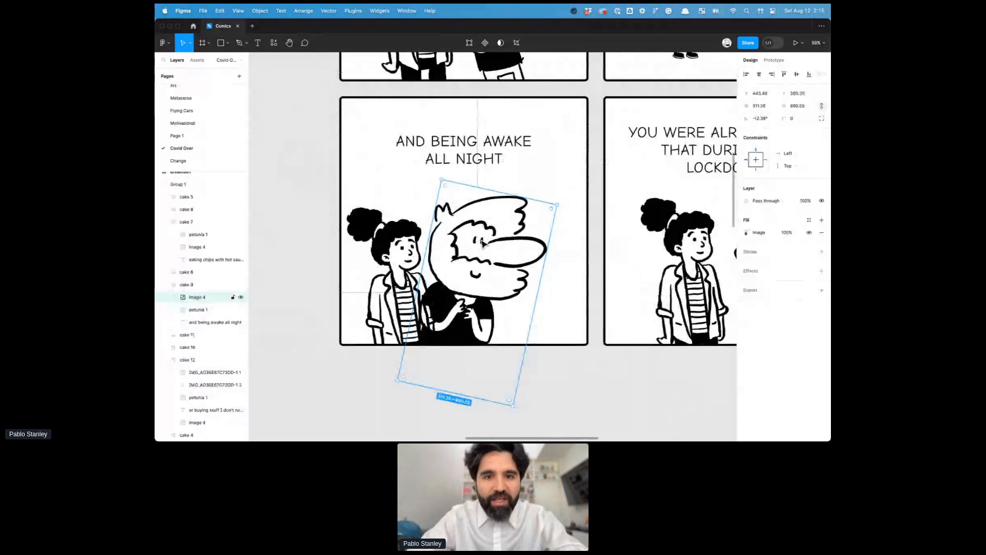
{"action": "left_click", "coordinate": [465, 164]}
{"action": "scroll", "coordinate": [464, 163], "scroll_direction": "right", "scroll_amount": 2}
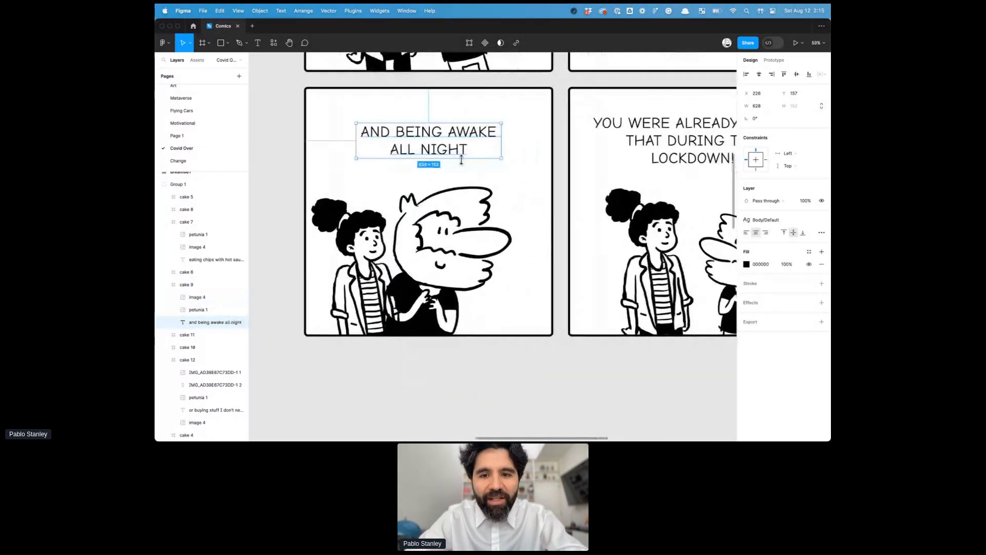
Select the "I don't let a pandemic stop me" mock-up frame and compare the rough Covid panels with their hand-drawn versions.
{"action": "scroll", "coordinate": [587, 235], "scroll_direction": "down", "scroll_amount": 5}
{"action": "right_click", "coordinate": [562, 236]}
{"action": "key", "text": "Escape"}
{"action": "scroll", "coordinate": [511, 241], "scroll_direction": "up", "scroll_amount": 3}
{"action": "scroll", "coordinate": [508, 239], "scroll_direction": "down", "scroll_amount": 5}
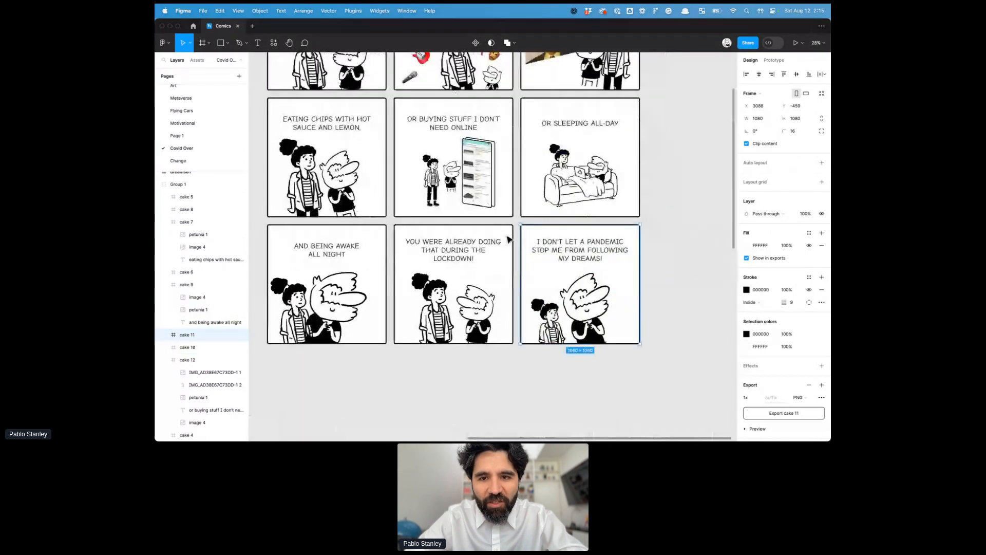
{"action": "scroll", "coordinate": [582, 186], "scroll_direction": "up", "scroll_amount": 5}
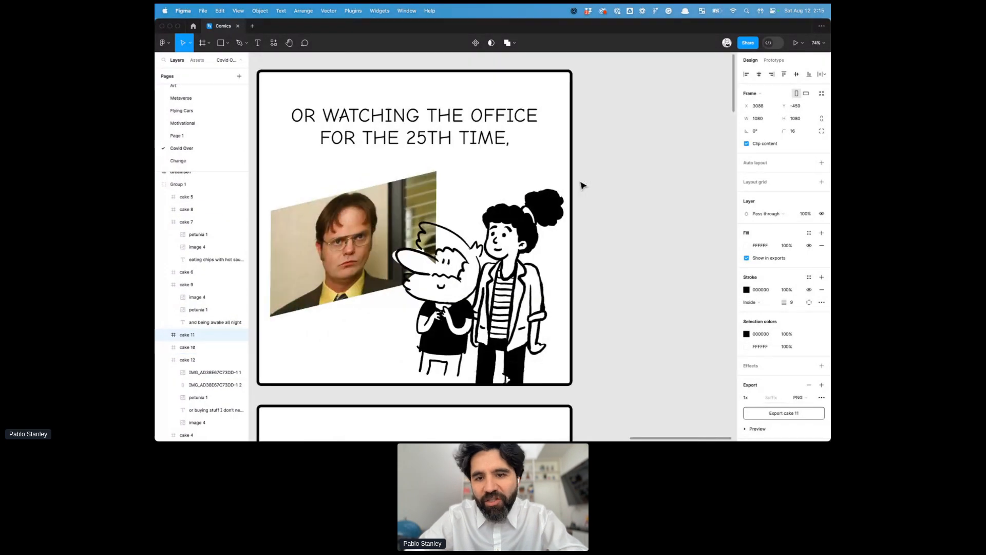
{"action": "scroll", "coordinate": [582, 186], "scroll_direction": "down", "scroll_amount": 4}
{"action": "scroll", "coordinate": [582, 186], "scroll_direction": "down", "scroll_amount": 6}
{"action": "scroll", "coordinate": [582, 186], "scroll_direction": "down", "scroll_amount": 5}
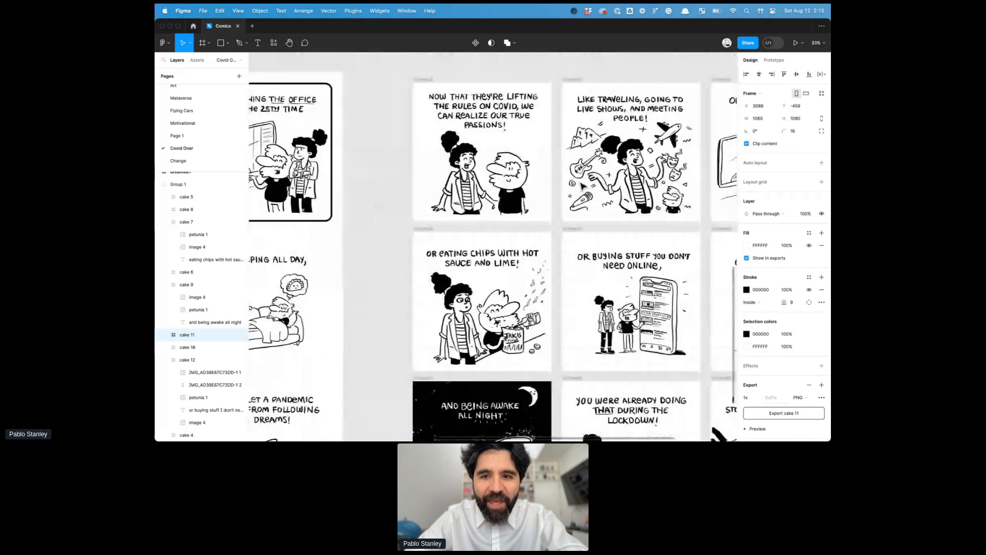
{"action": "scroll", "coordinate": [538, 151], "scroll_direction": "up", "scroll_amount": 4}
{"action": "scroll", "coordinate": [538, 150], "scroll_direction": "down", "scroll_amount": 10}
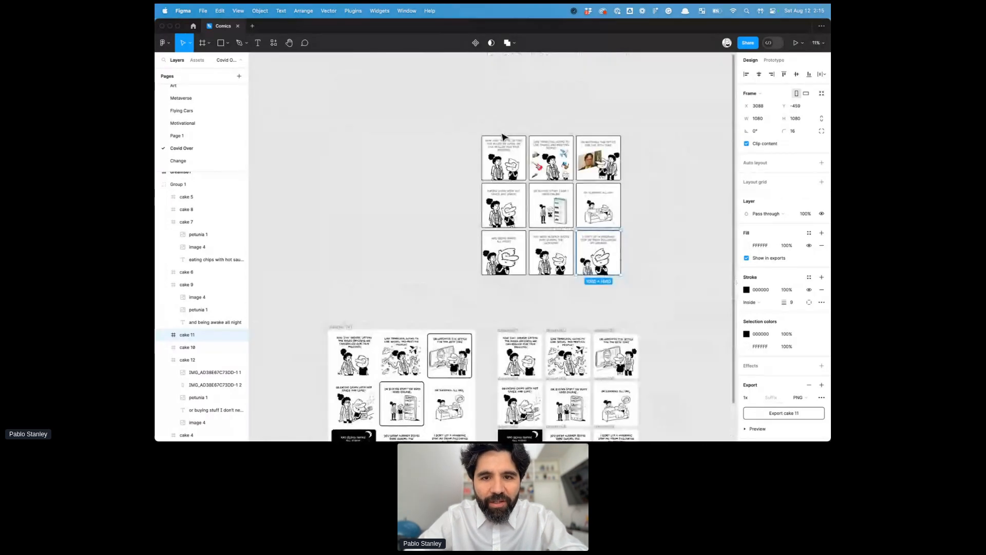
Ungroup the nine rough Covid mock-up panels into separate frames and clear the selection.
{"action": "key", "text": "Escape"}
{"action": "left_click", "coordinate": [503, 137]}
{"action": "key", "text": "super+shift+g"}
{"action": "left_click", "coordinate": [471, 156]}
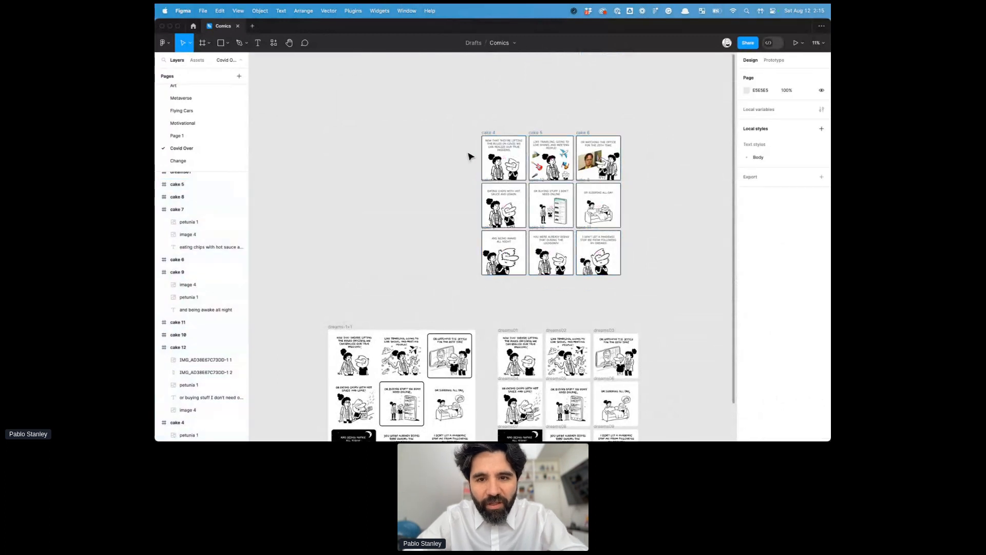
Place copies of the first rough Covid panel and its hand-drawn version side by side on empty canvas.
{"action": "left_click", "coordinate": [511, 168]}
{"action": "left_click_drag", "start_coordinate": [284, 175], "coordinate": [286, 174]}
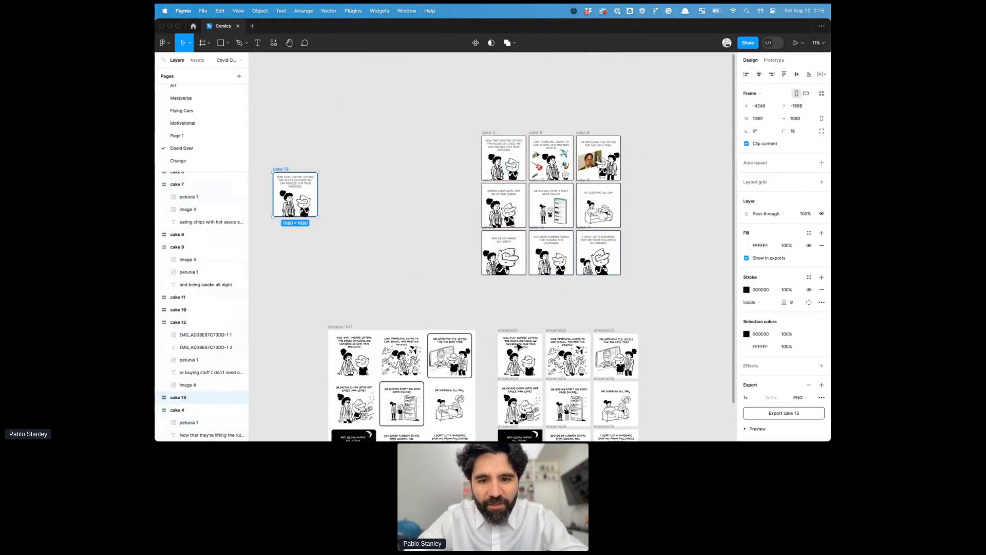
{"action": "left_click_drag", "start_coordinate": [511, 333], "coordinate": [337, 171]}
{"action": "left_click_drag", "start_coordinate": [278, 165], "coordinate": [393, 240]}
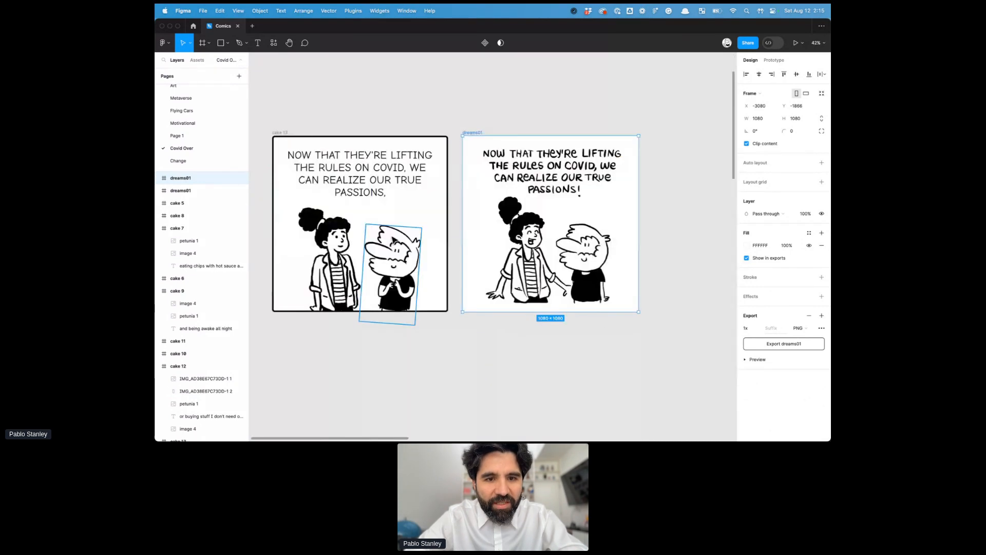
{"action": "scroll", "coordinate": [406, 238], "scroll_direction": "up", "scroll_amount": 2}
{"action": "scroll", "coordinate": [427, 251], "scroll_direction": "down", "scroll_amount": 1}
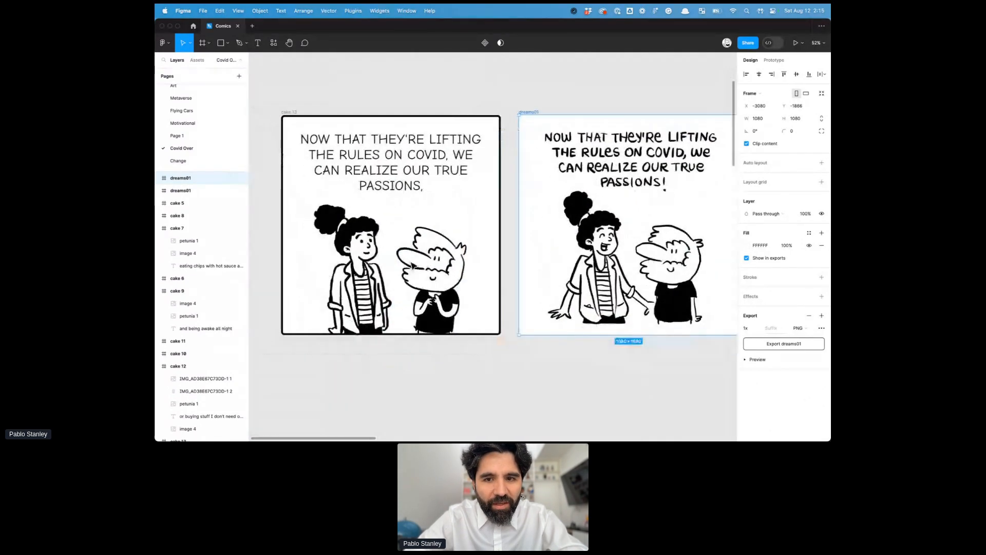
Try to ungroup the copied hand-drawn dreams01 frame, and undo it.
{"action": "scroll", "coordinate": [600, 202], "scroll_direction": "right", "scroll_amount": 4}
{"action": "left_click", "coordinate": [536, 218]}
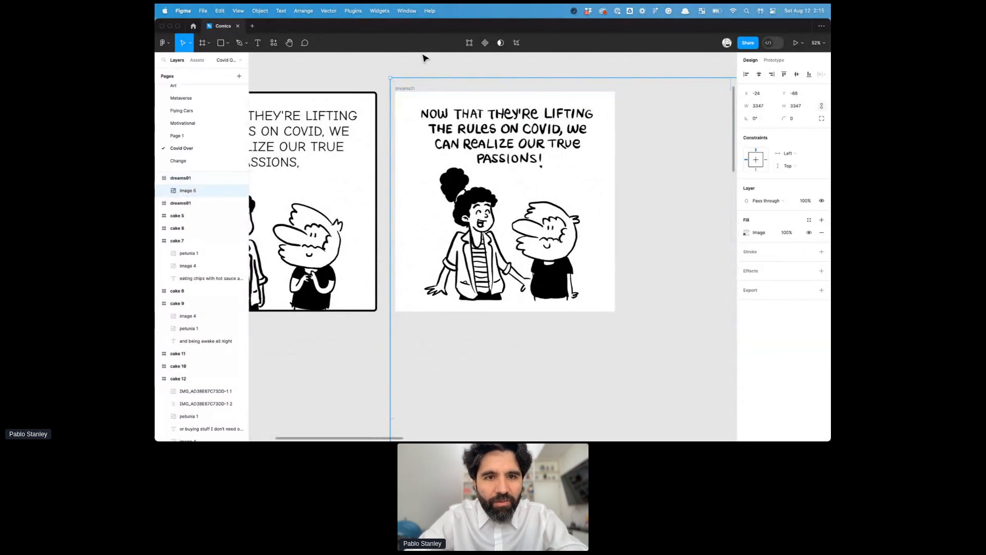
{"action": "left_click", "coordinate": [201, 177]}
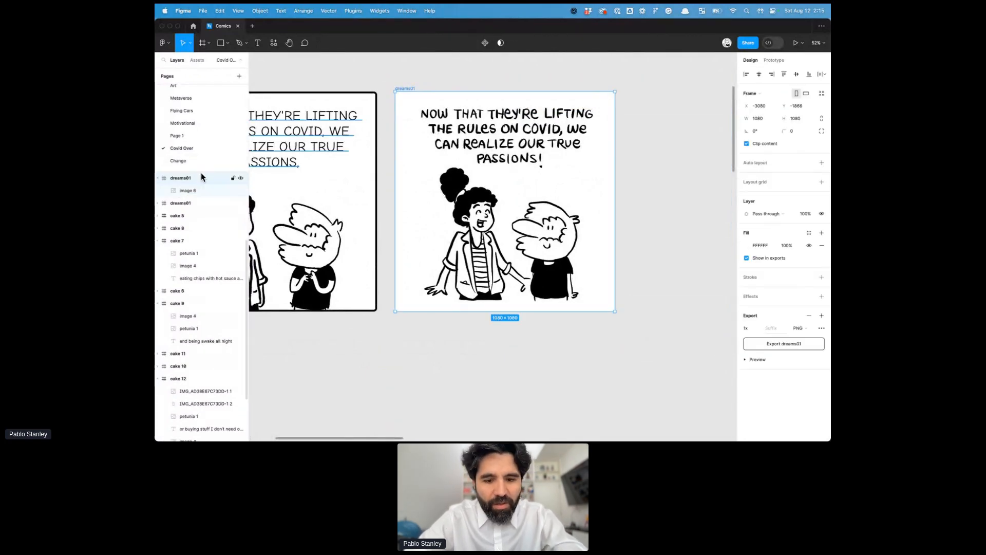
{"action": "key", "text": "super+shift+g"}
{"action": "scroll", "coordinate": [411, 143], "scroll_direction": "down", "scroll_amount": 5}
{"action": "key", "text": "super+z"}
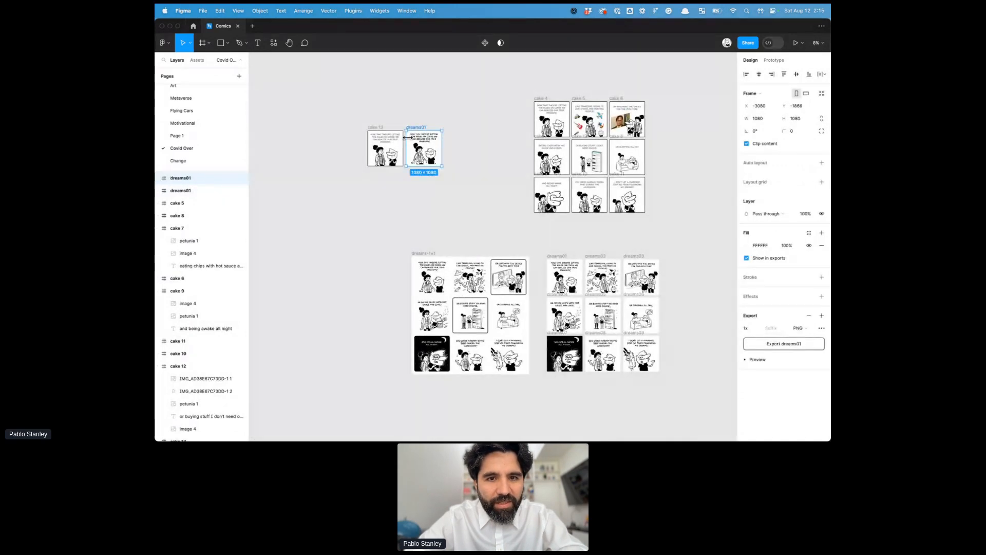
Compare the rough "Now that they're lifting the rules on Covid" panel with its hand-drawn version.
{"action": "scroll", "coordinate": [411, 141], "scroll_direction": "up", "scroll_amount": 4}
{"action": "left_click", "coordinate": [414, 120]}
{"action": "key", "text": "z"}
{"action": "left_click_drag", "start_coordinate": [353, 108], "coordinate": [617, 298]}
{"action": "scroll", "coordinate": [542, 237], "scroll_direction": "right", "scroll_amount": 3}
{"action": "scroll", "coordinate": [542, 237], "scroll_direction": "left", "scroll_amount": 3}
{"action": "scroll", "coordinate": [543, 237], "scroll_direction": "down", "scroll_amount": 2}
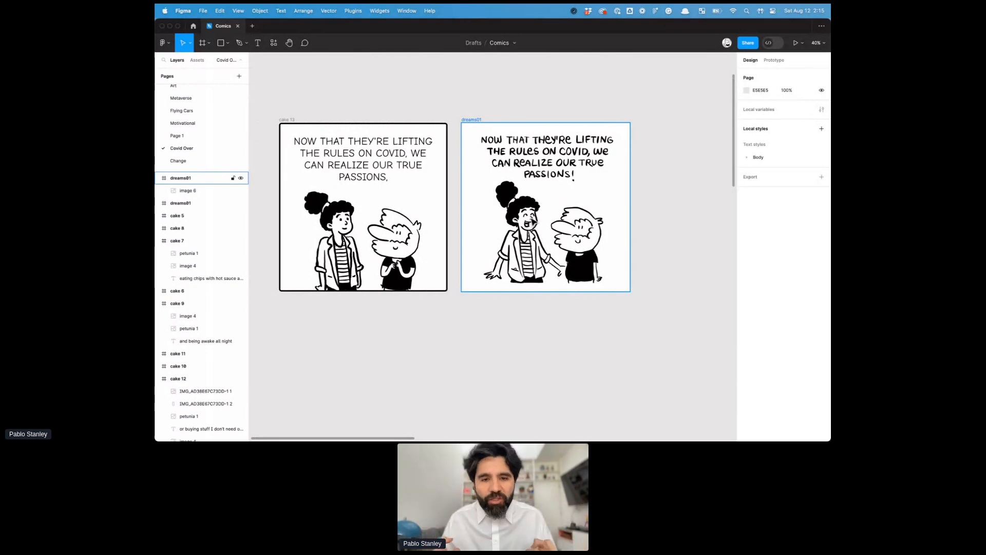
Examine the hand-drawn panels, ending on a close view of "Or eating chips with hot sauce and lime!".
{"action": "scroll", "coordinate": [532, 221], "scroll_direction": "down", "scroll_amount": 5}
{"action": "scroll", "coordinate": [532, 221], "scroll_direction": "down", "scroll_amount": 3}
{"action": "scroll", "coordinate": [533, 221], "scroll_direction": "right", "scroll_amount": 3}
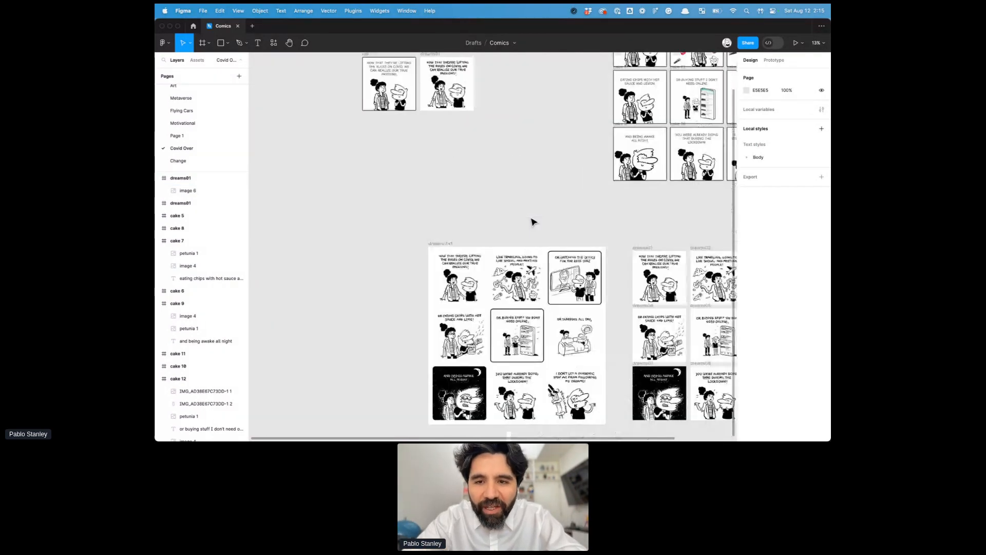
{"action": "scroll", "coordinate": [533, 222], "scroll_direction": "up", "scroll_amount": 8}
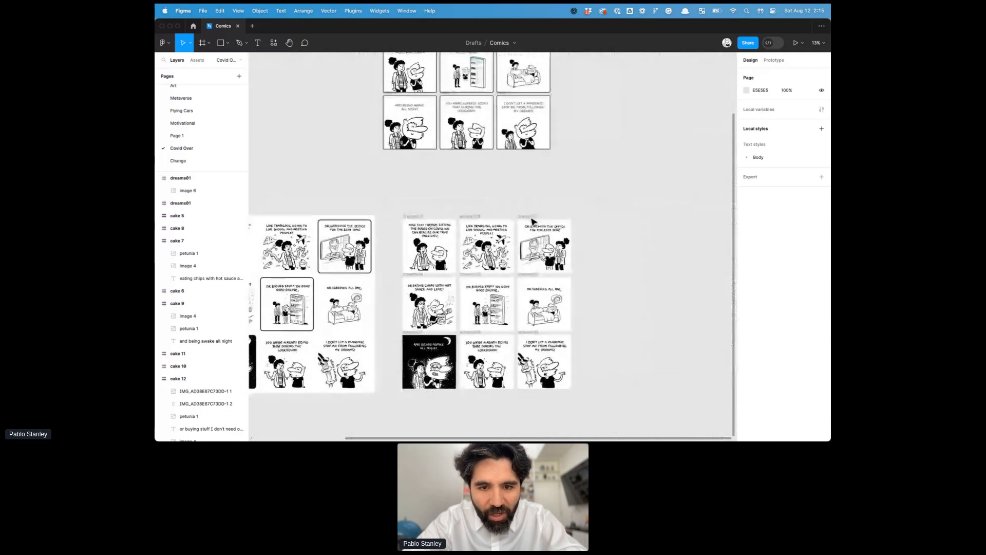
{"action": "scroll", "coordinate": [433, 320], "scroll_direction": "up", "scroll_amount": 6}
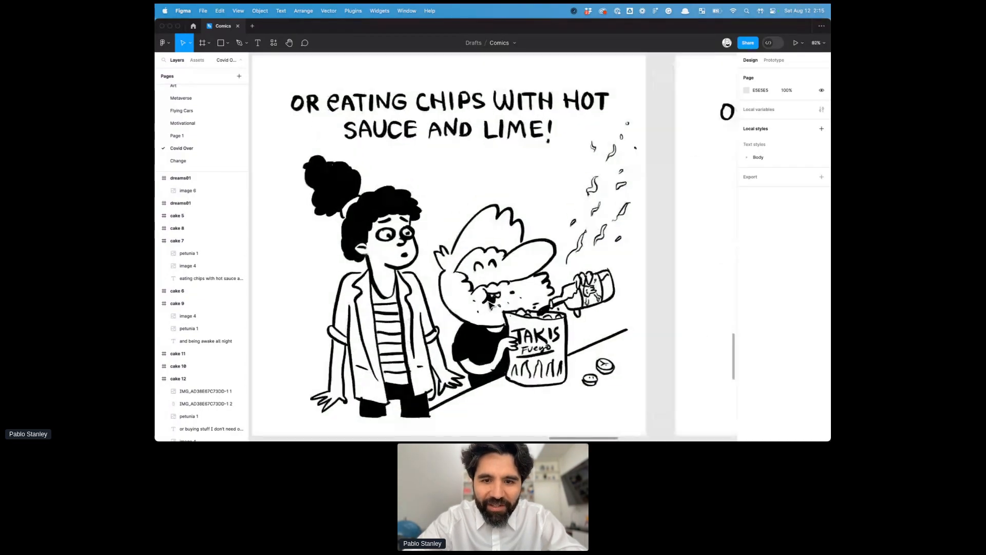
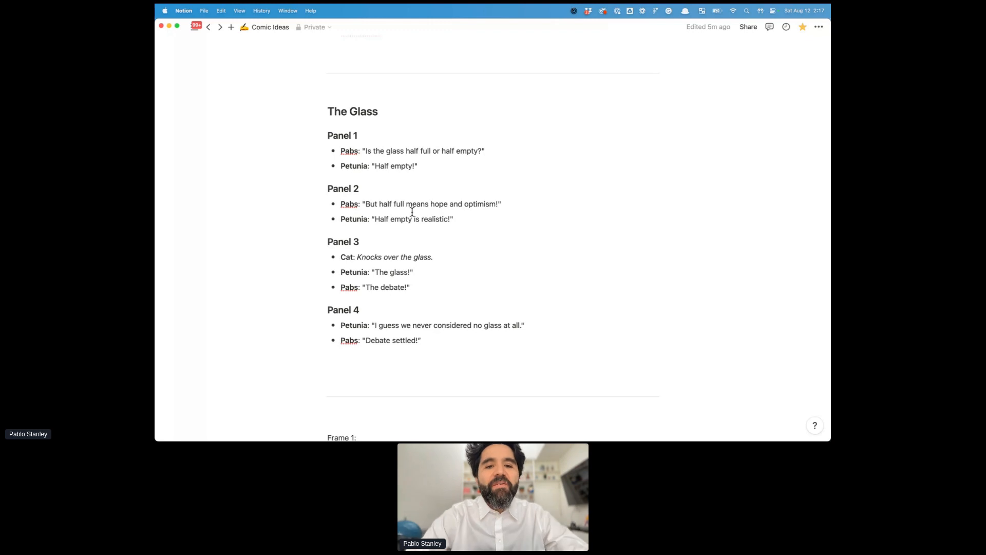
Read through the four-panel script of The Glass in the Comic Ideas document.
{"action": "scroll", "coordinate": [412, 211], "scroll_direction": "down", "scroll_amount": 1}
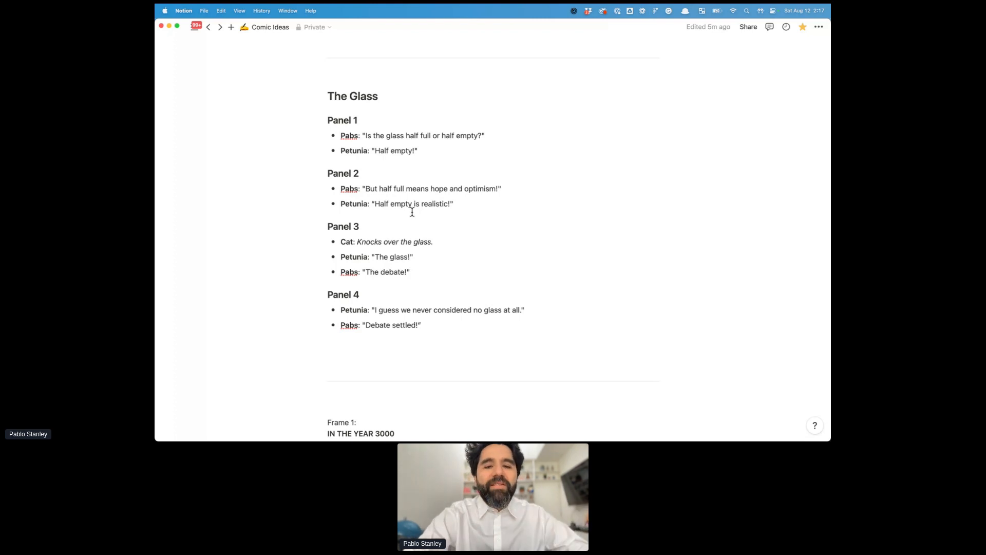
{"action": "scroll", "coordinate": [412, 212], "scroll_direction": "down", "scroll_amount": 2}
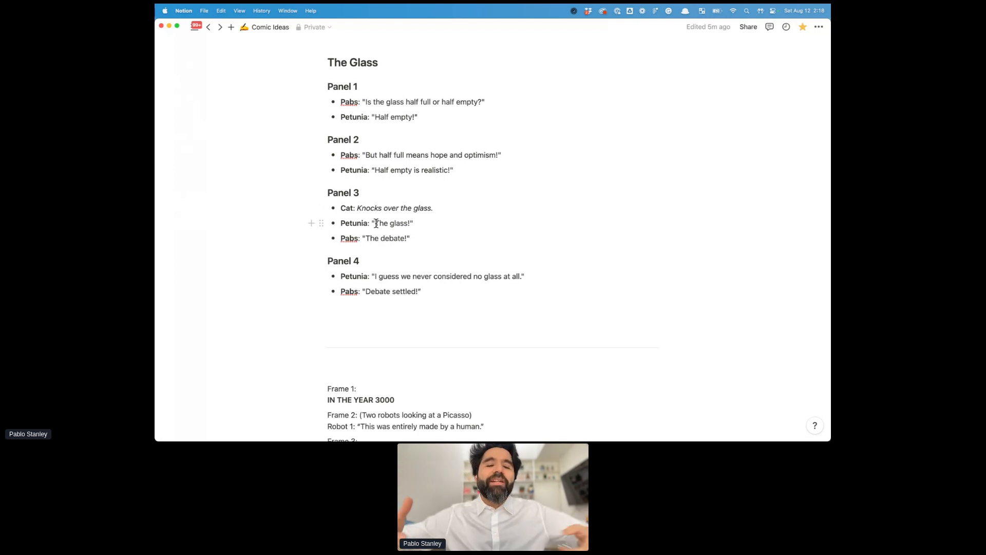
{"action": "scroll", "coordinate": [377, 223], "scroll_direction": "down", "scroll_amount": 2}
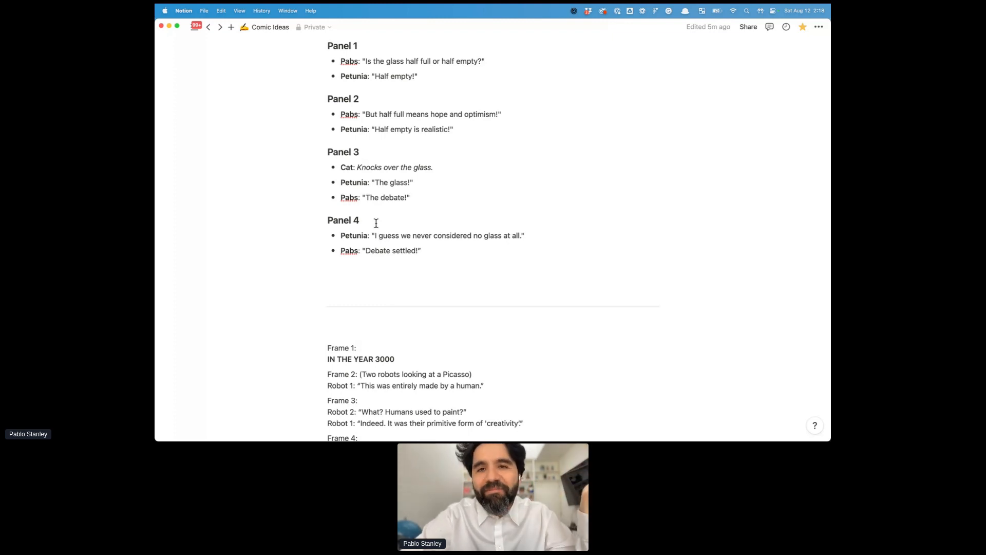
{"action": "scroll", "coordinate": [376, 223], "scroll_direction": "up", "scroll_amount": 2}
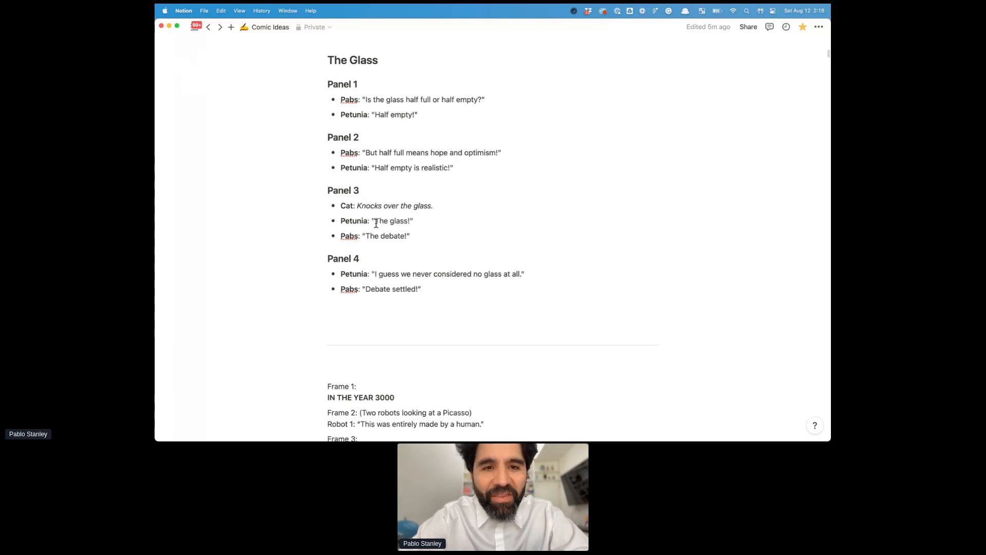
{"action": "scroll", "coordinate": [376, 223], "scroll_direction": "up", "scroll_amount": 1}
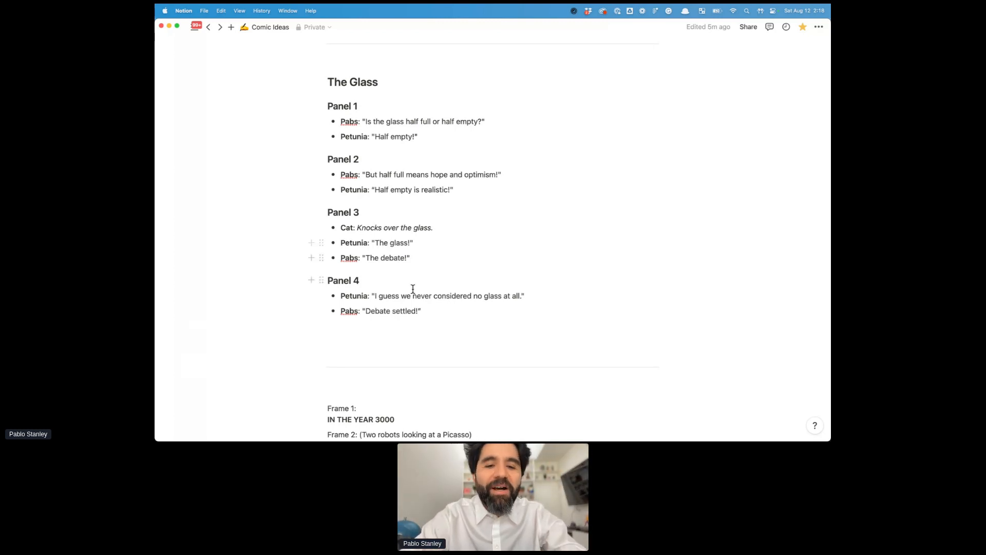
Highlight the Panel 2 to 4 dialogue and the Panel 1 dialogue of The Glass in turn, and clear the selection.
{"action": "left_click_drag", "start_coordinate": [447, 315], "coordinate": [382, 160]}
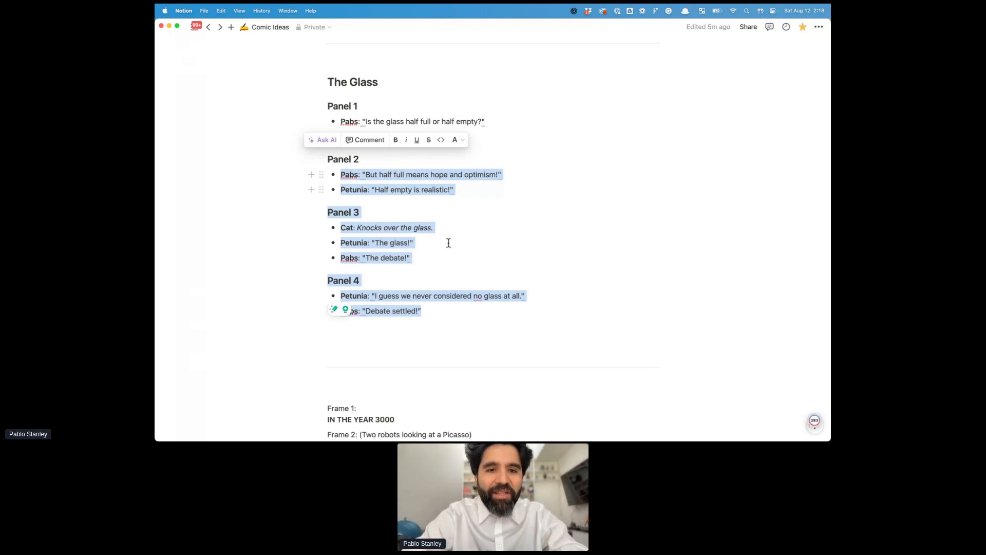
{"action": "left_click", "coordinate": [456, 263]}
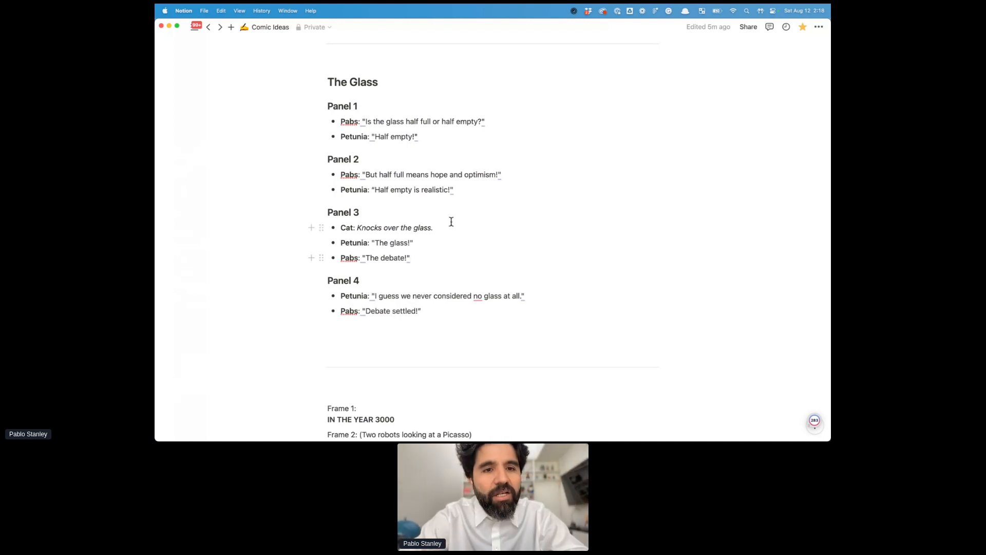
{"action": "left_click_drag", "start_coordinate": [436, 136], "coordinate": [330, 103]}
{"action": "left_click", "coordinate": [446, 173]}
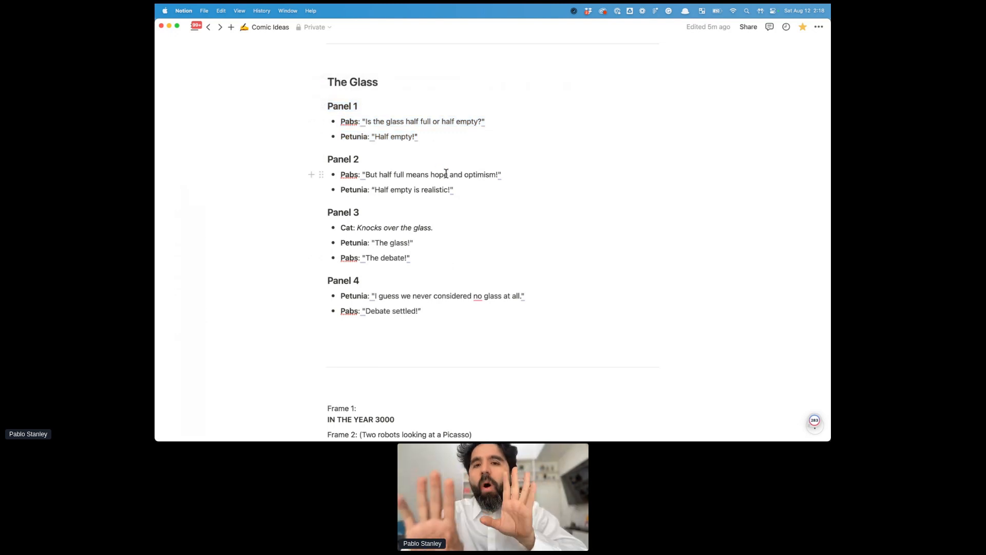
Switch to the Comics file in Figma and open the Glass page.
{"action": "key", "text": "super+Tab"}
{"action": "key", "text": "super+Tab"}
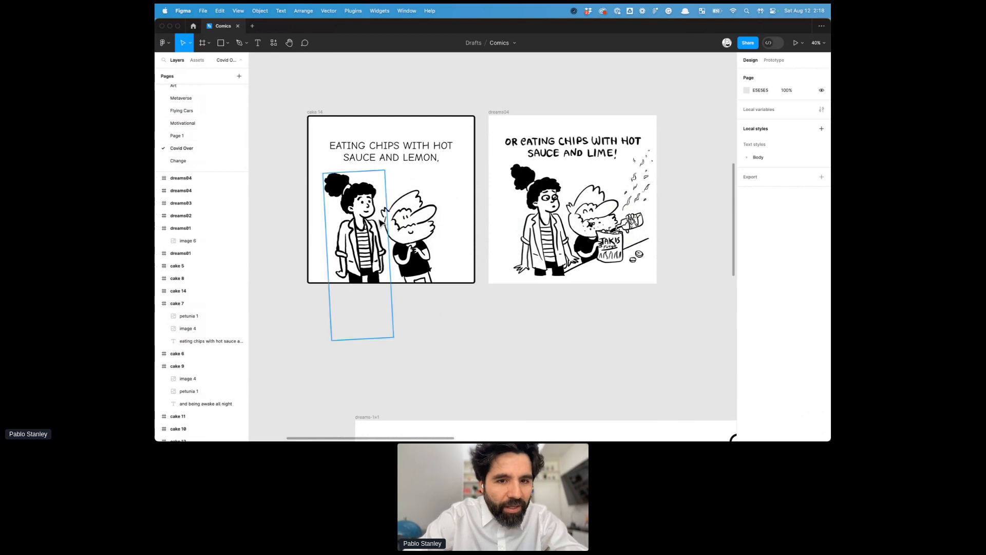
{"action": "scroll", "coordinate": [398, 231], "scroll_direction": "left", "scroll_amount": 1}
{"action": "scroll", "coordinate": [207, 123], "scroll_direction": "up", "scroll_amount": 3}
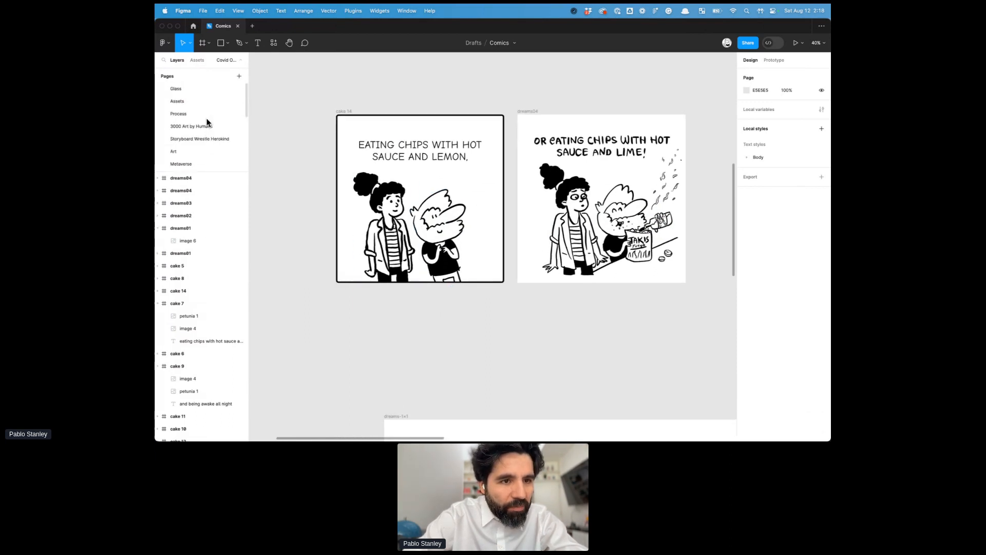
{"action": "left_click", "coordinate": [180, 89]}
{"action": "scroll", "coordinate": [363, 185], "scroll_direction": "down", "scroll_amount": 3}
Inspect the Pabs and Petunia character instances and the two captions in the first Glass panel.
{"action": "left_click", "coordinate": [371, 231]}
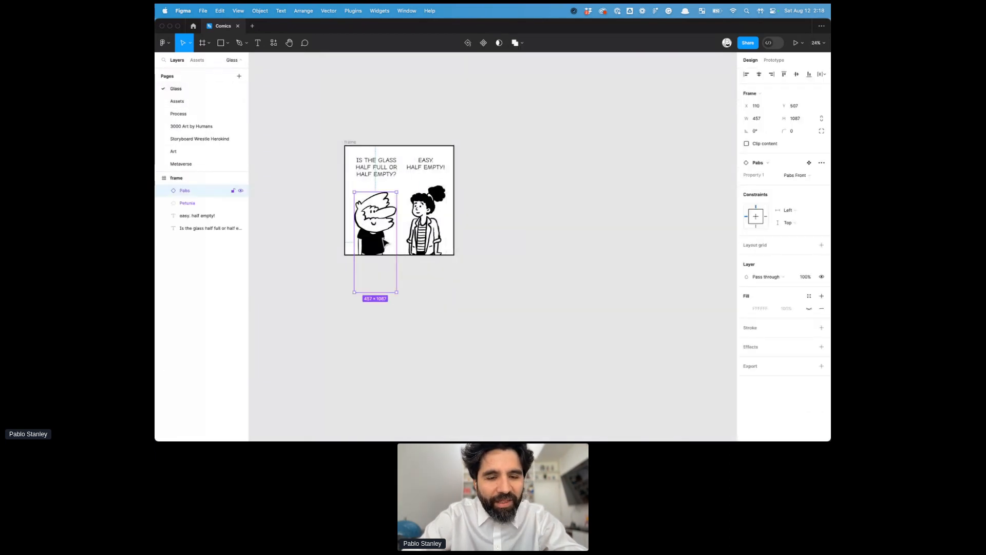
{"action": "left_click", "coordinate": [375, 149]}
{"action": "scroll", "coordinate": [371, 158], "scroll_direction": "up", "scroll_amount": 3}
{"action": "left_click", "coordinate": [483, 139]}
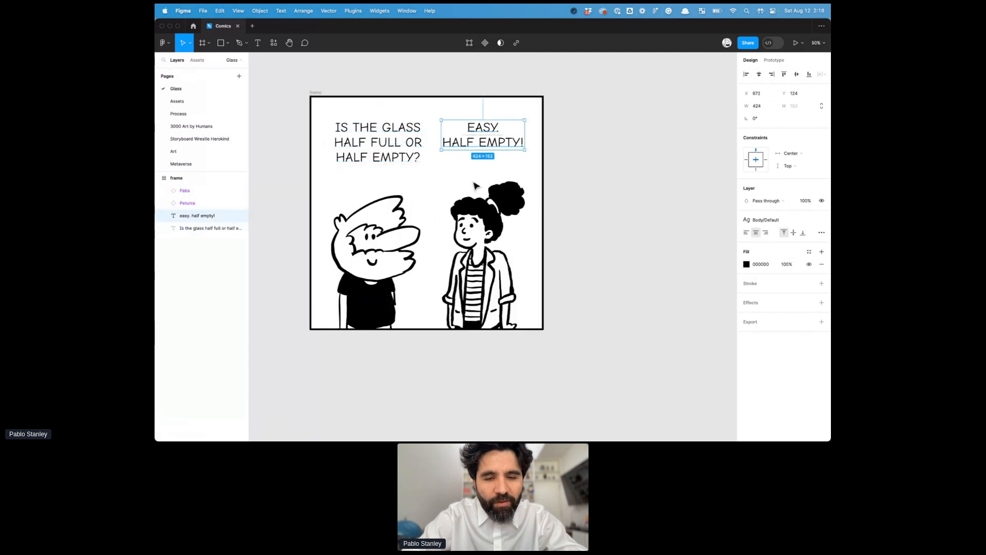
{"action": "left_click", "coordinate": [393, 155]}
{"action": "left_click", "coordinate": [481, 147]}
{"action": "left_click", "coordinate": [347, 297]}
{"action": "left_click", "coordinate": [494, 290]}
Duplicate the first Glass panel frame to the right of the original.
{"action": "left_click", "coordinate": [319, 95]}
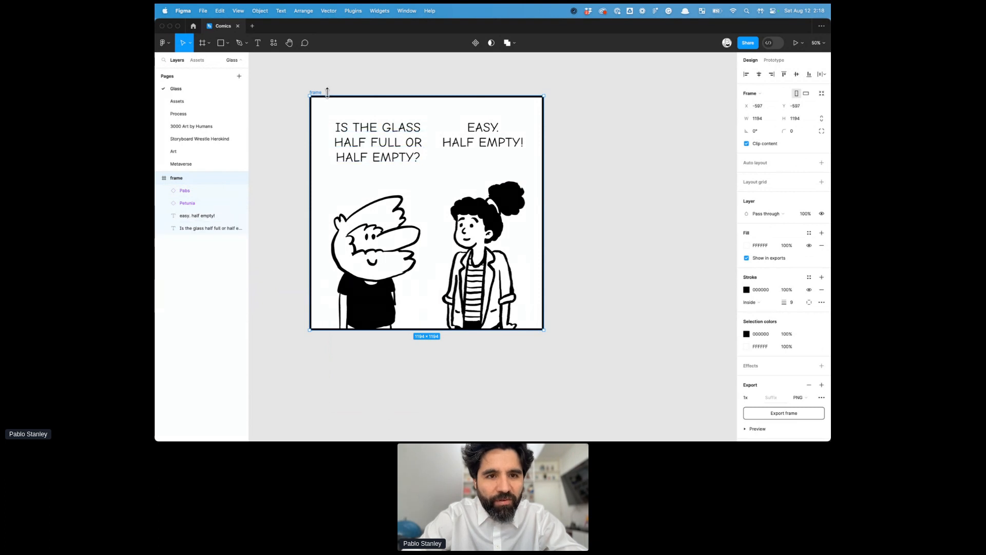
{"action": "left_click_drag", "start_coordinate": [319, 95], "coordinate": [563, 122]}
{"action": "scroll", "coordinate": [562, 122], "scroll_direction": "right", "scroll_amount": 5}
Copy "But half full means hope and optimism!" from the Notion script and replace Pabs's caption in the second Figma panel with it.
{"action": "key", "text": "super+Tab"}
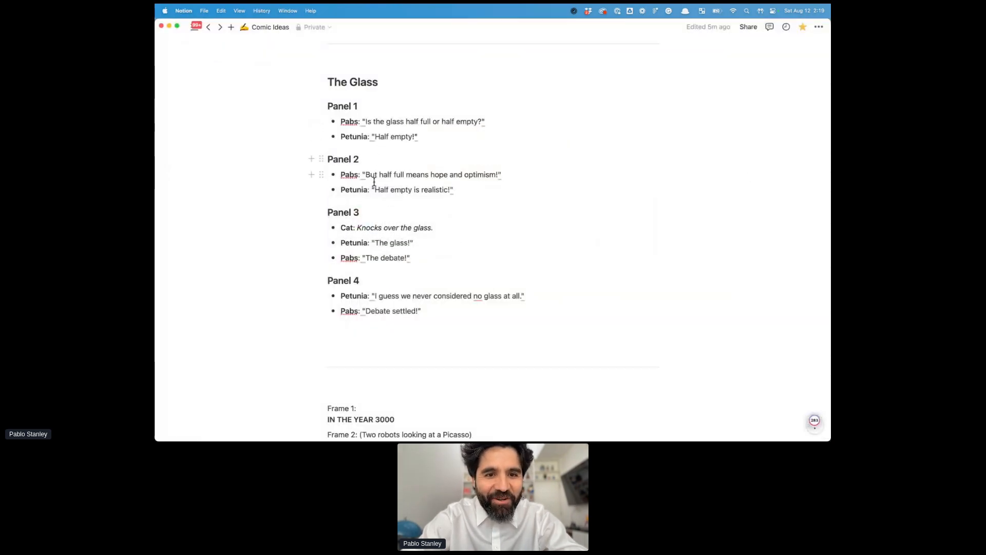
{"action": "left_click", "coordinate": [366, 176]}
{"action": "left_click", "coordinate": [498, 176], "text": "shift"}
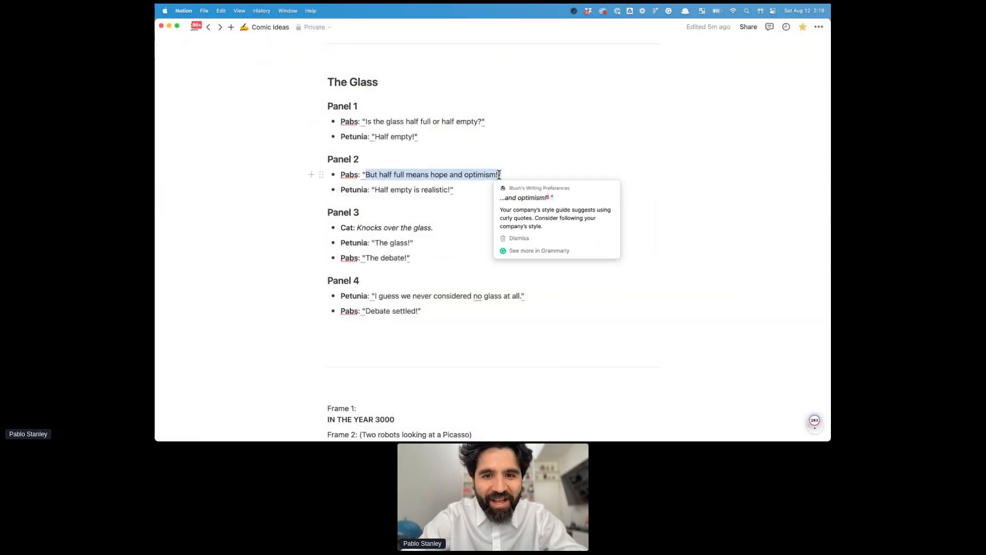
{"action": "key", "text": "super+c"}
{"action": "key", "text": "super+Tab"}
{"action": "double_click", "coordinate": [483, 153]}
{"action": "key", "text": "super+v"}
{"action": "key", "text": "Escape"}
Copy "Half empty is realistic!" from the Notion script and replace Petunia's caption in the second Figma panel with it.
{"action": "key", "text": "super+Tab"}
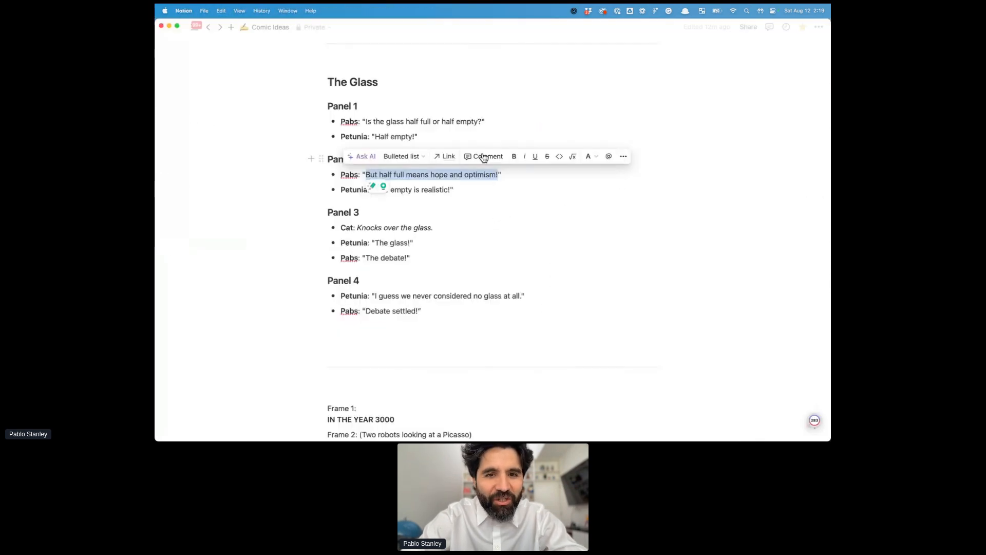
{"action": "left_click", "coordinate": [452, 190]}
{"action": "left_click", "coordinate": [374, 190], "text": "shift"}
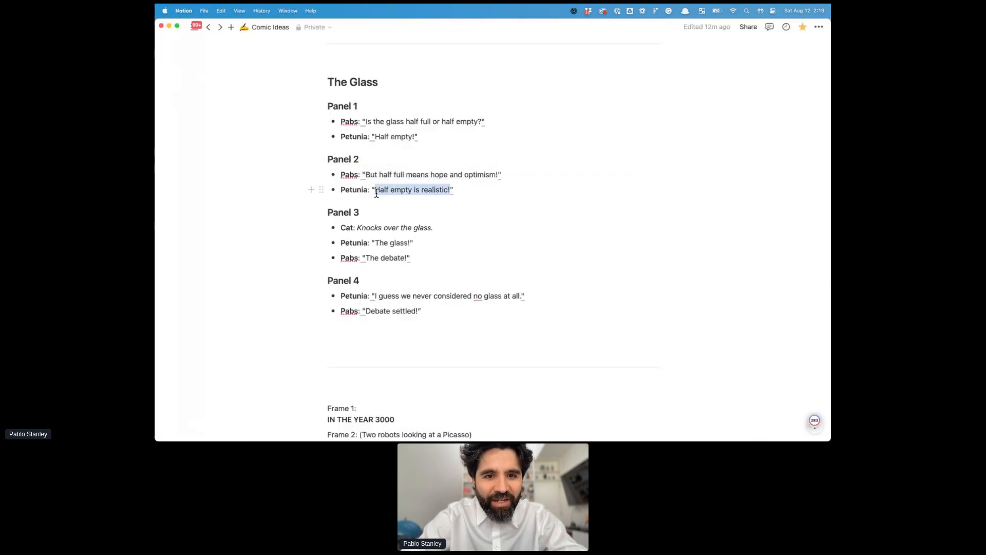
{"action": "key", "text": "super+c"}
{"action": "key", "text": "super+Tab"}
{"action": "double_click", "coordinate": [591, 148]}
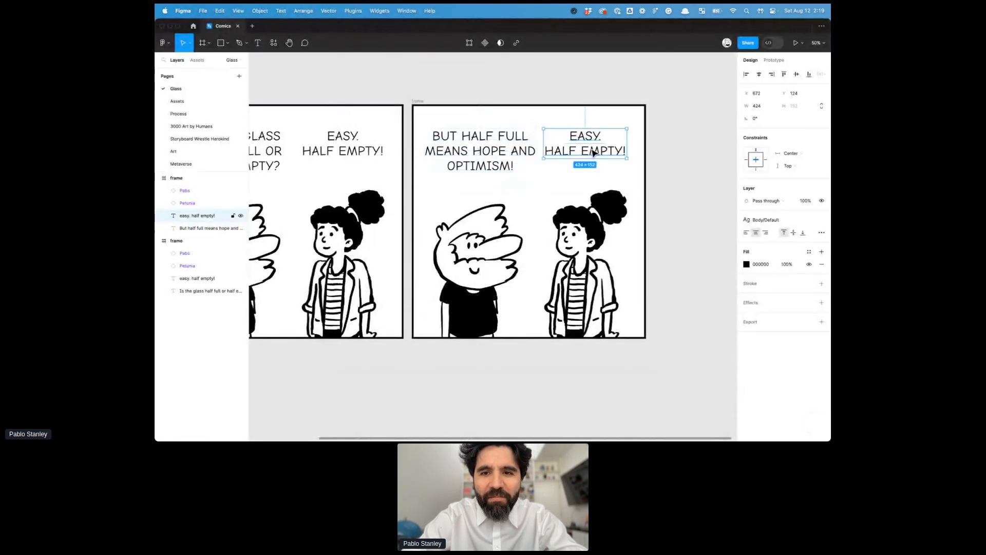
{"action": "key", "text": "super+v"}
{"action": "key", "text": "Escape"}
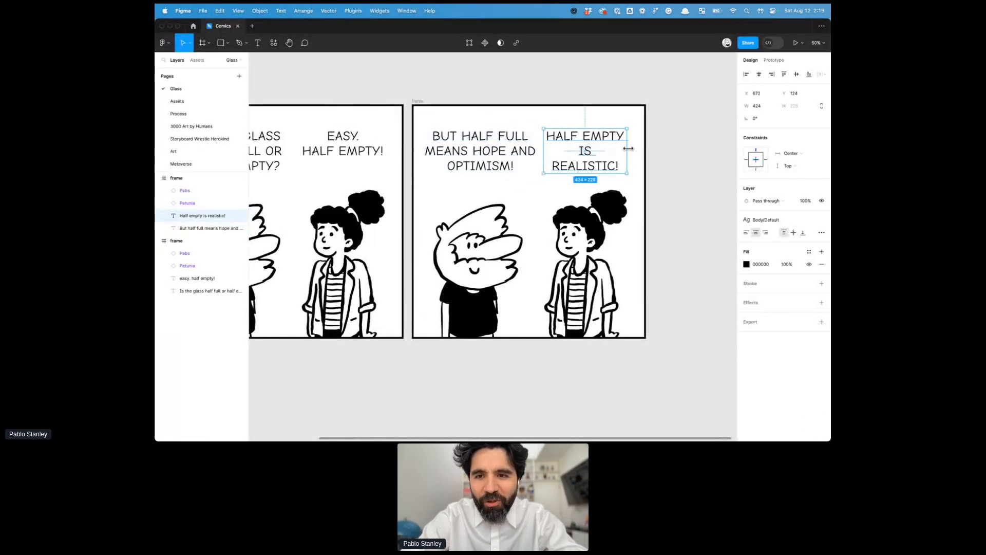
Widen Petunia's caption in the second panel to 458 and align both captions by their vertical centers.
{"action": "left_click_drag", "start_coordinate": [627, 149], "coordinate": [634, 148]}
{"action": "left_click", "coordinate": [656, 132]}
{"action": "left_click", "coordinate": [505, 163]}
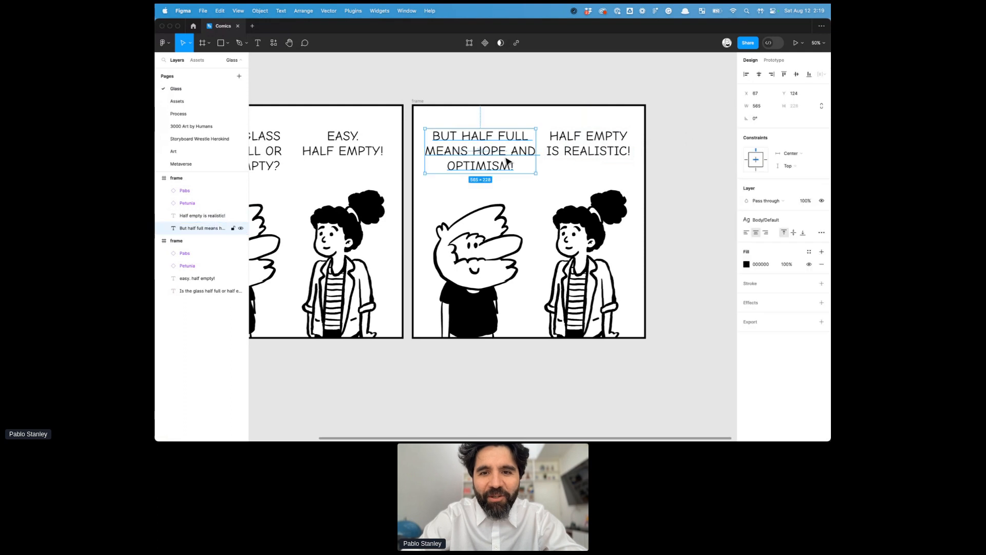
{"action": "left_click", "coordinate": [587, 151]}
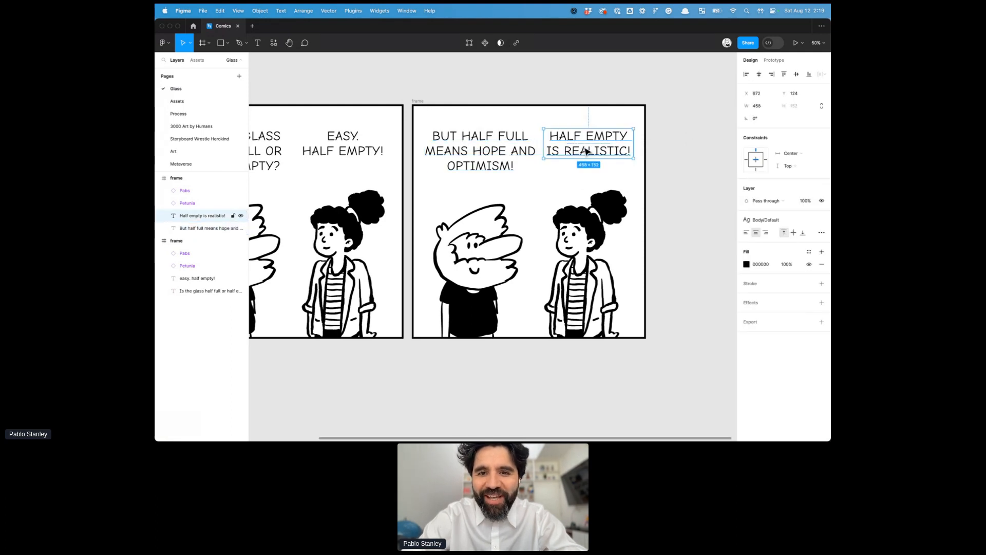
{"action": "left_click", "coordinate": [481, 150], "text": "shift"}
{"action": "left_click", "coordinate": [798, 75]}
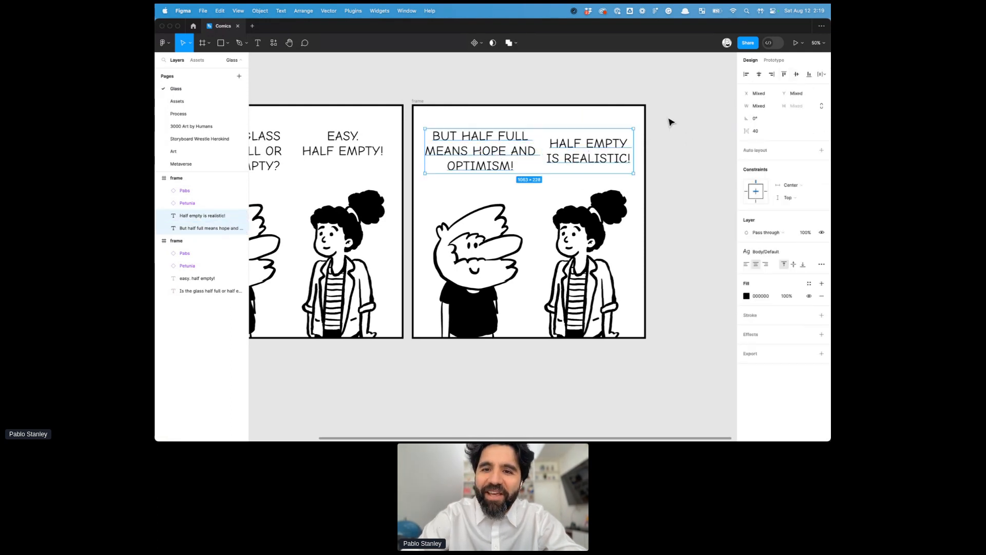
{"action": "left_click", "coordinate": [682, 100]}
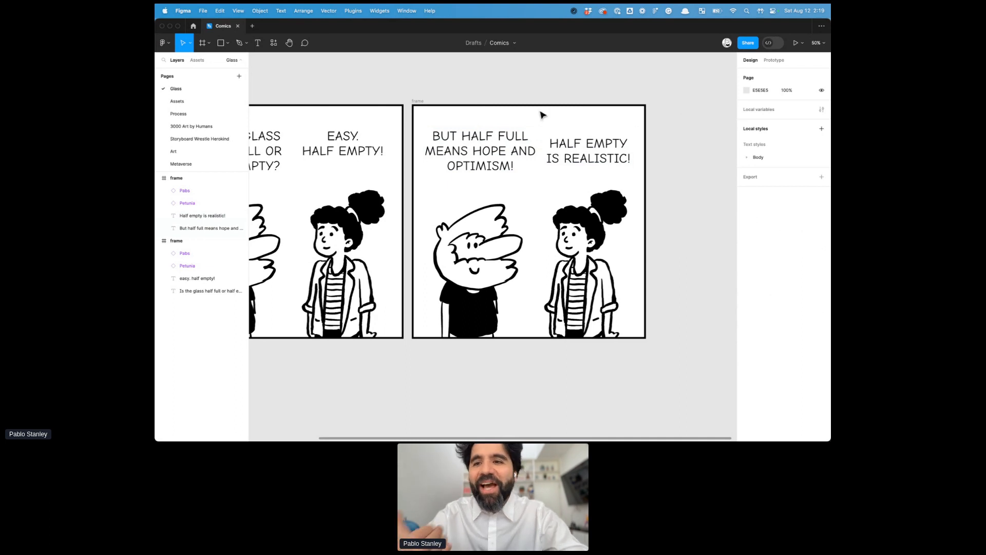
{"action": "left_click", "coordinate": [519, 150]}
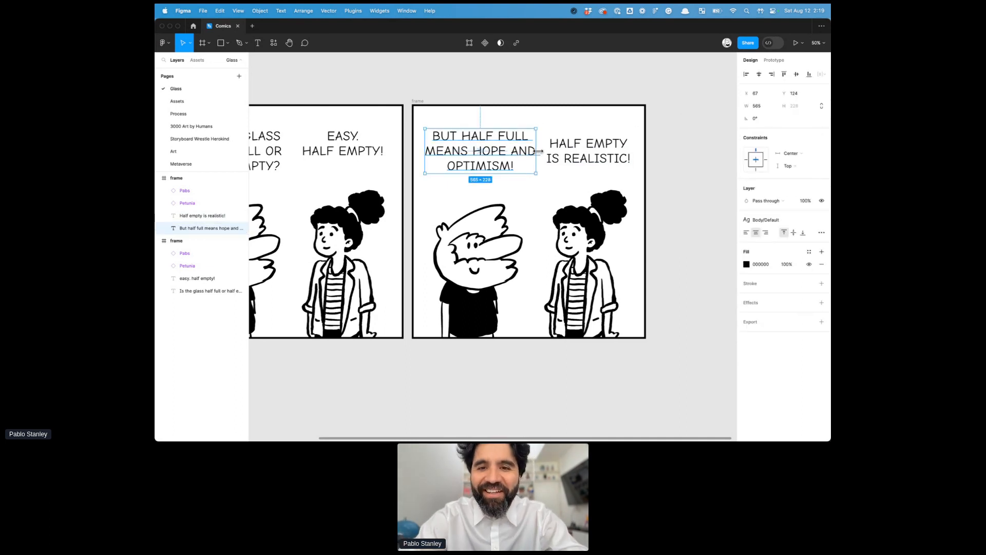
Narrow Pabs's caption in the second panel to 542 so the text rewraps across three lines.
{"action": "left_click_drag", "start_coordinate": [539, 151], "coordinate": [531, 152]}
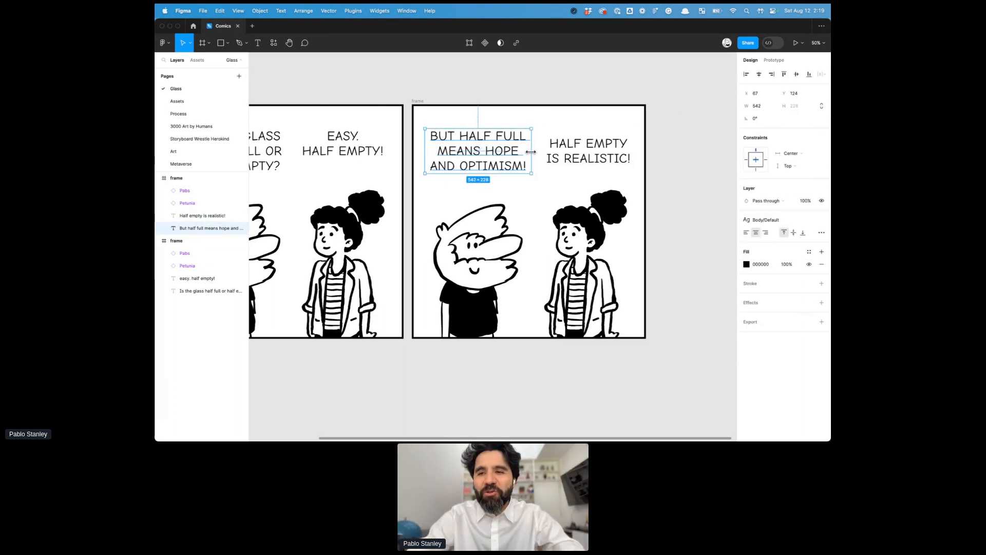
{"action": "left_click", "coordinate": [579, 159]}
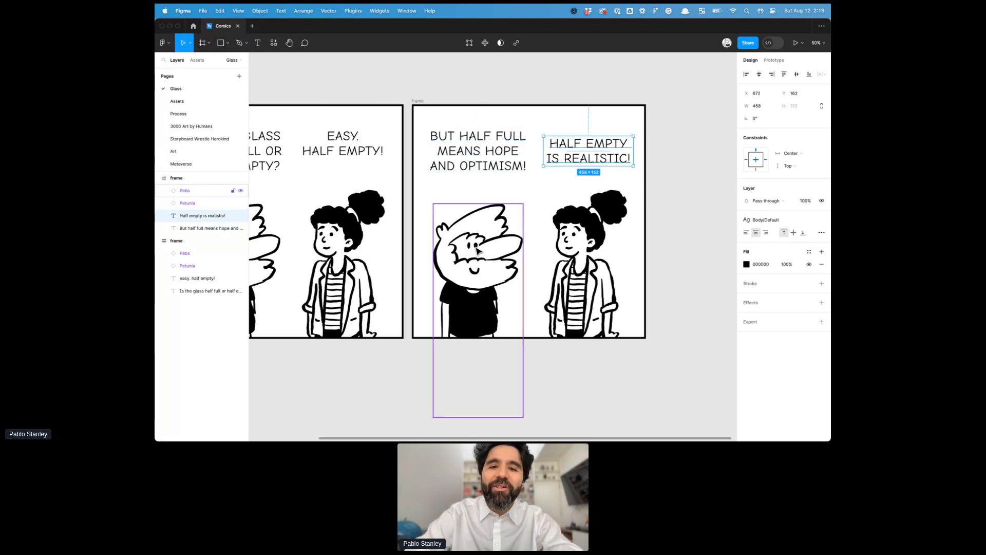
{"action": "left_click", "coordinate": [542, 88]}
{"action": "scroll", "coordinate": [541, 88], "scroll_direction": "left", "scroll_amount": 5}
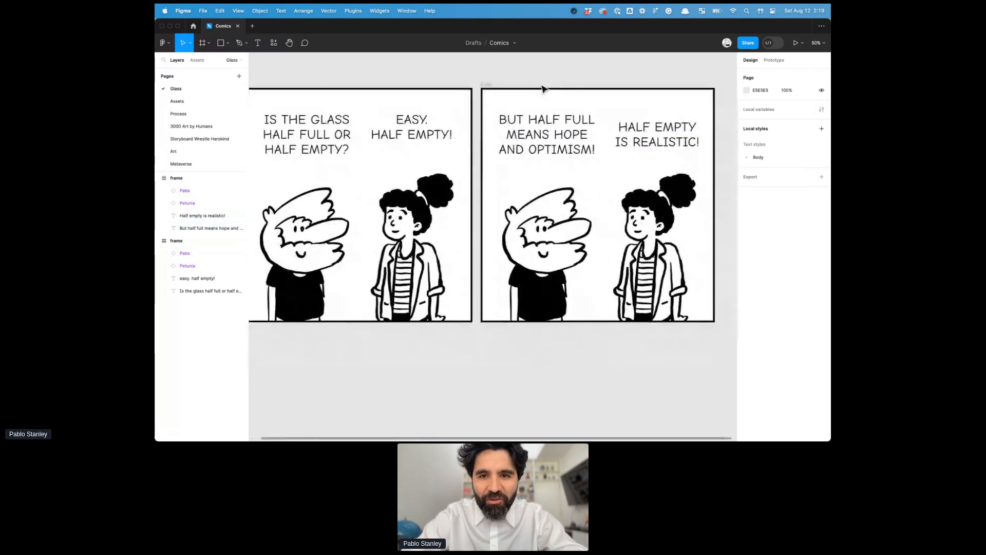
Switch to the Notion script to check the upcoming Panel 3 lines of The Glass, and return to Figma.
{"action": "key", "text": "super+Tab"}
{"action": "left_click", "coordinate": [410, 234]}
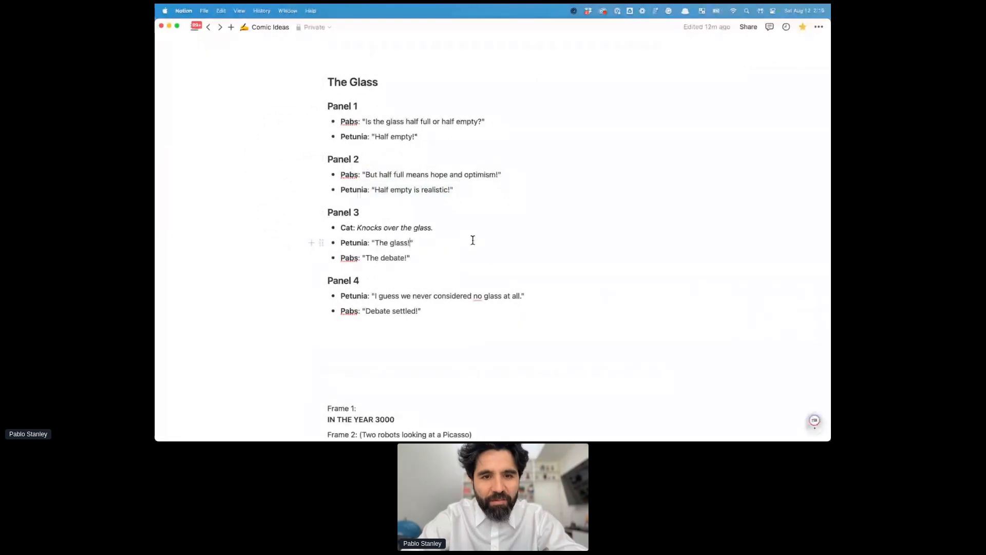
{"action": "key", "text": "super+Tab"}
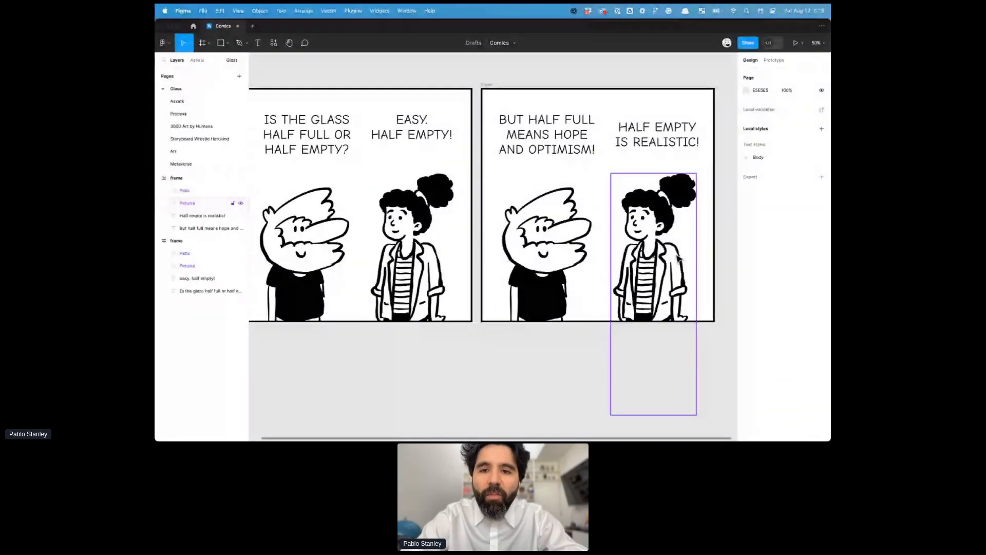
Scale Petunia down in the second panel to about 324 × 917.
{"action": "left_click", "coordinate": [584, 187]}
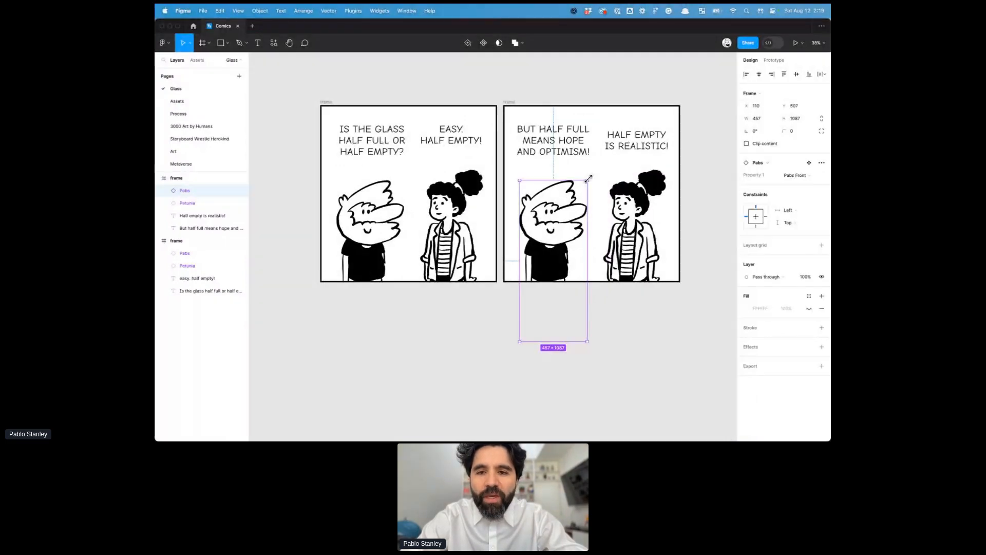
{"action": "scroll", "coordinate": [589, 178], "scroll_direction": "up", "scroll_amount": 3}
{"action": "scroll", "coordinate": [589, 179], "scroll_direction": "right", "scroll_amount": 2}
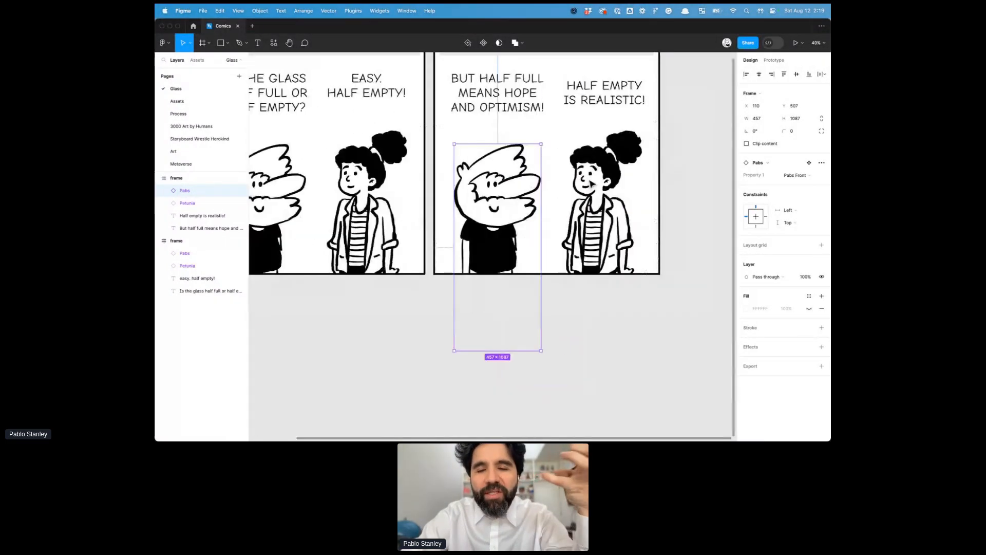
{"action": "scroll", "coordinate": [601, 154], "scroll_direction": "down", "scroll_amount": 1}
{"action": "left_click", "coordinate": [608, 149]}
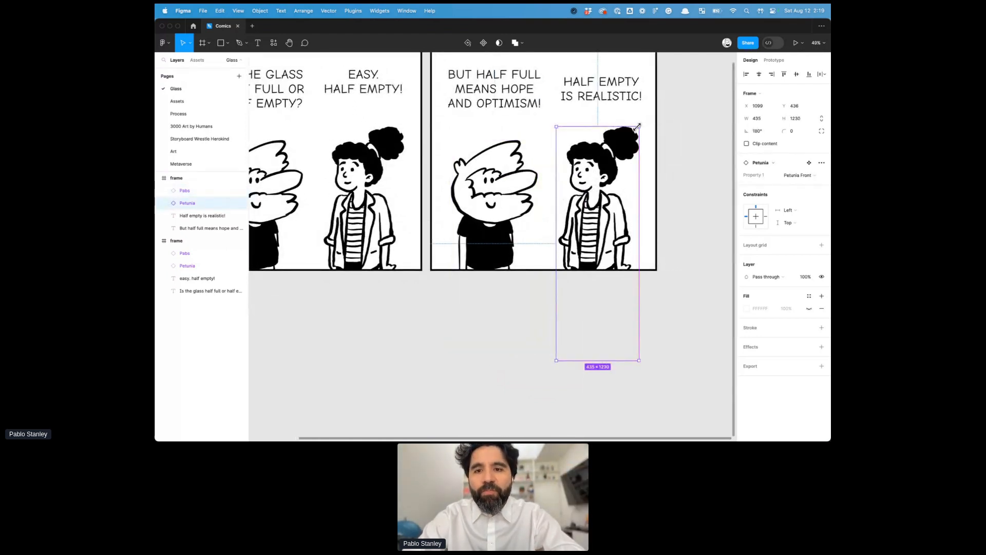
{"action": "left_click_drag", "start_coordinate": [637, 127], "coordinate": [633, 159]}
Enlarge Pabs in the second panel to about 562 × 1337 and flip him horizontally.
{"action": "left_click", "coordinate": [520, 188]}
{"action": "left_click_drag", "start_coordinate": [538, 139], "coordinate": [558, 132]}
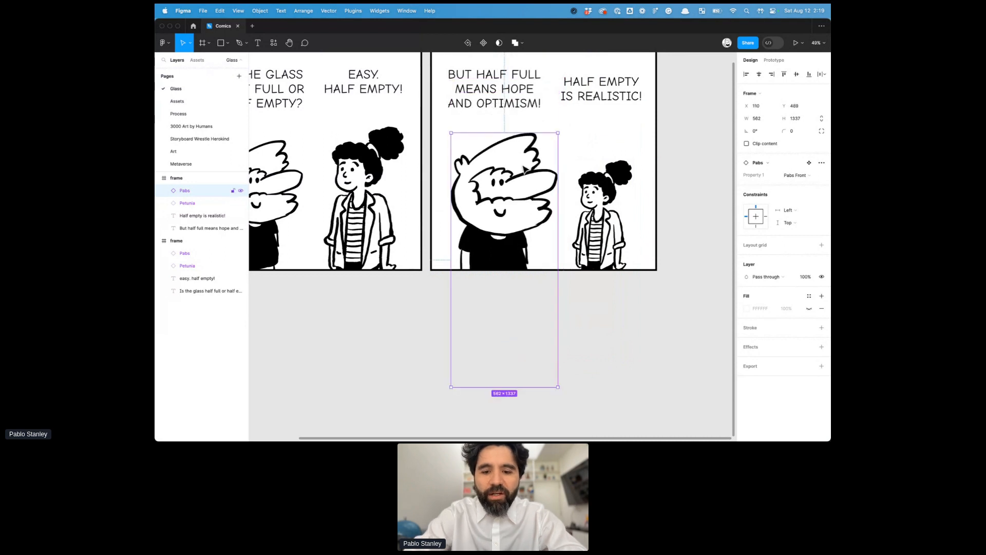
{"action": "key", "text": "shift+h"}
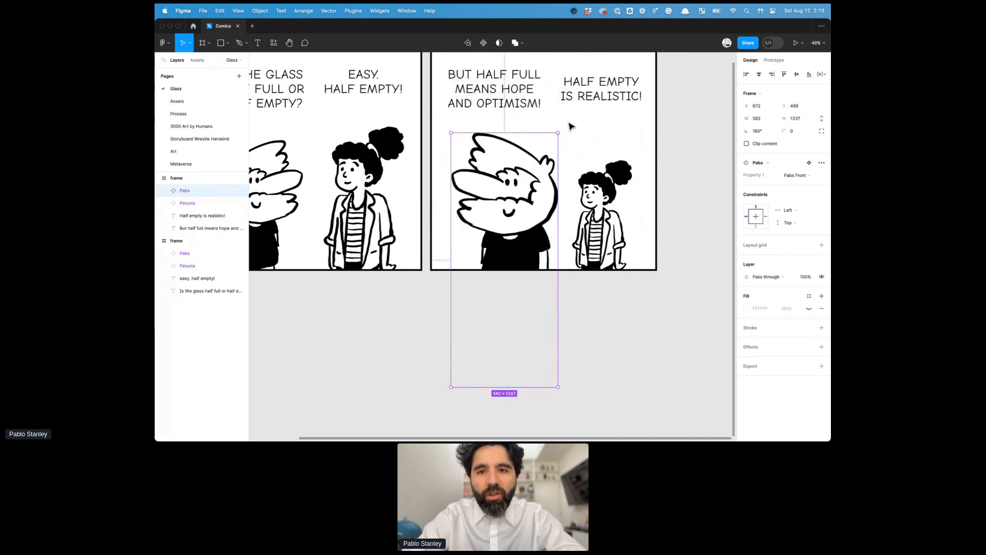
Tilt Pabs to about 173.05° and move him back toward the second panel's left edge.
{"action": "left_click_drag", "start_coordinate": [561, 129], "coordinate": [573, 143]}
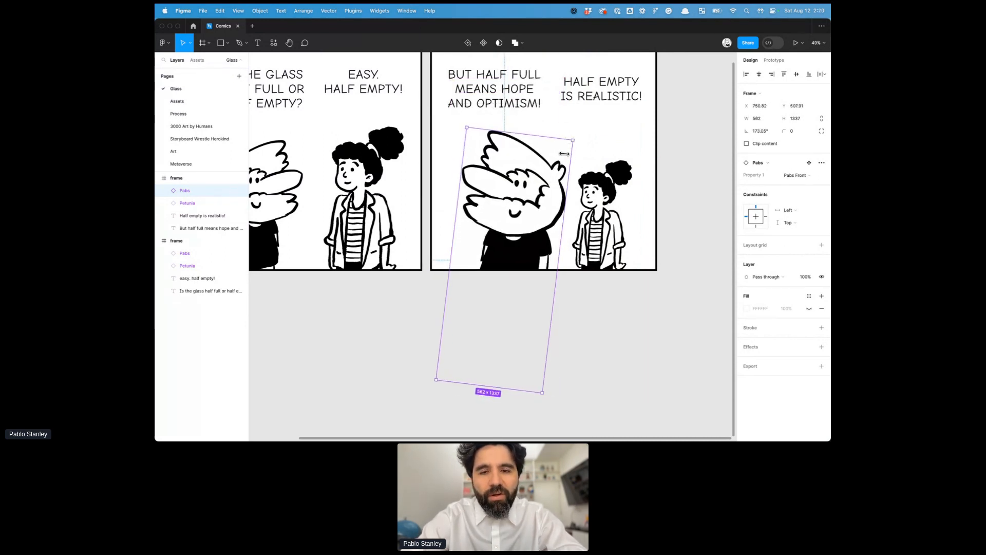
{"action": "left_click_drag", "start_coordinate": [512, 210], "coordinate": [501, 203]}
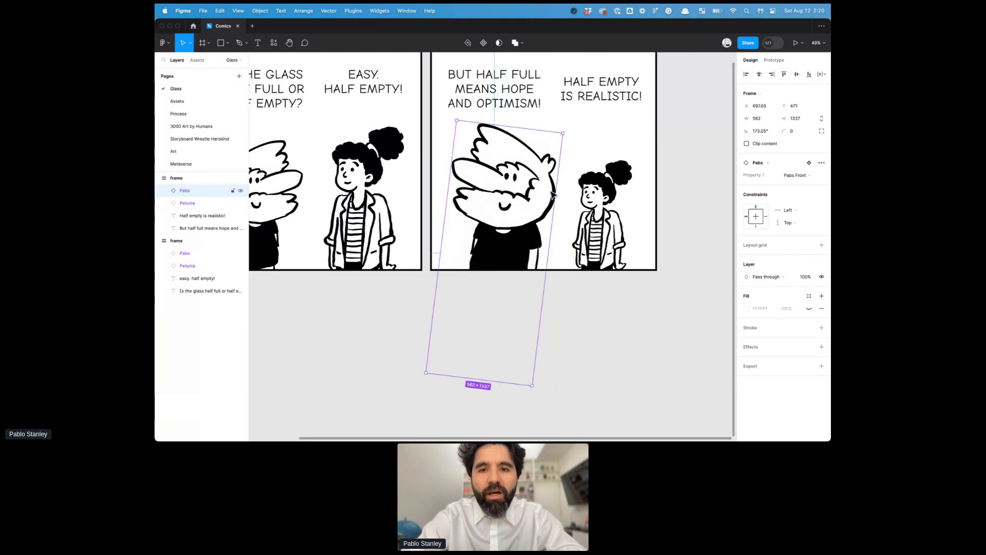
Flip Petunia horizontally in the second panel and tilt her to about -2.97°.
{"action": "left_click", "coordinate": [599, 198]}
{"action": "key", "text": "shift+h"}
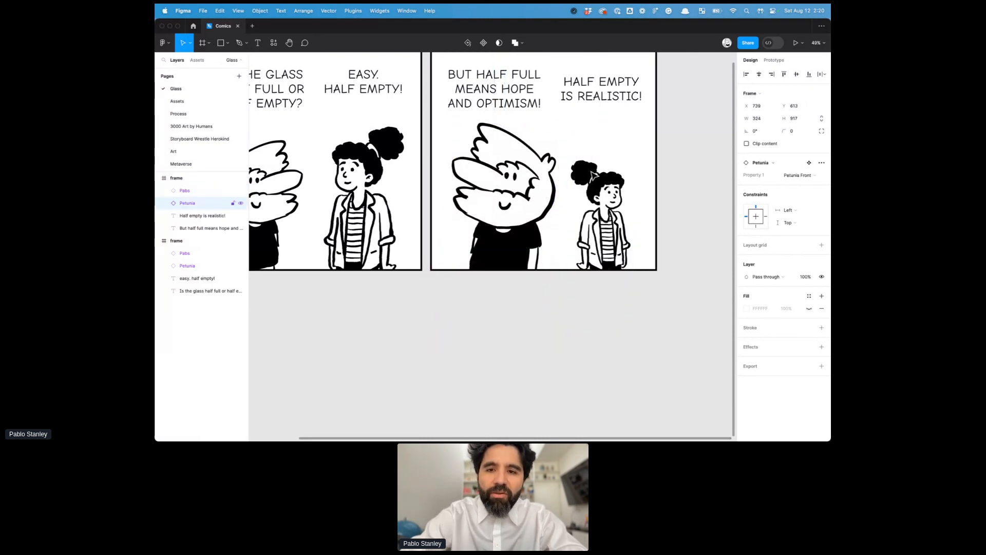
{"action": "left_click_drag", "start_coordinate": [634, 154], "coordinate": [639, 161]}
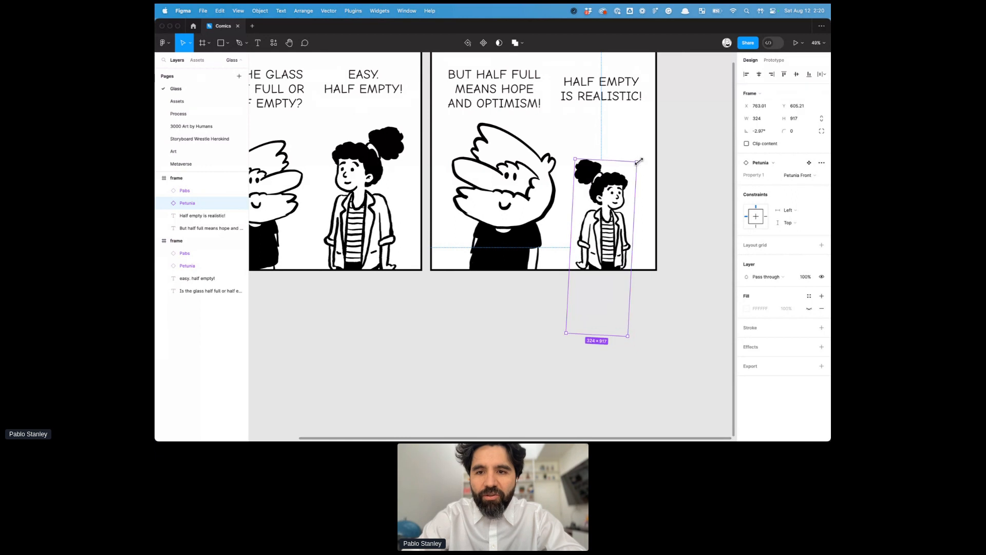
Detach Petunia's instance in the second panel and rotate her head image to about -13.51°.
{"action": "double_click", "coordinate": [617, 208]}
{"action": "left_click", "coordinate": [663, 161]}
{"action": "left_click", "coordinate": [605, 205]}
{"action": "key", "text": "super+alt+b"}
{"action": "double_click", "coordinate": [604, 205]}
{"action": "left_click_drag", "start_coordinate": [631, 159], "coordinate": [636, 163]}
Nudge Petunia's head image right and down so it sits over her body.
{"action": "key", "text": "shift+Right"}
{"action": "key", "text": "shift+Right"}
{"action": "key", "text": "shift+Right"}
{"action": "key", "text": "shift+Right"}
{"action": "key", "text": "shift+Down"}
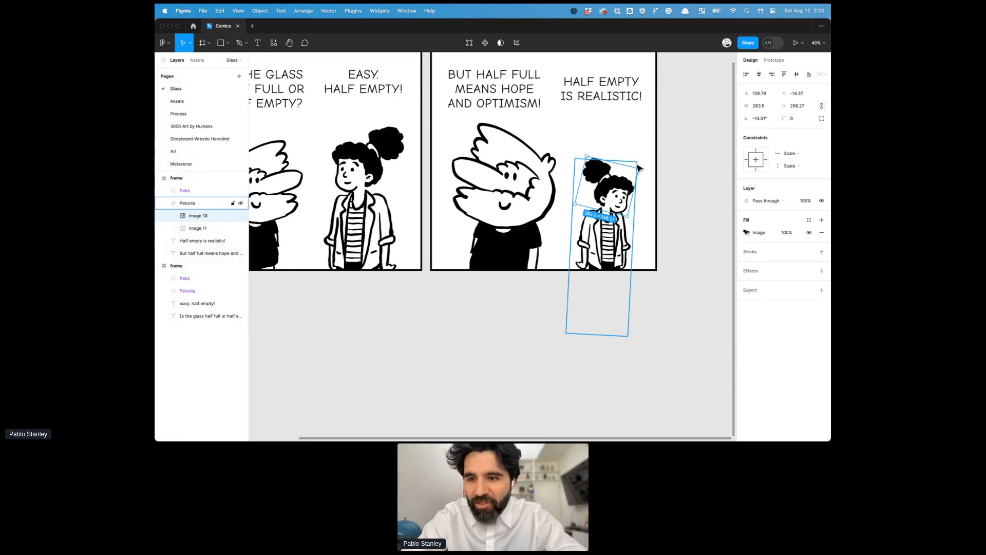
{"action": "key", "text": "shift+Right"}
{"action": "key", "text": "shift+Down"}
{"action": "key", "text": "shift+Down"}
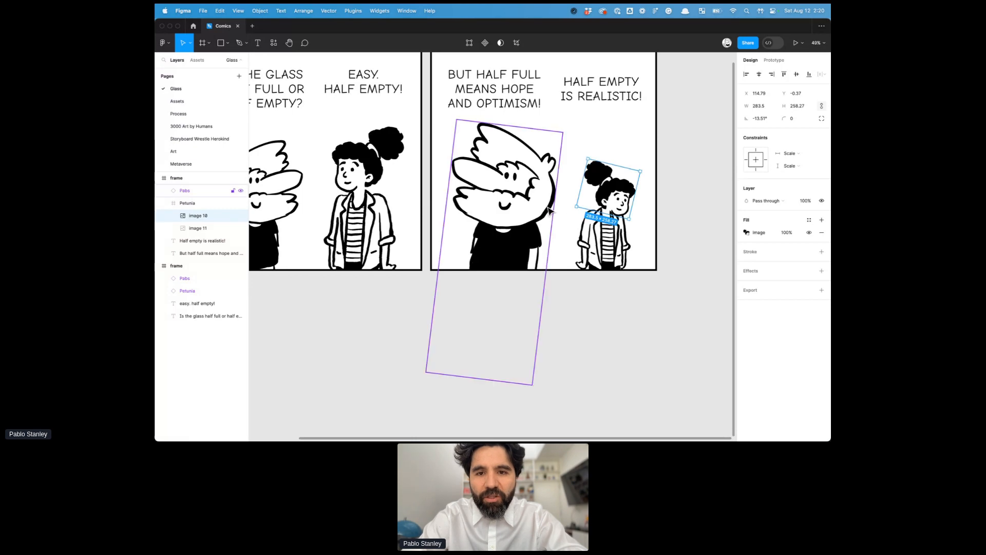
{"action": "left_click", "coordinate": [532, 208]}
{"action": "key", "text": "Escape"}
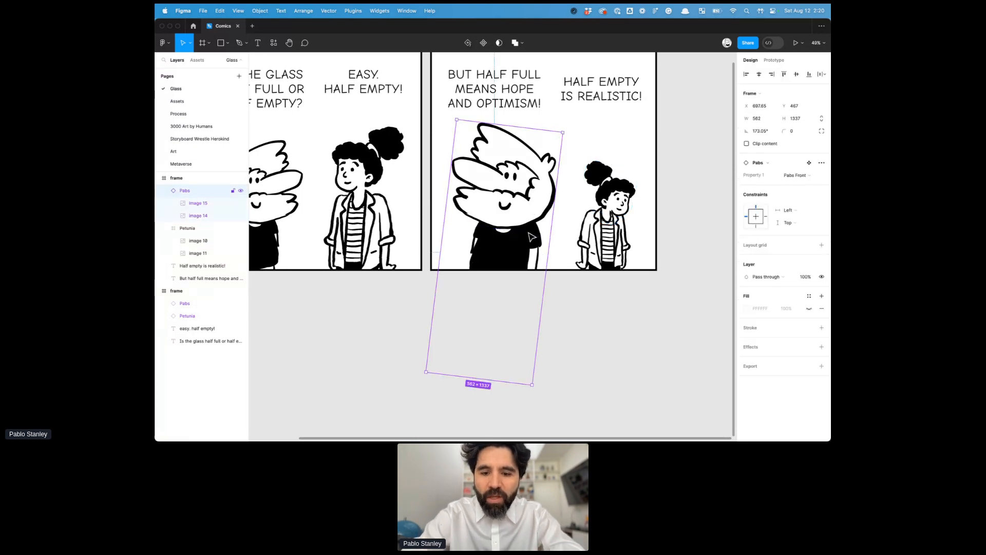
{"action": "key", "text": "alt+super+n"}
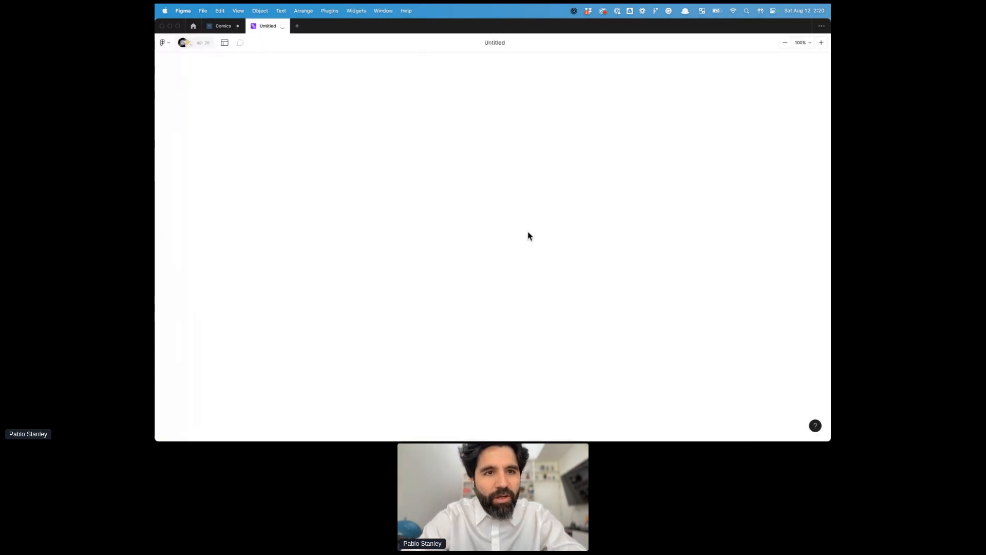
{"action": "left_click", "coordinate": [283, 26]}
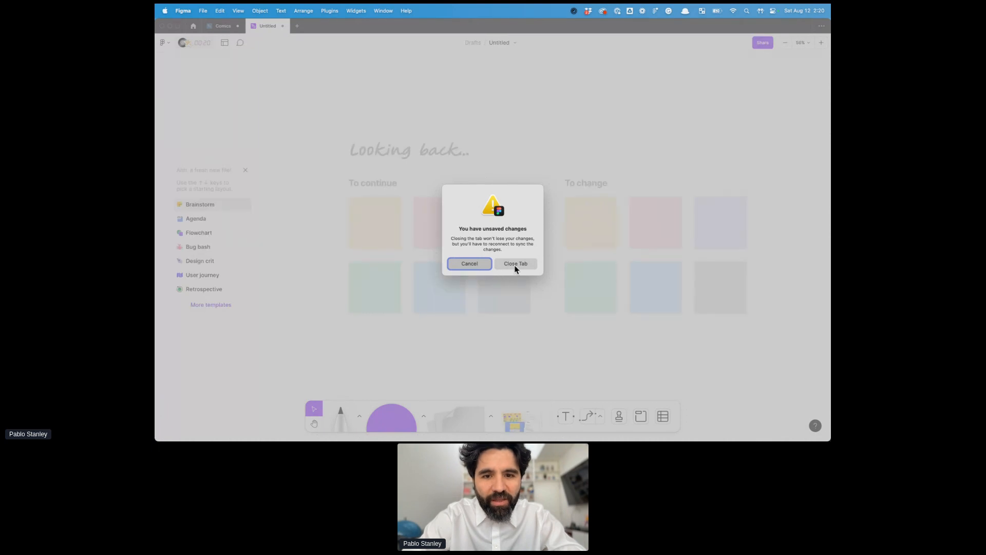
{"action": "left_click", "coordinate": [516, 264]}
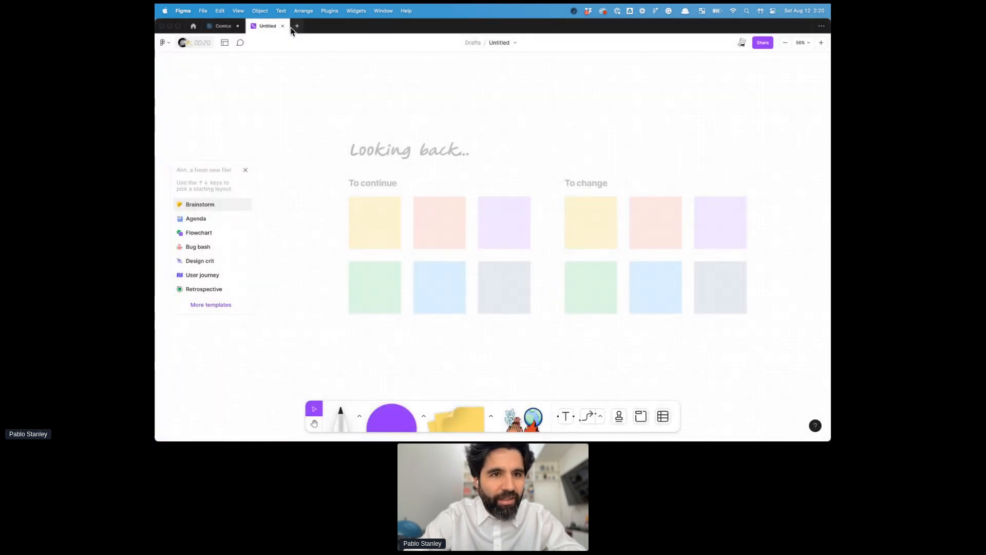
{"action": "left_click", "coordinate": [282, 25]}
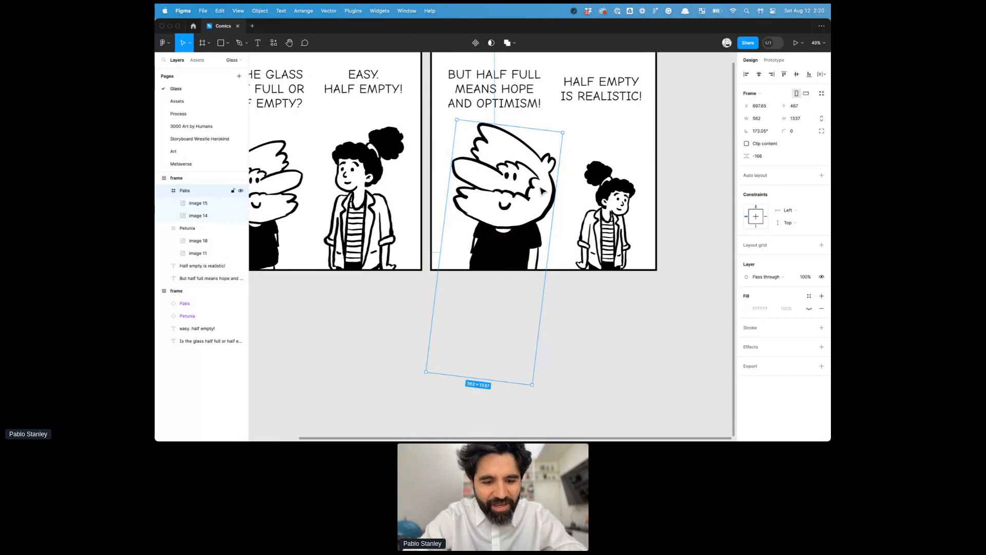
Rotate Pabs's head image farther clockwise on his detached body in the second panel.
{"action": "left_click", "coordinate": [424, 308]}
{"action": "left_click", "coordinate": [528, 184]}
{"action": "left_click", "coordinate": [527, 184]}
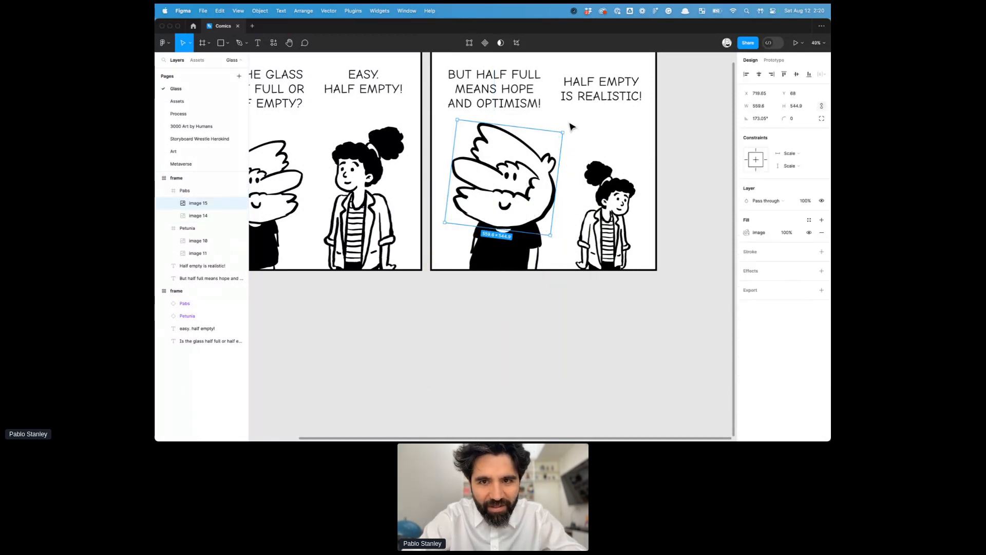
{"action": "left_click_drag", "start_coordinate": [567, 131], "coordinate": [580, 149]}
{"action": "key", "text": "Escape"}
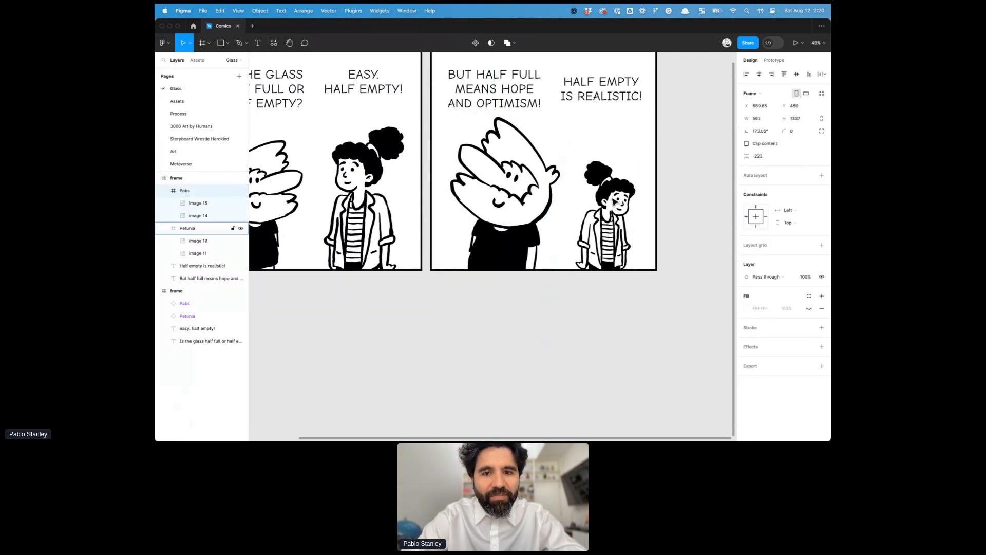
Shift Petunia's head image slightly left and down on her body, to about X 106.79, Y 7.63.
{"action": "scroll", "coordinate": [615, 202], "scroll_direction": "up", "scroll_amount": 2}
{"action": "left_click", "coordinate": [615, 226]}
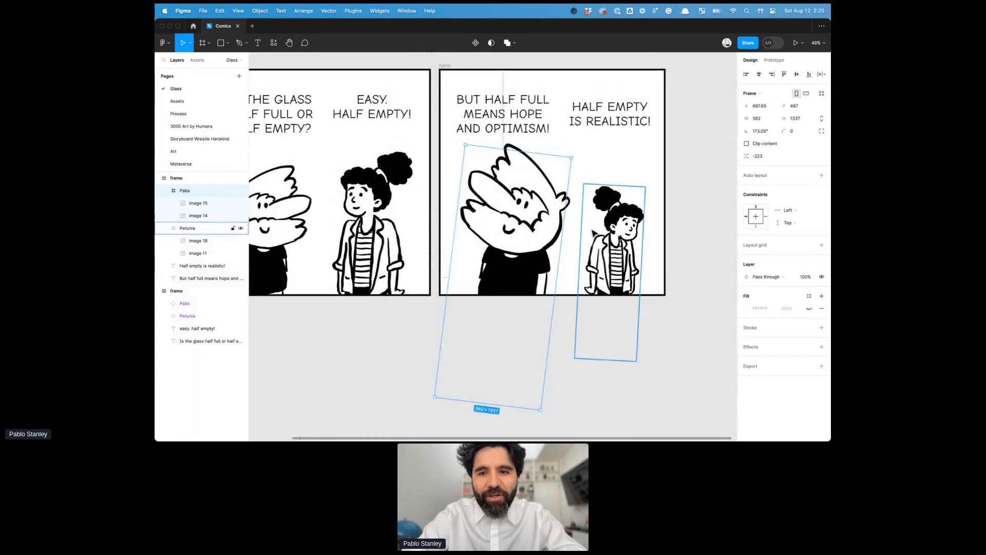
{"action": "double_click", "coordinate": [627, 222]}
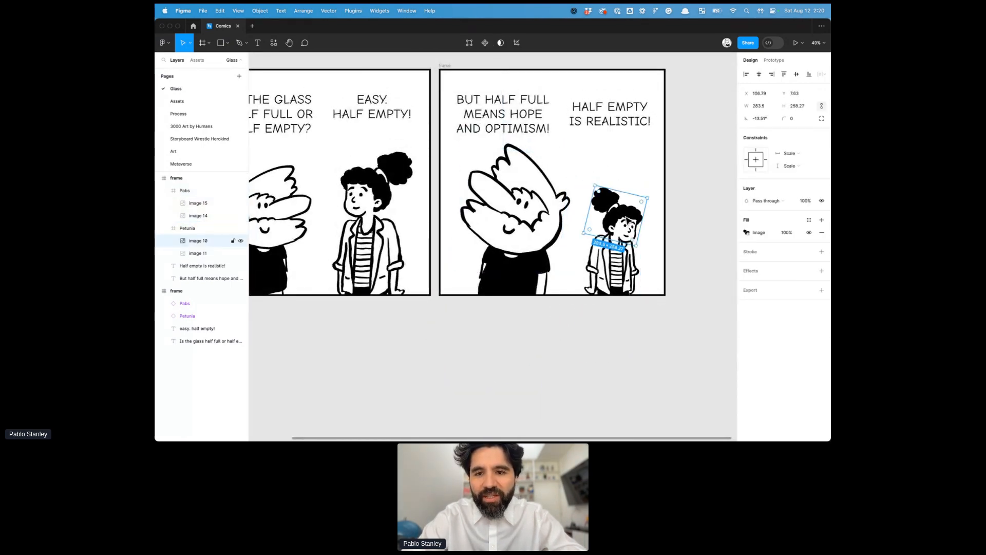
{"action": "left_click", "coordinate": [638, 233]}
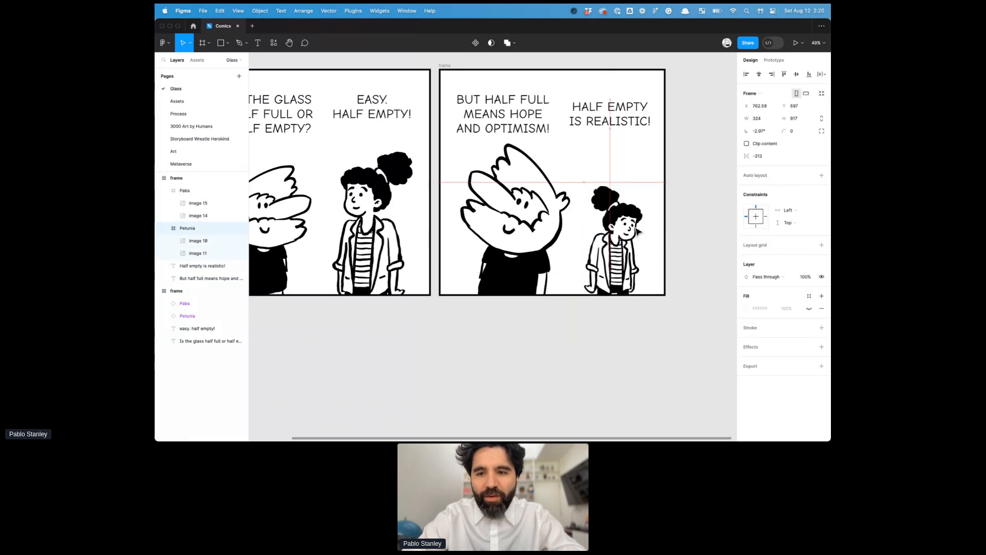
Scale Petunia in the second panel down further to about 307 × 868.
{"action": "left_click", "coordinate": [520, 189]}
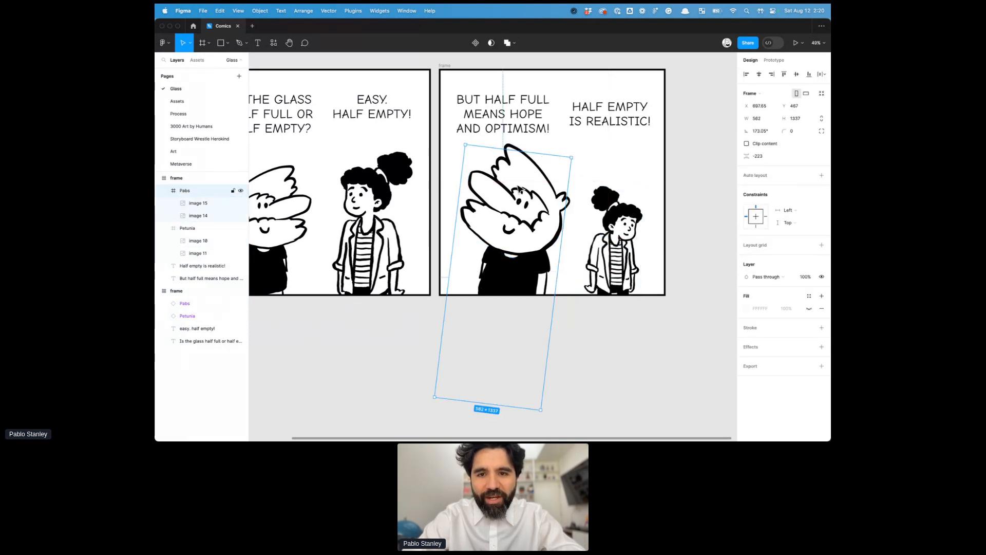
{"action": "left_click", "coordinate": [614, 226]}
{"action": "left_click_drag", "start_coordinate": [646, 184], "coordinate": [639, 194]}
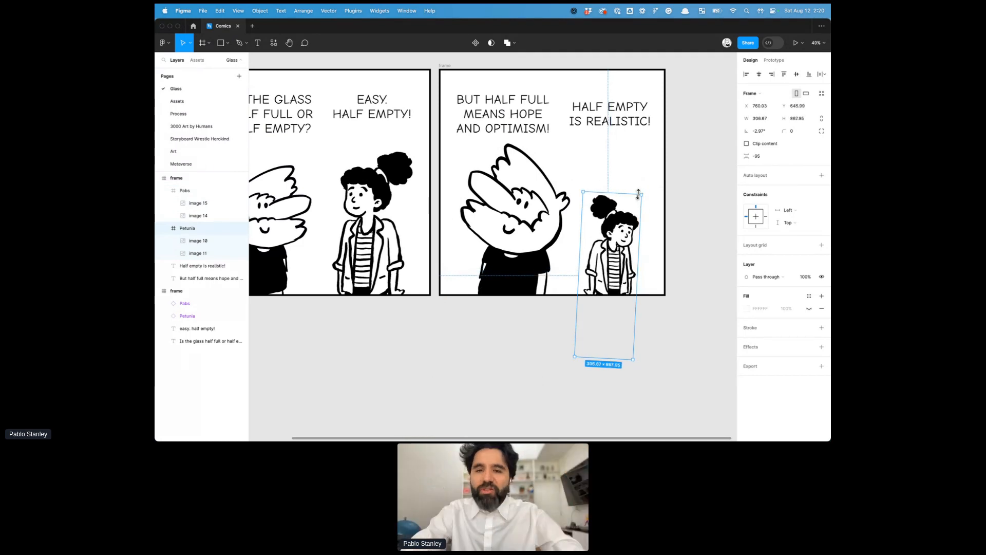
Move Pabs slightly right and up in the second panel, and shift Petunia left toward him.
{"action": "left_click", "coordinate": [532, 197]}
{"action": "left_click_drag", "start_coordinate": [532, 197], "coordinate": [534, 195]}
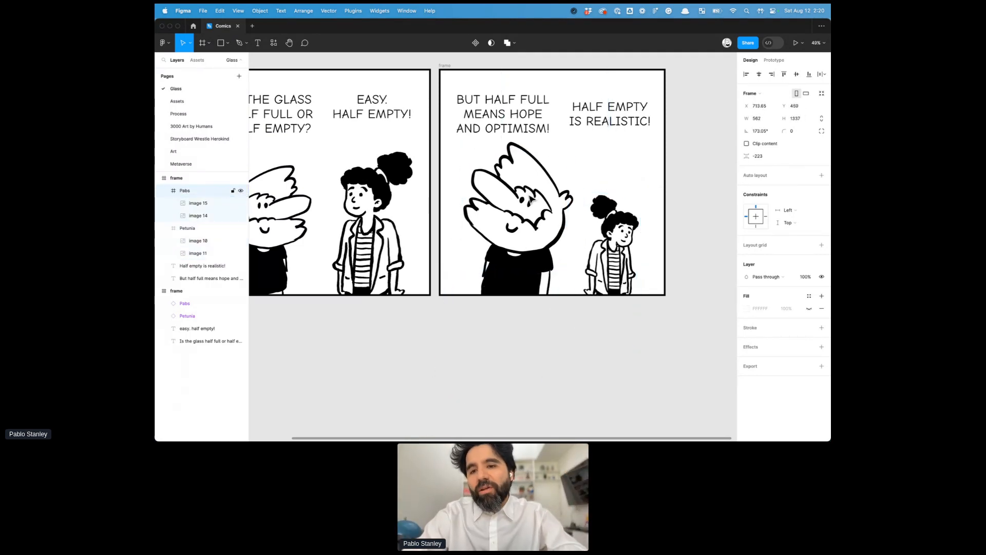
{"action": "left_click_drag", "start_coordinate": [628, 252], "coordinate": [626, 254]}
{"action": "key", "text": "shift+Left"}
{"action": "key", "text": "shift+Left"}
{"action": "key", "text": "shift+Left"}
{"action": "key", "text": "shift+Left"}
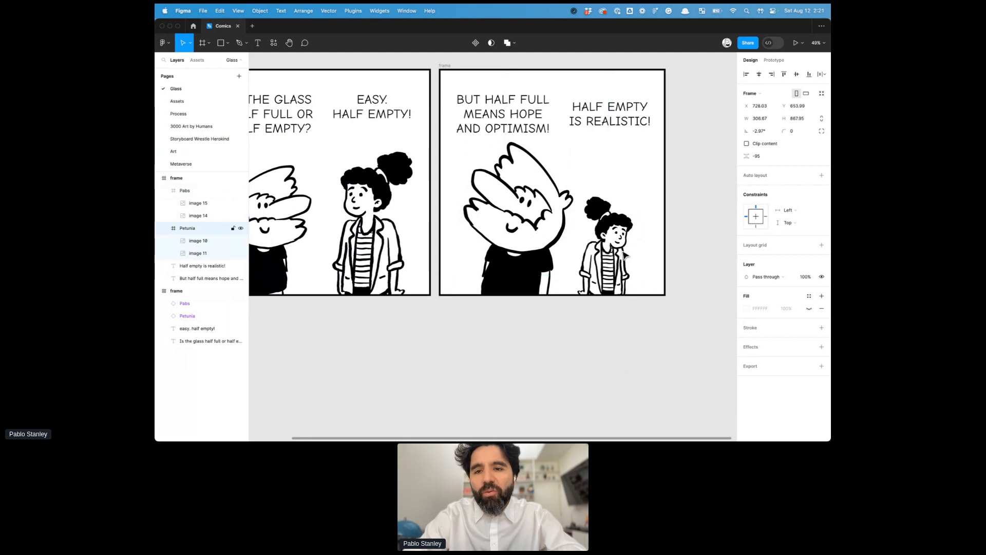
{"action": "left_click", "coordinate": [501, 221]}
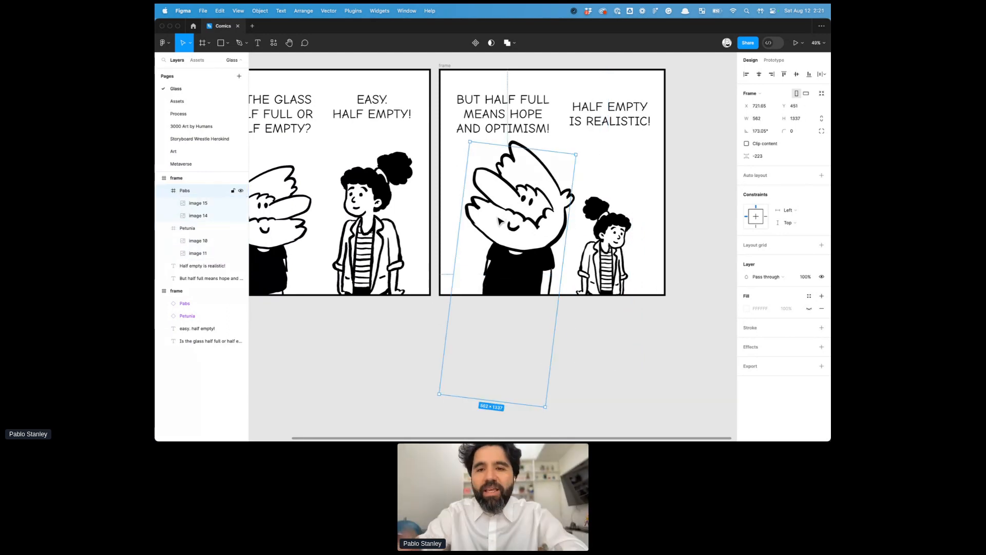
Duplicate the first Glass panel frame directly below the original to start the third panel.
{"action": "scroll", "coordinate": [499, 220], "scroll_direction": "down", "scroll_amount": 5}
{"action": "scroll", "coordinate": [498, 221], "scroll_direction": "left", "scroll_amount": 2}
{"action": "scroll", "coordinate": [498, 221], "scroll_direction": "down", "scroll_amount": 2}
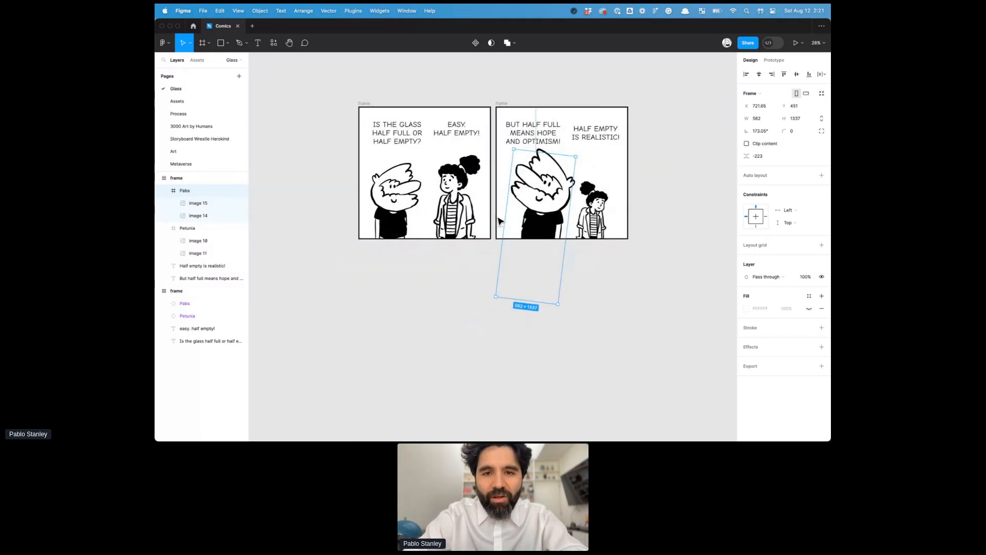
{"action": "left_click", "coordinate": [513, 92]}
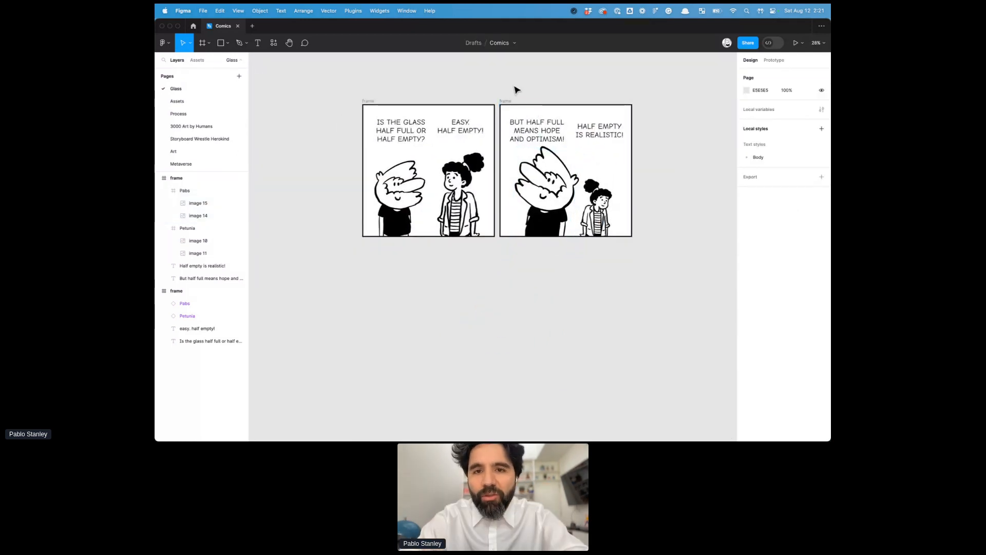
{"action": "left_click_drag", "start_coordinate": [365, 106], "coordinate": [365, 251]}
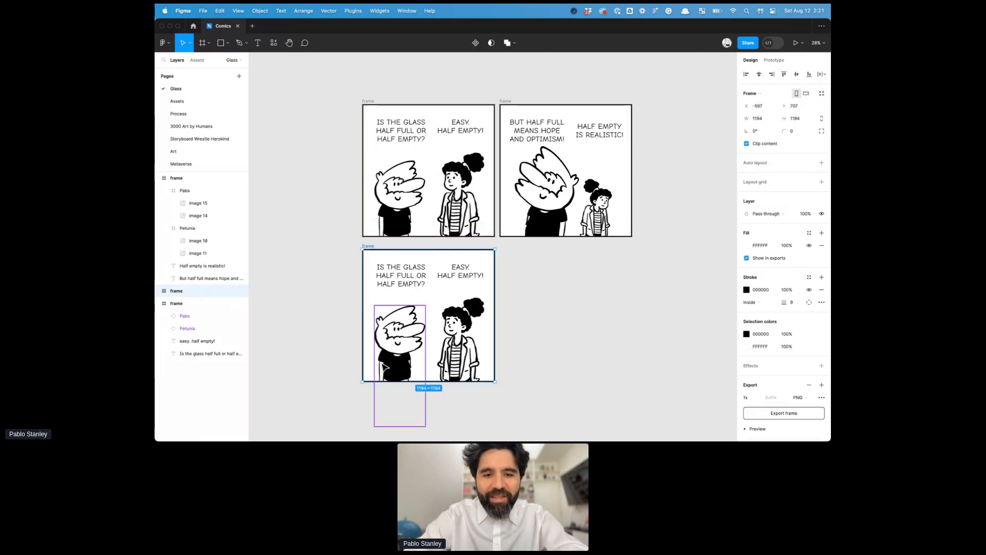
Scale Pabs and Petunia down together in the third panel, to about 186 × 411 and 177 × 465, and place them under the first dialogue line.
{"action": "scroll", "coordinate": [383, 366], "scroll_direction": "up", "scroll_amount": 5}
{"action": "scroll", "coordinate": [432, 267], "scroll_direction": "down", "scroll_amount": 2}
{"action": "left_click", "coordinate": [432, 268]}
{"action": "left_click", "coordinate": [579, 252], "text": "shift"}
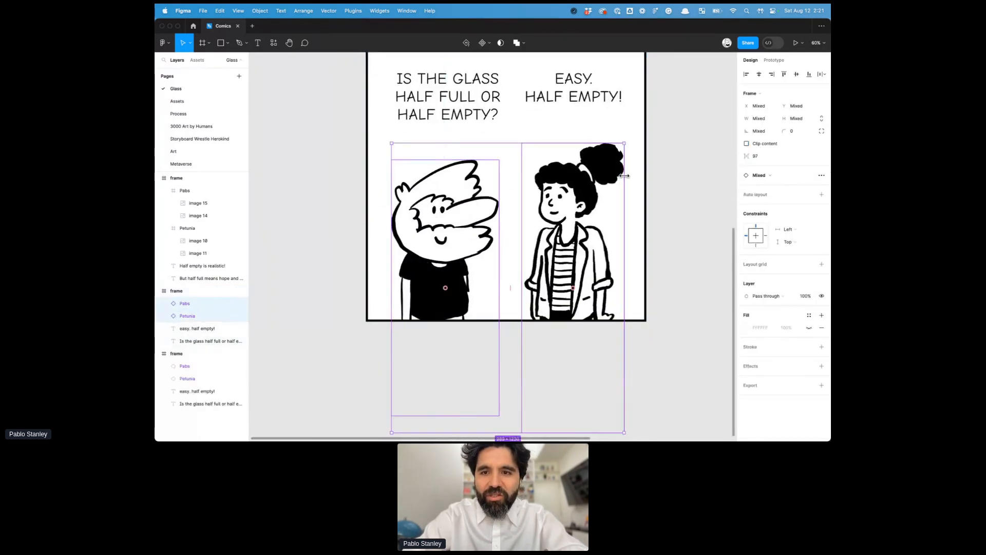
{"action": "left_click_drag", "start_coordinate": [626, 145], "coordinate": [494, 313]}
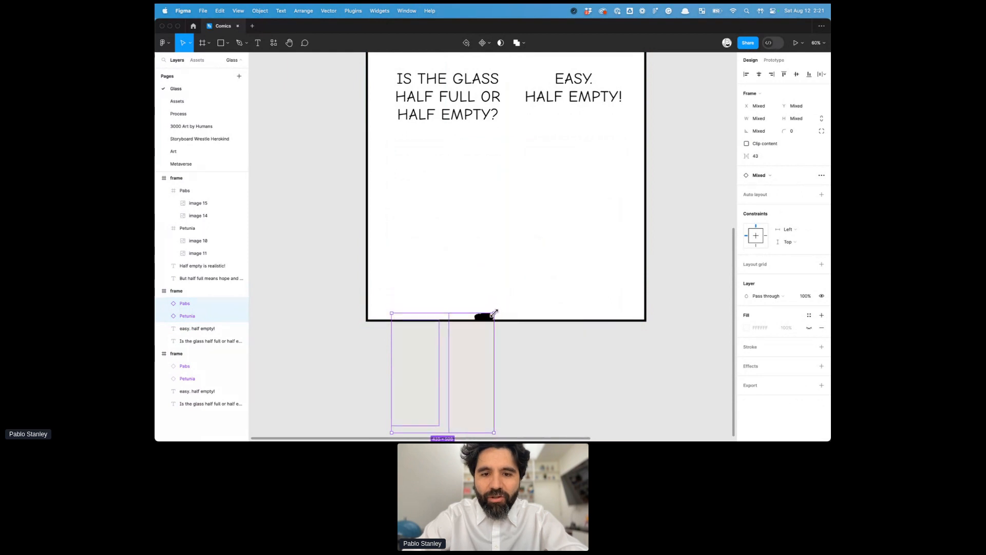
{"action": "left_click_drag", "start_coordinate": [474, 347], "coordinate": [458, 184]}
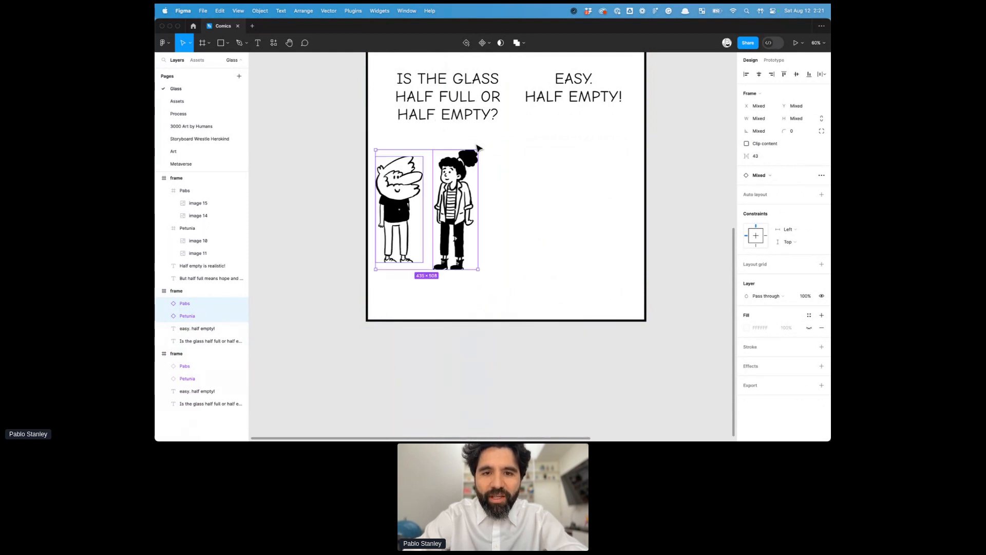
{"action": "left_click", "coordinate": [518, 188]}
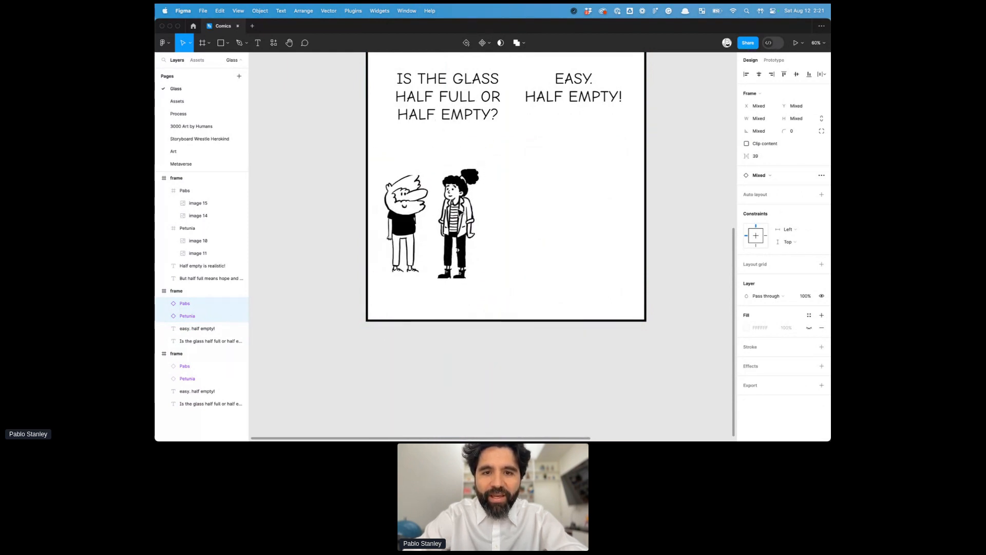
Try to reposition Petunia's head within her component instance in the third panel.
{"action": "left_click", "coordinate": [460, 206]}
{"action": "scroll", "coordinate": [477, 192], "scroll_direction": "up", "scroll_amount": 10}
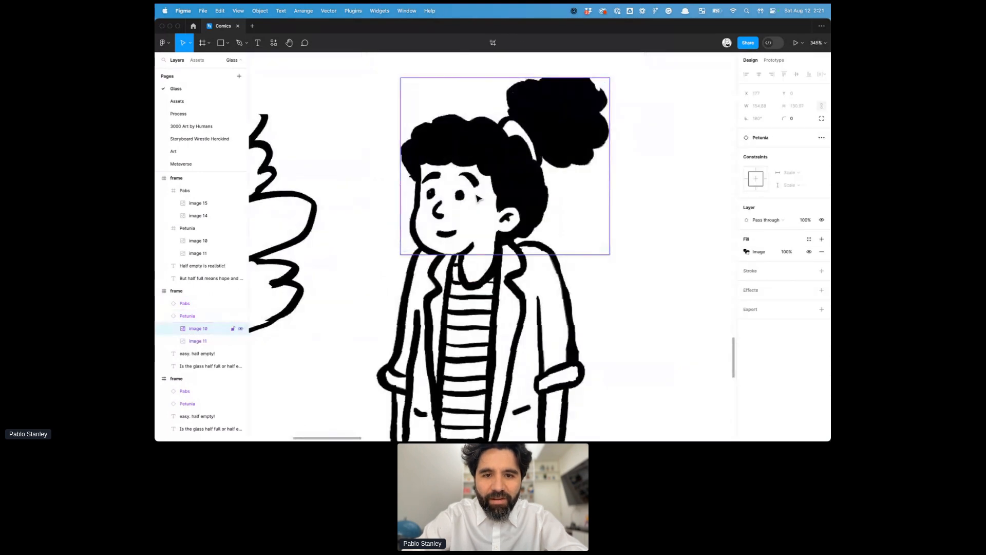
{"action": "left_click_drag", "start_coordinate": [476, 192], "coordinate": [477, 286]}
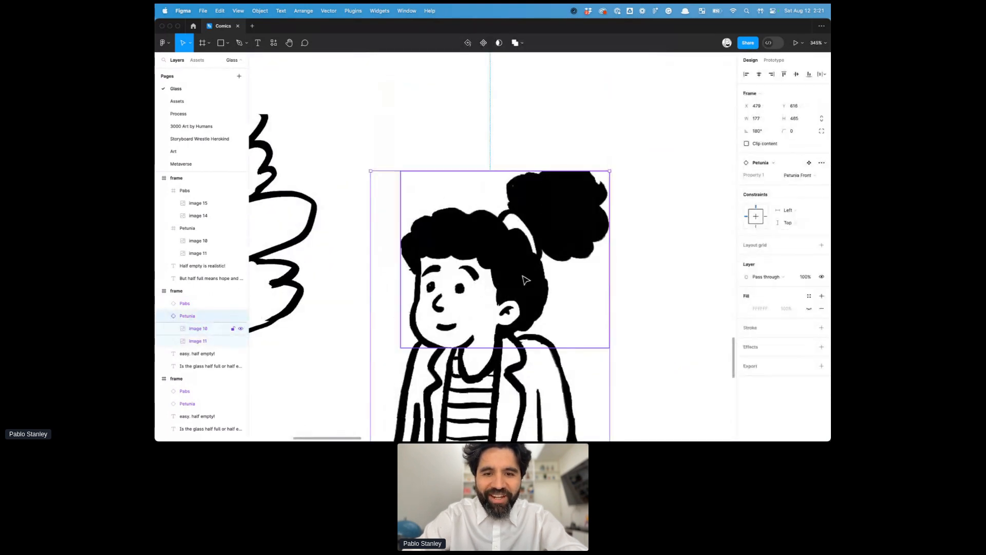
{"action": "scroll", "coordinate": [525, 279], "scroll_direction": "down", "scroll_amount": 10}
{"action": "key", "text": "Escape"}
{"action": "double_click", "coordinate": [513, 252]}
{"action": "left_click", "coordinate": [571, 250]}
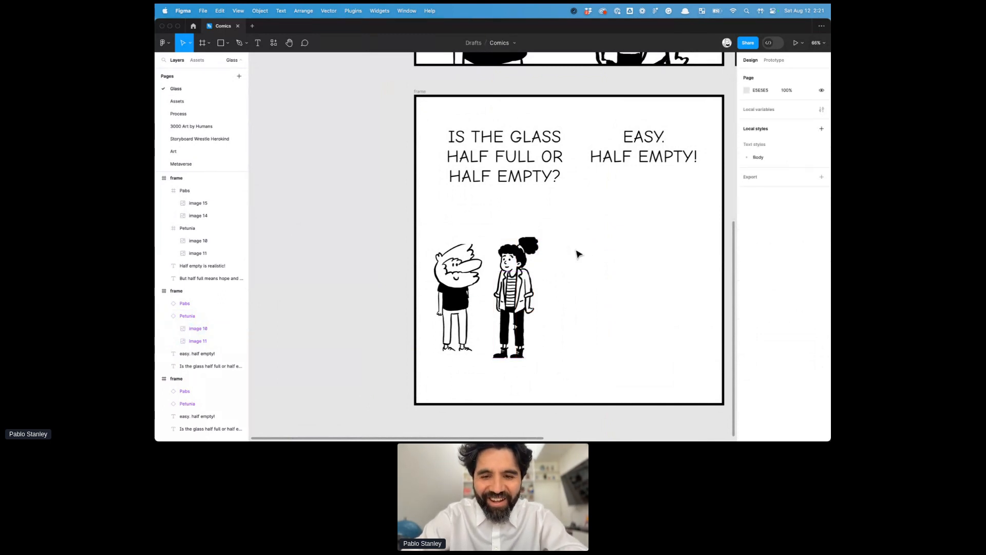
Detach Petunia's instance in the third panel and shift her head image slightly up to X 179, Y -8.
{"action": "left_click", "coordinate": [534, 257]}
{"action": "key", "text": "super+alt+b"}
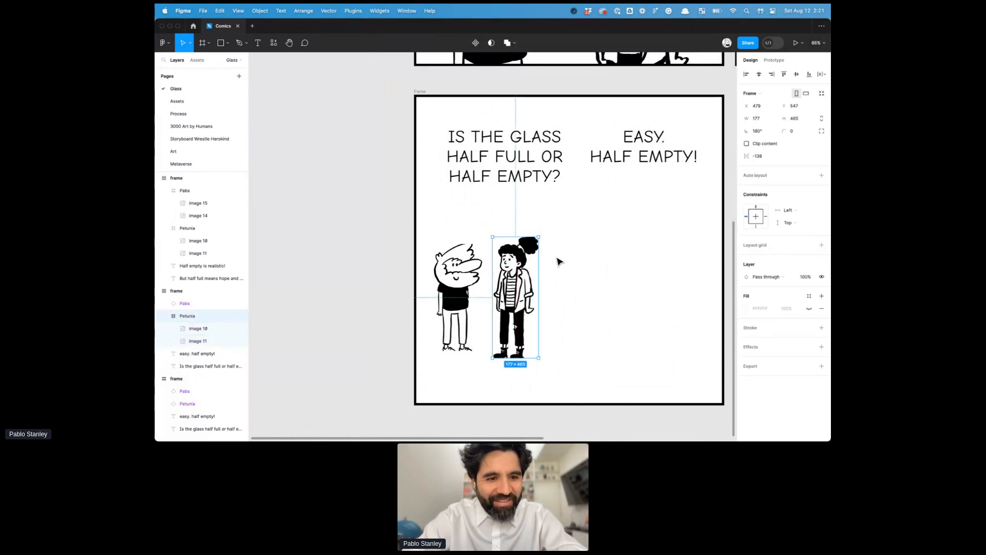
{"action": "double_click", "coordinate": [516, 266]}
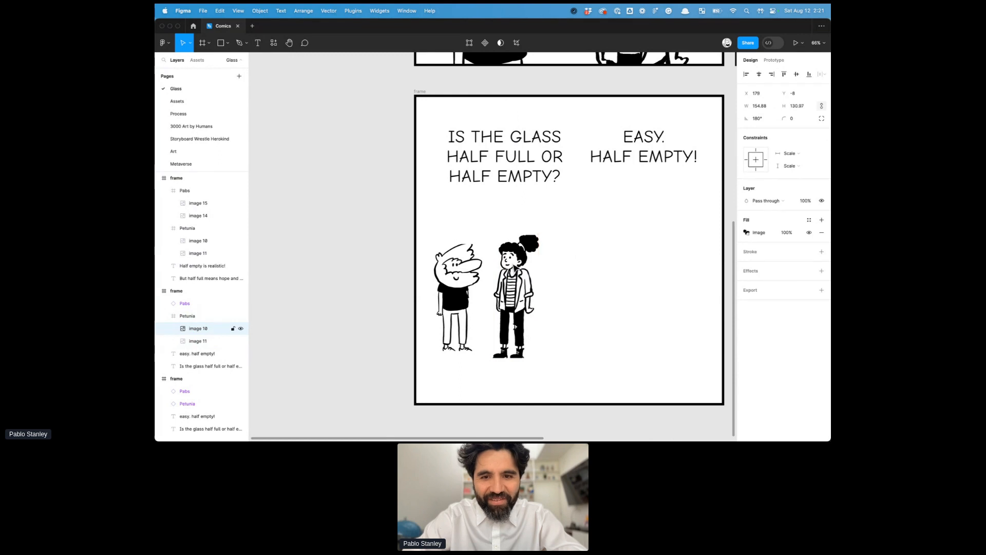
Extend the lower edge of Pabs in the third panel to a height of 435 so his shoes show.
{"action": "left_click", "coordinate": [431, 310]}
{"action": "left_click", "coordinate": [450, 301]}
{"action": "scroll", "coordinate": [462, 367], "scroll_direction": "up", "scroll_amount": 3}
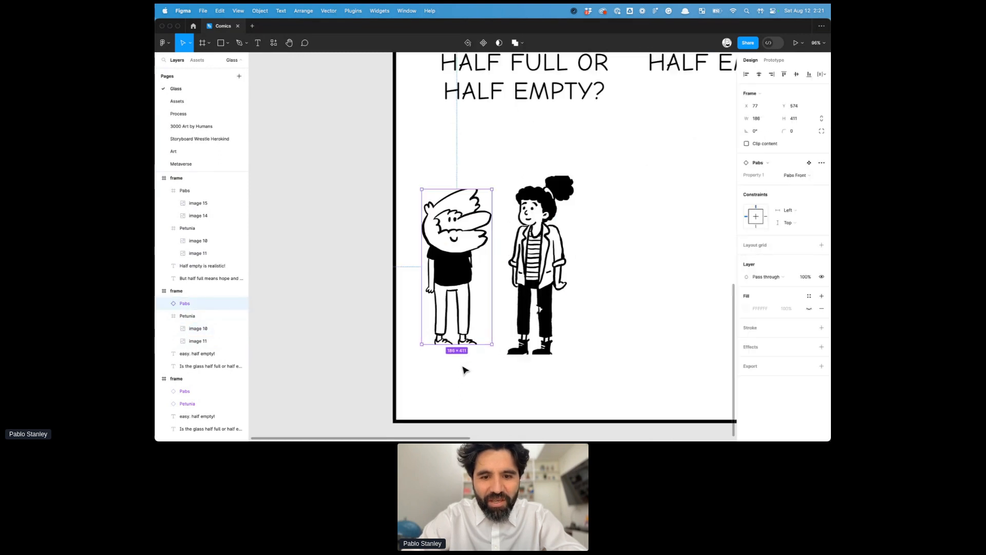
{"action": "scroll", "coordinate": [464, 370], "scroll_direction": "up", "scroll_amount": 3}
{"action": "left_click_drag", "start_coordinate": [476, 330], "coordinate": [474, 343]}
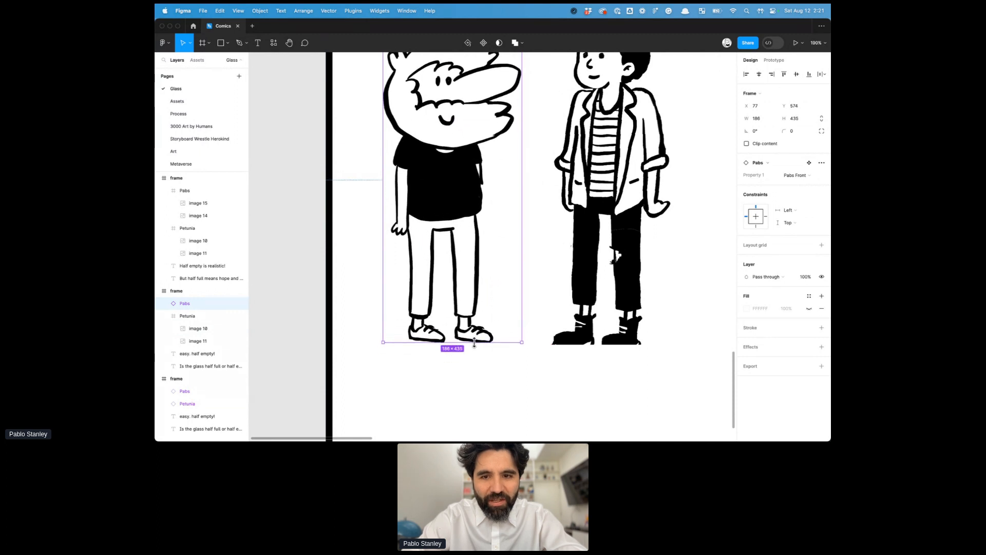
{"action": "key", "text": "super+z"}
{"action": "key", "text": "super+z"}
{"action": "key", "text": "shift+super+z"}
{"action": "key", "text": "shift+super+z"}
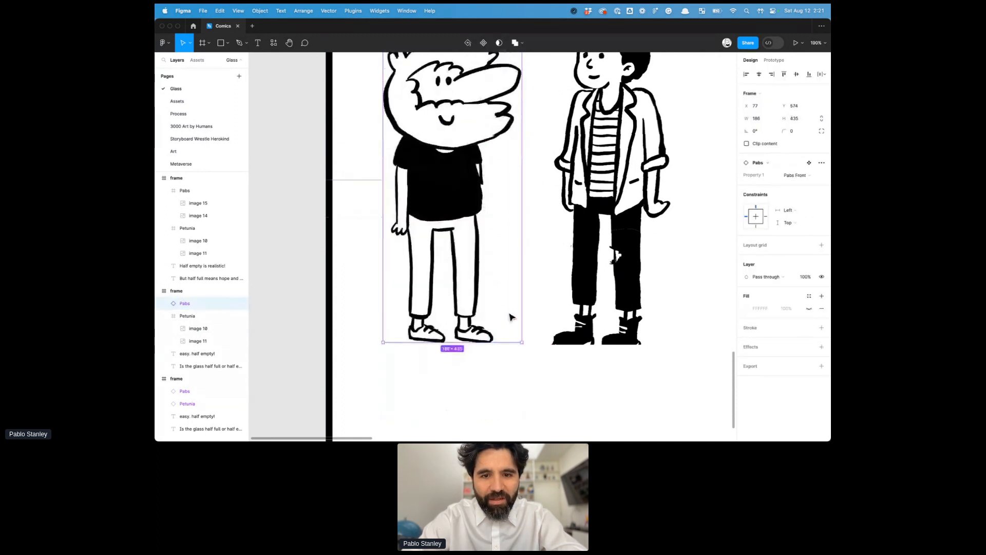
Shift Pabs closer to Petunia and scale him down to about 169 × 395, at X 107, Y 617.
{"action": "scroll", "coordinate": [510, 316], "scroll_direction": "down", "scroll_amount": 3}
{"action": "left_click_drag", "start_coordinate": [460, 268], "coordinate": [474, 269]}
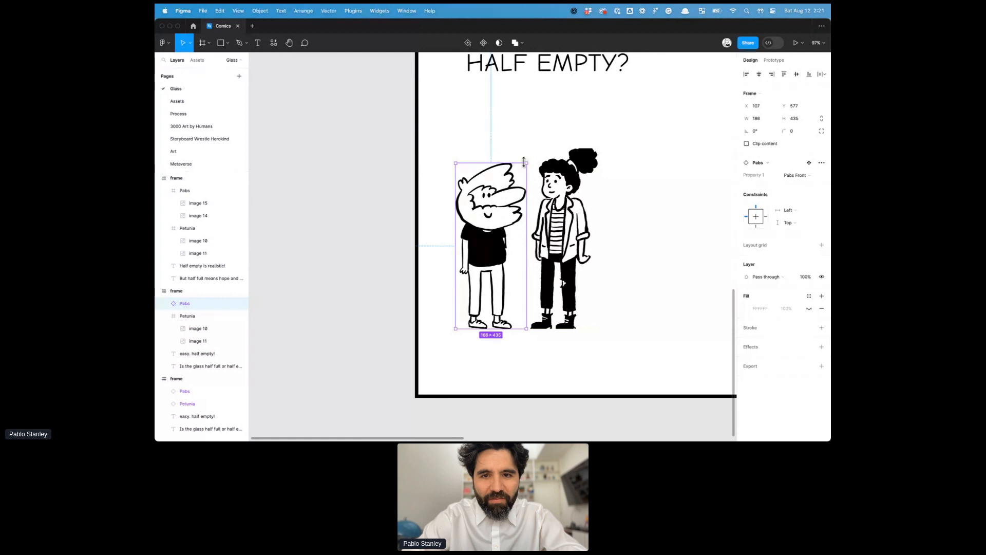
{"action": "left_click_drag", "start_coordinate": [526, 164], "coordinate": [520, 179]}
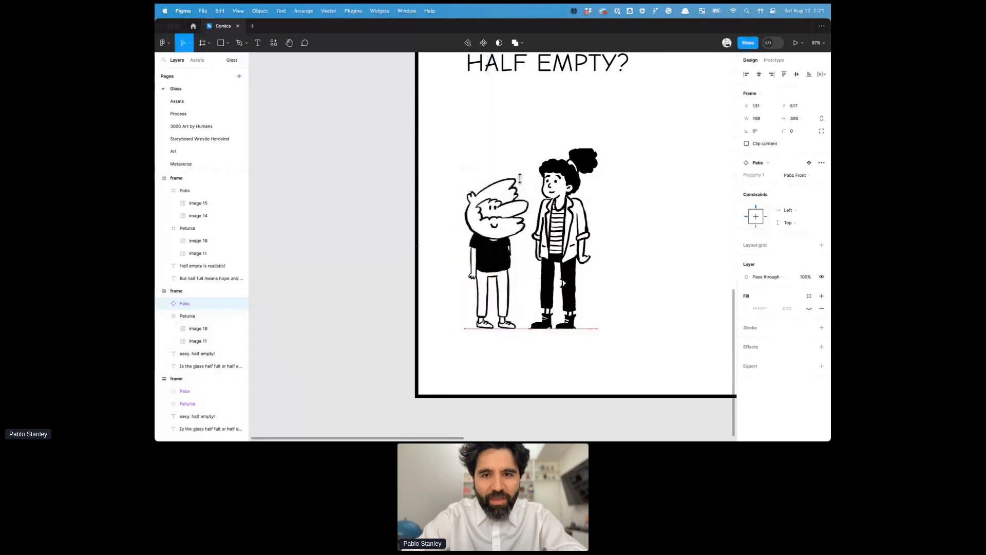
{"action": "scroll", "coordinate": [520, 179], "scroll_direction": "down", "scroll_amount": 3}
{"action": "double_click", "coordinate": [521, 188]}
{"action": "key", "text": "super+z"}
{"action": "scroll", "coordinate": [570, 220], "scroll_direction": "down", "scroll_amount": 2}
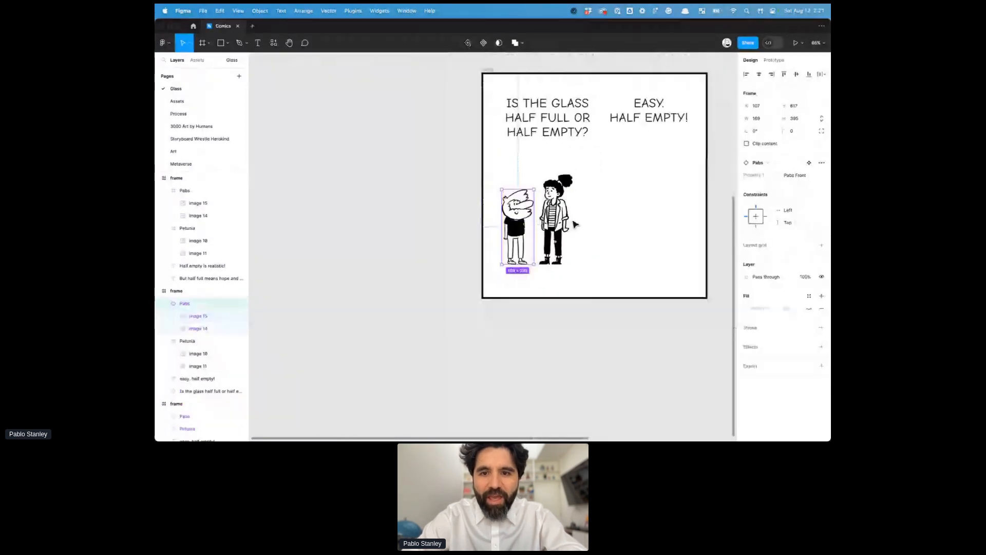
Draw an open four-sided table outline about 1097 × 551.5 with the Pen, starting at Petunia's feet and extending past the third panel's lower-right corner.
{"action": "scroll", "coordinate": [572, 219], "scroll_direction": "down", "scroll_amount": 4}
{"action": "left_click", "coordinate": [533, 154]}
{"action": "key", "text": "z"}
{"action": "left_click_drag", "start_coordinate": [534, 154], "coordinate": [667, 308]}
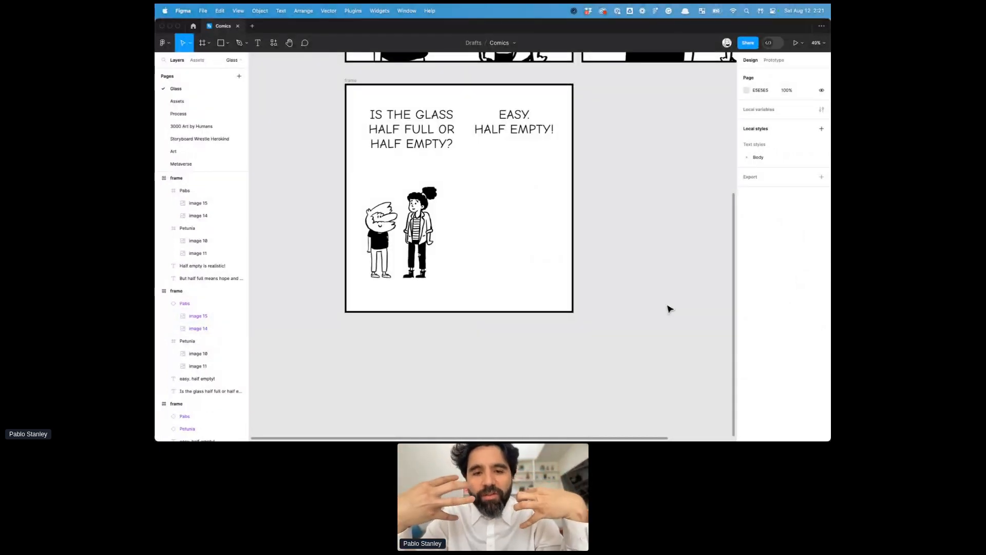
{"action": "key", "text": "p"}
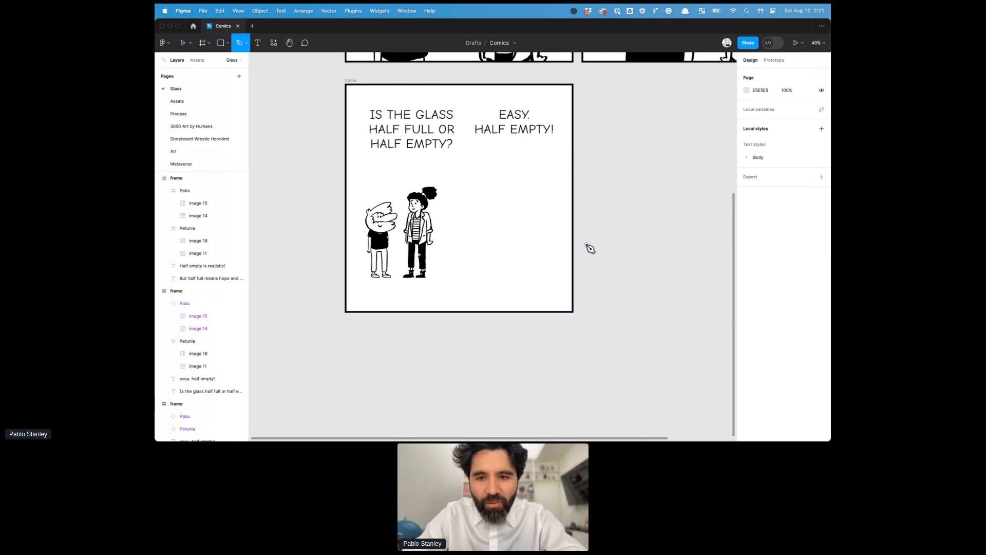
{"action": "left_click", "coordinate": [584, 244]}
{"action": "left_click", "coordinate": [412, 268]}
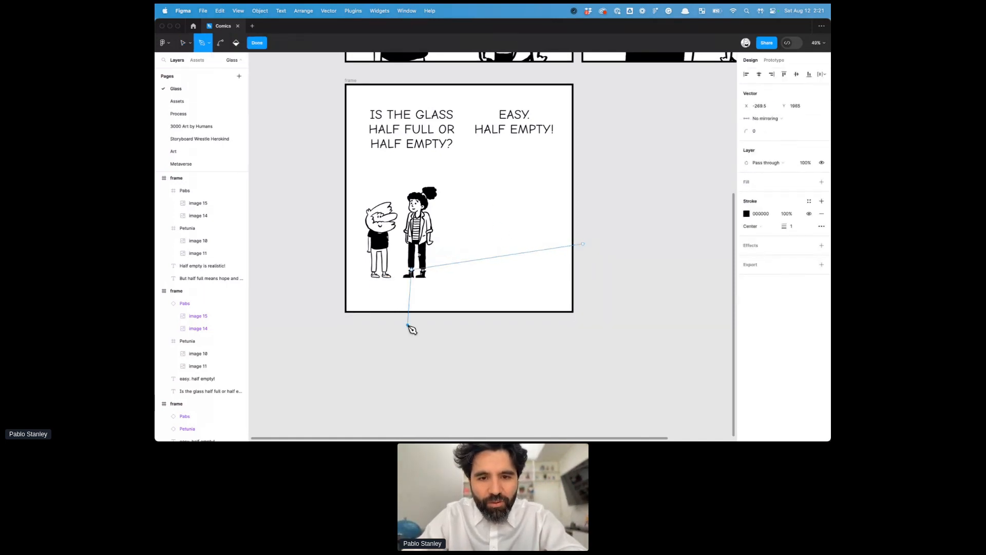
{"action": "left_click", "coordinate": [618, 349]}
{"action": "left_click", "coordinate": [599, 255]}
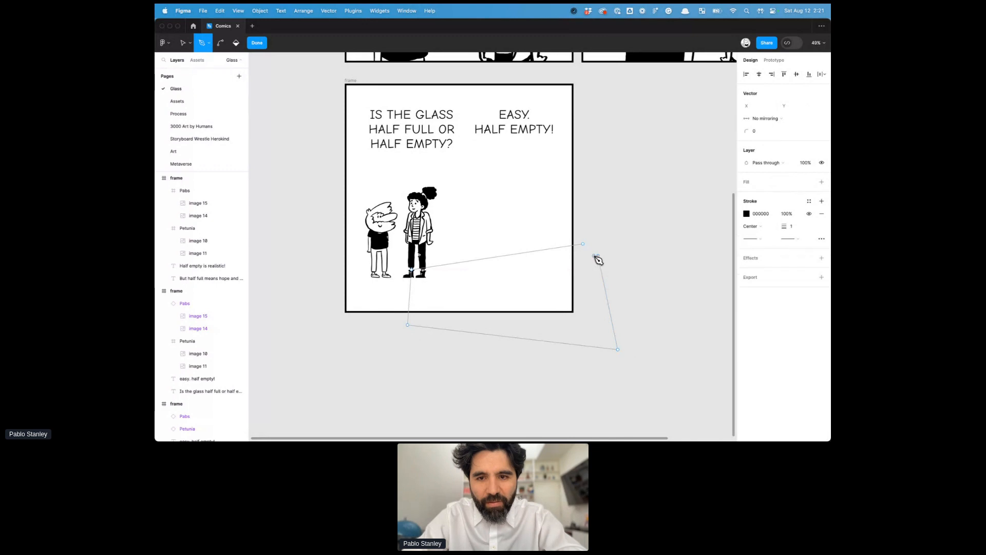
{"action": "key", "text": "Escape"}
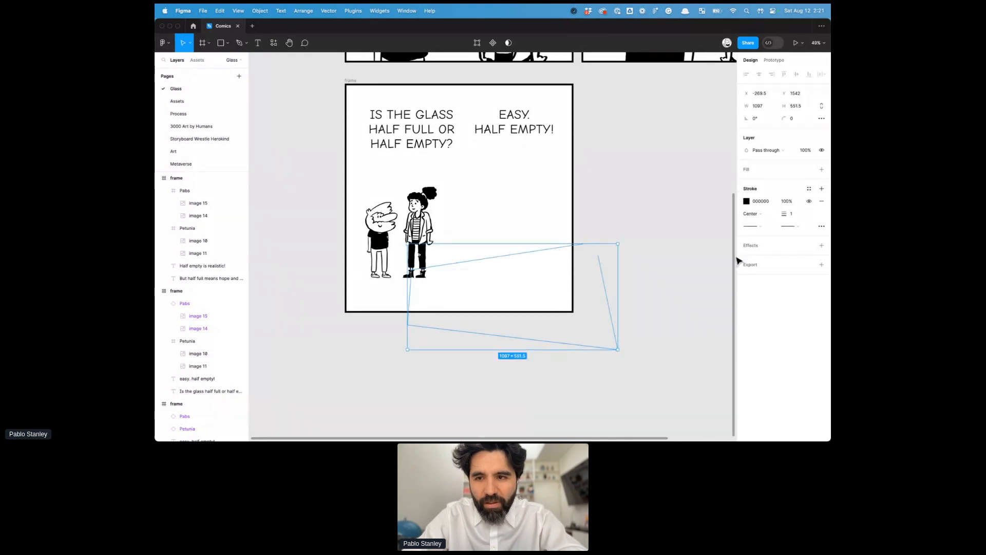
Fill the table shape with white and set its stroke weight to 17.
{"action": "left_click", "coordinate": [822, 169]}
{"action": "left_click", "coordinate": [747, 182]}
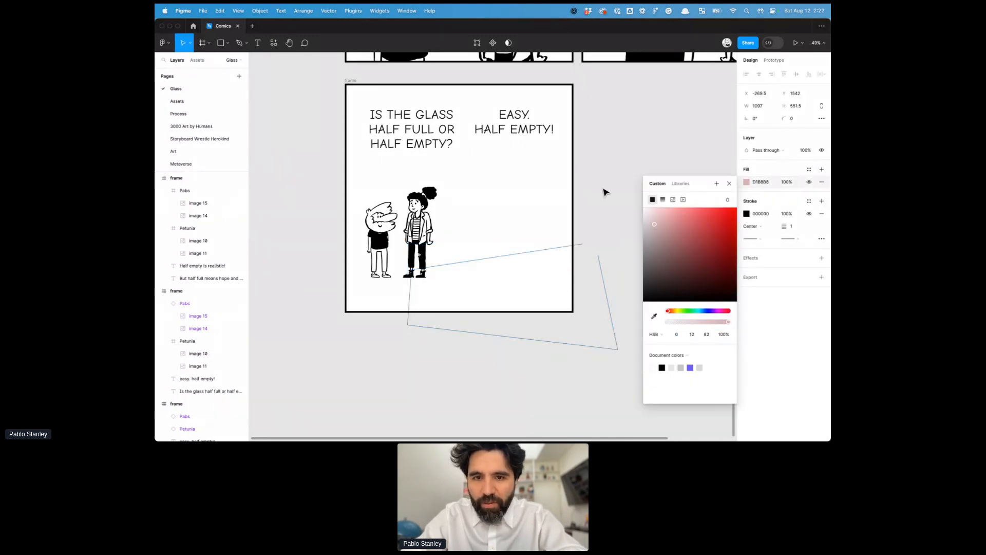
{"action": "left_click", "coordinate": [652, 164]}
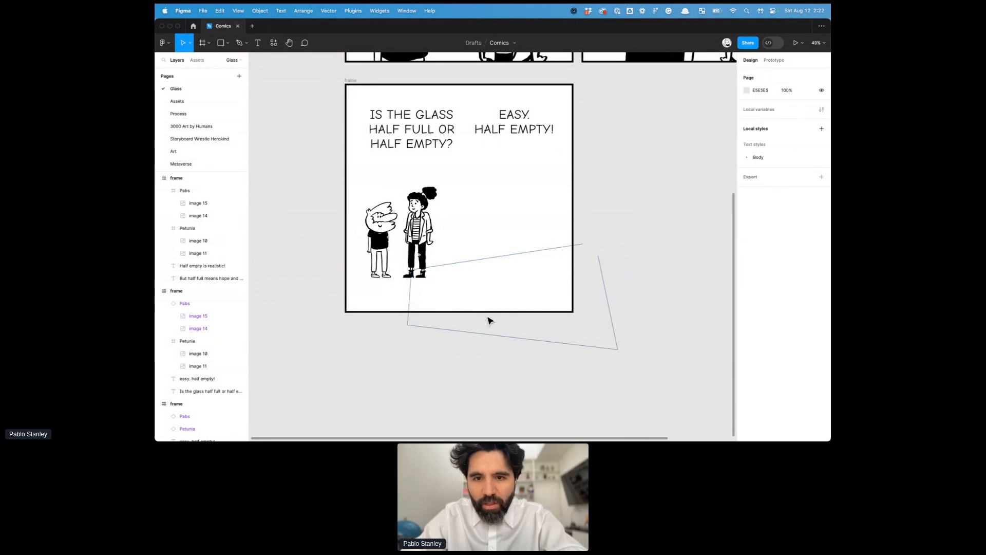
{"action": "left_click", "coordinate": [503, 257]}
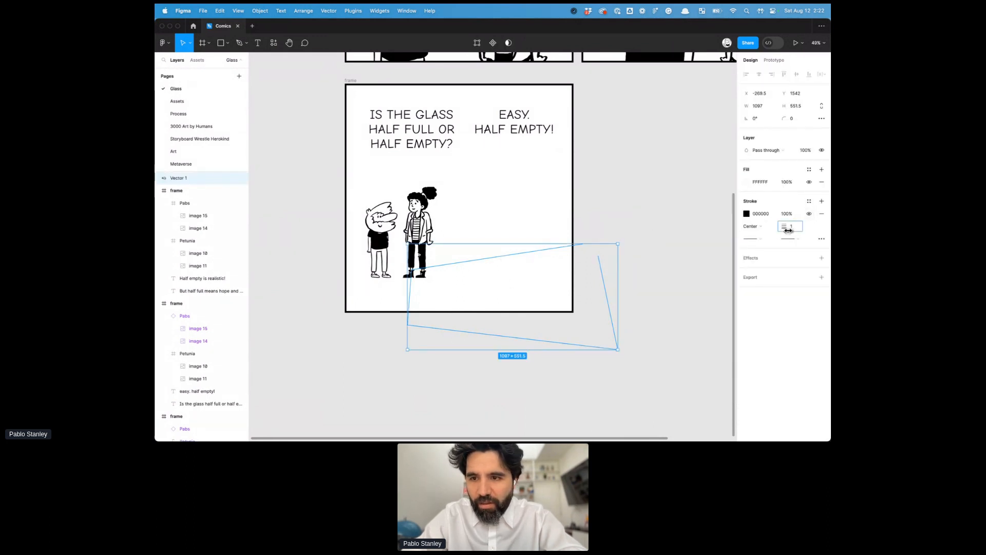
{"action": "type", "text": "17"}
{"action": "key", "text": "Return"}
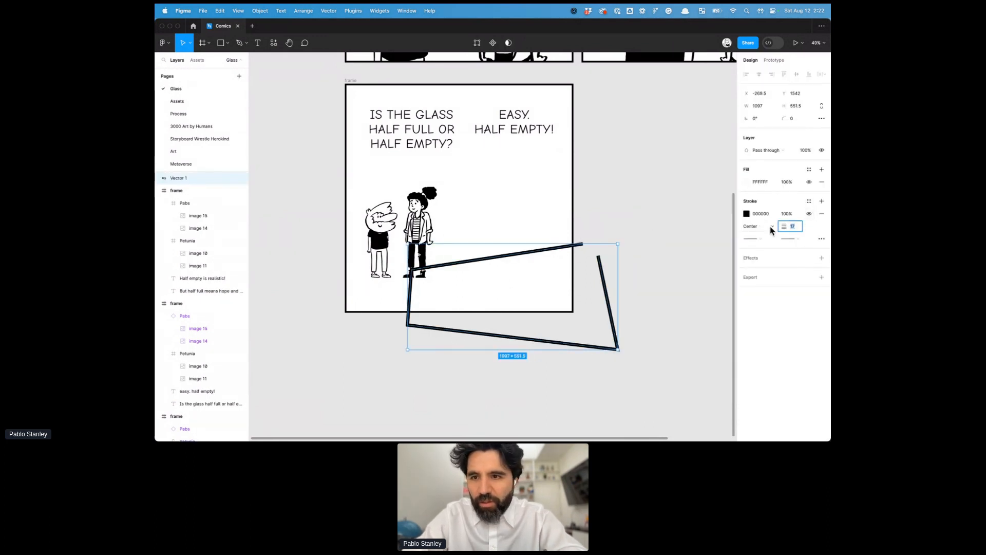
Close the table outline by joining its open endpoints, and move the shape slightly left and down below Petunia's feet.
{"action": "double_click", "coordinate": [602, 266]}
{"action": "left_click_drag", "start_coordinate": [600, 258], "coordinate": [584, 245]}
{"action": "key", "text": "Escape"}
{"action": "left_click_drag", "start_coordinate": [495, 315], "coordinate": [479, 317]}
Move the table's upper-right corner point outward and down to make the tabletop slope gentler.
{"action": "key", "text": "Return"}
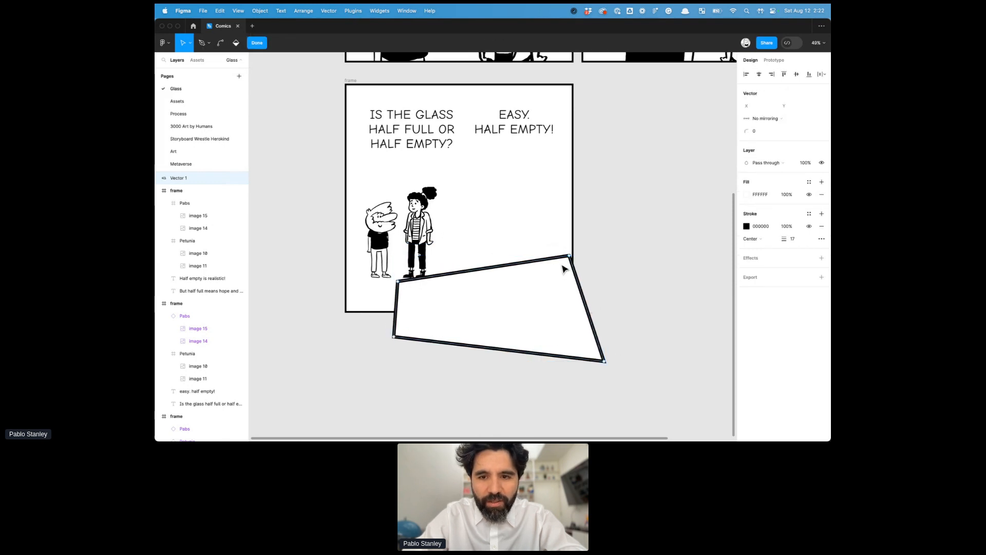
{"action": "left_click_drag", "start_coordinate": [572, 259], "coordinate": [585, 269]}
{"action": "key", "text": "Escape"}
{"action": "key", "text": "Escape"}
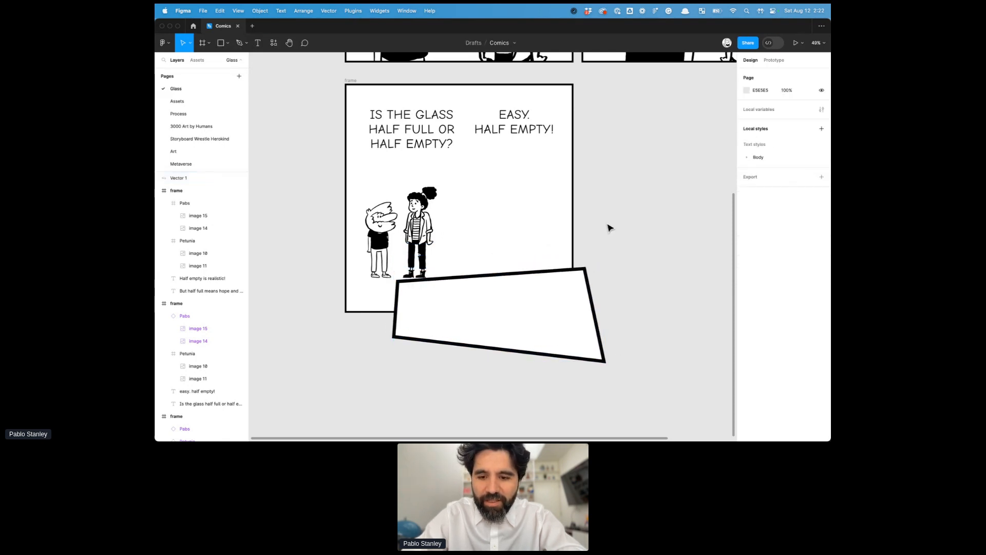
Draw a closed tapered glass outline about 153.5 × 263.5 with the Pen, standing on the table beside Petunia.
{"action": "key", "text": "p"}
{"action": "left_click", "coordinate": [460, 237]}
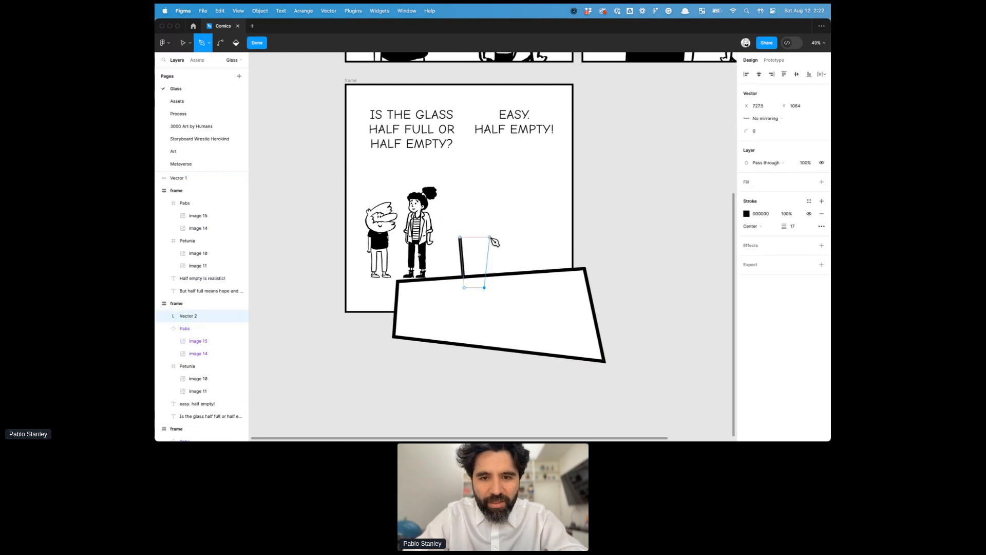
{"action": "left_click", "coordinate": [490, 237]}
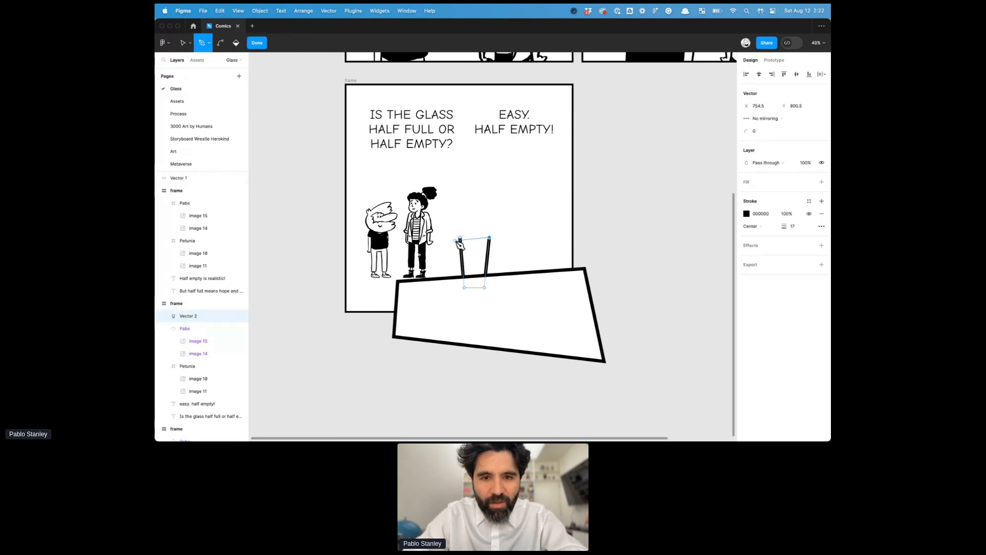
{"action": "left_click", "coordinate": [460, 238]}
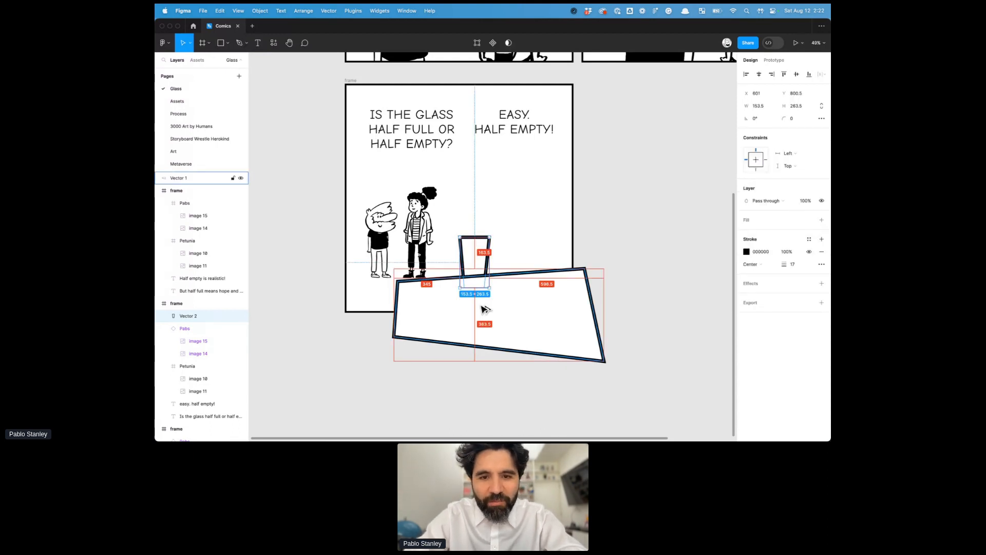
{"action": "left_click", "coordinate": [581, 256]}
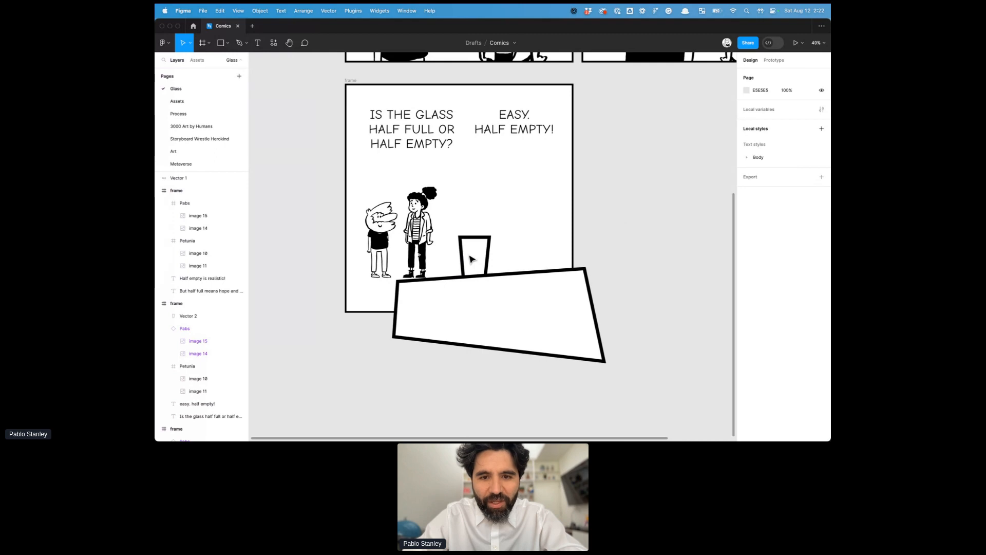
Cut the table shape, paste it inside the third panel's frame, and send it behind the characters, glass and text.
{"action": "left_click", "coordinate": [491, 295]}
{"action": "key", "text": "super+x"}
{"action": "left_click", "coordinate": [447, 143]}
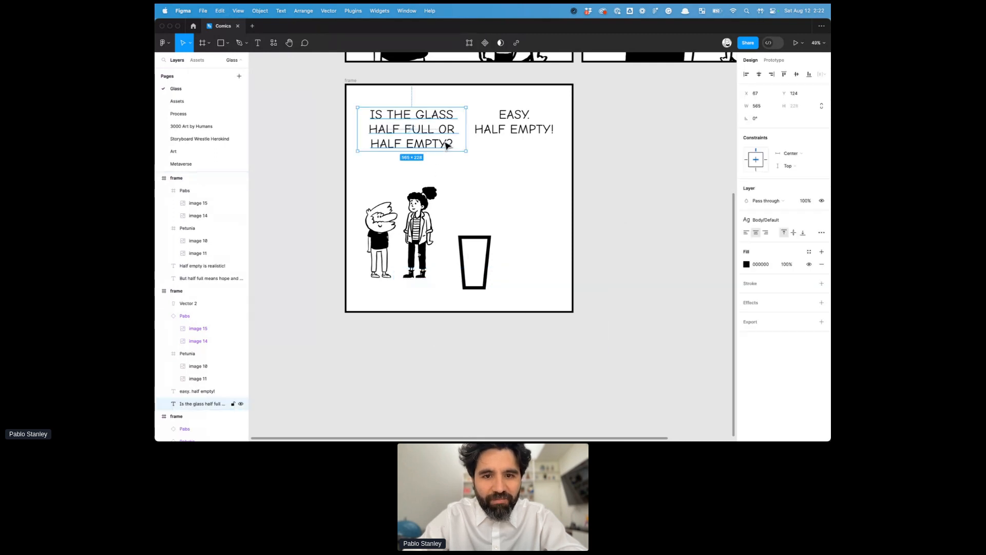
{"action": "key", "text": "super+v"}
{"action": "key", "text": "super+]"}
{"action": "key", "text": "super+]"}
{"action": "key", "text": "super+]"}
{"action": "key", "text": "super+]"}
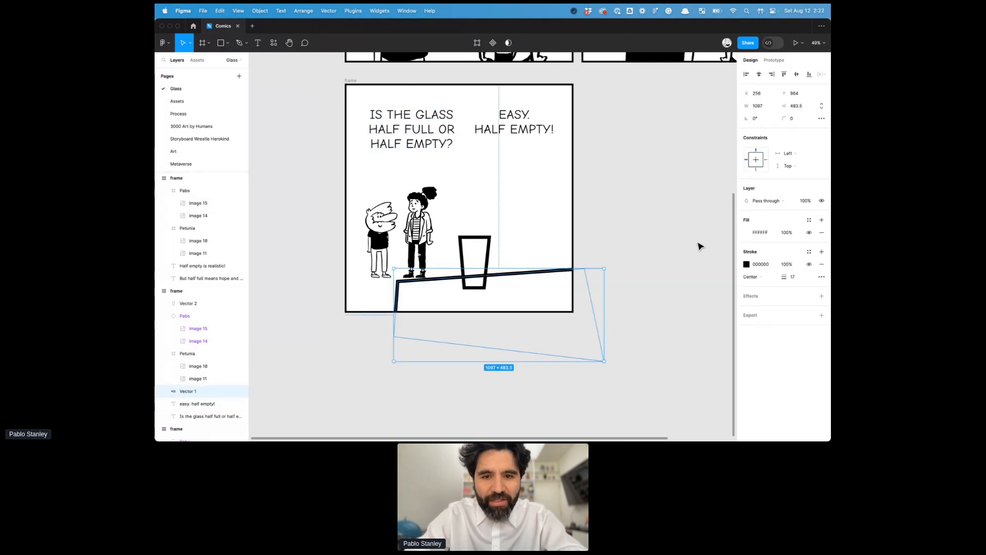
{"action": "key", "text": "["}
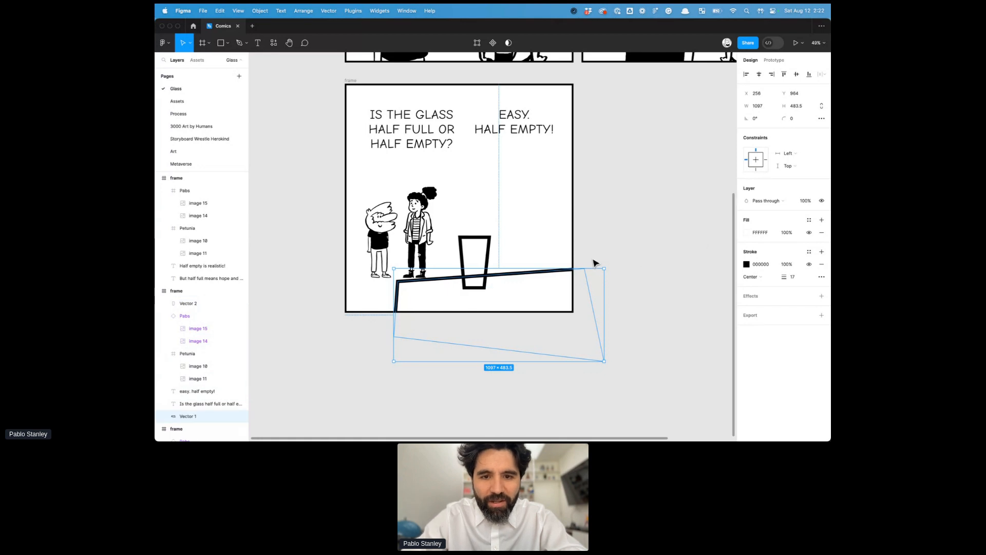
Add a white fill to the glass so it covers the table edge behind it.
{"action": "left_click", "coordinate": [478, 237]}
{"action": "left_click", "coordinate": [822, 220]}
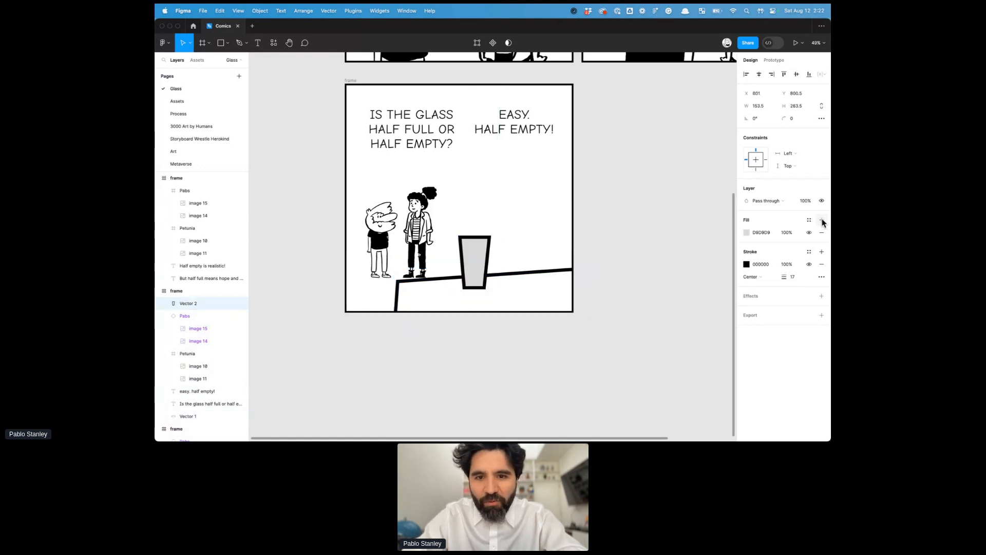
{"action": "left_click", "coordinate": [747, 233]}
{"action": "left_click", "coordinate": [617, 192]}
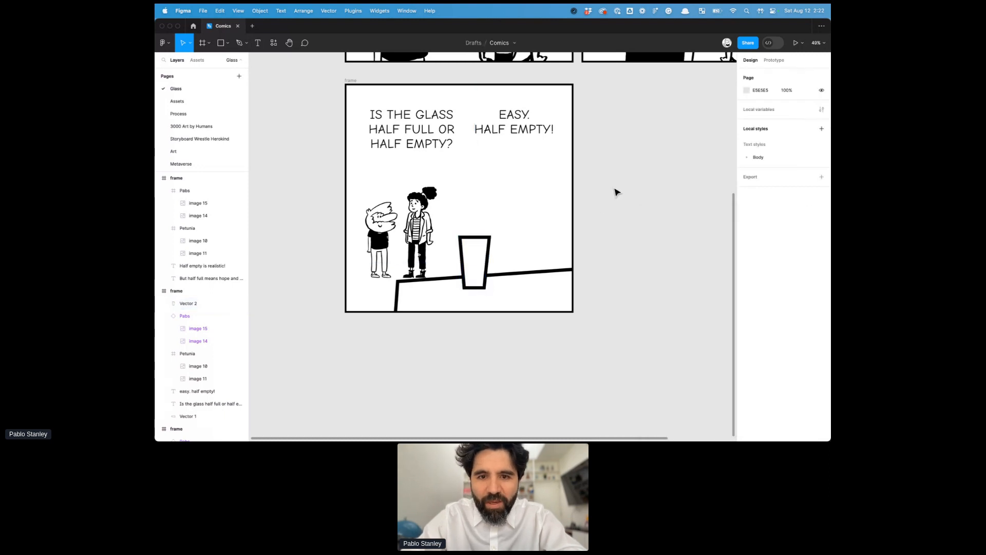
Move the table's lower-left corner point right so the table's side edge is vertical.
{"action": "scroll", "coordinate": [419, 231], "scroll_direction": "up", "scroll_amount": 3}
{"action": "scroll", "coordinate": [418, 231], "scroll_direction": "down", "scroll_amount": 4}
{"action": "left_click", "coordinate": [441, 288]}
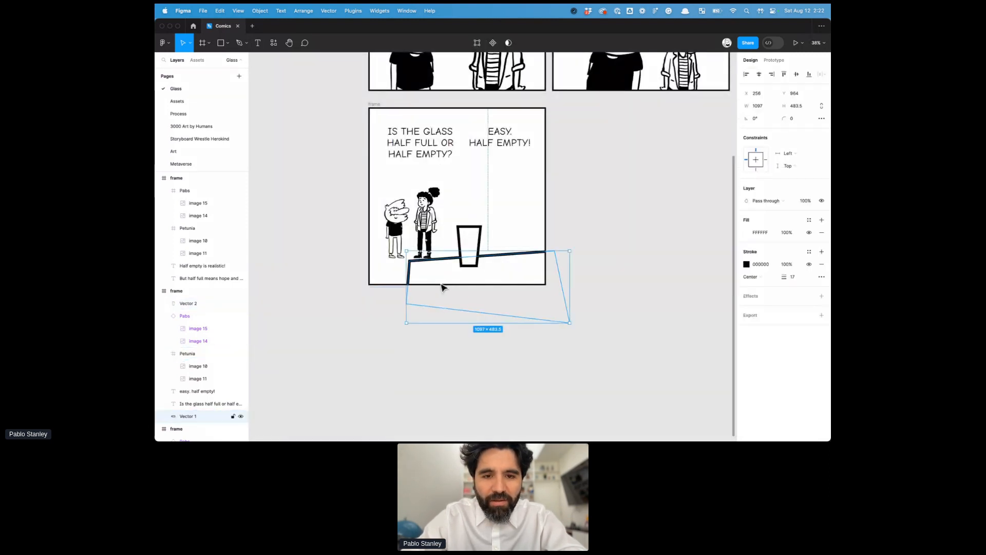
{"action": "double_click", "coordinate": [419, 282]}
{"action": "left_click_drag", "start_coordinate": [386, 337], "coordinate": [434, 299]}
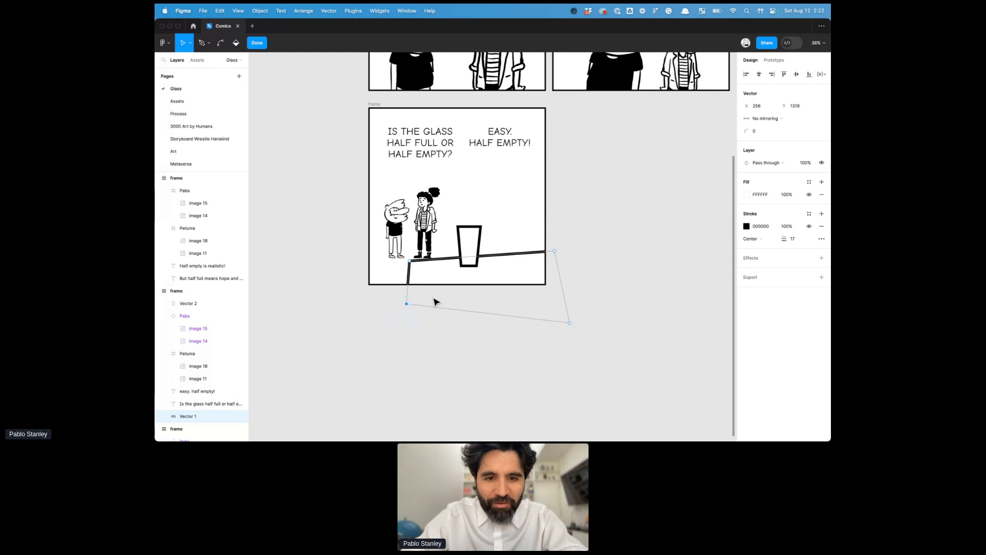
{"action": "key", "text": "Escape"}
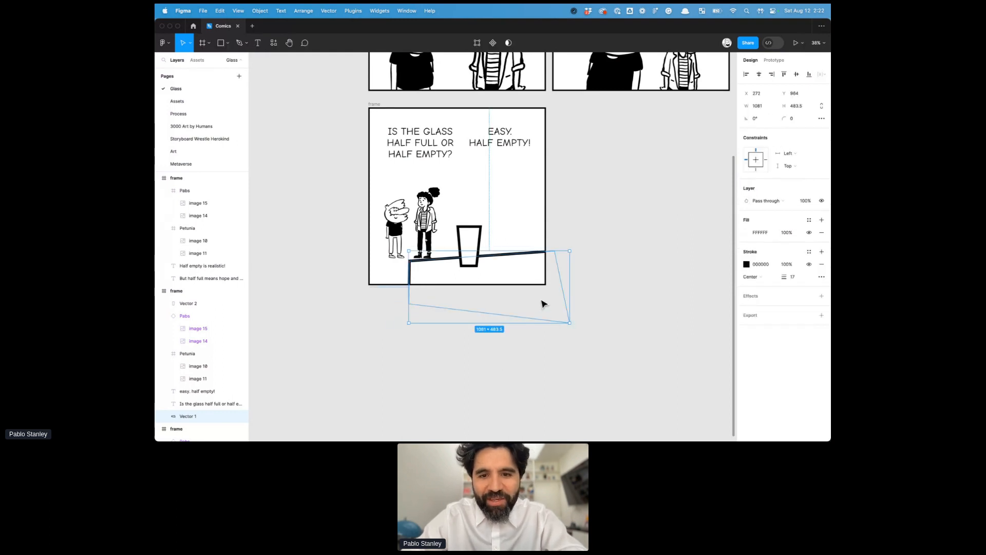
Shift the table's two left corner points together slightly to the right and down.
{"action": "double_click", "coordinate": [539, 284]}
{"action": "left_click_drag", "start_coordinate": [384, 369], "coordinate": [470, 252]}
{"action": "key", "text": "shift+Down"}
{"action": "key", "text": "shift+Right"}
{"action": "key", "text": "shift+Down"}
{"action": "key", "text": "shift+Right"}
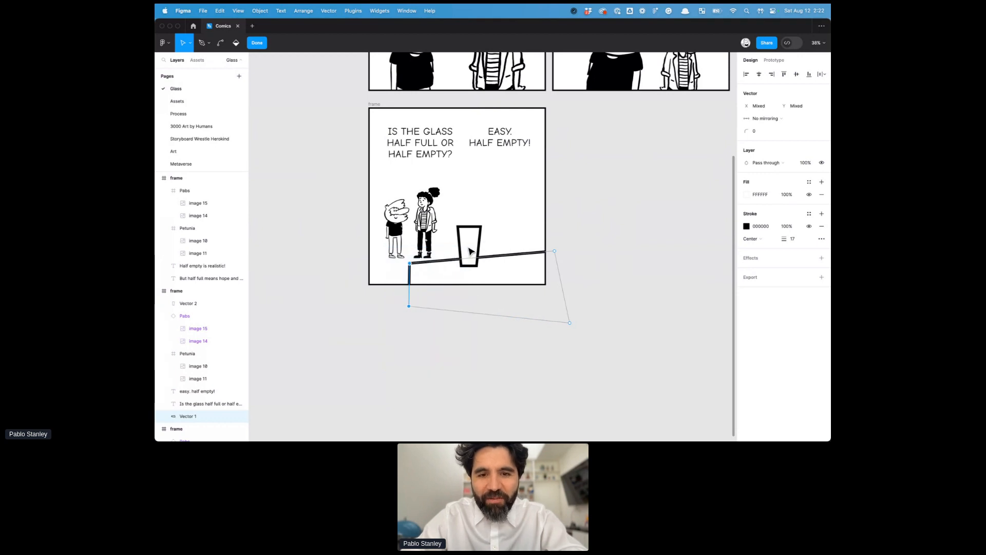
{"action": "key", "text": "Escape"}
{"action": "key", "text": "Escape"}
Move the glass slightly right and down on the table.
{"action": "scroll", "coordinate": [593, 223], "scroll_direction": "up", "scroll_amount": 3}
{"action": "left_click", "coordinate": [605, 276]}
{"action": "left_click_drag", "start_coordinate": [606, 276], "coordinate": [617, 291]}
Scale Pabs and Petunia together to about 346 × 432 and move the pair slightly right and up.
{"action": "left_click", "coordinate": [549, 246]}
{"action": "left_click", "coordinate": [509, 255], "text": "shift"}
{"action": "left_click_drag", "start_coordinate": [566, 204], "coordinate": [563, 211]}
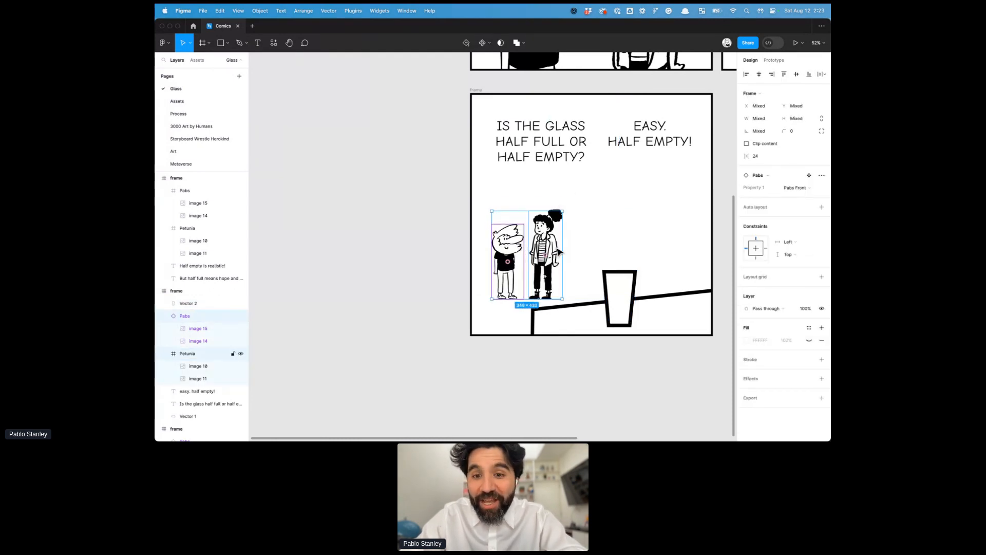
{"action": "left_click", "coordinate": [558, 253]}
{"action": "left_click", "coordinate": [510, 258]}
{"action": "left_click", "coordinate": [549, 248], "text": "shift"}
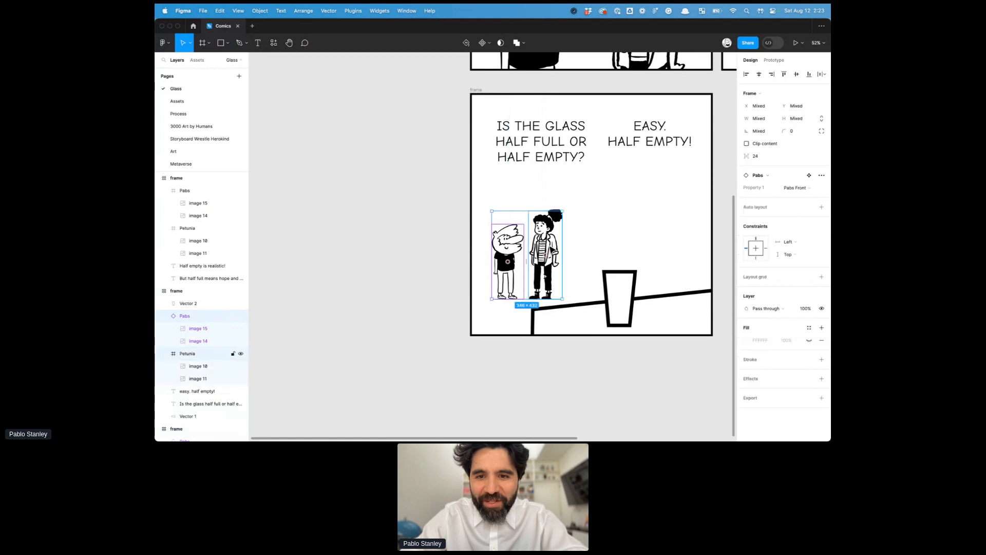
{"action": "left_click_drag", "start_coordinate": [547, 277], "coordinate": [554, 268]}
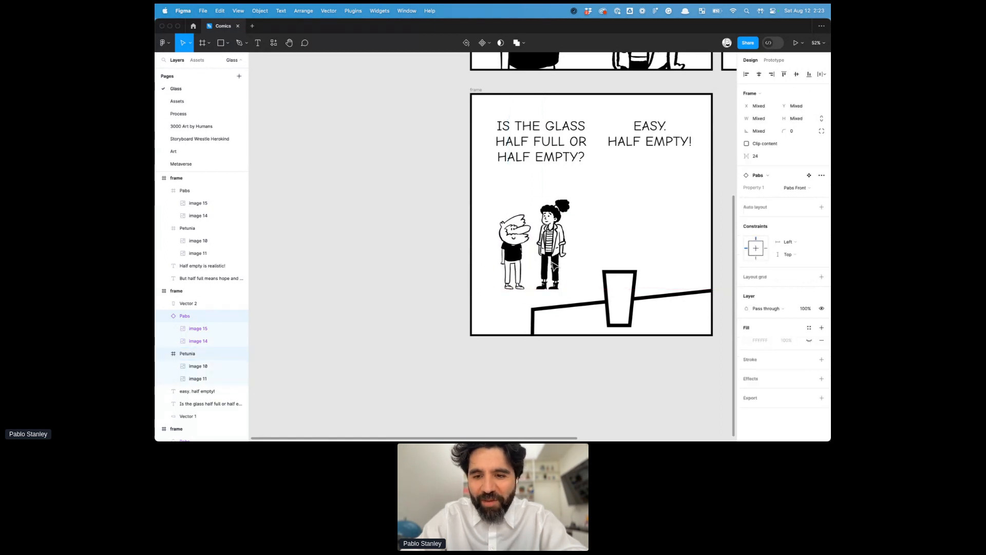
Move the glass slightly up so it overlaps the table edge higher.
{"action": "left_click", "coordinate": [622, 296]}
{"action": "left_click_drag", "start_coordinate": [624, 281], "coordinate": [623, 271]}
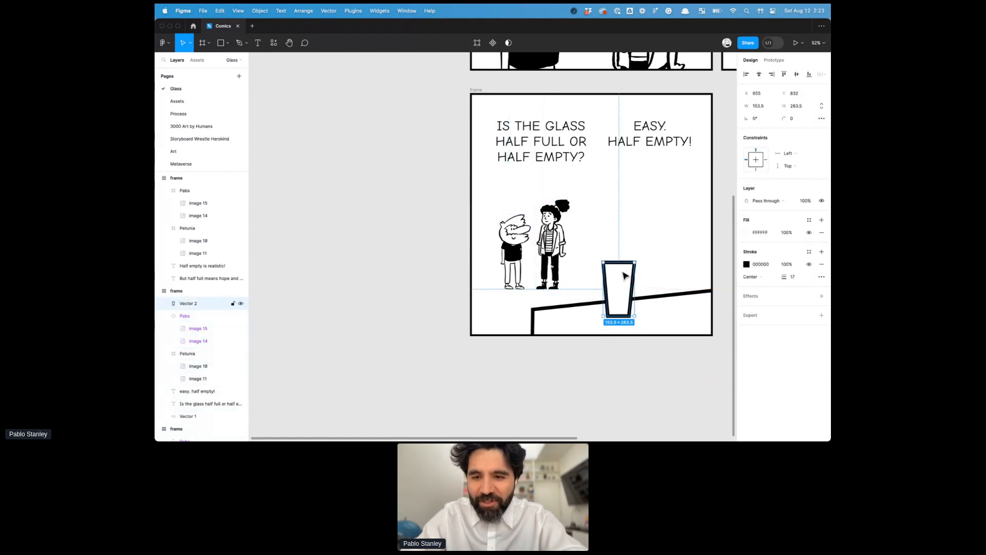
{"action": "scroll", "coordinate": [623, 272], "scroll_direction": "right", "scroll_amount": 3}
Draw an ellipse about 170 × 58 over the glass's rim and apply the glass's white fill and 17 black stroke.
{"action": "left_click", "coordinate": [625, 276]}
{"action": "scroll", "coordinate": [456, 347], "scroll_direction": "up", "scroll_amount": 10}
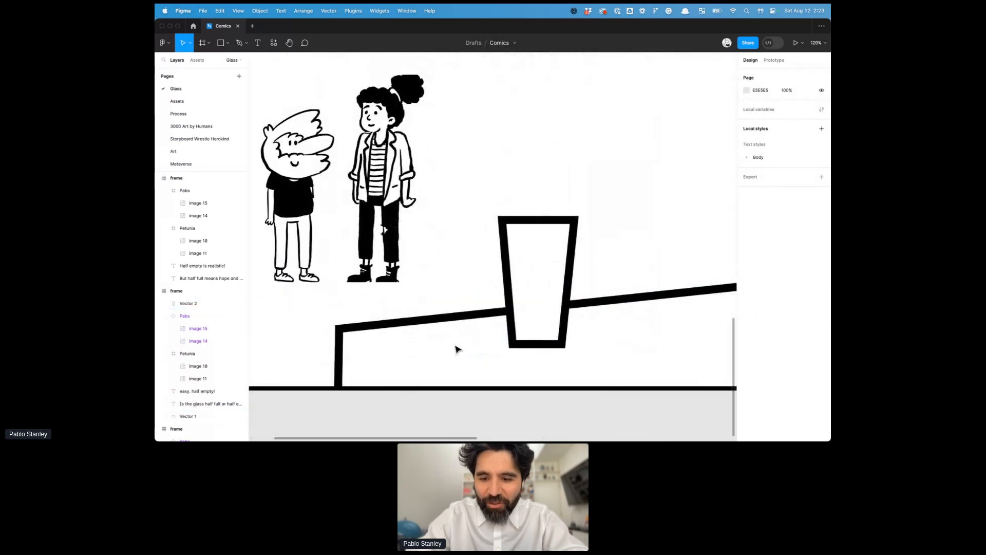
{"action": "key", "text": "o"}
{"action": "mouse_move", "coordinate": [504, 212]}
{"action": "left_mouse_down"}
{"action": "mouse_move", "coordinate": [585, 240]}
{"action": "mouse_move", "coordinate": [553, 222]}
{"action": "left_mouse_up"}
{"action": "left_click", "coordinate": [554, 271]}
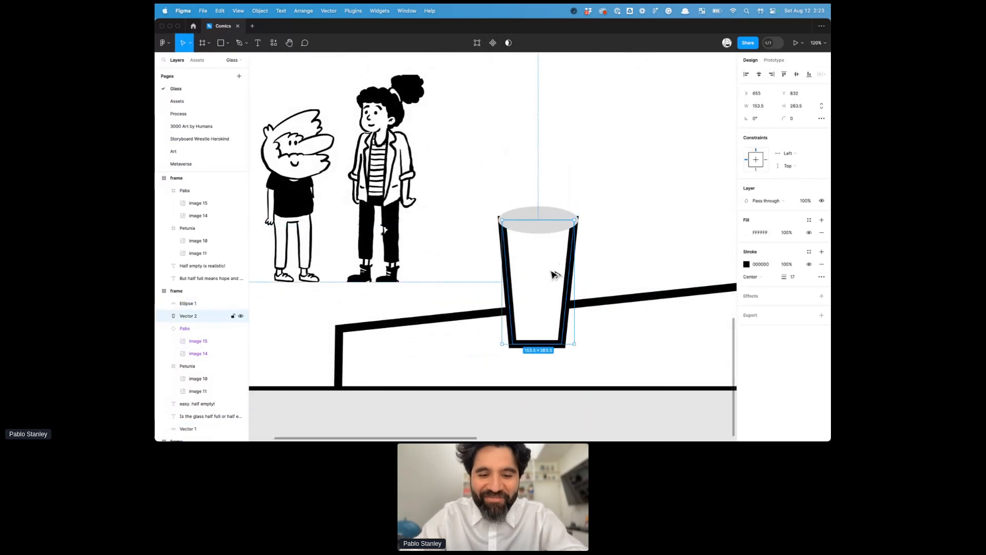
{"action": "left_click", "coordinate": [557, 213]}
{"action": "key", "text": "super+alt+v"}
Narrow the table from its left side so its corner sits just beside the glass.
{"action": "scroll", "coordinate": [554, 208], "scroll_direction": "down", "scroll_amount": 5}
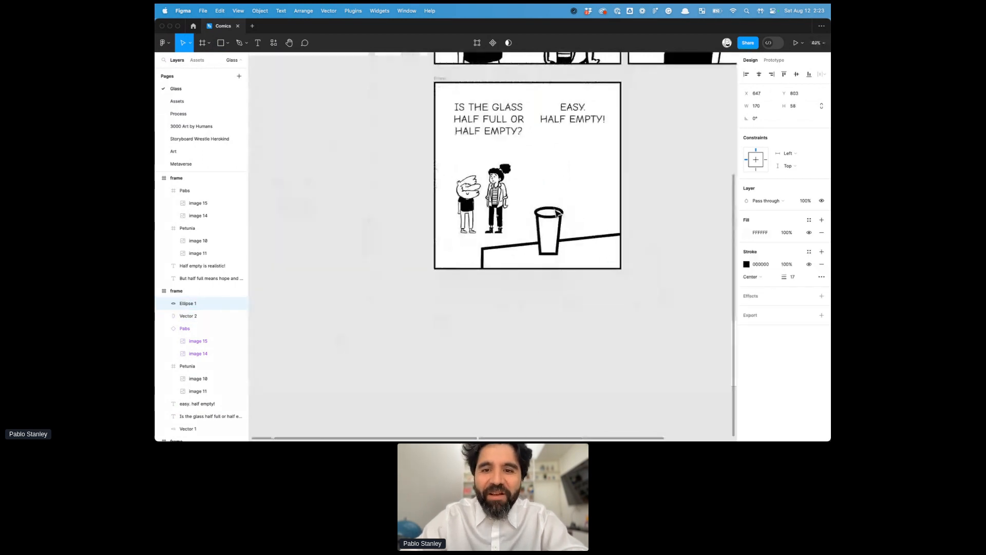
{"action": "left_click", "coordinate": [491, 265]}
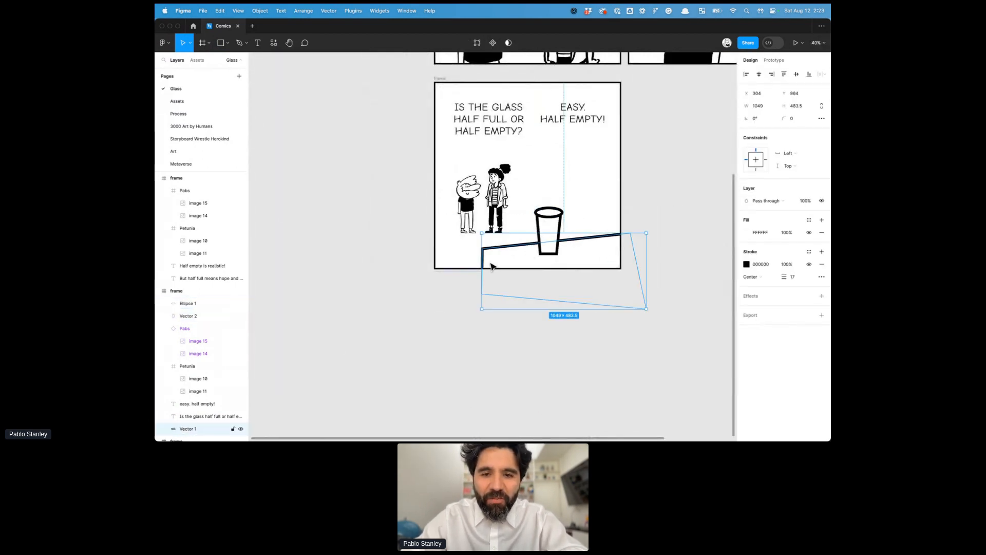
{"action": "left_click_drag", "start_coordinate": [479, 256], "coordinate": [528, 257]}
Group the glass body with its rim ellipse, tilt the group left to about 58°, and place it tipping over the table's corner.
{"action": "left_click", "coordinate": [546, 213]}
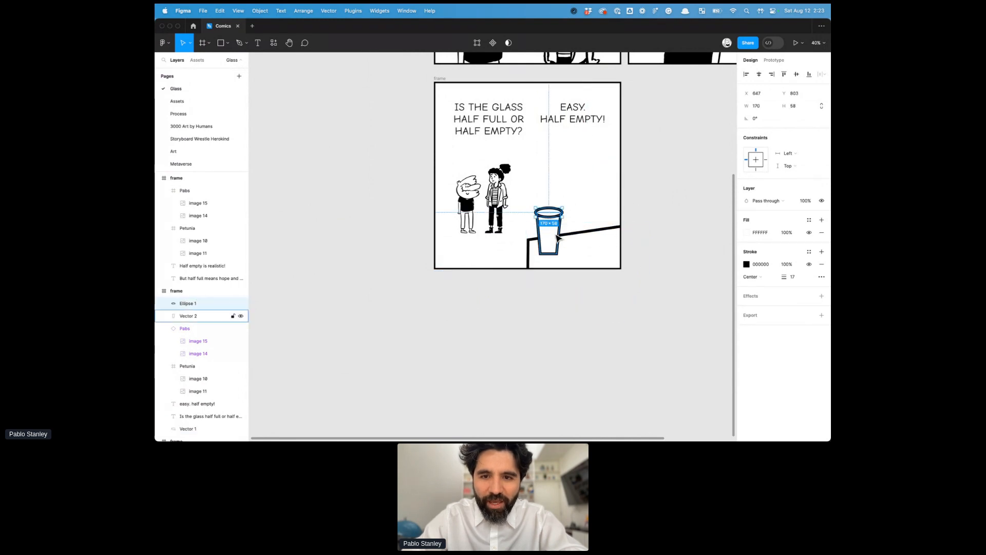
{"action": "left_click", "coordinate": [549, 234], "text": "shift"}
{"action": "scroll", "coordinate": [550, 233], "scroll_direction": "up", "scroll_amount": 3}
{"action": "key", "text": "super+g"}
{"action": "left_click_drag", "start_coordinate": [577, 192], "coordinate": [536, 173]}
{"action": "left_click_drag", "start_coordinate": [541, 234], "coordinate": [512, 238]}
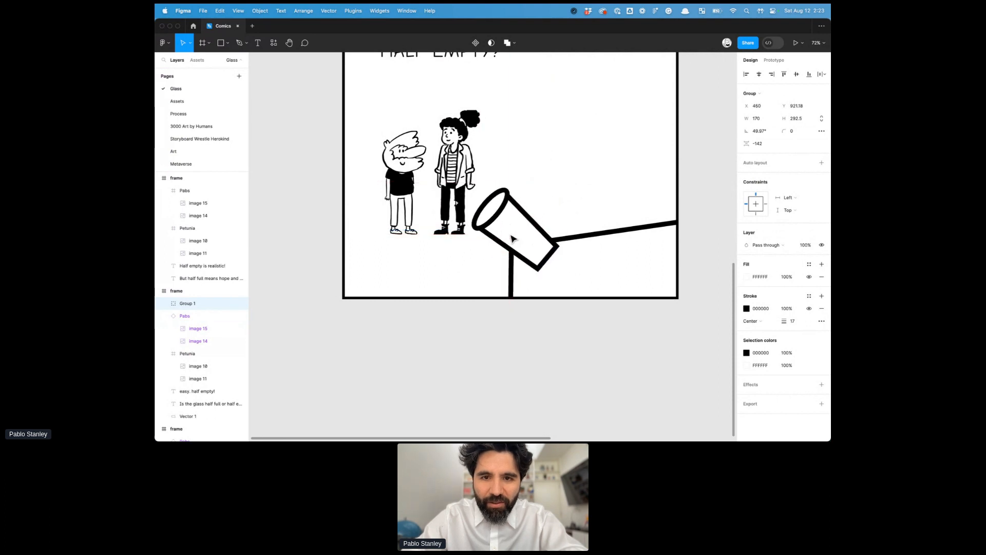
{"action": "left_click_drag", "start_coordinate": [501, 180], "coordinate": [494, 186]}
{"action": "left_click_drag", "start_coordinate": [510, 244], "coordinate": [500, 250]}
Move both characters up and left of the tipping glass and scale them together to about 276 × 345.
{"action": "left_click", "coordinate": [441, 162]}
{"action": "left_click", "coordinate": [394, 163], "text": "shift"}
{"action": "left_click_drag", "start_coordinate": [450, 160], "coordinate": [438, 134]}
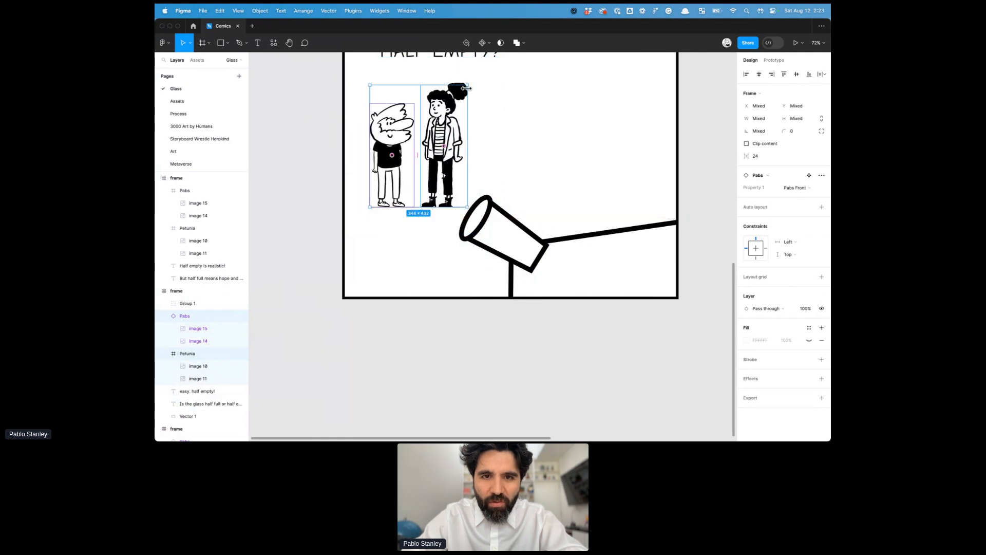
{"action": "left_click_drag", "start_coordinate": [466, 85], "coordinate": [449, 108]}
{"action": "left_click_drag", "start_coordinate": [437, 145], "coordinate": [444, 150]}
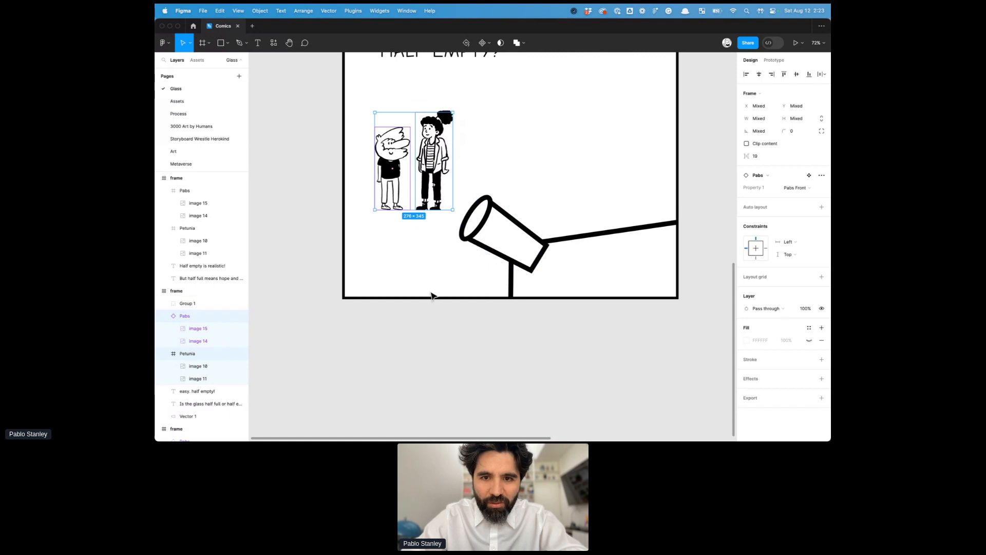
Switch to Notion to copy Petunia's Panel 3 line "The glass!" and return to Figma with the third panel's first caption open for editing.
{"action": "scroll", "coordinate": [639, 153], "scroll_direction": "down", "scroll_amount": 5}
{"action": "left_click", "coordinate": [707, 141]}
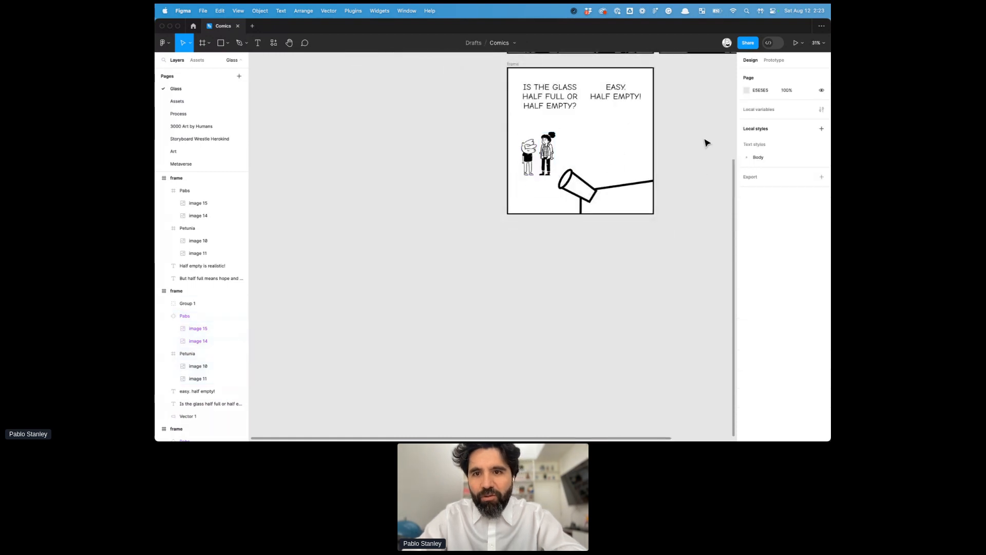
{"action": "key", "text": "super+Tab"}
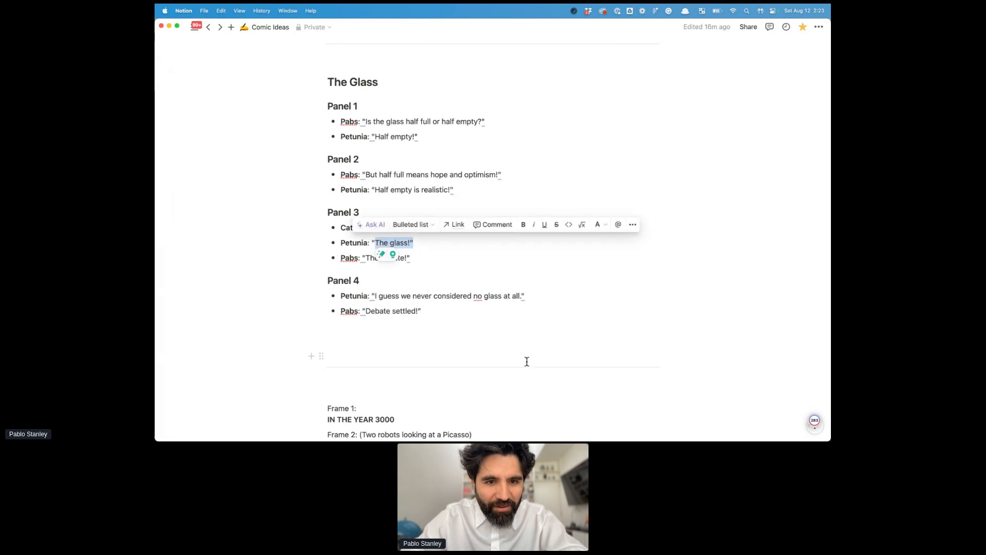
{"action": "key", "text": "super+Tab"}
{"action": "left_click", "coordinate": [560, 110]}
{"action": "key", "text": "Return"}
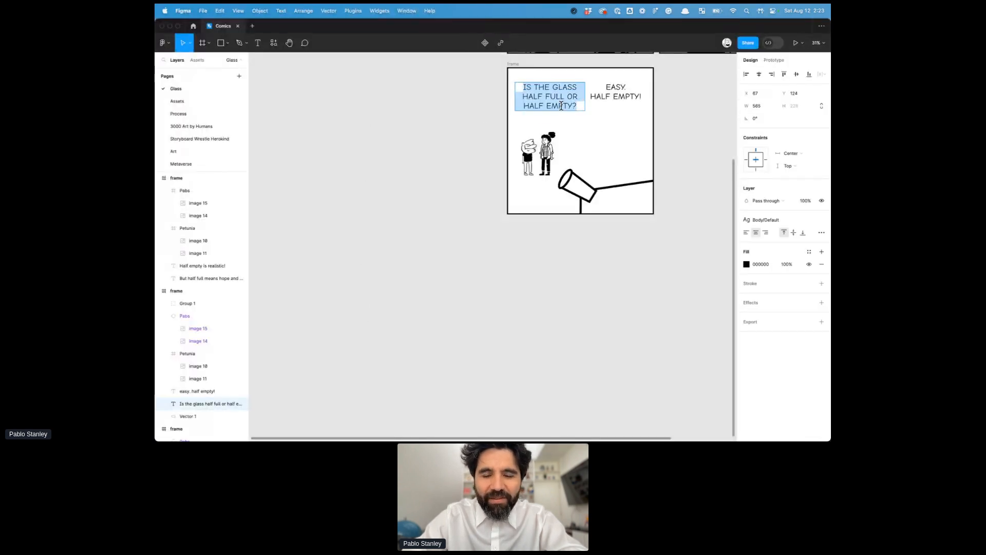
Swap the third panel's characters, placing Petunia on the left and Pabs slightly lower beside the glass.
{"action": "scroll", "coordinate": [560, 108], "scroll_direction": "up", "scroll_amount": 5}
{"action": "scroll", "coordinate": [561, 105], "scroll_direction": "up", "scroll_amount": 3}
{"action": "scroll", "coordinate": [561, 105], "scroll_direction": "left", "scroll_amount": 3}
{"action": "left_click", "coordinate": [553, 305]}
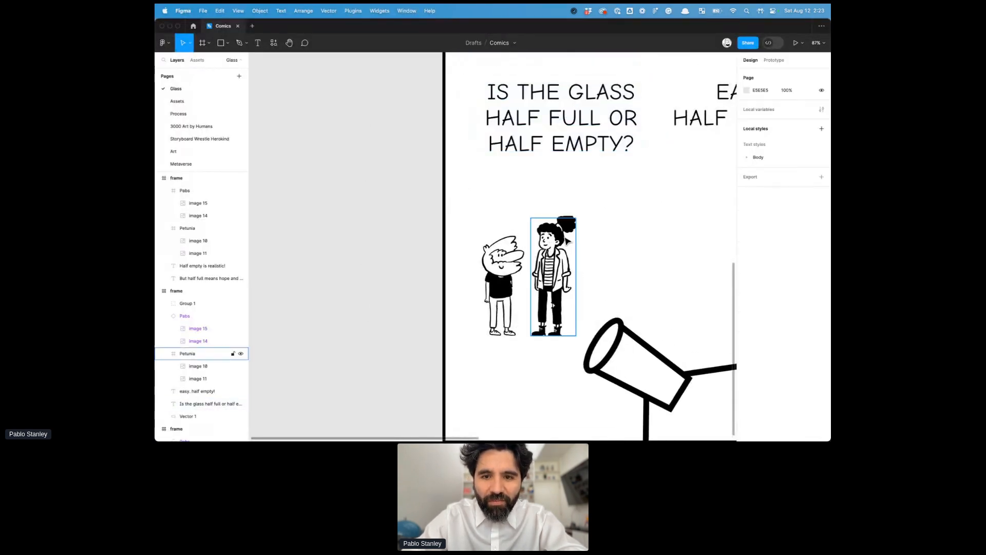
{"action": "left_click_drag", "start_coordinate": [552, 305], "coordinate": [465, 305]}
{"action": "left_click", "coordinate": [512, 268]}
{"action": "left_click_drag", "start_coordinate": [511, 267], "coordinate": [550, 278]}
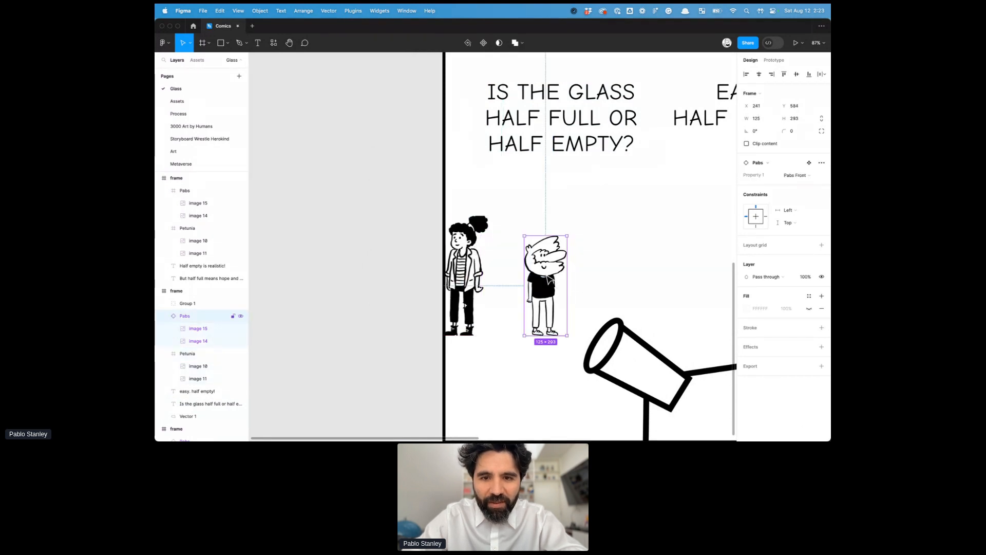
{"action": "left_click_drag", "start_coordinate": [465, 283], "coordinate": [554, 297]}
{"action": "left_click", "coordinate": [551, 278]}
{"action": "left_click_drag", "start_coordinate": [496, 216], "coordinate": [506, 227]}
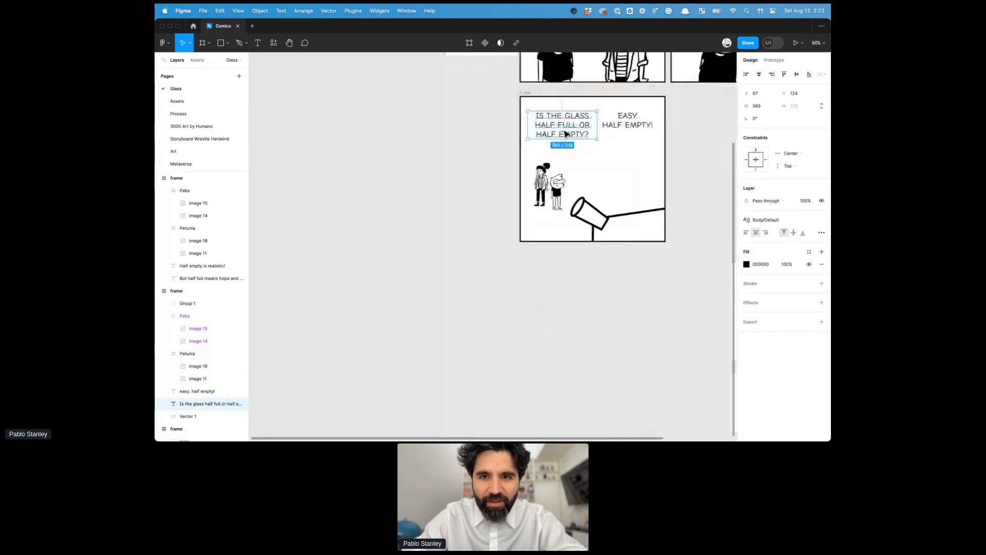
Replace the third panel's captions with "The glass!"" and "the debate", narrow both boxes to two lines, and lower the second caption.
{"action": "type", "text": "The glass!\""}
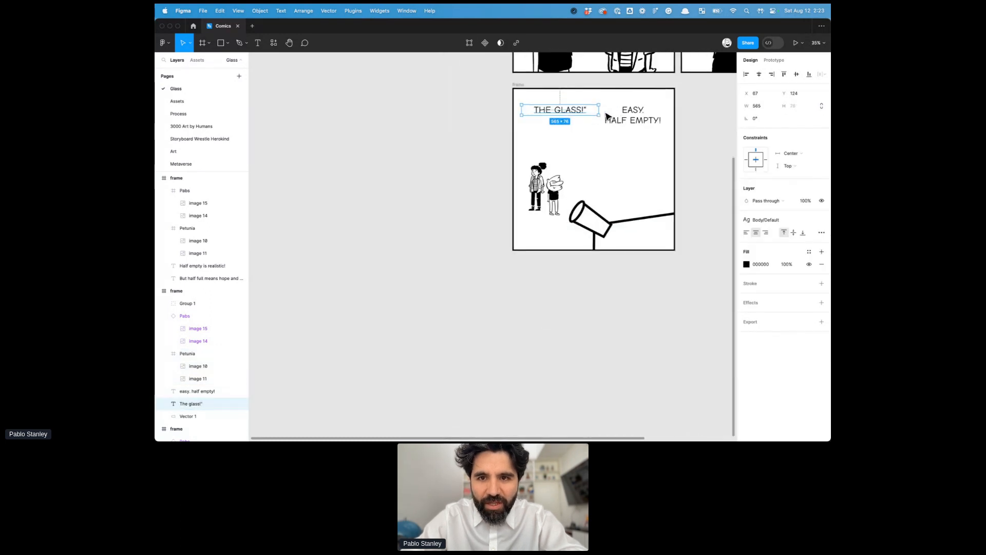
{"action": "left_click_drag", "start_coordinate": [600, 110], "coordinate": [570, 111]}
{"action": "left_click", "coordinate": [634, 111]}
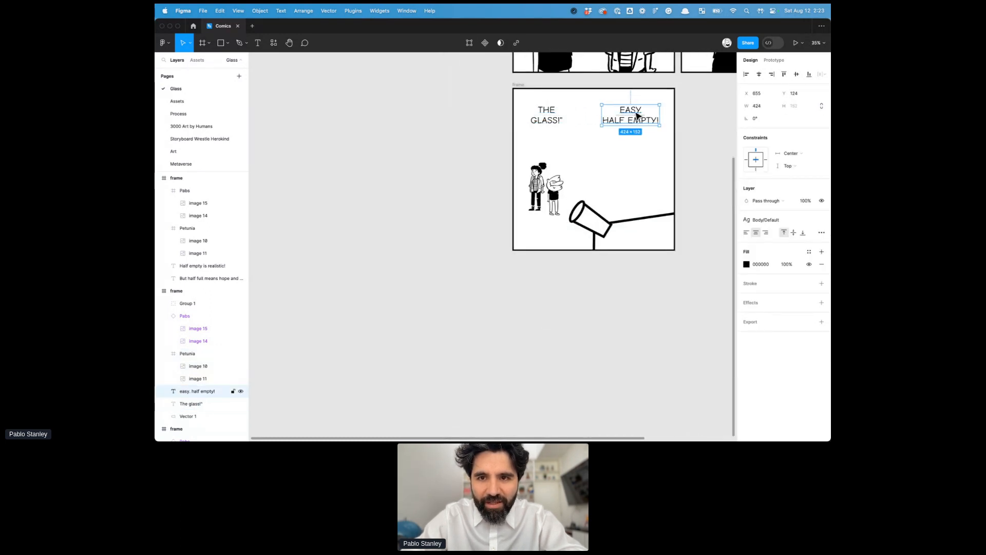
{"action": "double_click", "coordinate": [635, 111]}
{"action": "type", "text": "the"}
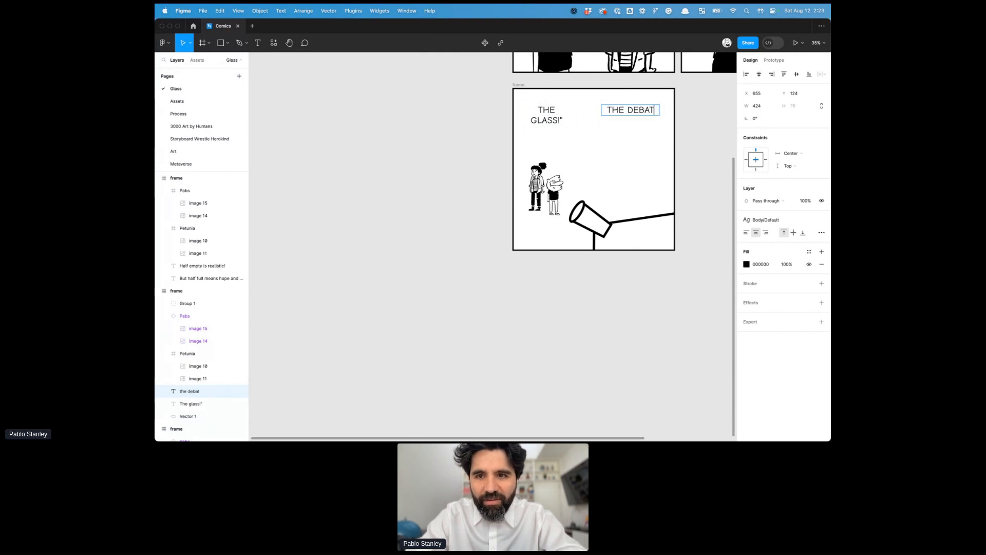
{"action": "left_click_drag", "start_coordinate": [661, 109], "coordinate": [581, 142]}
Nudge the tilted glass right and slightly up over the table's corner.
{"action": "scroll", "coordinate": [588, 131], "scroll_direction": "up", "scroll_amount": 5}
{"action": "scroll", "coordinate": [512, 124], "scroll_direction": "down", "scroll_amount": 5}
{"action": "key", "text": "z"}
{"action": "left_click_drag", "start_coordinate": [437, 86], "coordinate": [683, 315]}
{"action": "left_click", "coordinate": [469, 333]}
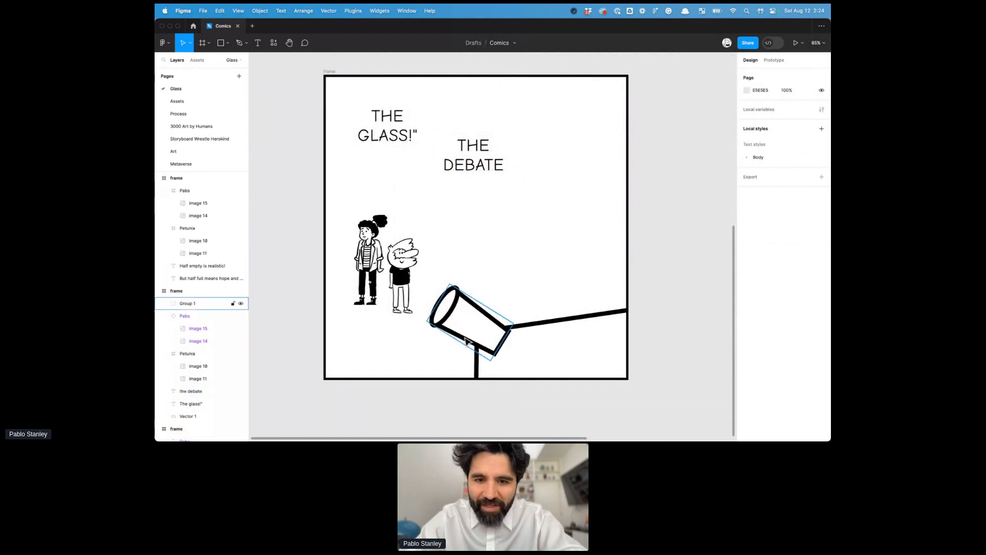
{"action": "key", "text": "shift+Right"}
{"action": "key", "text": "shift+Right"}
{"action": "key", "text": "shift+Right"}
{"action": "key", "text": "shift+Right"}
{"action": "key", "text": "shift+Up"}
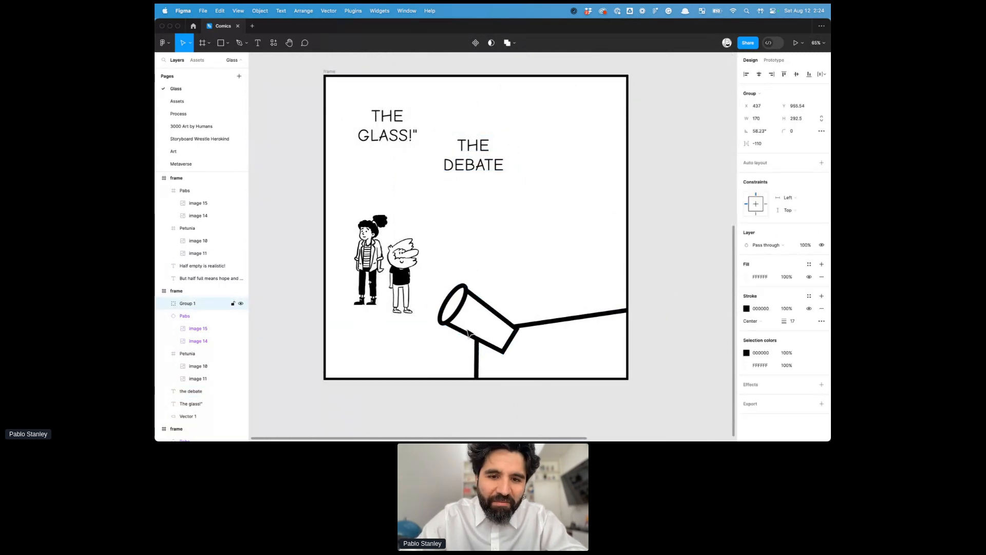
Shift Pabs slightly toward the glass, and flip Petunia horizontally and nudge her left.
{"action": "left_click_drag", "start_coordinate": [404, 278], "coordinate": [408, 276]}
{"action": "left_click", "coordinate": [370, 257]}
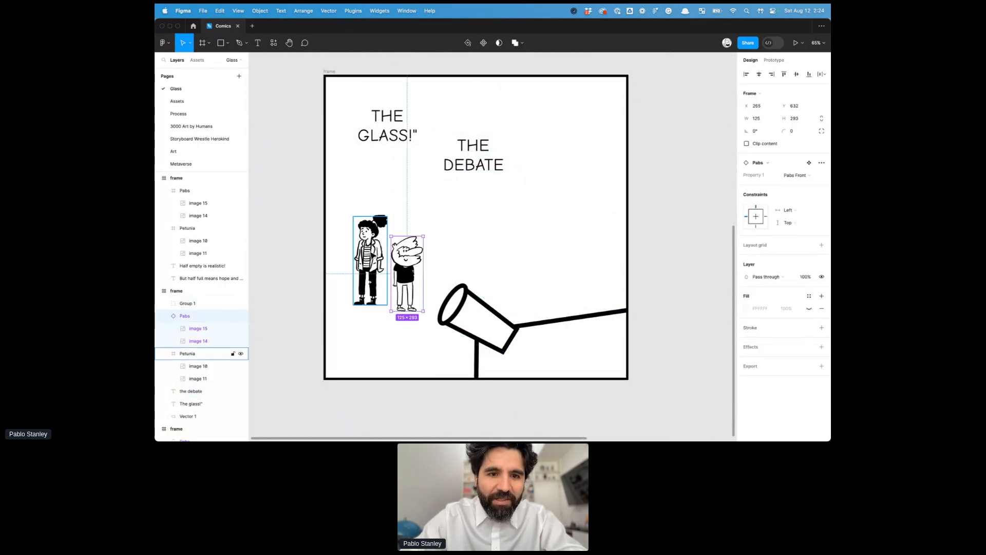
{"action": "key", "text": "shift+h"}
{"action": "key", "text": "shift+Left"}
{"action": "key", "text": "shift+Left"}
{"action": "key", "text": "shift+Left"}
{"action": "key", "text": "shift+Left"}
{"action": "key", "text": "shift+Left"}
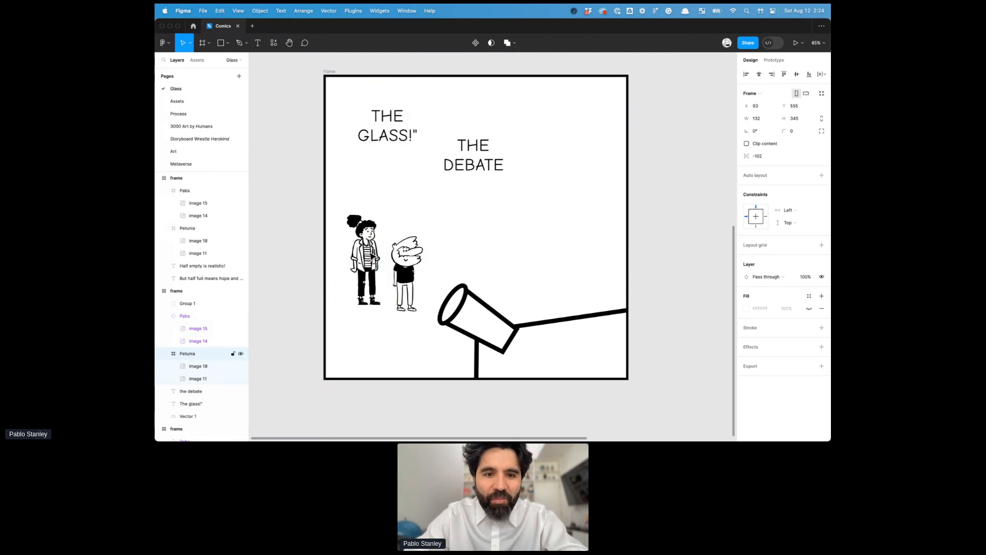
{"action": "left_click", "coordinate": [684, 206]}
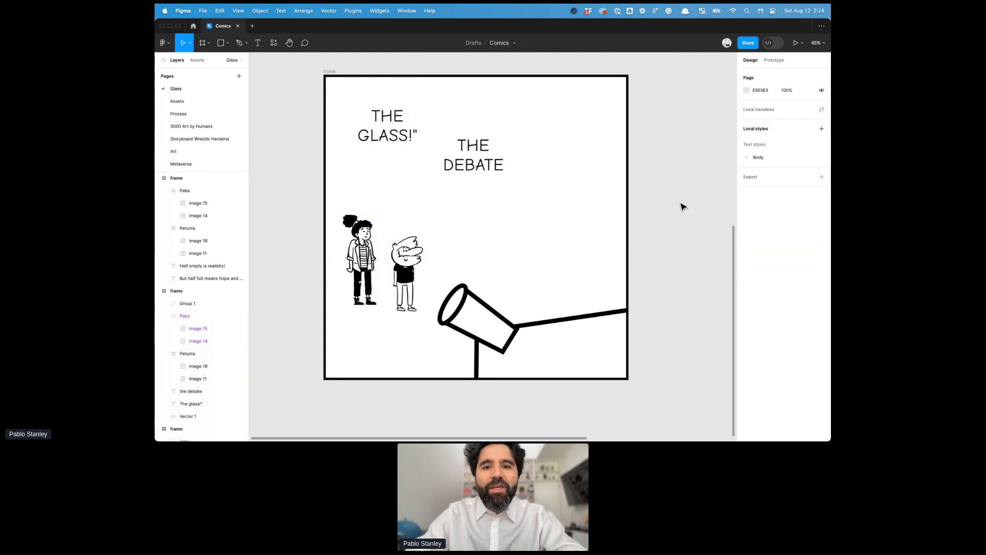
Move the third panel's frame up to tighten the gap below the first panel.
{"action": "scroll", "coordinate": [682, 207], "scroll_direction": "down", "scroll_amount": 5}
{"action": "scroll", "coordinate": [626, 233], "scroll_direction": "up", "scroll_amount": 3}
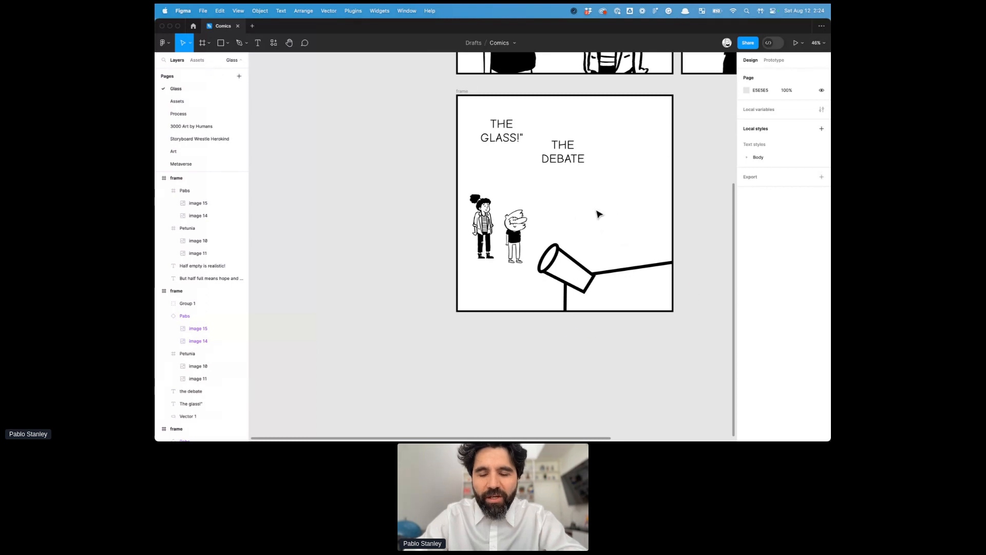
{"action": "scroll", "coordinate": [619, 221], "scroll_direction": "down", "scroll_amount": 4}
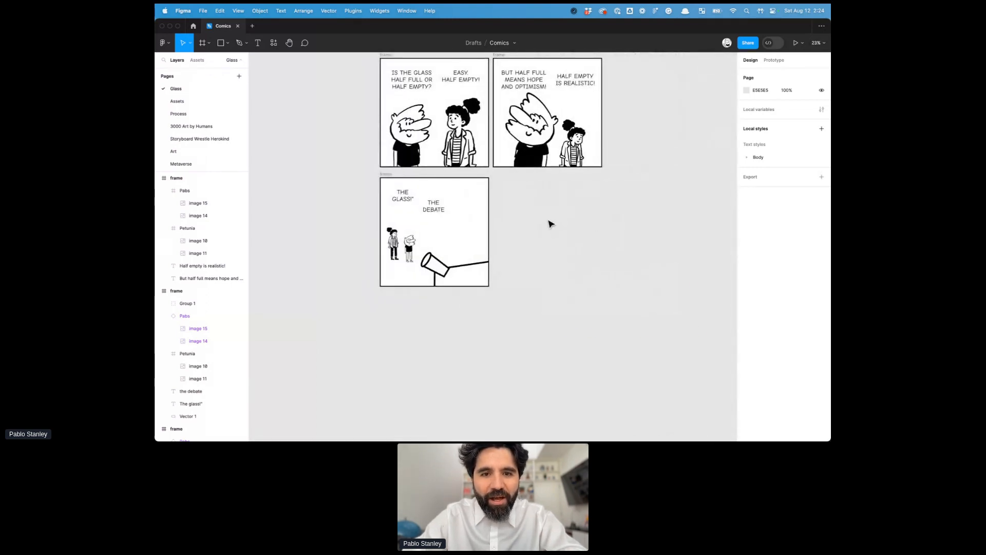
{"action": "left_click_drag", "start_coordinate": [383, 196], "coordinate": [383, 191]}
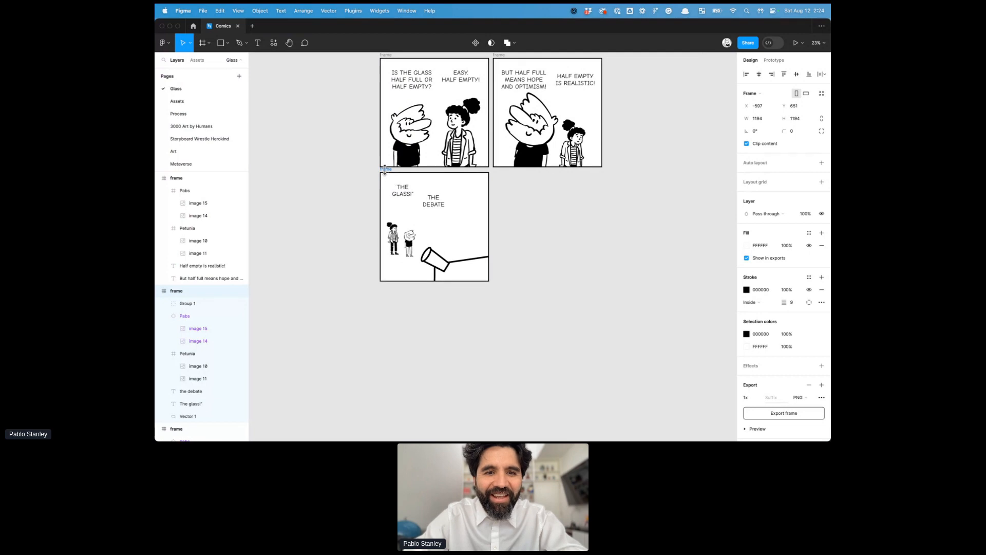
{"action": "left_click", "coordinate": [358, 214]}
Duplicate the first panel and place the copy below the second panel as the fourth panel.
{"action": "left_click_drag", "start_coordinate": [394, 63], "coordinate": [632, 350]}
{"action": "left_click", "coordinate": [623, 225]}
{"action": "scroll", "coordinate": [623, 225], "scroll_direction": "left", "scroll_amount": 2}
Scale the fourth panel's Pabs and Petunia down together into small full-body figures.
{"action": "left_click", "coordinate": [496, 277]}
{"action": "left_click", "coordinate": [596, 241], "text": "shift"}
{"action": "left_click_drag", "start_coordinate": [633, 200], "coordinate": [560, 233]}
Align the fourth panel's two dialogue texts on their vertical centres.
{"action": "left_click", "coordinate": [511, 162]}
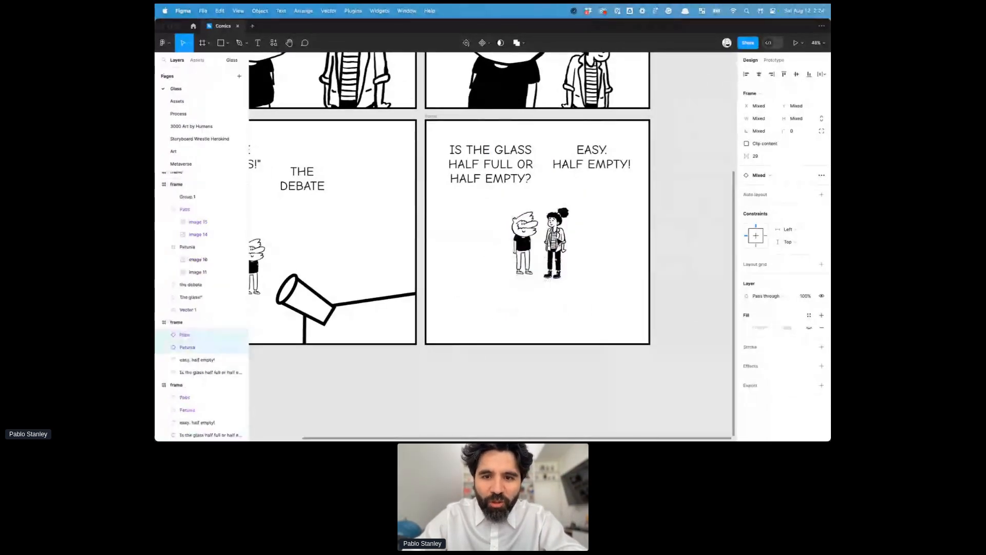
{"action": "left_click", "coordinate": [584, 162], "text": "shift"}
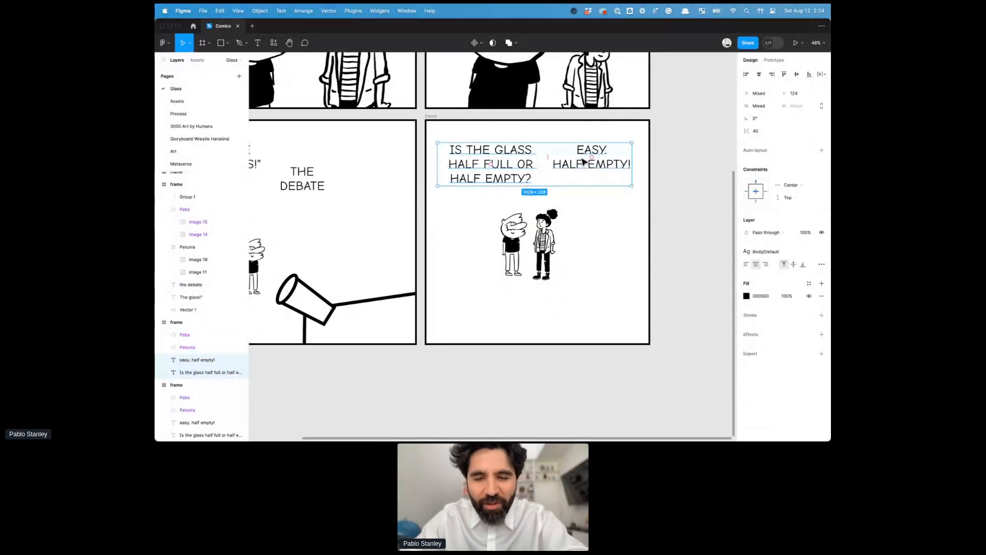
{"action": "left_click", "coordinate": [797, 74]}
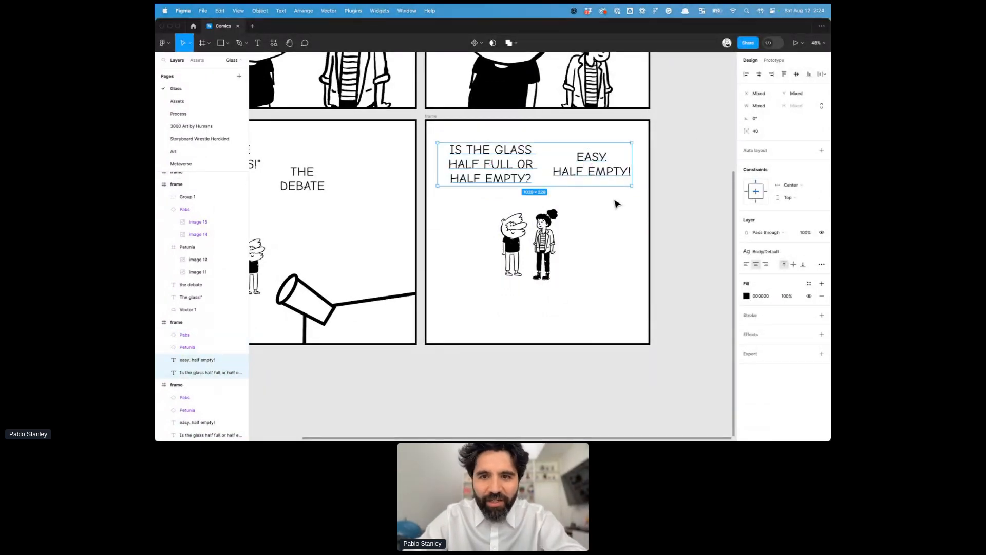
{"action": "scroll", "coordinate": [617, 202], "scroll_direction": "up", "scroll_amount": 3}
{"action": "scroll", "coordinate": [616, 202], "scroll_direction": "right", "scroll_amount": 1}
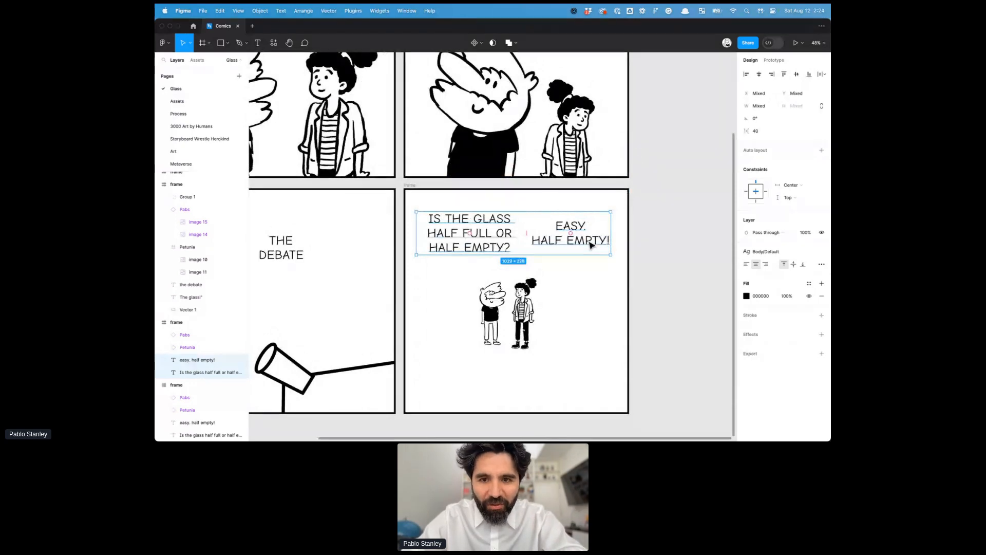
{"action": "left_click", "coordinate": [590, 242]}
{"action": "scroll", "coordinate": [591, 245], "scroll_direction": "down", "scroll_amount": 2}
{"action": "scroll", "coordinate": [591, 245], "scroll_direction": "left", "scroll_amount": 2}
{"action": "scroll", "coordinate": [591, 245], "scroll_direction": "left", "scroll_amount": 1}
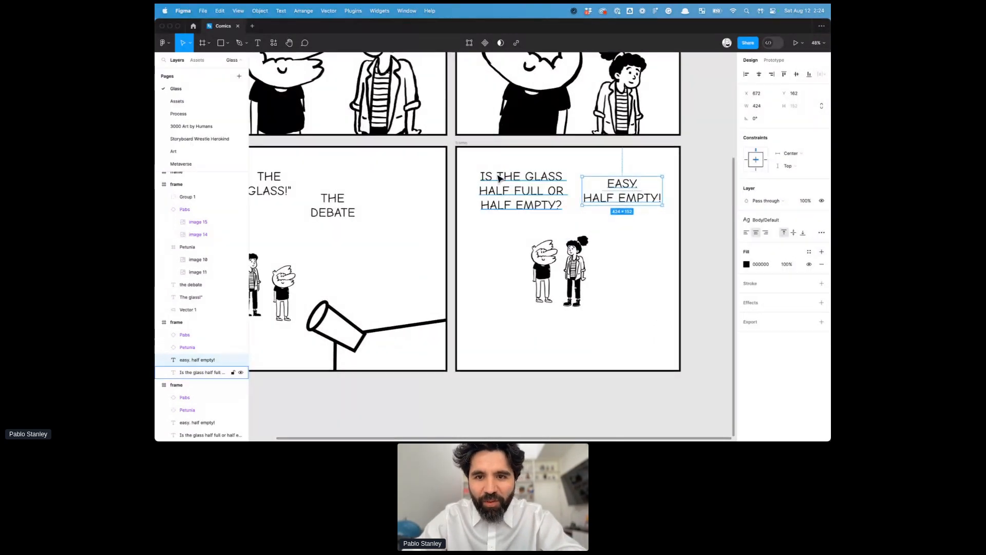
Replace the fourth panel's first dialogue with Petunia's "I guess we never considered no glass at all." from the Notion script, and widen its text box.
{"action": "left_click", "coordinate": [514, 199]}
{"action": "key", "text": "super+Tab"}
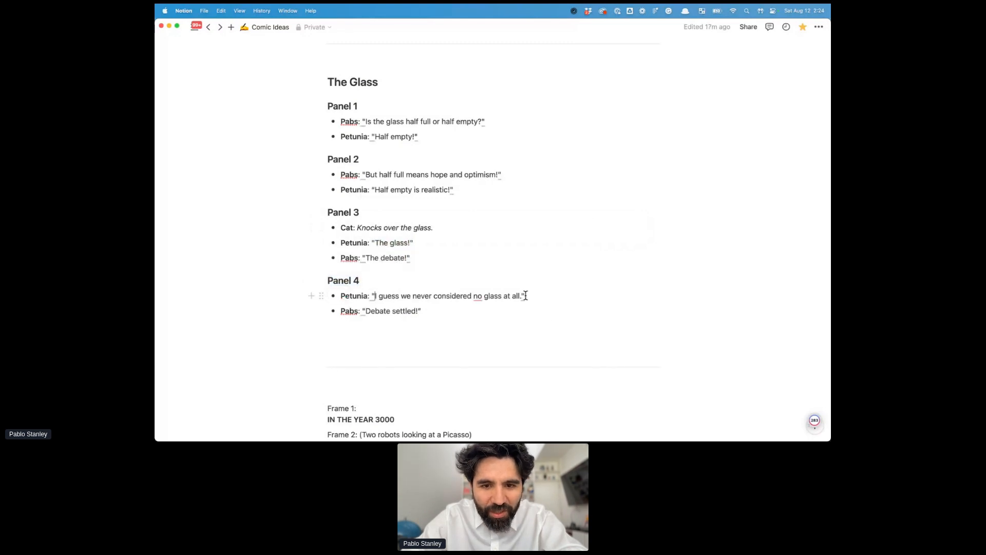
{"action": "left_click_drag", "start_coordinate": [525, 296], "coordinate": [374, 296]}
{"action": "key", "text": "super+Tab"}
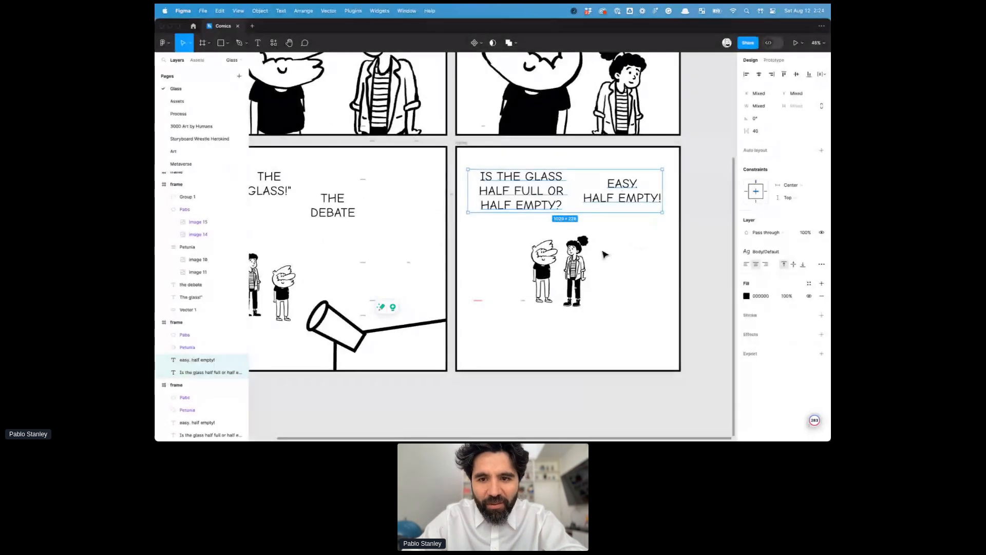
{"action": "double_click", "coordinate": [530, 183]}
{"action": "type", "text": "I GUESS WE NEVER CONSIDERED NO GLASS AT ALL."}
{"action": "key", "text": "Escape"}
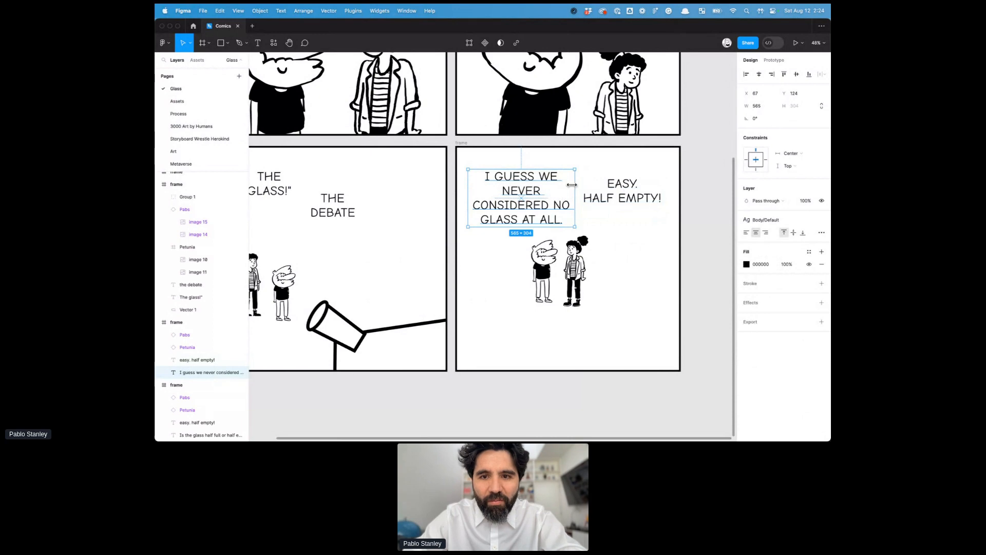
{"action": "left_click_drag", "start_coordinate": [572, 185], "coordinate": [599, 185]}
Replace "Easy, half empty!" in the fourth panel with Pabs's "Debate settled!" copied from the Notion script.
{"action": "left_click", "coordinate": [637, 199]}
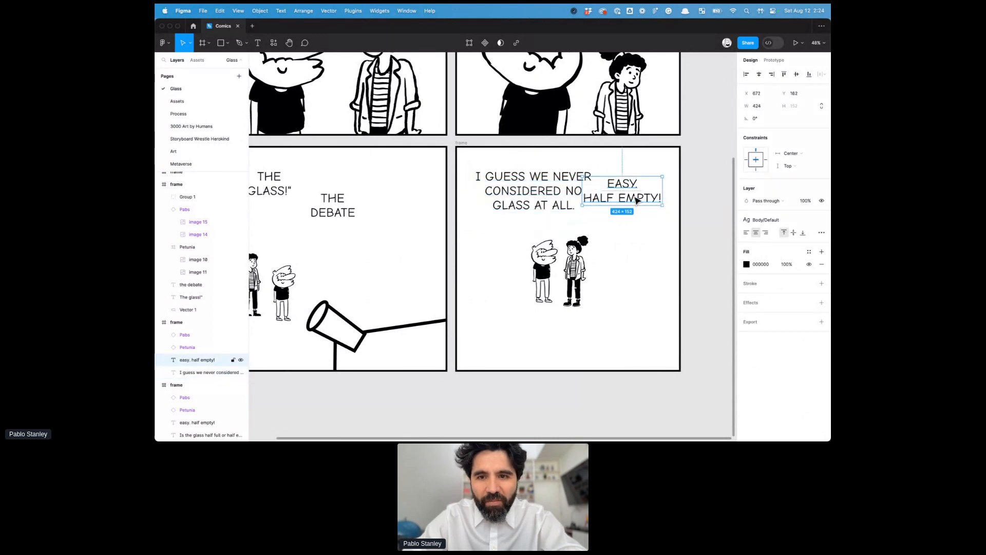
{"action": "key", "text": "super+Tab"}
{"action": "left_click", "coordinate": [383, 312]}
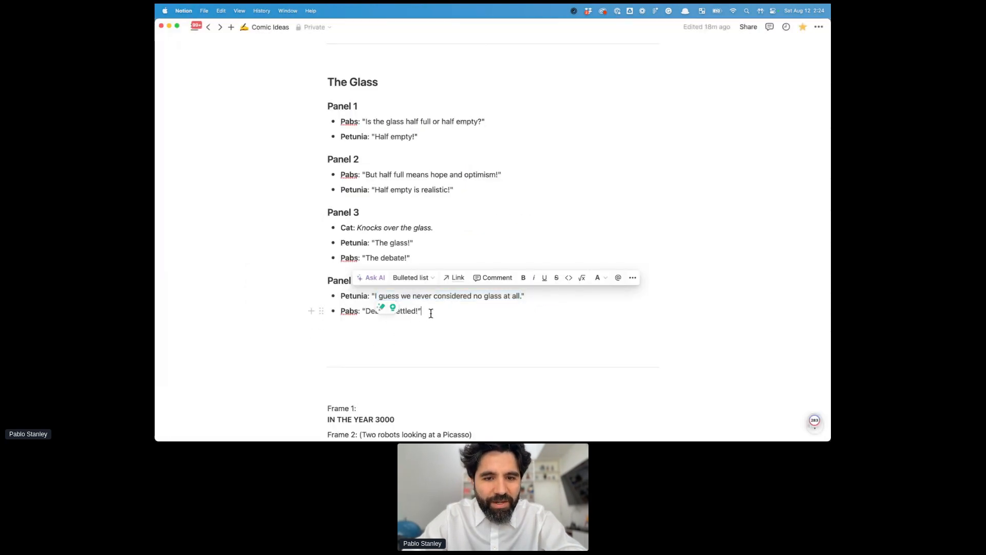
{"action": "left_click_drag", "start_coordinate": [365, 312], "coordinate": [421, 312]}
{"action": "key", "text": "super+Tab"}
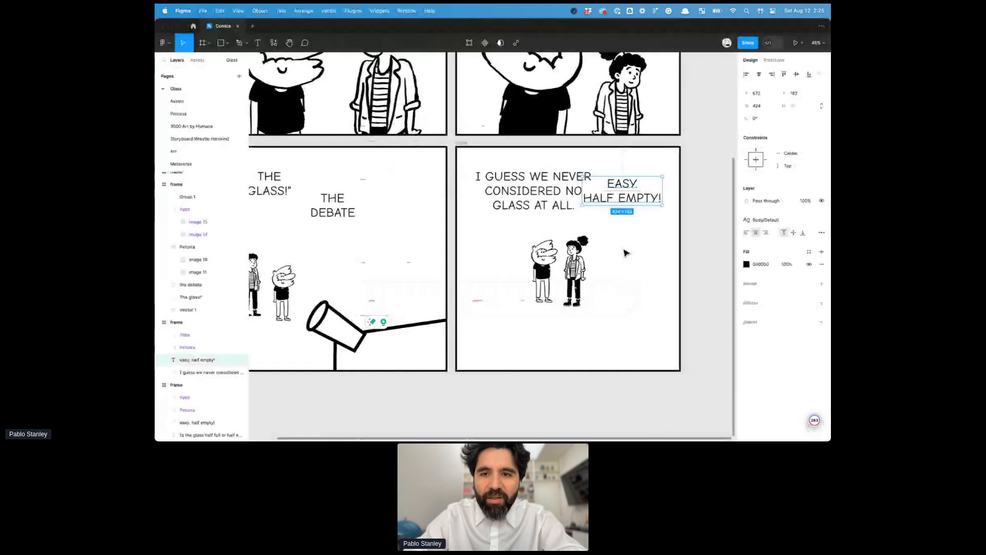
{"action": "double_click", "coordinate": [632, 200]}
{"action": "type", "text": "DEBATE SETTLED!\""}
{"action": "key", "text": "BackSpace"}
{"action": "key", "text": "Escape"}
Move "Debate settled!" below Petunia's line and over Pabs, and shift Petunia's line up toward the panel's centre.
{"action": "left_click_drag", "start_coordinate": [663, 187], "coordinate": [580, 230]}
{"action": "left_click_drag", "start_coordinate": [556, 195], "coordinate": [585, 184]}
{"action": "left_click_drag", "start_coordinate": [609, 225], "coordinate": [531, 228]}
{"action": "left_click_drag", "start_coordinate": [572, 175], "coordinate": [564, 179]}
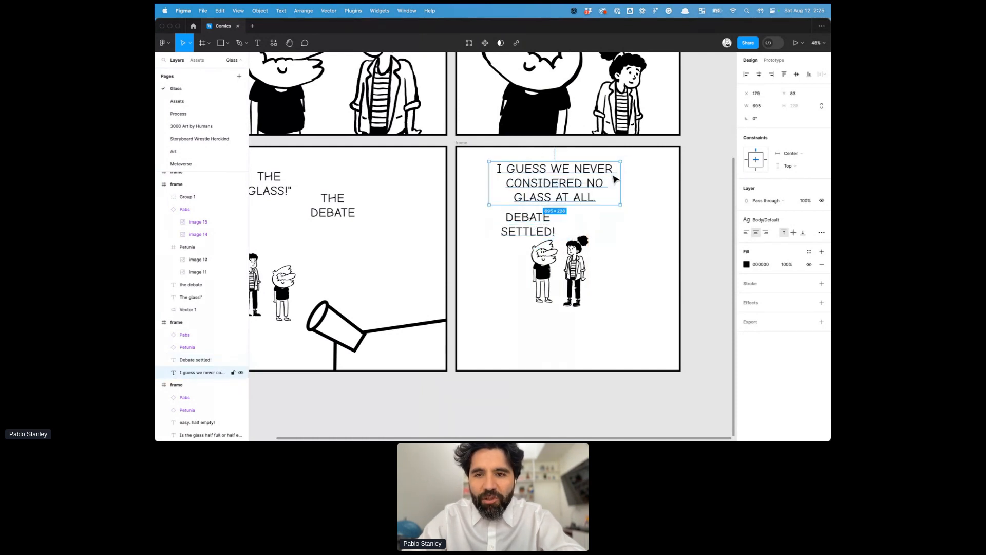
Widen Petunia's line to about 985 so it wraps on two lines, centre it horizontally in the panel, and move "Debate settled!" up beneath it.
{"action": "mouse_move", "coordinate": [623, 173]}
{"action": "left_mouse_down"}
{"action": "mouse_move", "coordinate": [675, 177]}
{"action": "mouse_move", "coordinate": [624, 184]}
{"action": "left_mouse_up"}
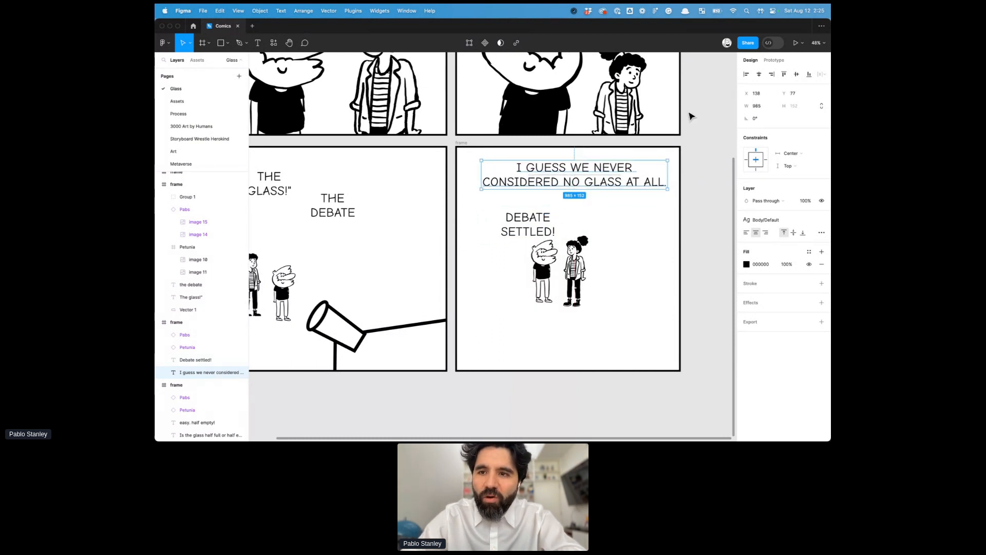
{"action": "left_click", "coordinate": [759, 74]}
{"action": "left_click", "coordinate": [534, 230]}
{"action": "mouse_move", "coordinate": [534, 230]}
{"action": "left_mouse_down"}
{"action": "mouse_move", "coordinate": [546, 222]}
{"action": "mouse_move", "coordinate": [539, 213]}
{"action": "left_mouse_up"}
Shift Pabs slightly away from Petunia in the fourth panel, then flip Petunia horizontally and tilt her slightly.
{"action": "left_click", "coordinate": [539, 275]}
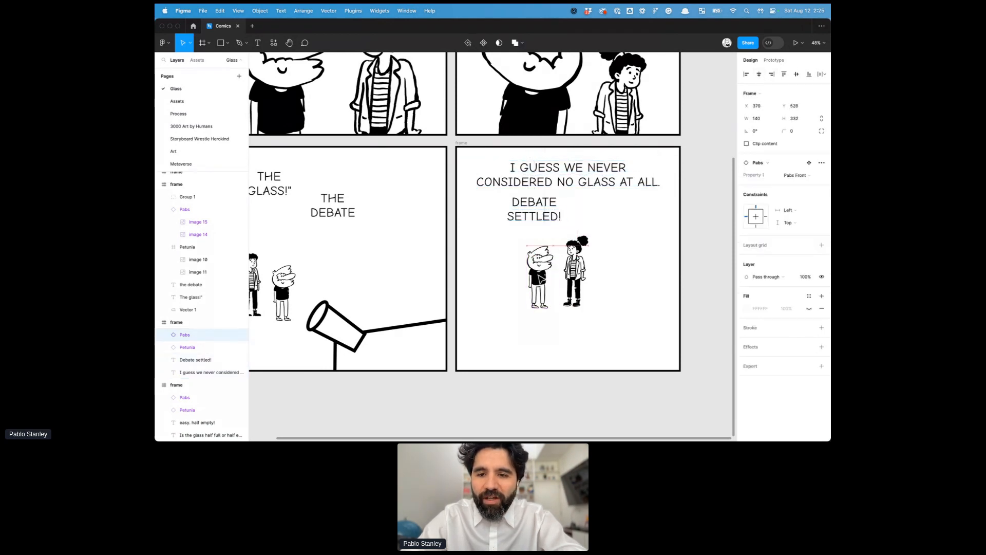
{"action": "left_click_drag", "start_coordinate": [580, 277], "coordinate": [582, 278]}
{"action": "key", "text": "shift+h"}
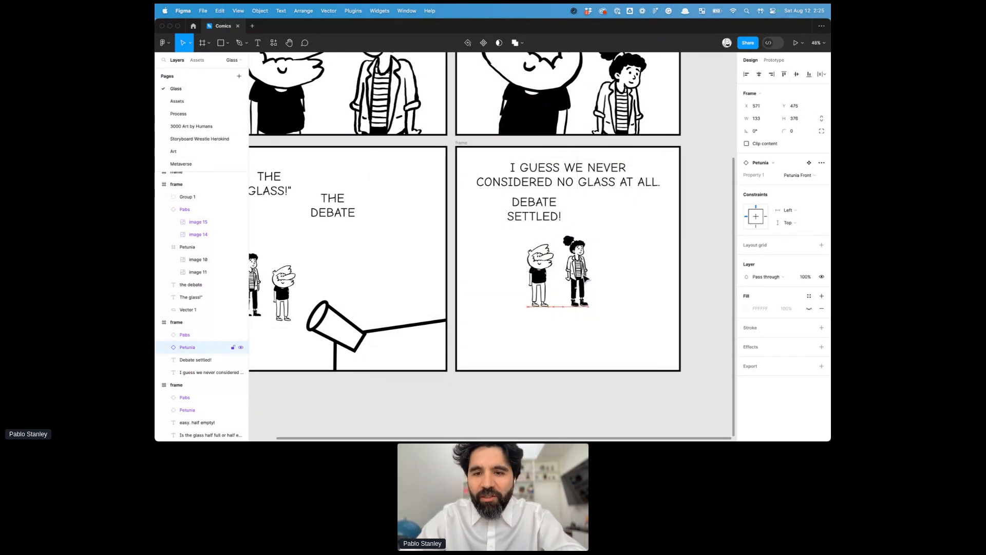
{"action": "left_click_drag", "start_coordinate": [592, 232], "coordinate": [595, 233]}
{"action": "left_click", "coordinate": [541, 274]}
Narrow Petunia's line to about 728 and place it in the panel's upper right corner, with "Debate settled!" lowered just above Pabs.
{"action": "left_click_drag", "start_coordinate": [536, 209], "coordinate": [536, 214]}
{"action": "left_click", "coordinate": [560, 179]}
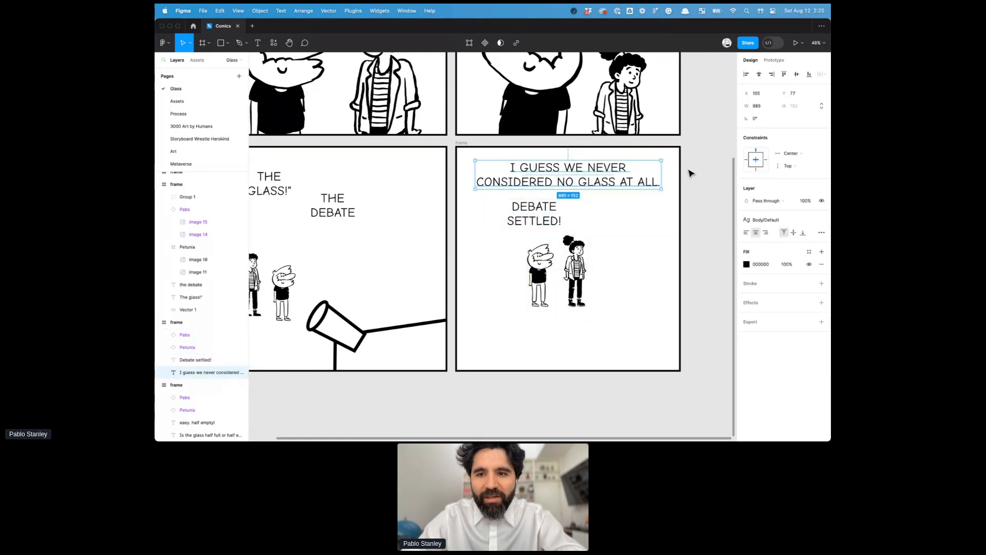
{"action": "left_click_drag", "start_coordinate": [658, 174], "coordinate": [612, 182]}
{"action": "left_click_drag", "start_coordinate": [528, 178], "coordinate": [585, 175]}
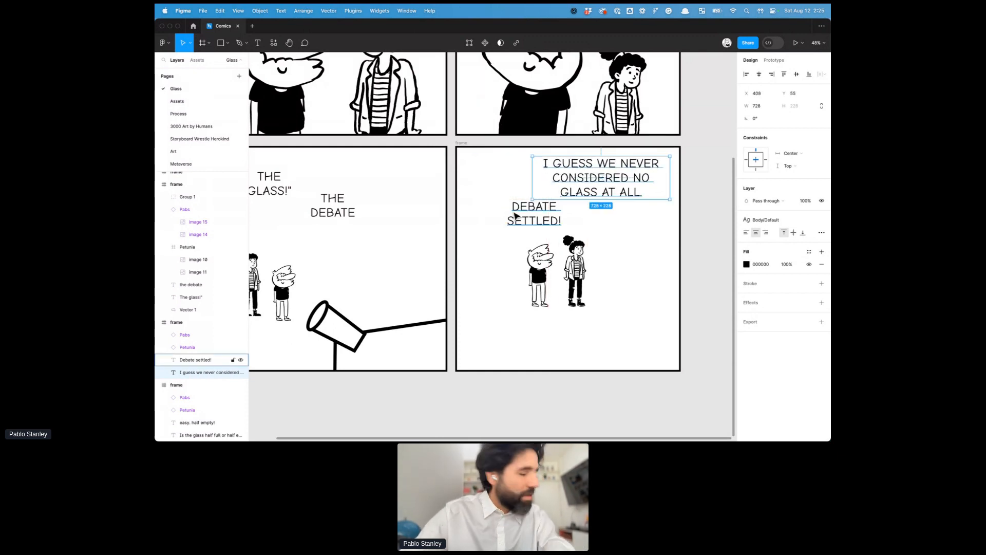
{"action": "left_click_drag", "start_coordinate": [536, 220], "coordinate": [529, 226]}
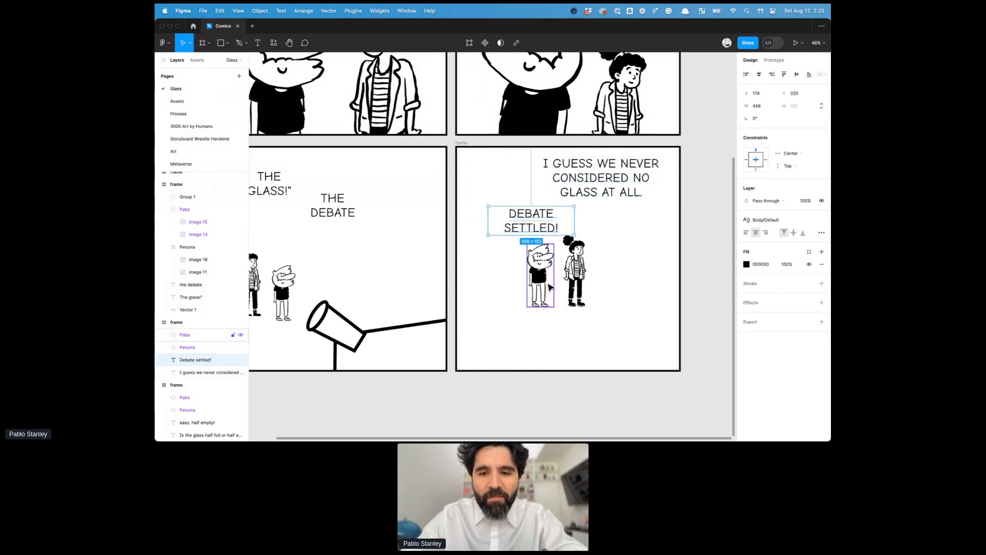
Move Pabs, Petunia and "Debate settled!" down together, and shift Petunia's line down and left toward them.
{"action": "left_click", "coordinate": [540, 272], "text": "shift"}
{"action": "left_click", "coordinate": [580, 280], "text": "shift"}
{"action": "left_click_drag", "start_coordinate": [580, 280], "coordinate": [582, 301]}
{"action": "scroll", "coordinate": [565, 265], "scroll_direction": "down", "scroll_amount": 2}
{"action": "left_click", "coordinate": [566, 143]}
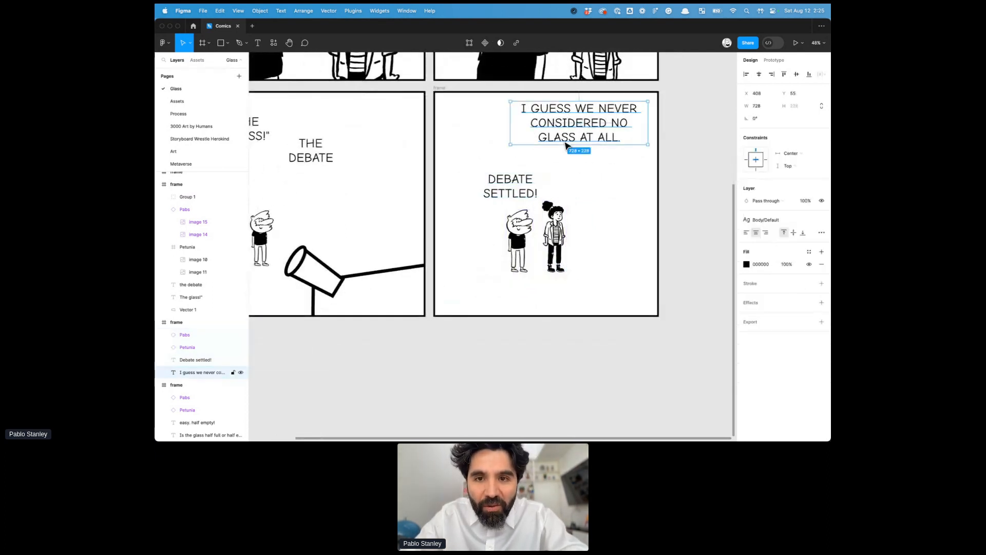
{"action": "left_click_drag", "start_coordinate": [589, 132], "coordinate": [574, 147]}
Scale the fourth panel's Pabs and Petunia up together to about 423 tall.
{"action": "scroll", "coordinate": [563, 249], "scroll_direction": "up", "scroll_amount": 5}
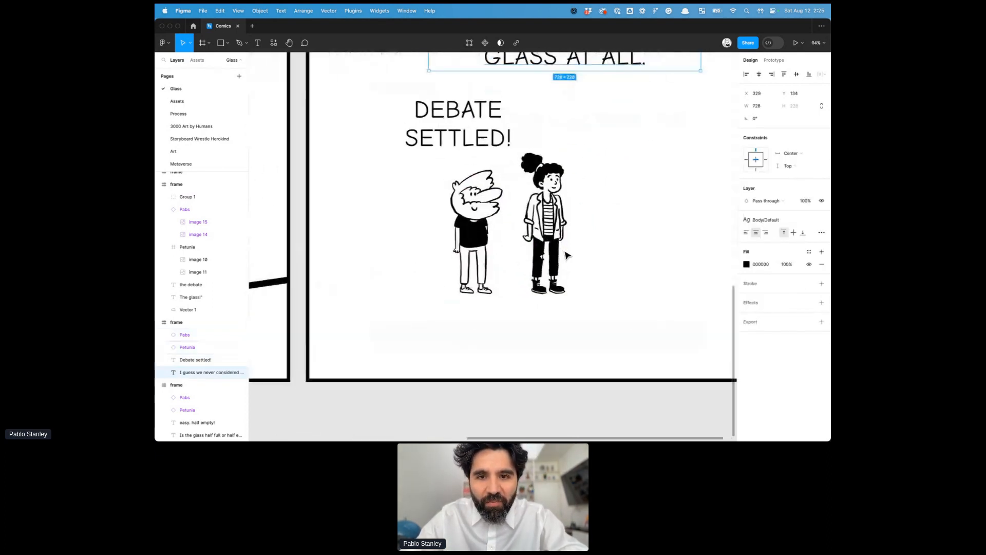
{"action": "left_click", "coordinate": [456, 106]}
{"action": "left_click", "coordinate": [470, 226]}
{"action": "left_click", "coordinate": [543, 226], "text": "shift"}
{"action": "scroll", "coordinate": [560, 259], "scroll_direction": "down", "scroll_amount": 5}
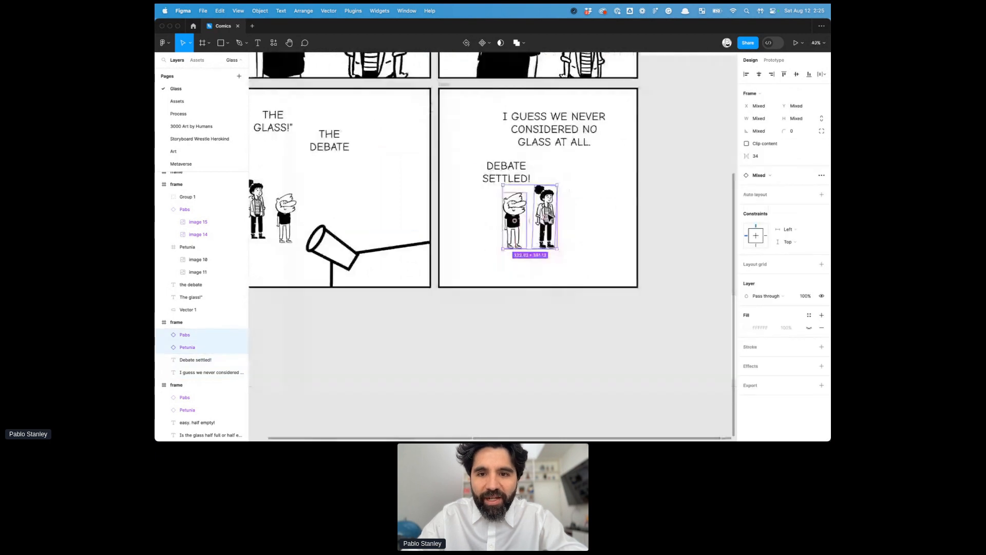
{"action": "left_click_drag", "start_coordinate": [556, 250], "coordinate": [564, 259]}
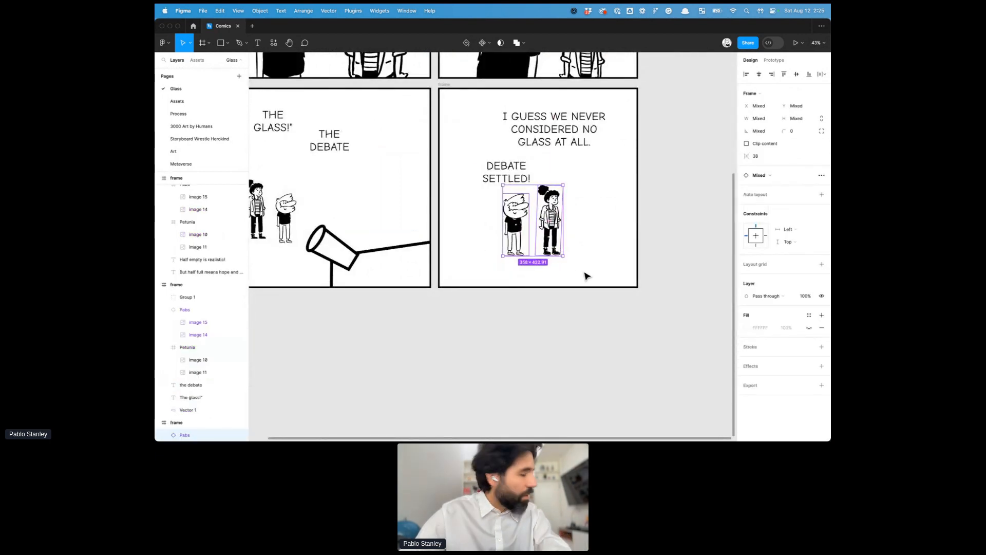
{"action": "scroll", "coordinate": [586, 273], "scroll_direction": "up", "scroll_amount": 3}
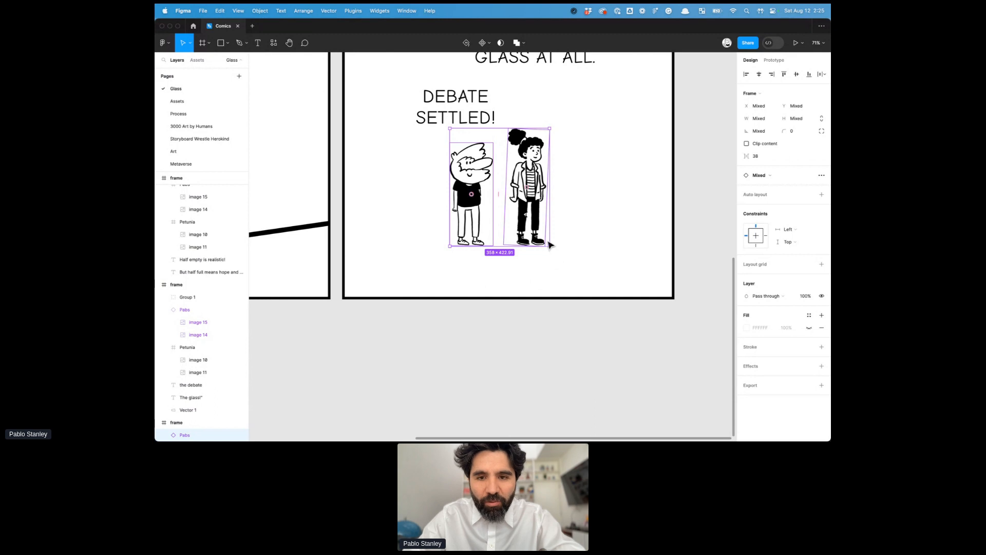
{"action": "scroll", "coordinate": [551, 267], "scroll_direction": "down", "scroll_amount": 3}
{"action": "left_click", "coordinate": [552, 306]}
Swap Pabs to the right of Petunia, placing her line at the panel's upper left and "Debate settled!" above Pabs.
{"action": "left_click_drag", "start_coordinate": [520, 177], "coordinate": [501, 144]}
{"action": "left_click", "coordinate": [539, 145]}
{"action": "left_click_drag", "start_coordinate": [516, 218], "coordinate": [544, 215]}
{"action": "left_click", "coordinate": [571, 215], "text": "shift"}
{"action": "left_click_drag", "start_coordinate": [510, 180], "coordinate": [548, 176]}
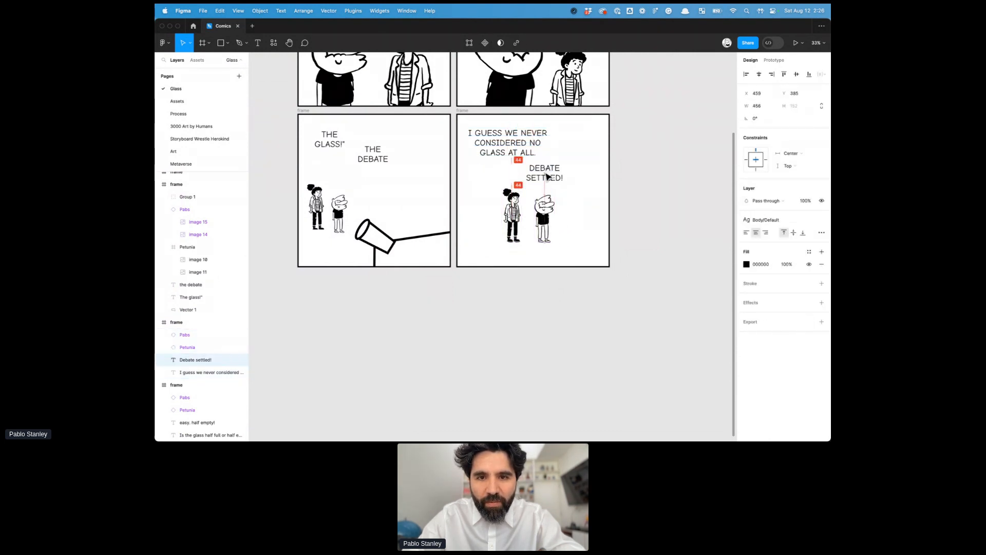
Nudge Petunia's line slightly down and bring Petunia and Pabs closer together.
{"action": "scroll", "coordinate": [547, 177], "scroll_direction": "up", "scroll_amount": 5}
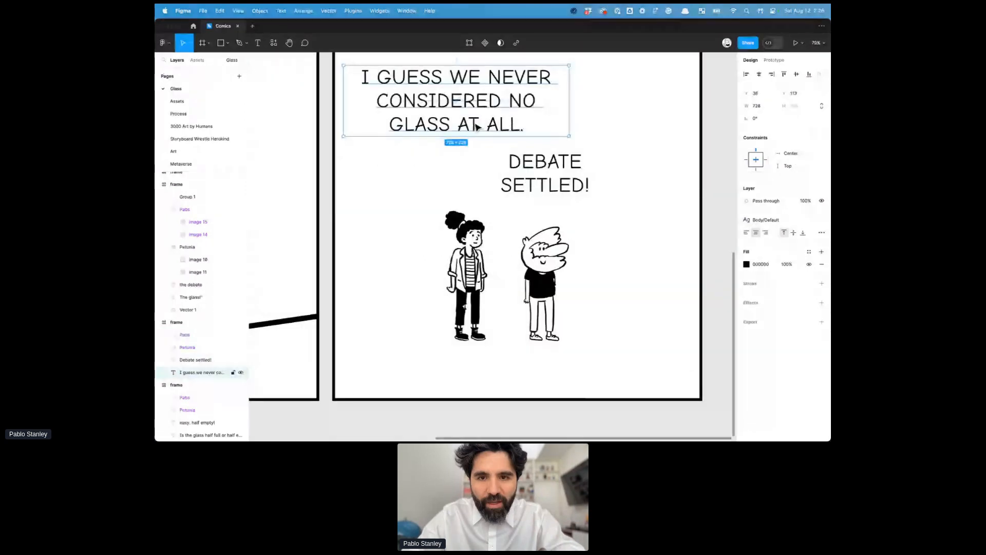
{"action": "left_click", "coordinate": [481, 254]}
{"action": "left_click", "coordinate": [545, 285]}
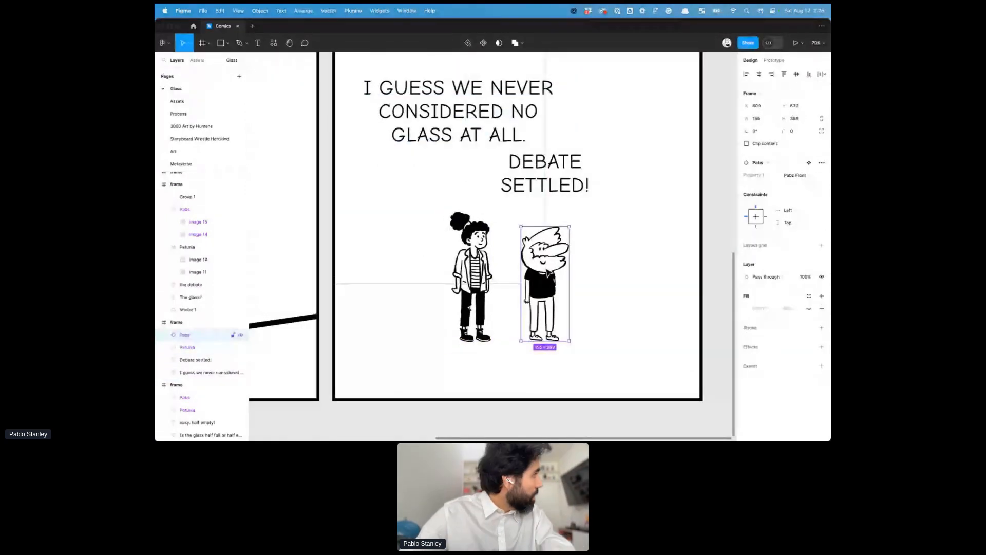
Review the composition of all four comic panels, comparing the characters, dialogue and tipped glass.
{"action": "scroll", "coordinate": [580, 316], "scroll_direction": "down", "scroll_amount": 10}
{"action": "scroll", "coordinate": [523, 245], "scroll_direction": "up", "scroll_amount": 3}
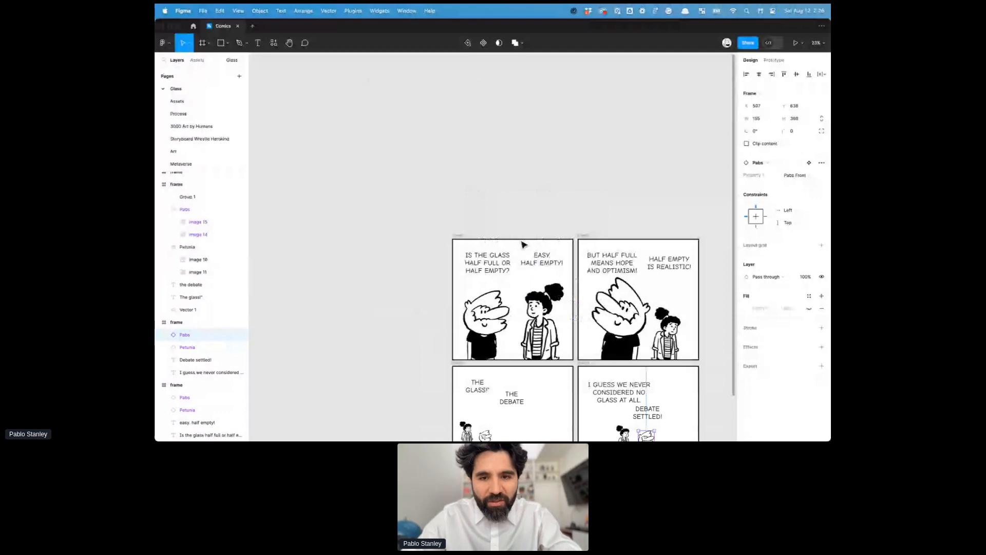
{"action": "scroll", "coordinate": [523, 244], "scroll_direction": "up", "scroll_amount": 3}
{"action": "scroll", "coordinate": [534, 221], "scroll_direction": "right", "scroll_amount": 3}
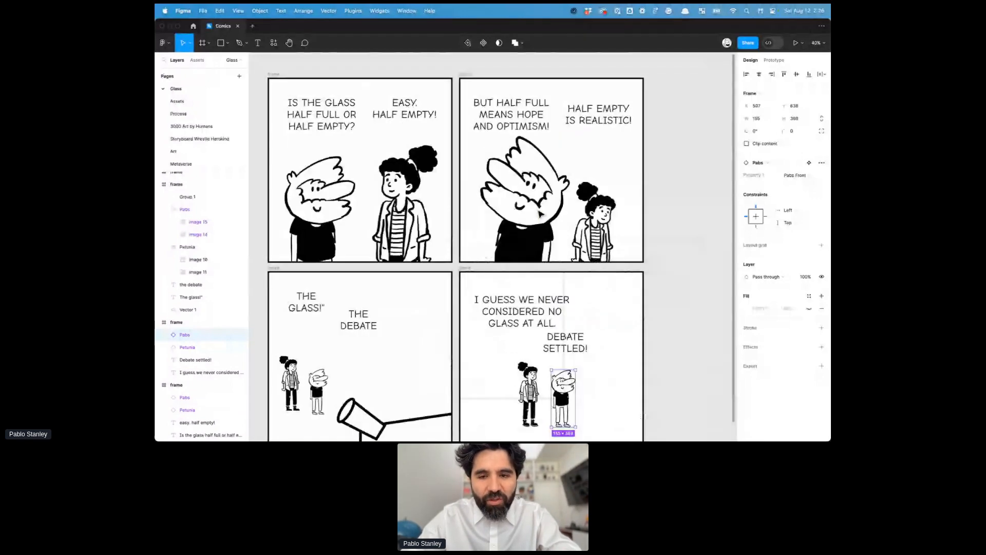
{"action": "scroll", "coordinate": [545, 206], "scroll_direction": "down", "scroll_amount": 5}
{"action": "scroll", "coordinate": [552, 201], "scroll_direction": "left", "scroll_amount": 2}
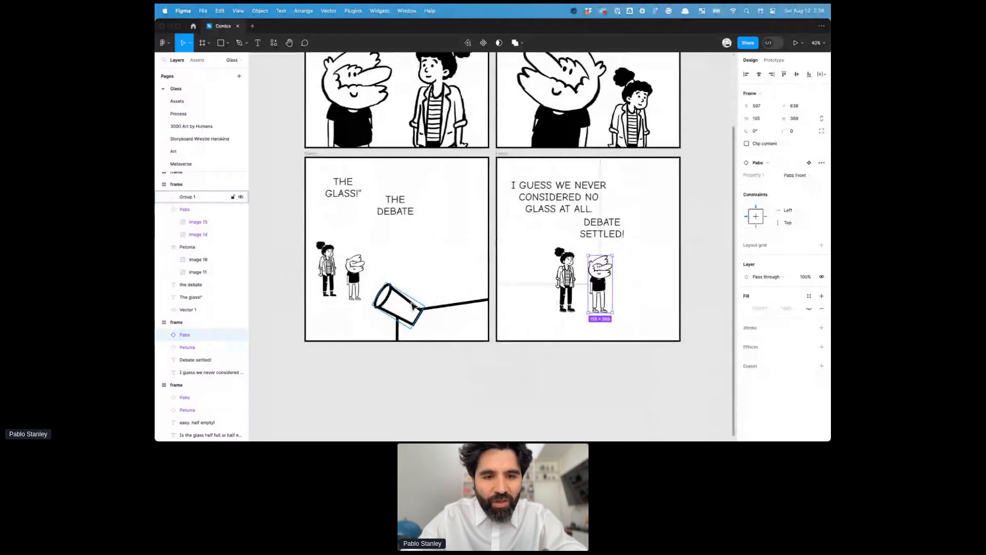
{"action": "scroll", "coordinate": [414, 307], "scroll_direction": "up", "scroll_amount": 2}
{"action": "scroll", "coordinate": [413, 307], "scroll_direction": "up", "scroll_amount": 3}
{"action": "scroll", "coordinate": [412, 307], "scroll_direction": "left", "scroll_amount": 1}
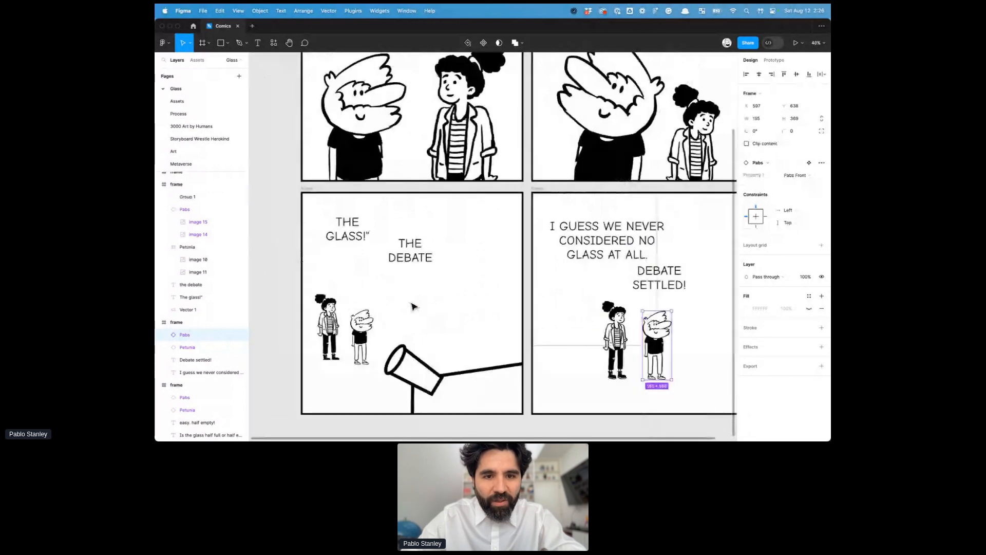
{"action": "scroll", "coordinate": [413, 306], "scroll_direction": "down", "scroll_amount": 3}
Draw a rectangle about 100 × 107.5 between Pabs and Petunia in the first panel, tapering its base into a glass shape.
{"action": "scroll", "coordinate": [406, 269], "scroll_direction": "up", "scroll_amount": 6}
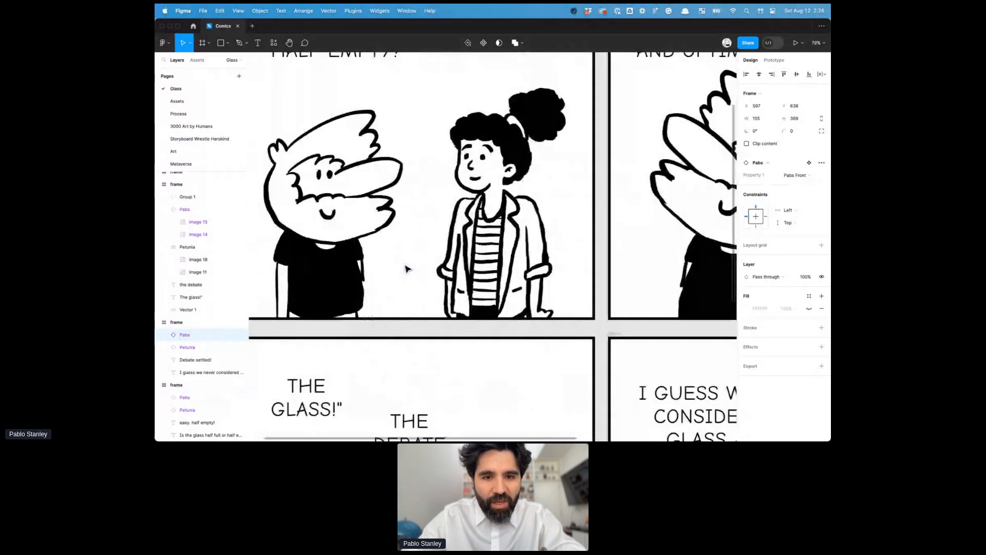
{"action": "key", "text": "r"}
{"action": "left_click", "coordinate": [405, 249]}
{"action": "double_click", "coordinate": [411, 255]}
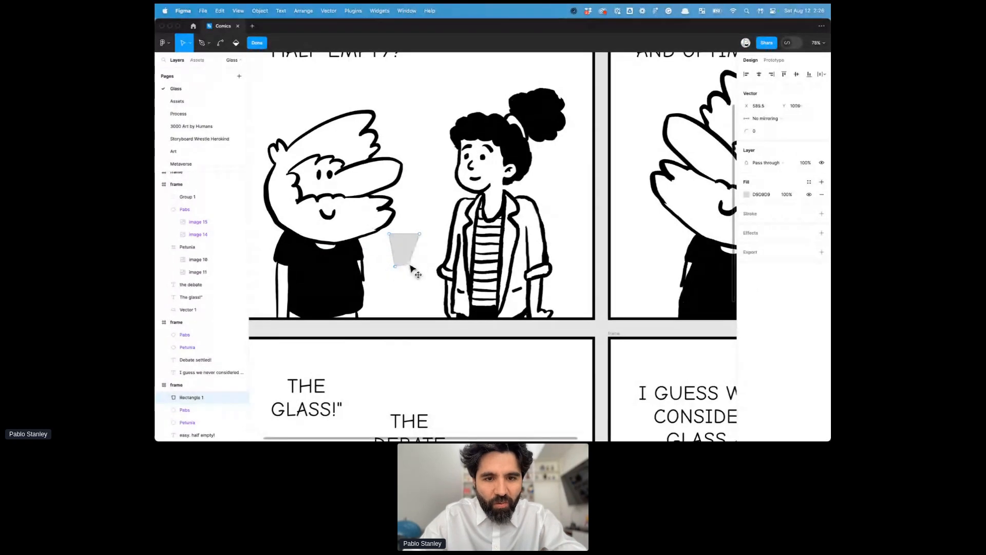
{"action": "left_click_drag", "start_coordinate": [437, 222], "coordinate": [425, 257]}
{"action": "key", "text": "Escape"}
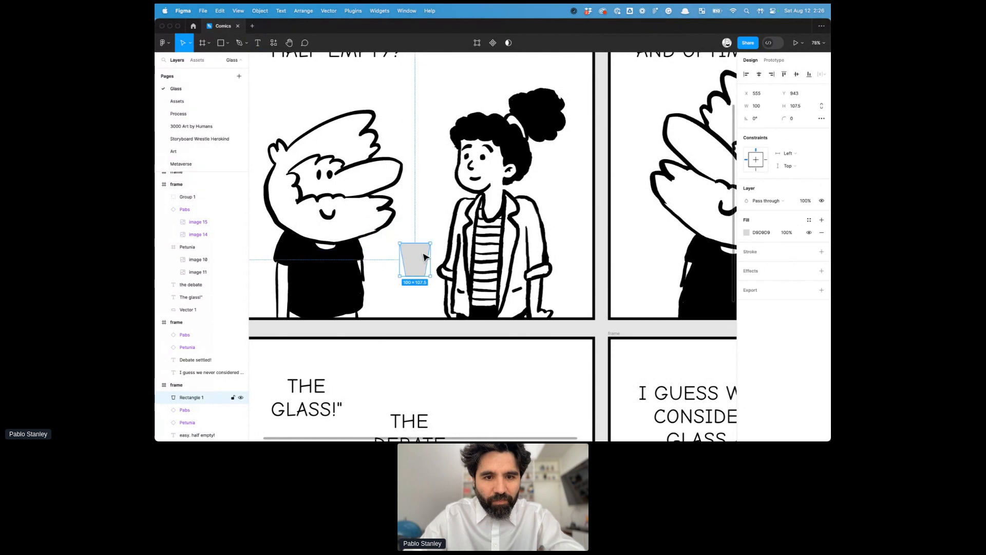
Copy the tipped glass's white fill and 17-thick black centre stroke from the third panel onto the new glass in the first panel.
{"action": "scroll", "coordinate": [424, 257], "scroll_direction": "down", "scroll_amount": 5}
{"action": "scroll", "coordinate": [423, 256], "scroll_direction": "up", "scroll_amount": 1}
{"action": "left_click", "coordinate": [451, 237]}
{"action": "left_click", "coordinate": [450, 247]}
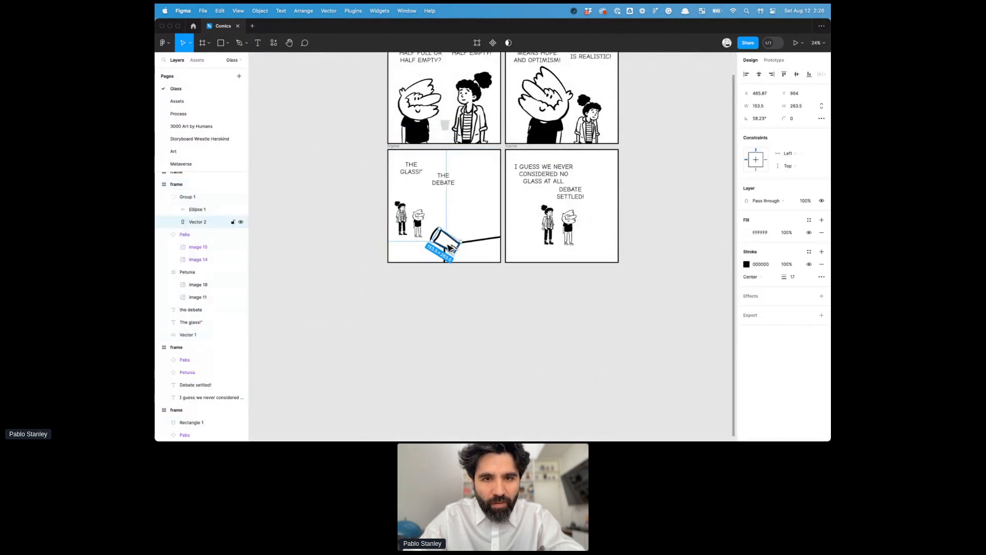
{"action": "scroll", "coordinate": [452, 100], "scroll_direction": "up", "scroll_amount": 10}
{"action": "left_click", "coordinate": [412, 355]}
{"action": "key", "text": "super+alt+v"}
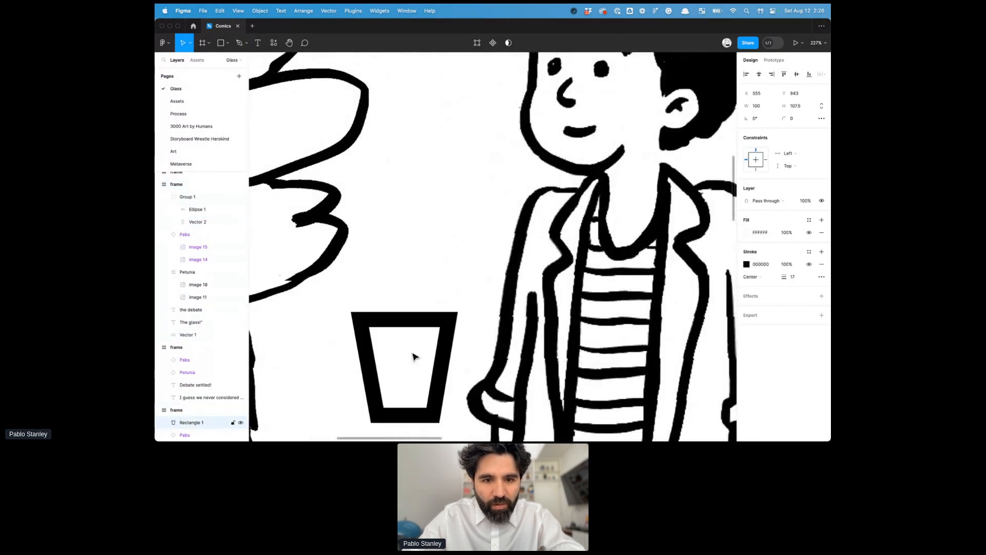
Shrink the upright glass in the first panel to about 67 × 73 and set its stroke thickness to 11.
{"action": "scroll", "coordinate": [411, 355], "scroll_direction": "down", "scroll_amount": 5}
{"action": "left_click_drag", "start_coordinate": [489, 105], "coordinate": [459, 138]}
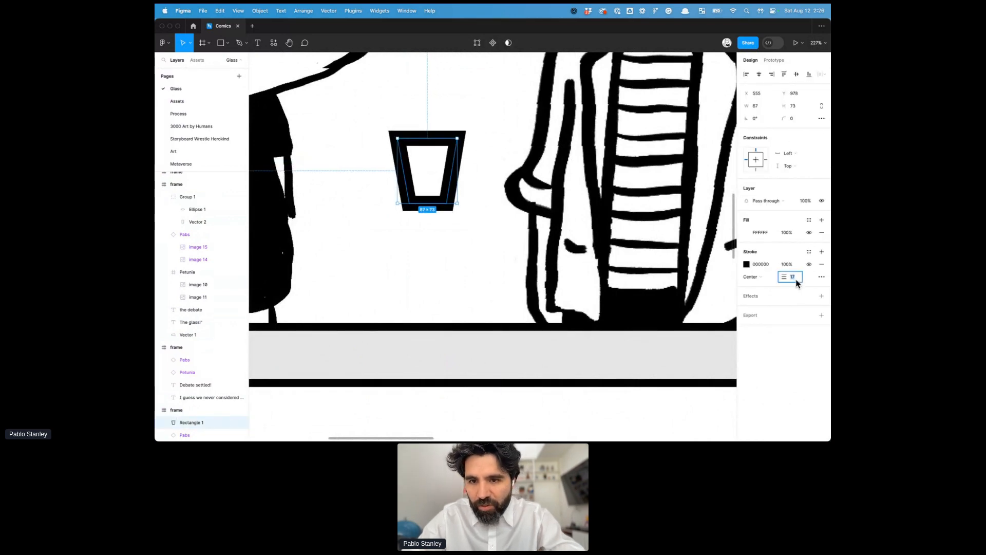
{"action": "key", "text": "Down"}
{"action": "key", "text": "Down"}
{"action": "key", "text": "Down"}
{"action": "key", "text": "Down"}
{"action": "key", "text": "Down"}
{"action": "key", "text": "Down"}
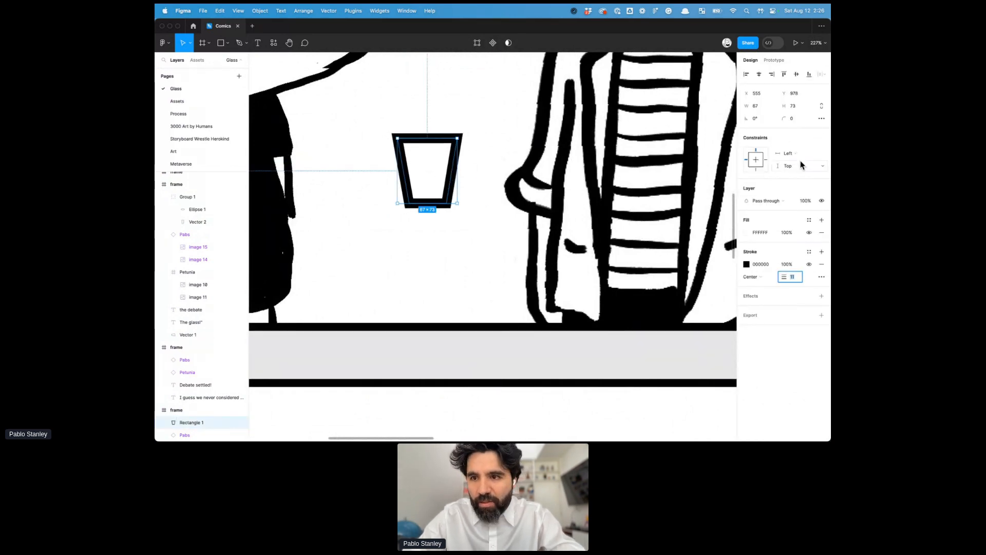
Round the first-panel glass's corners to a radius of 7 and resize it to 62 × 62.
{"action": "type", "text": "16"}
{"action": "key", "text": "Return"}
{"action": "key", "text": "Escape"}
{"action": "left_click_drag", "start_coordinate": [557, 222], "coordinate": [528, 222]}
{"action": "key", "text": "super+z"}
{"action": "left_click", "coordinate": [447, 165]}
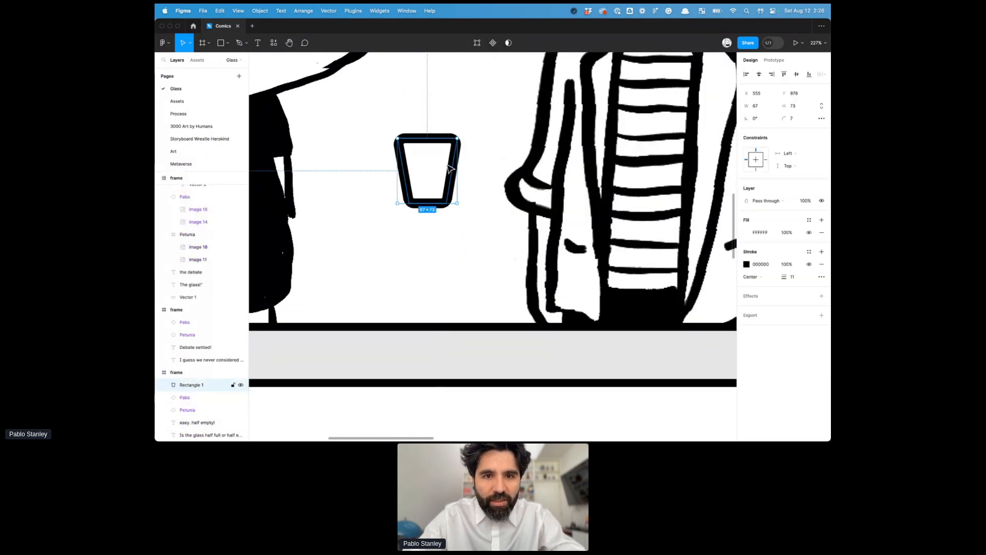
{"action": "scroll", "coordinate": [454, 171], "scroll_direction": "down", "scroll_amount": 5}
{"action": "left_click_drag", "start_coordinate": [457, 151], "coordinate": [460, 163]}
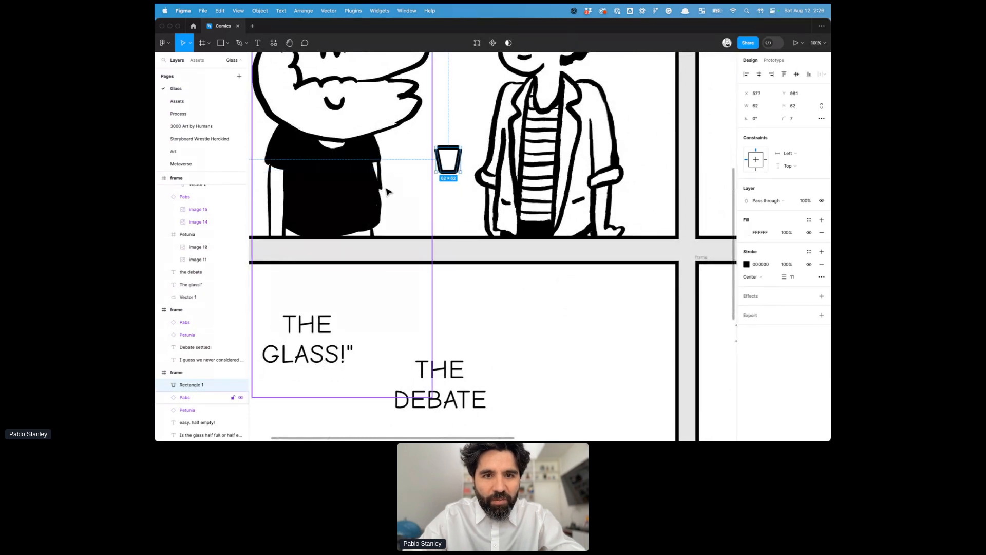
Shift the glass slightly towards Pabs, to X 569, in the gap between the two first-panel characters.
{"action": "scroll", "coordinate": [569, 190], "scroll_direction": "down", "scroll_amount": 8}
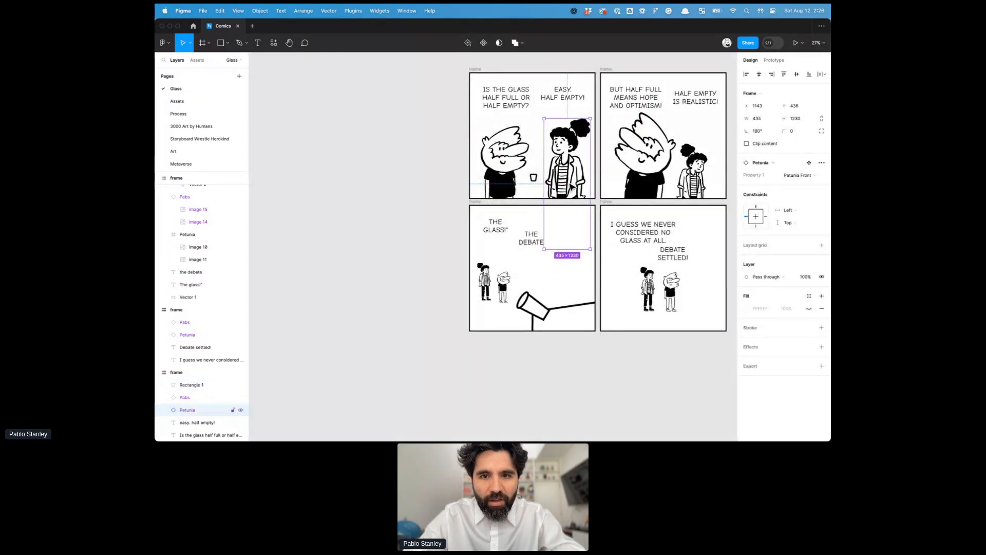
{"action": "left_click", "coordinate": [502, 184]}
{"action": "scroll", "coordinate": [513, 198], "scroll_direction": "up", "scroll_amount": 5}
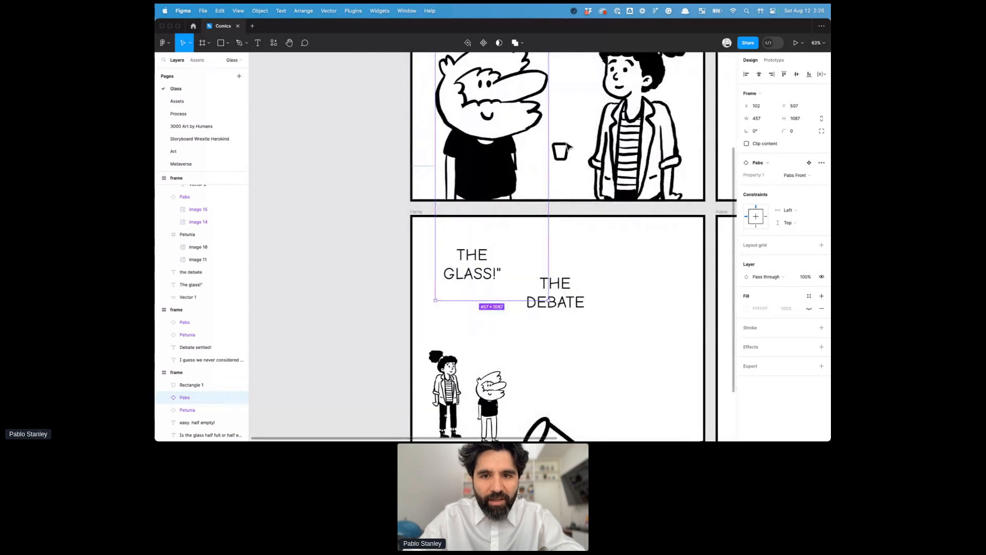
{"action": "left_click", "coordinate": [561, 148]}
{"action": "scroll", "coordinate": [565, 143], "scroll_direction": "right", "scroll_amount": 4}
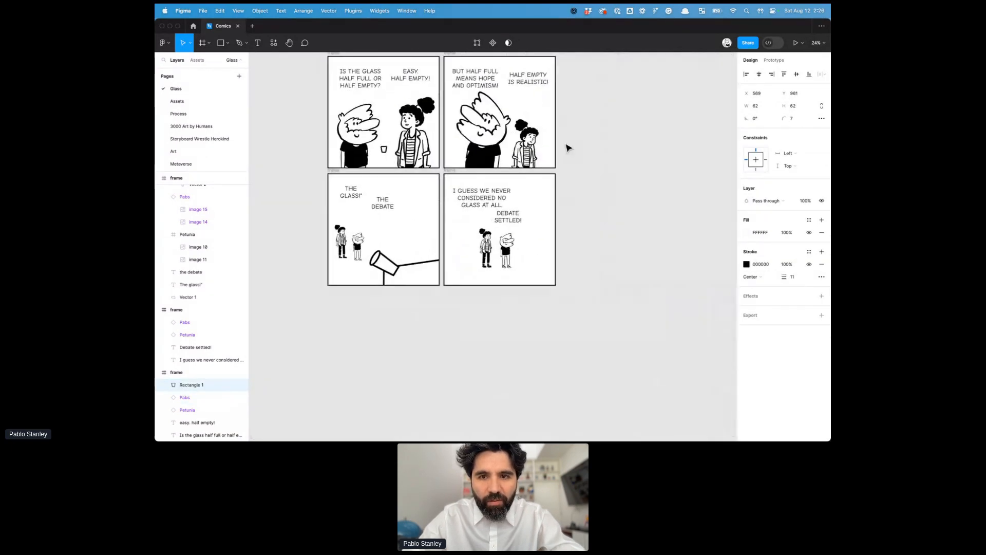
Shift Petunia and Pabs together slightly to the right in the second panel.
{"action": "left_click", "coordinate": [525, 145]}
{"action": "scroll", "coordinate": [565, 183], "scroll_direction": "up", "scroll_amount": 5, "text": "ctrl"}
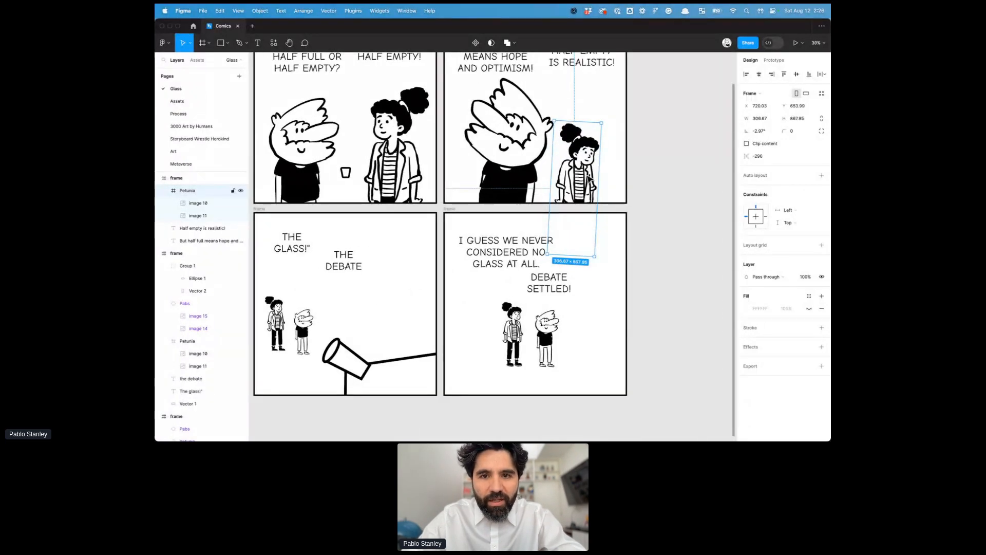
{"action": "left_click", "coordinate": [495, 155], "text": "shift"}
{"action": "left_click_drag", "start_coordinate": [495, 155], "coordinate": [504, 157]}
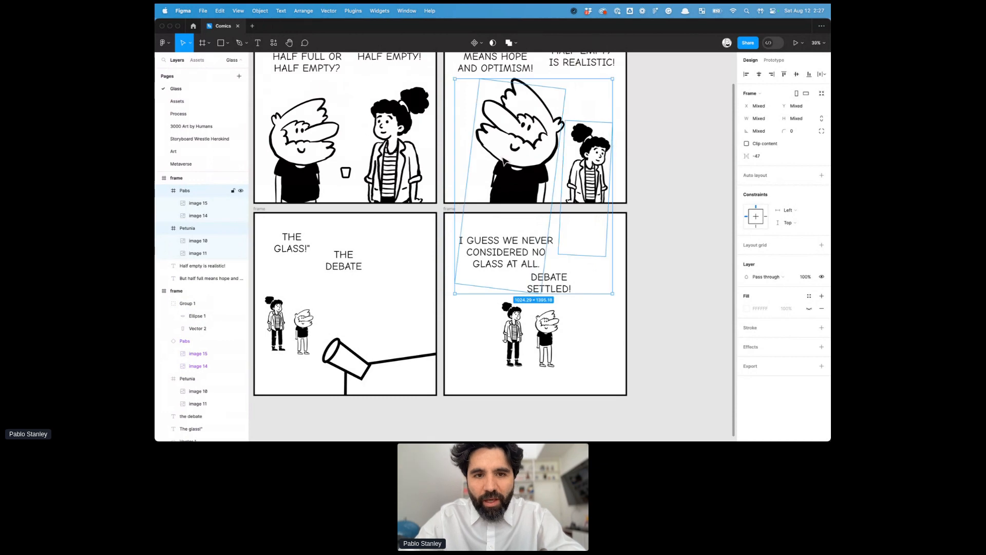
{"action": "left_click", "coordinate": [656, 162]}
Copy the first panel's glass into the second panel beside Pabs, and move Pabs's frame with the glass slightly right.
{"action": "left_click_drag", "start_coordinate": [346, 172], "coordinate": [476, 174]}
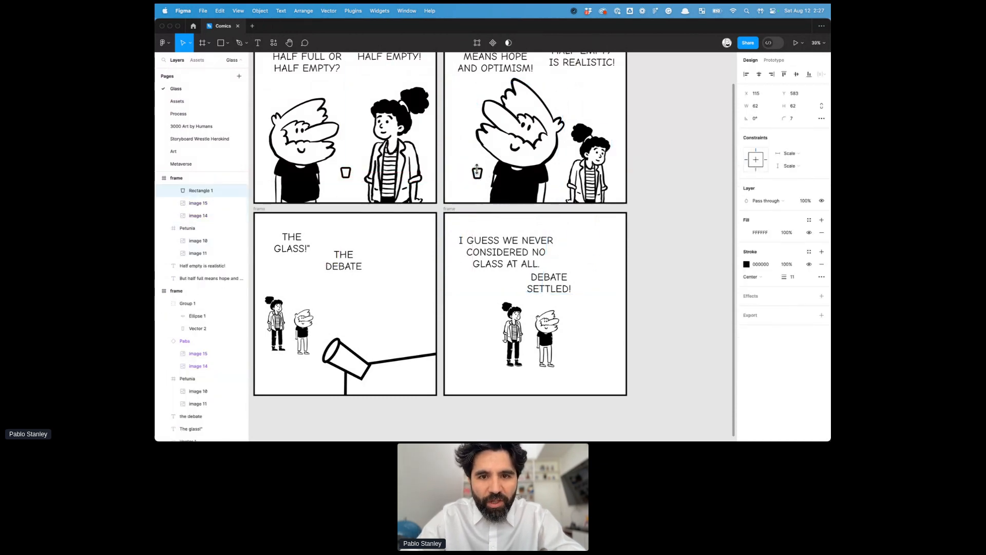
{"action": "scroll", "coordinate": [477, 174], "scroll_direction": "up", "scroll_amount": 5}
{"action": "left_click", "coordinate": [570, 163]}
{"action": "left_click", "coordinate": [552, 216]}
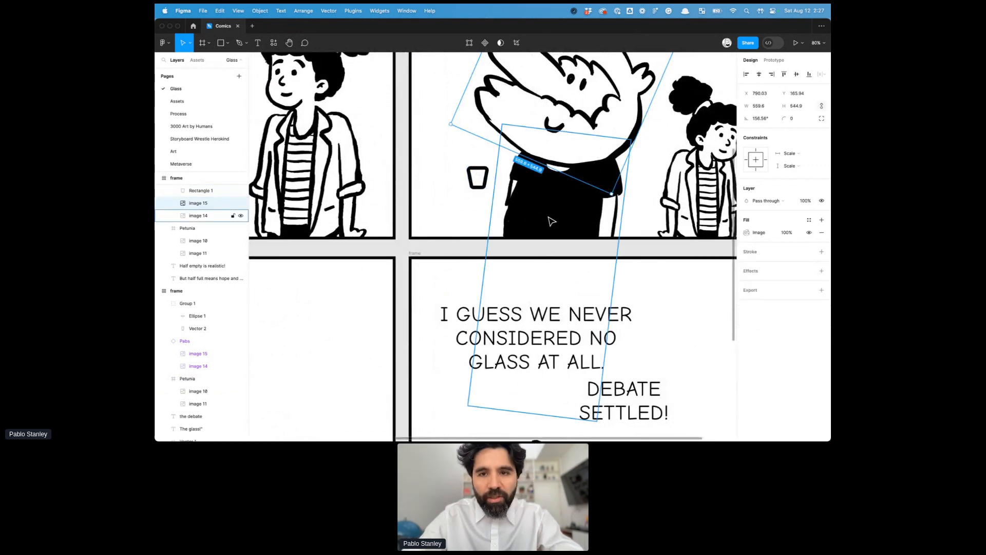
{"action": "key", "text": "shift+Return"}
{"action": "key", "text": "shift+Right"}
{"action": "key", "text": "shift+Right"}
{"action": "key", "text": "shift+Right"}
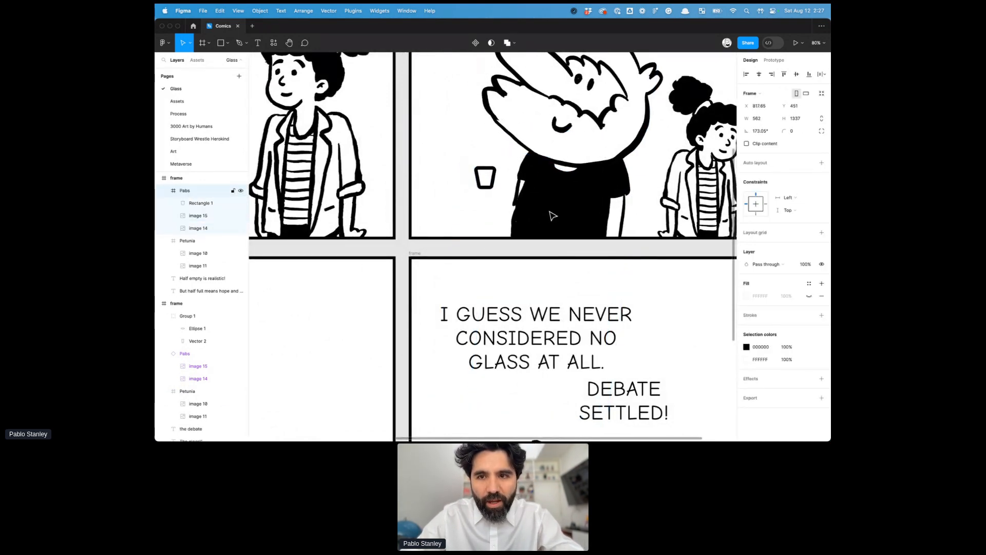
Move the glass out of Pabs's frame into the second panel itself, placing it near the floor at 48 × 48.
{"action": "left_click", "coordinate": [493, 177]}
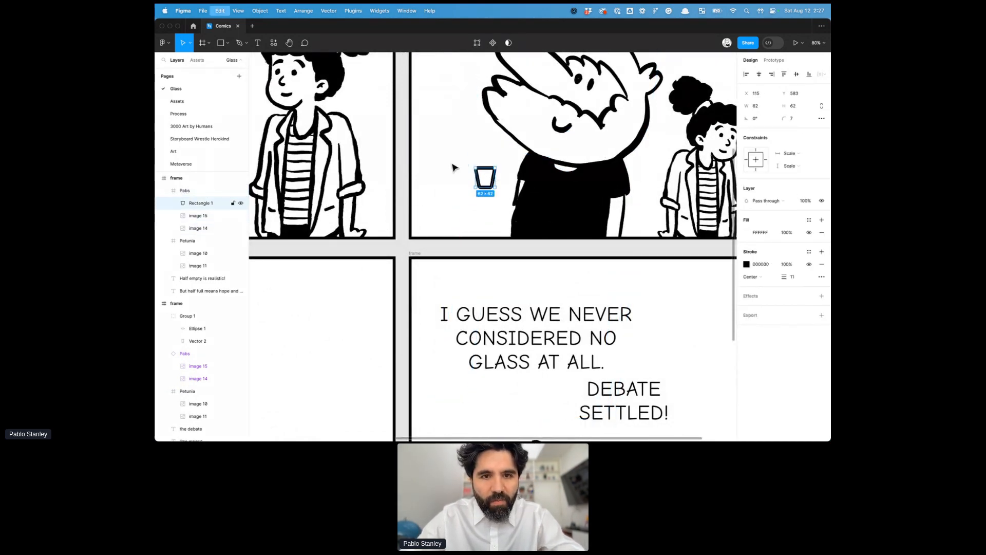
{"action": "key", "text": "super+x"}
{"action": "left_click", "coordinate": [417, 136], "text": "super"}
{"action": "key", "text": "super+v"}
{"action": "scroll", "coordinate": [473, 99], "scroll_direction": "up", "scroll_amount": 1}
{"action": "left_click_drag", "start_coordinate": [456, 100], "coordinate": [461, 206]}
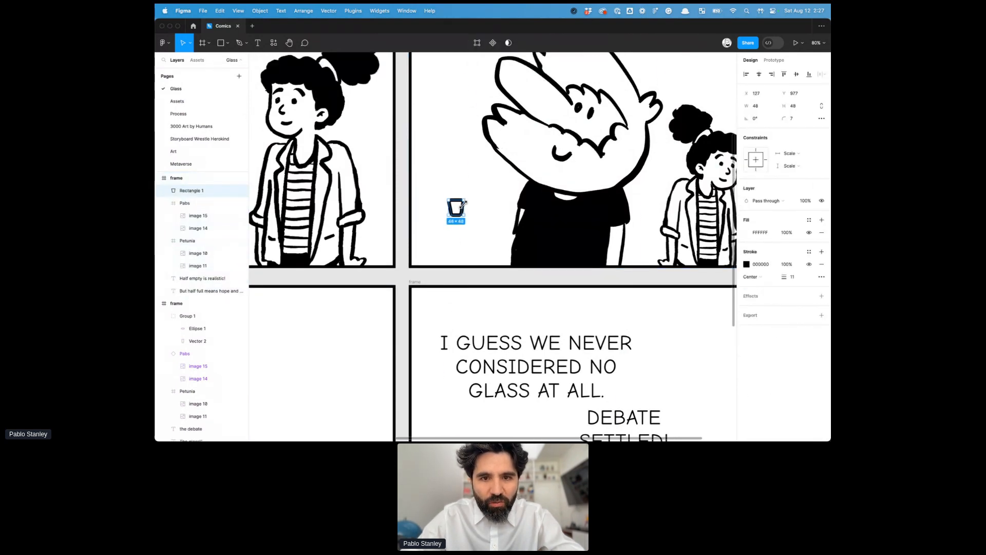
Shift Pabs slightly right in the second panel and shrink the glass beside him to 38 × 39.
{"action": "left_click_drag", "start_coordinate": [575, 208], "coordinate": [582, 204]}
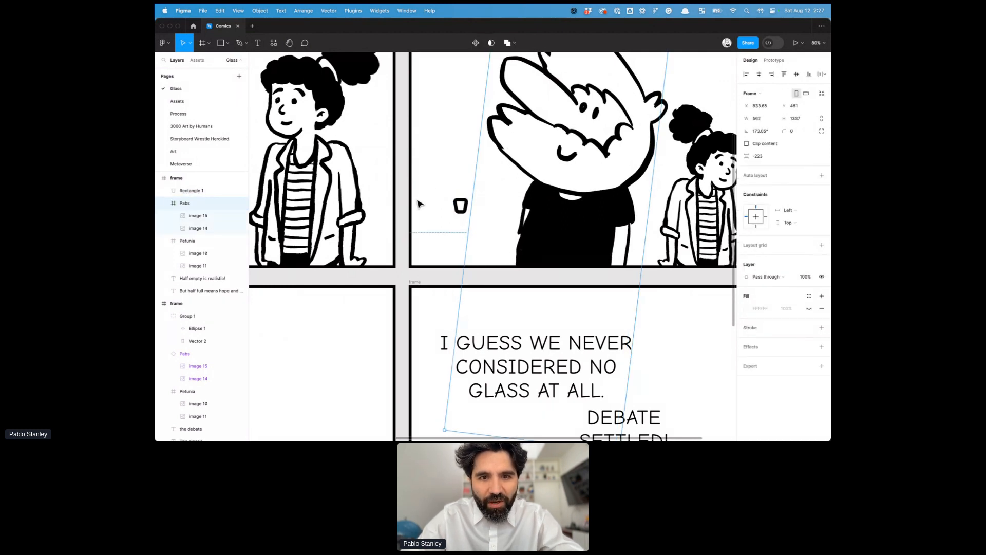
{"action": "scroll", "coordinate": [460, 207], "scroll_direction": "down", "scroll_amount": 5}
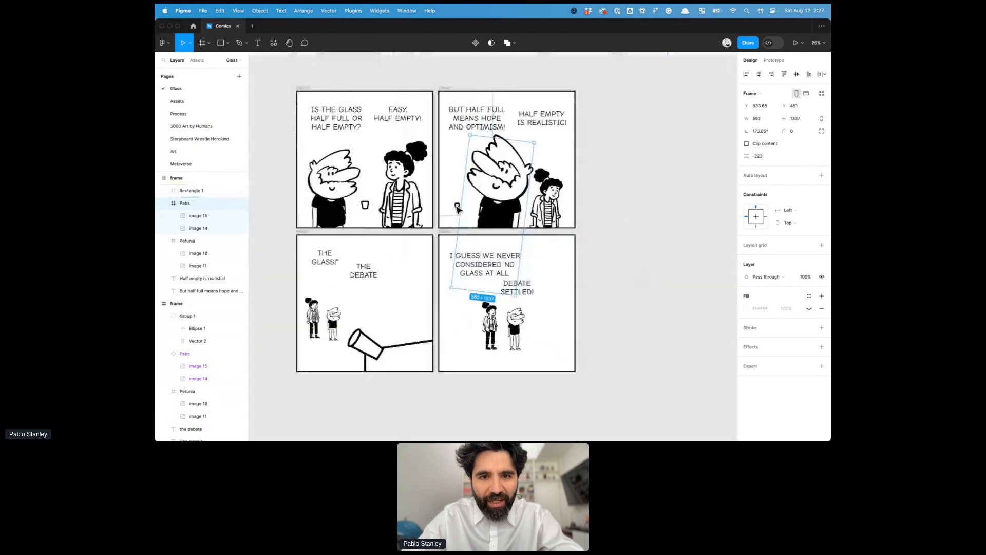
{"action": "left_click", "coordinate": [458, 208]}
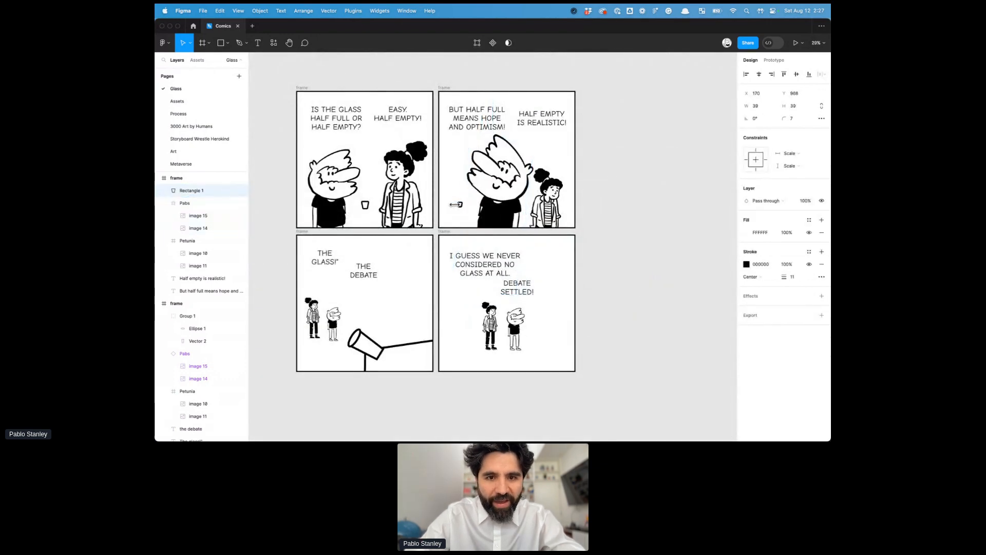
Draw an ellipse about 376 × 336 above the tipped glass on the right side of the third panel.
{"action": "scroll", "coordinate": [383, 255], "scroll_direction": "up", "scroll_amount": 5}
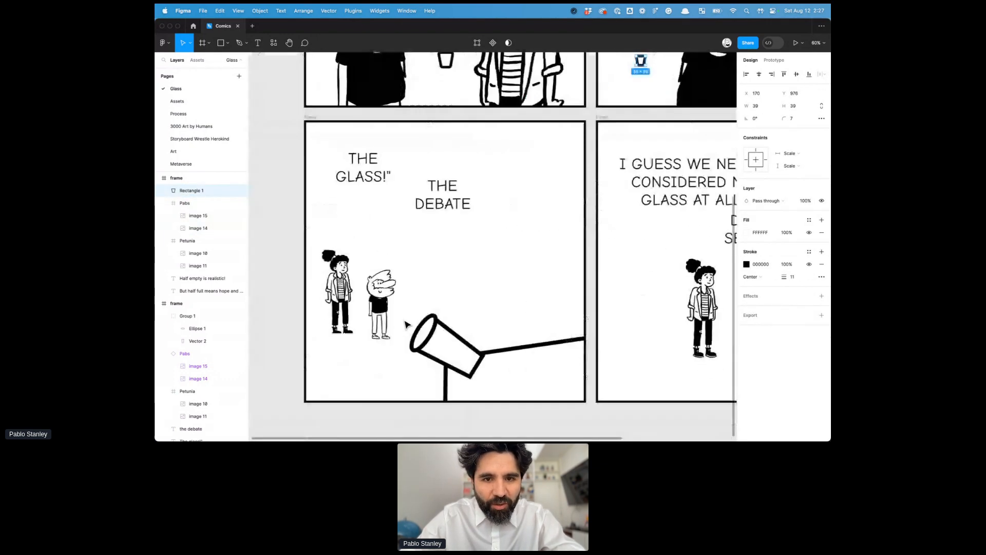
{"action": "key", "text": "o"}
{"action": "left_click_drag", "start_coordinate": [538, 184], "coordinate": [629, 275]}
{"action": "left_click_drag", "start_coordinate": [630, 188], "coordinate": [628, 194]}
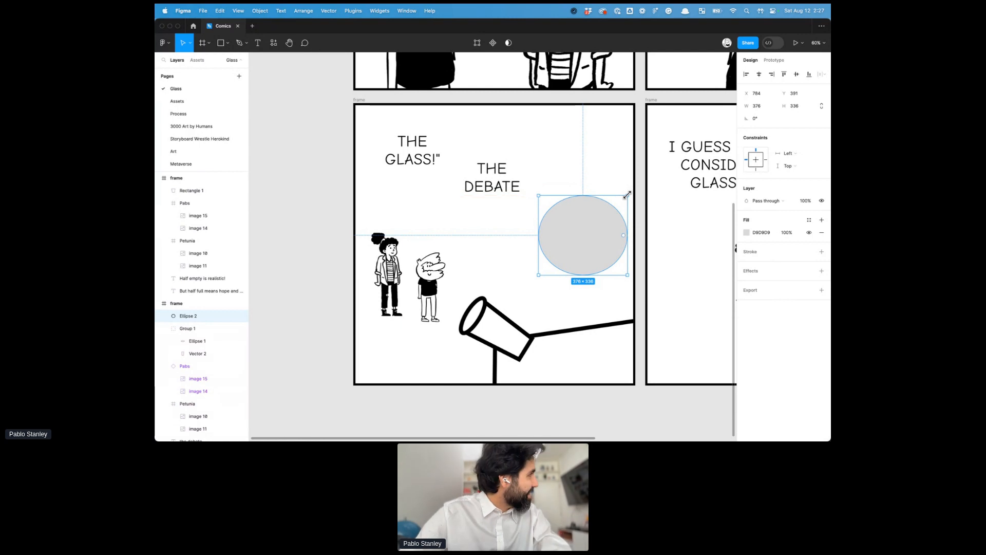
Give the third-panel ellipse a white fill and a black inside stroke 17 thick.
{"action": "scroll", "coordinate": [650, 293], "scroll_direction": "down", "scroll_amount": 3}
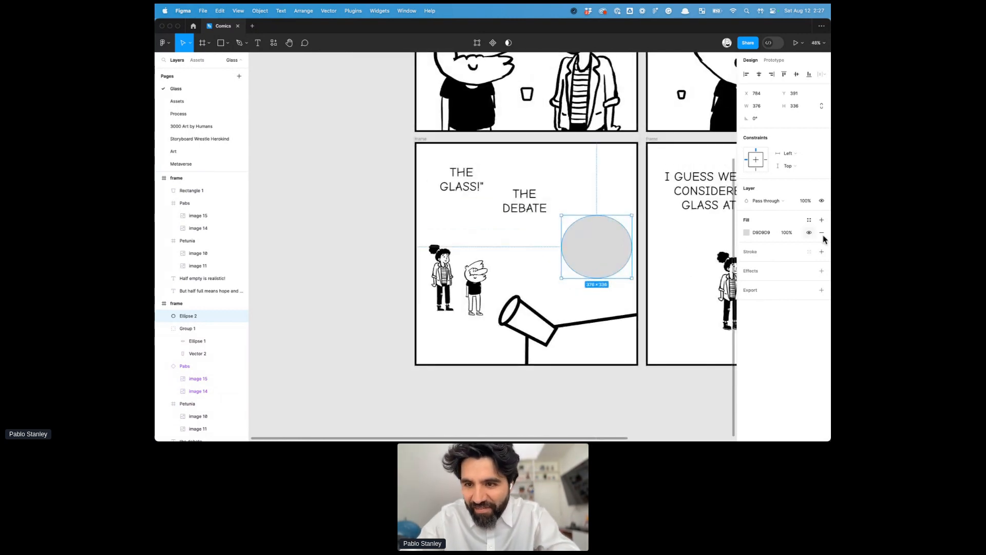
{"action": "left_click", "coordinate": [822, 252]}
{"action": "left_click", "coordinate": [746, 232]}
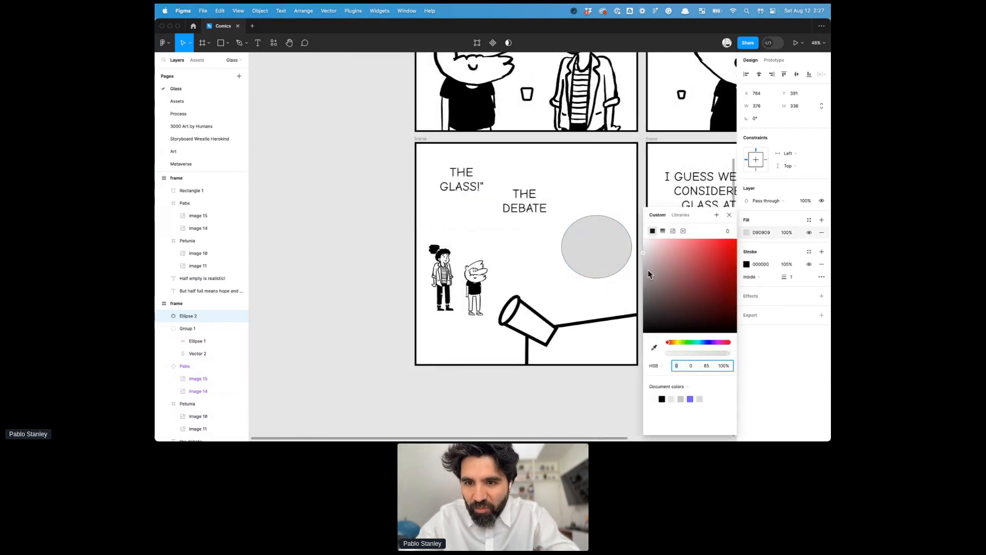
{"action": "left_click_drag", "start_coordinate": [648, 269], "coordinate": [642, 197]}
{"action": "left_click", "coordinate": [792, 277]}
{"action": "type", "text": "17"}
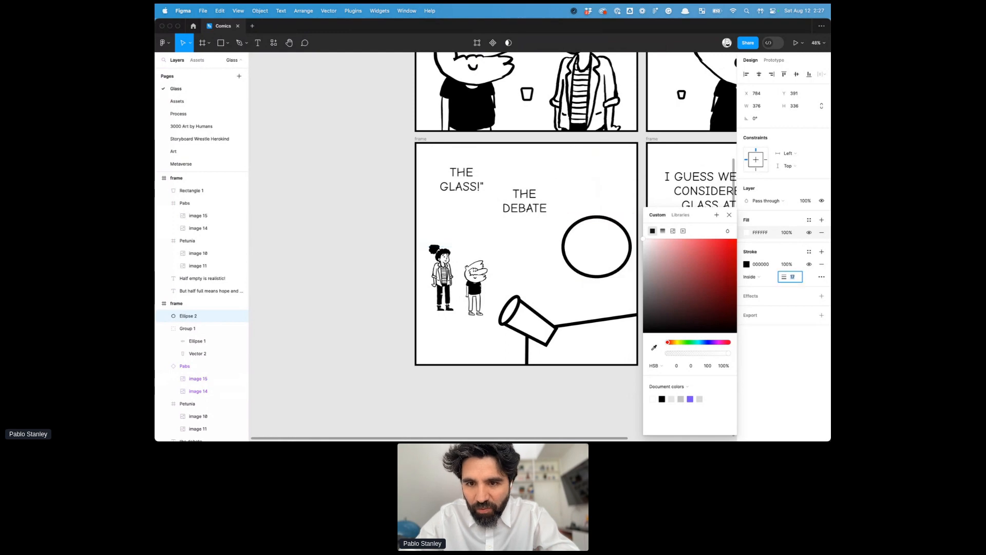
Copy the ellipse into the second panel beside the glass, at about 128 × 114 with a stroke thickness of 9.
{"action": "scroll", "coordinate": [512, 268], "scroll_direction": "right", "scroll_amount": 5}
{"action": "left_click_drag", "start_coordinate": [389, 276], "coordinate": [462, 125]}
{"action": "type", "text": "9"}
{"action": "scroll", "coordinate": [452, 111], "scroll_direction": "up", "scroll_amount": 5}
{"action": "left_click_drag", "start_coordinate": [445, 106], "coordinate": [437, 105]}
{"action": "scroll", "coordinate": [436, 105], "scroll_direction": "down", "scroll_amount": 4}
{"action": "scroll", "coordinate": [395, 103], "scroll_direction": "up", "scroll_amount": 5}
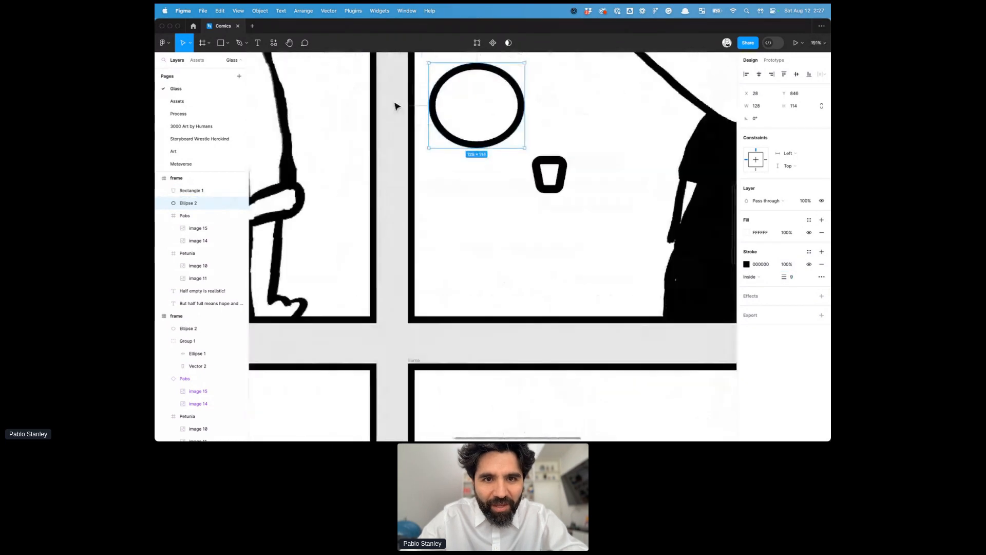
{"action": "scroll", "coordinate": [395, 106], "scroll_direction": "up", "scroll_amount": 3}
{"action": "scroll", "coordinate": [502, 171], "scroll_direction": "down", "scroll_amount": 10}
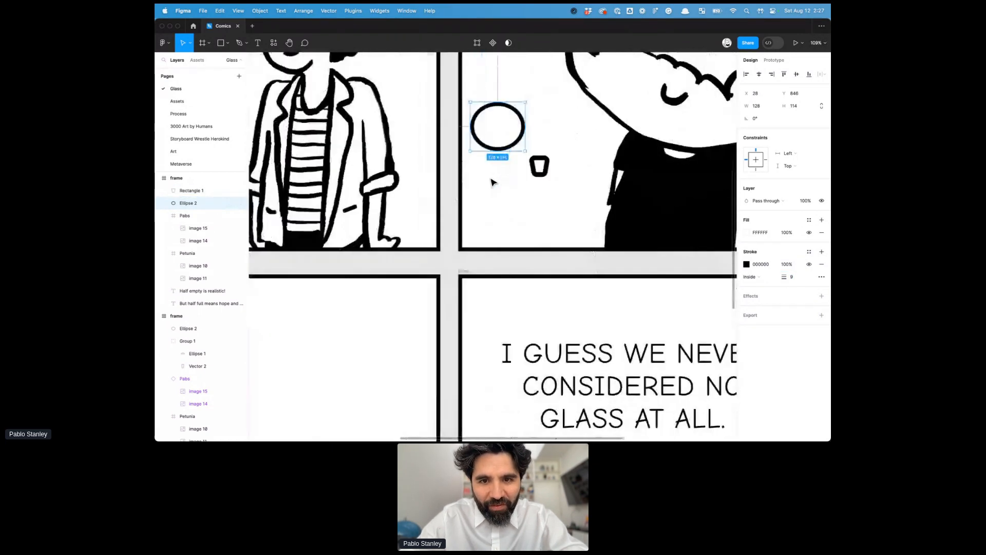
{"action": "left_click", "coordinate": [412, 108]}
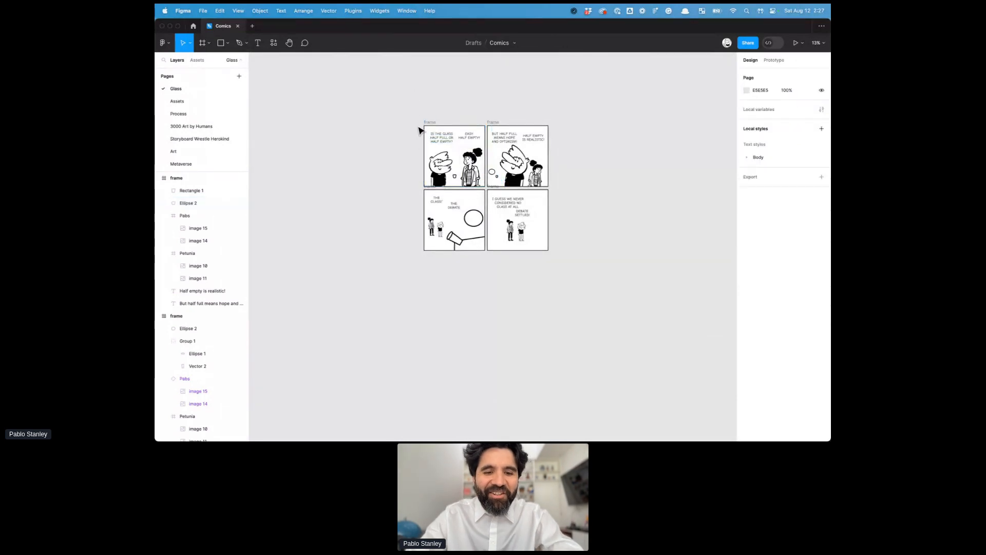
{"action": "left_click", "coordinate": [417, 125]}
{"action": "left_click_drag", "start_coordinate": [416, 113], "coordinate": [697, 404]}
{"action": "mouse_move", "coordinate": [479, 315]}
{"action": "left_mouse_down"}
{"action": "mouse_move", "coordinate": [462, 325]}
{"action": "mouse_move", "coordinate": [478, 307]}
{"action": "left_mouse_up"}
{"action": "key", "text": "super+z"}
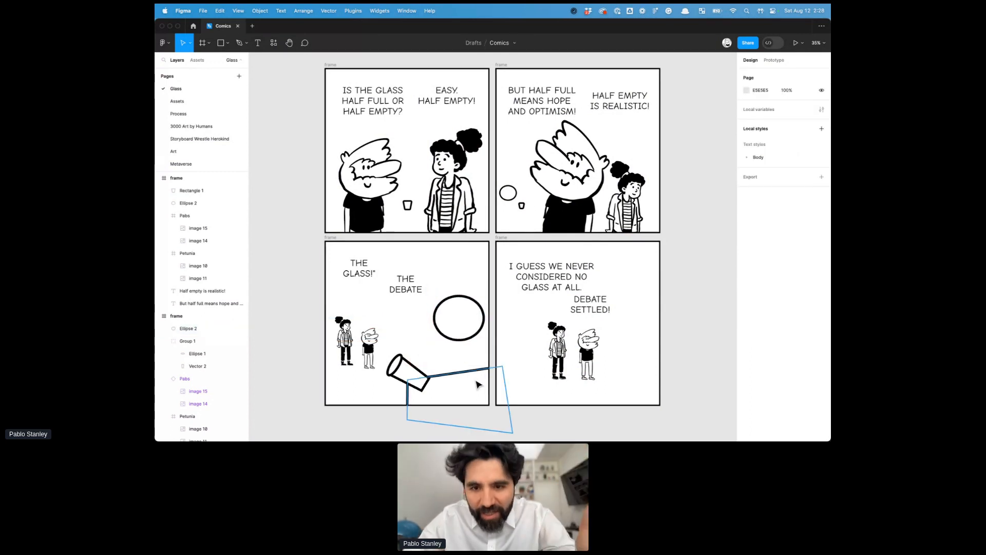
Rearrange the fourth panel, moving both dialogue lines and shifting Petunia and Pabs slightly down.
{"action": "left_click", "coordinate": [574, 273]}
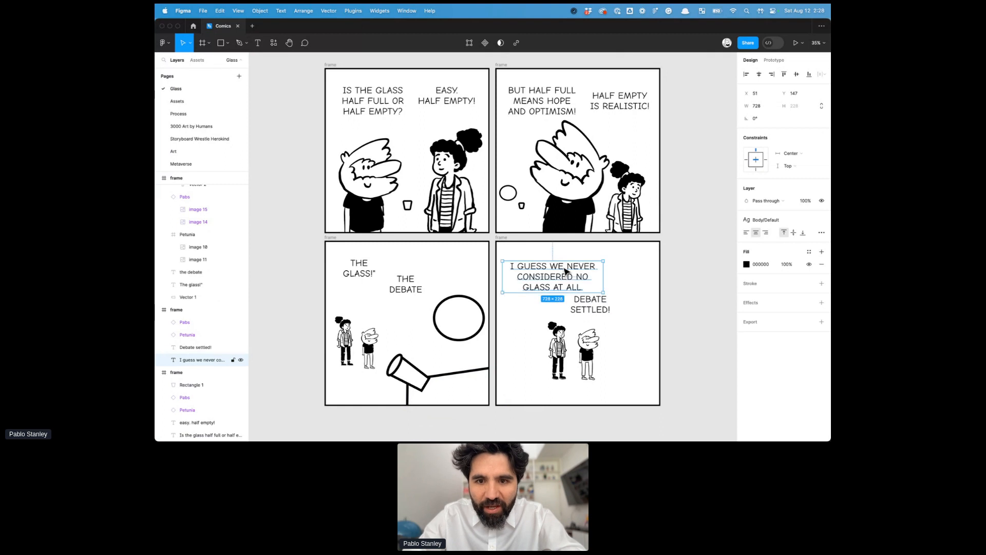
{"action": "left_click_drag", "start_coordinate": [574, 272], "coordinate": [574, 261]}
{"action": "mouse_move", "coordinate": [591, 306]}
{"action": "left_mouse_down"}
{"action": "mouse_move", "coordinate": [605, 303]}
{"action": "mouse_move", "coordinate": [596, 303]}
{"action": "left_mouse_up"}
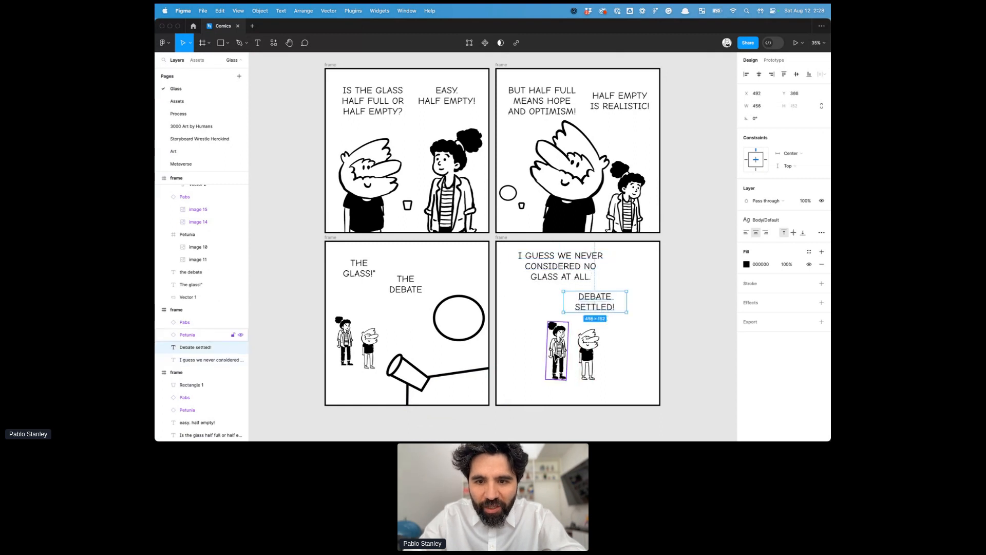
{"action": "left_click", "coordinate": [557, 354]}
{"action": "left_click", "coordinate": [587, 354], "text": "shift"}
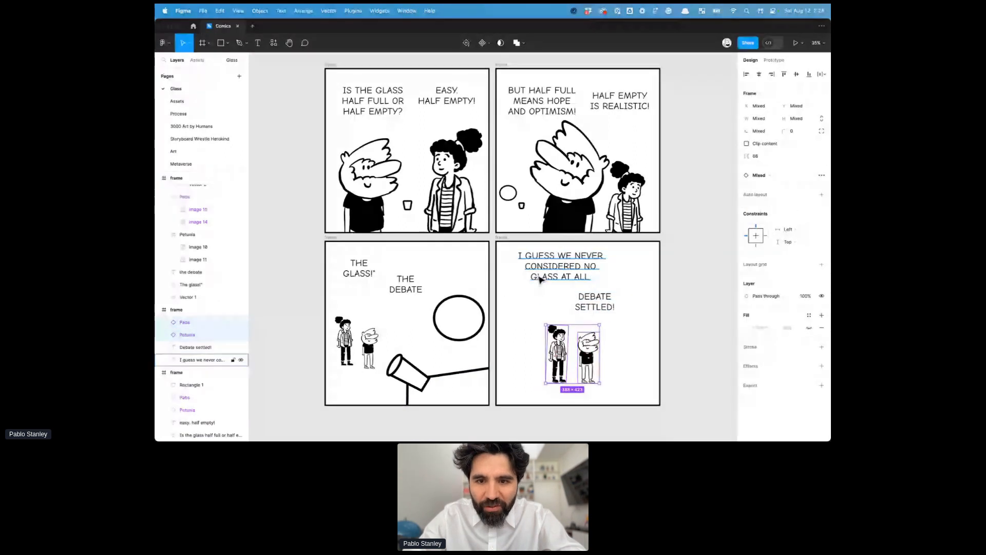
{"action": "left_click_drag", "start_coordinate": [546, 278], "coordinate": [545, 282]}
{"action": "left_click_drag", "start_coordinate": [592, 309], "coordinate": [598, 312]}
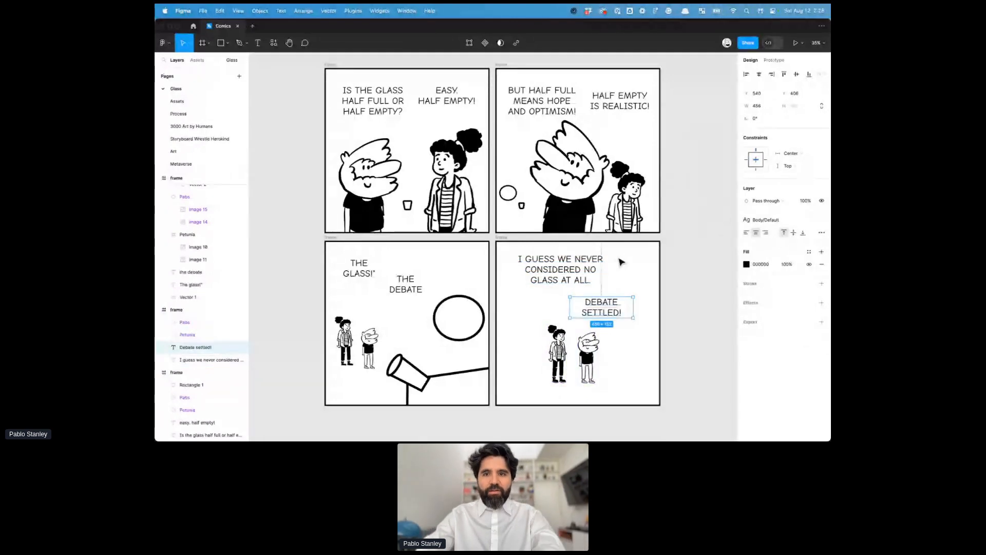
Raise "But half full means hope and optimism!" and lower "Half empty is realistic!" in the second panel.
{"action": "scroll", "coordinate": [620, 259], "scroll_direction": "down", "scroll_amount": 3}
{"action": "left_click", "coordinate": [559, 134]}
{"action": "left_click_drag", "start_coordinate": [558, 134], "coordinate": [558, 133]}
{"action": "left_click_drag", "start_coordinate": [631, 125], "coordinate": [633, 128]}
{"action": "left_click_drag", "start_coordinate": [567, 121], "coordinate": [566, 119]}
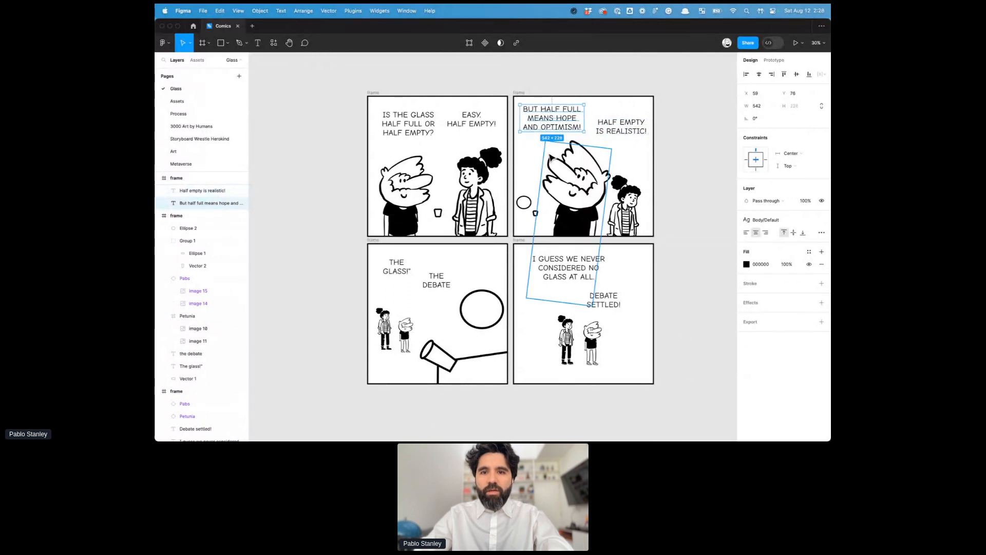
Align the vertical centres of the two dialogue lines in the first panel.
{"action": "left_click", "coordinate": [458, 121]}
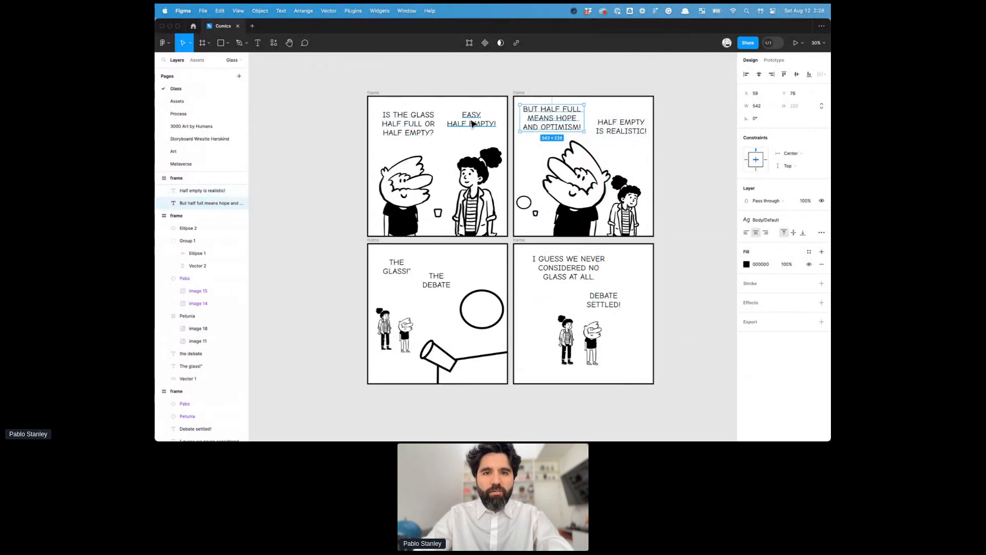
{"action": "left_click", "coordinate": [409, 122], "text": "shift"}
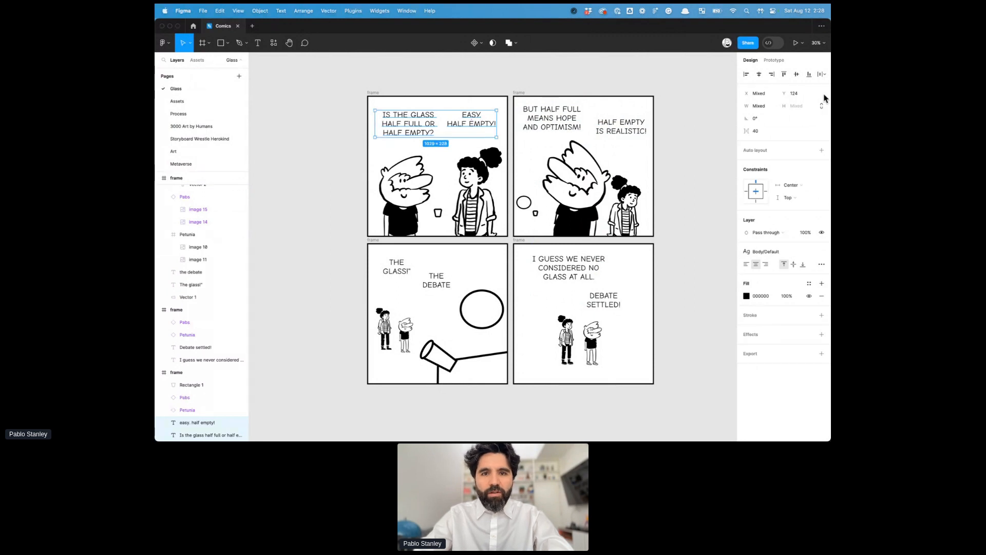
{"action": "left_click", "coordinate": [796, 74]}
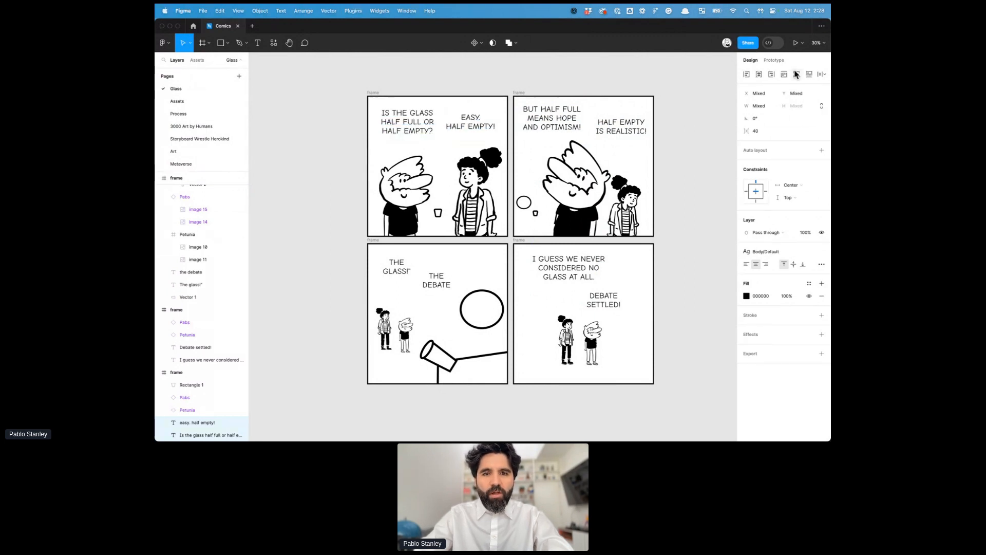
Reposition "Half empty is realistic!" in the second panel to X 708, Y 231.
{"action": "left_click", "coordinate": [696, 107]}
{"action": "left_click", "coordinate": [642, 132]}
{"action": "left_click_drag", "start_coordinate": [642, 131], "coordinate": [618, 133]}
{"action": "scroll", "coordinate": [639, 128], "scroll_direction": "up", "scroll_amount": 5}
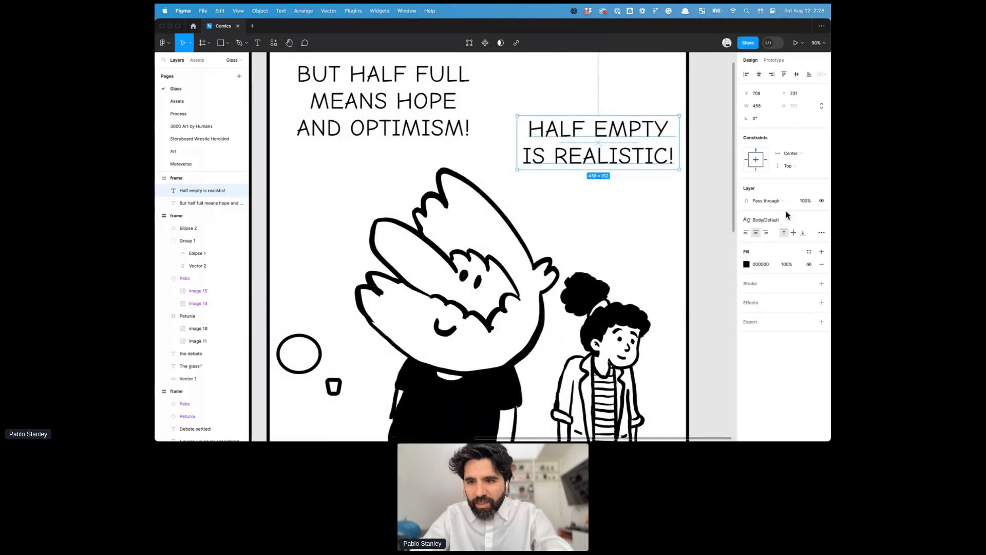
Set "Half empty is realistic!" in the second panel to font size 58 and narrow its text box to about 411 wide.
{"action": "left_click", "coordinate": [821, 220]}
{"action": "left_click", "coordinate": [800, 245]}
{"action": "type", "text": "58"}
{"action": "key", "text": "Return"}
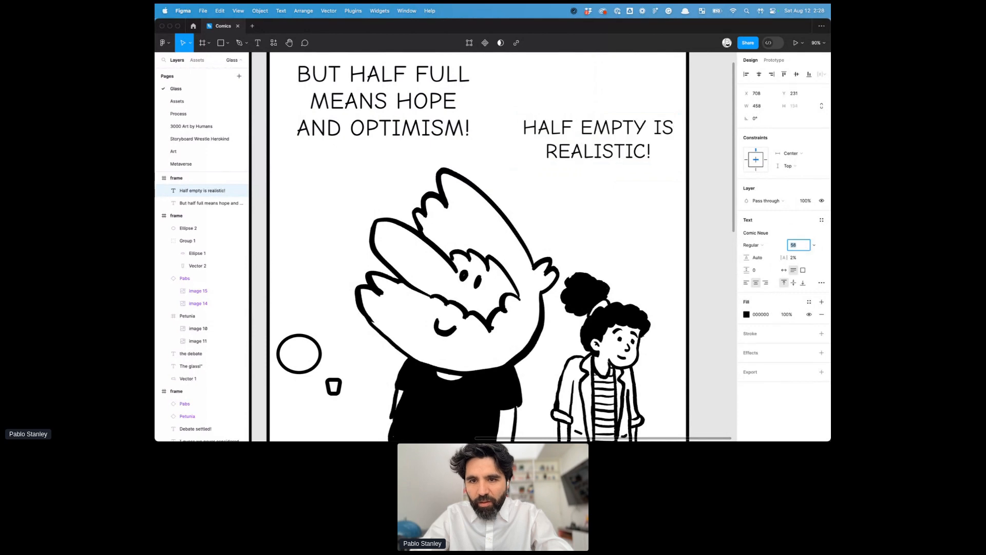
{"action": "left_click_drag", "start_coordinate": [681, 134], "coordinate": [664, 134]}
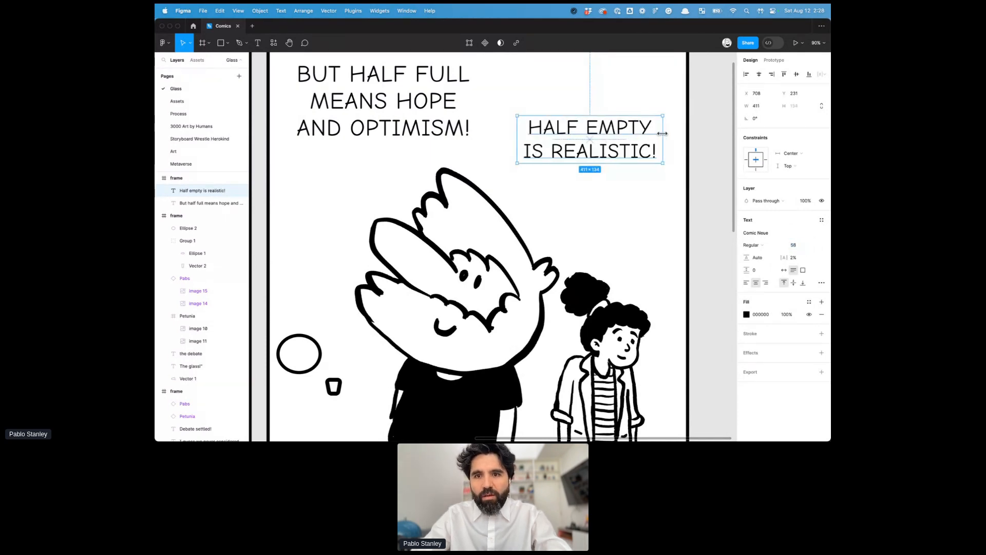
Enlarge "But half full means hope and optimism!" to font size 70 and reposition it at about X 80, Y 61.
{"action": "scroll", "coordinate": [622, 152], "scroll_direction": "down", "scroll_amount": 5}
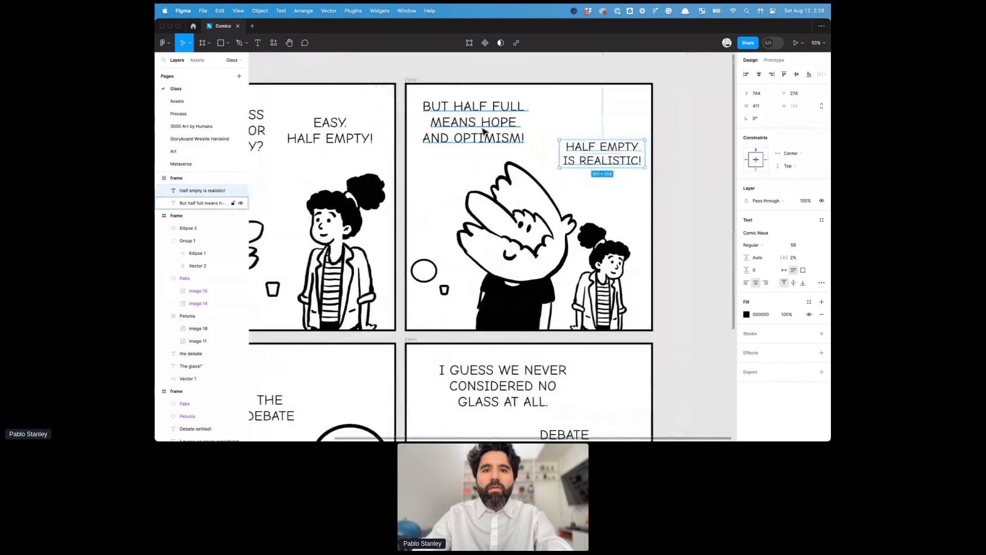
{"action": "left_click", "coordinate": [469, 124]}
{"action": "left_click", "coordinate": [822, 221]}
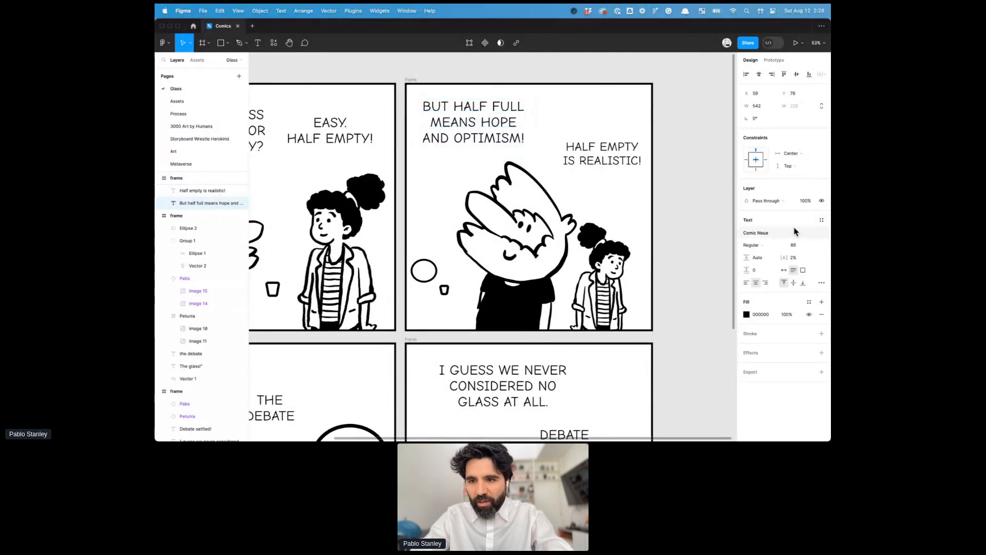
{"action": "left_click", "coordinate": [803, 247]}
{"action": "key", "text": "Up"}
{"action": "key", "text": "Up"}
{"action": "key", "text": "Up"}
{"action": "key", "text": "Up"}
{"action": "left_click_drag", "start_coordinate": [487, 131], "coordinate": [493, 129]}
Shift "Half empty is realistic!" slightly down and left to about X 736, Y 288.
{"action": "left_click", "coordinate": [604, 160]}
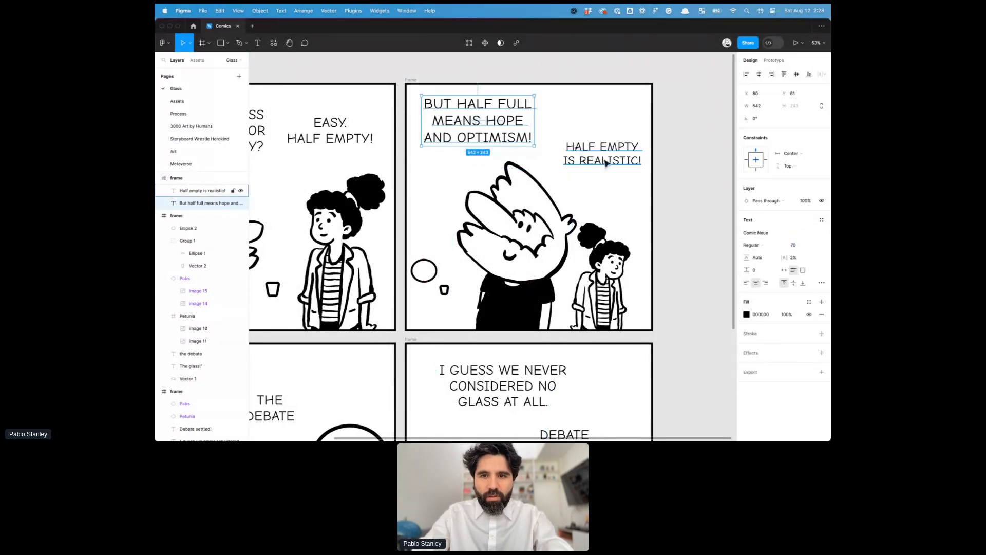
{"action": "left_click_drag", "start_coordinate": [609, 155], "coordinate": [607, 157]}
{"action": "key", "text": "shift+Down"}
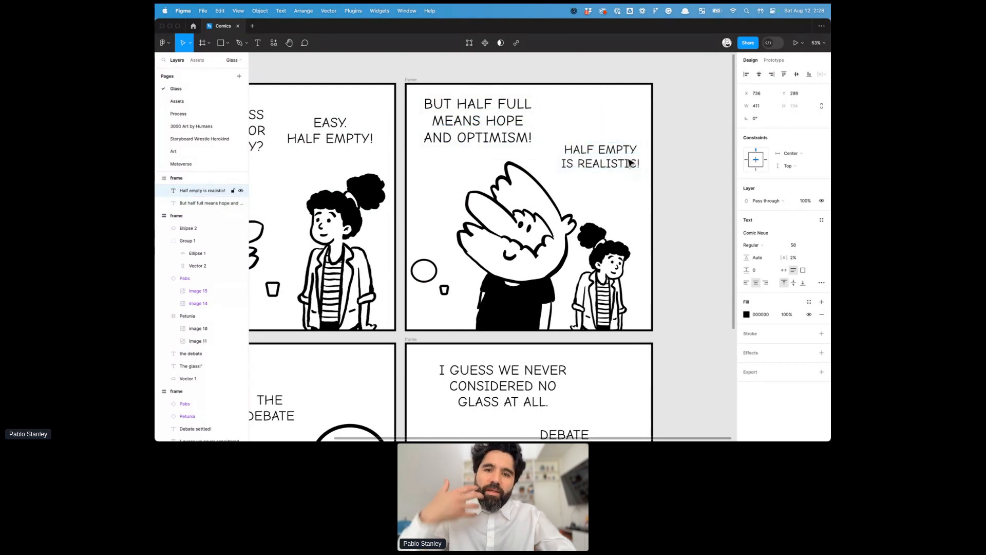
Examine the composition and dialogue placement across all four comic panels.
{"action": "scroll", "coordinate": [629, 159], "scroll_direction": "down", "scroll_amount": 5}
{"action": "scroll", "coordinate": [628, 159], "scroll_direction": "left", "scroll_amount": 2}
{"action": "left_click", "coordinate": [392, 68]}
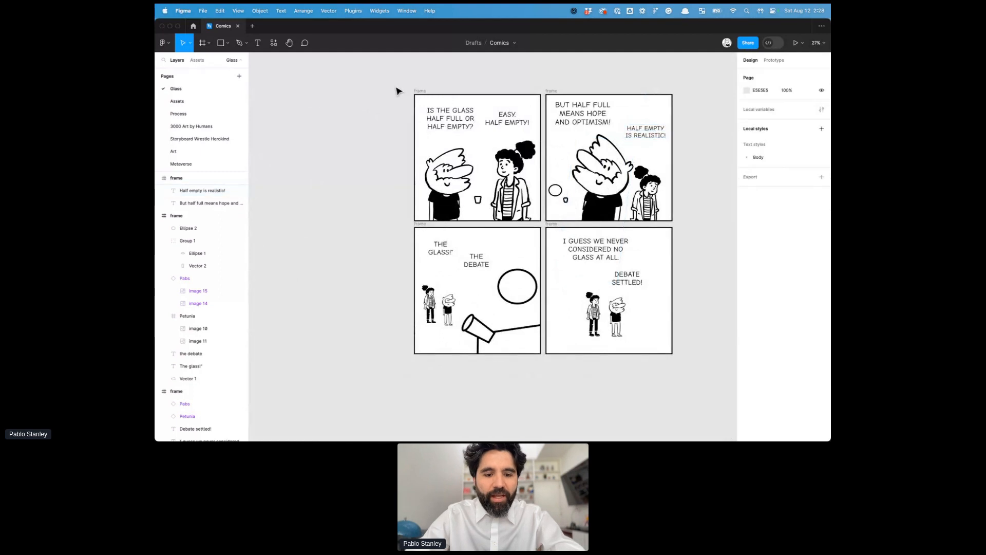
{"action": "left_click_drag", "start_coordinate": [405, 77], "coordinate": [683, 365]}
{"action": "scroll", "coordinate": [693, 247], "scroll_direction": "down", "scroll_amount": 2}
{"action": "scroll", "coordinate": [693, 247], "scroll_direction": "left", "scroll_amount": 2}
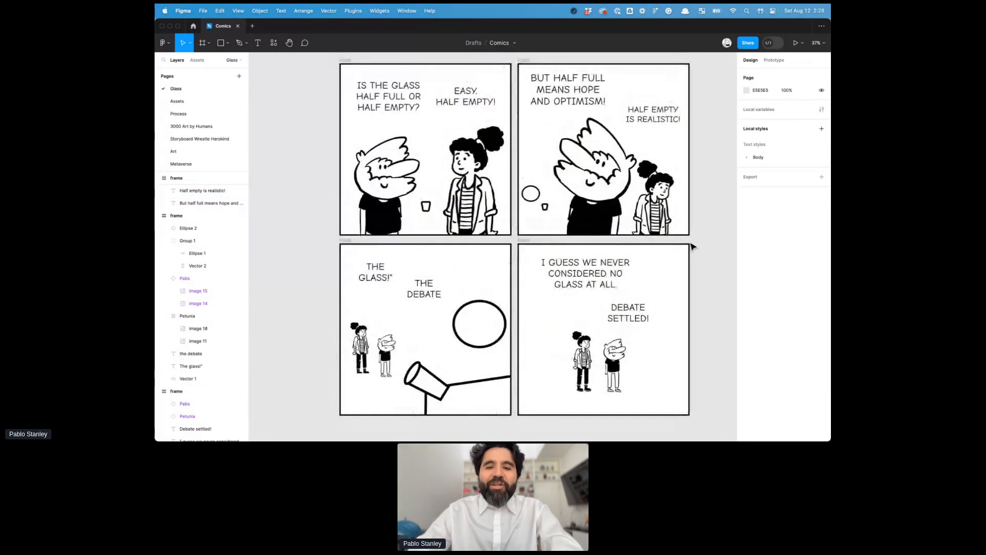
{"action": "scroll", "coordinate": [692, 248], "scroll_direction": "up", "scroll_amount": 1}
{"action": "scroll", "coordinate": [692, 248], "scroll_direction": "left", "scroll_amount": 1}
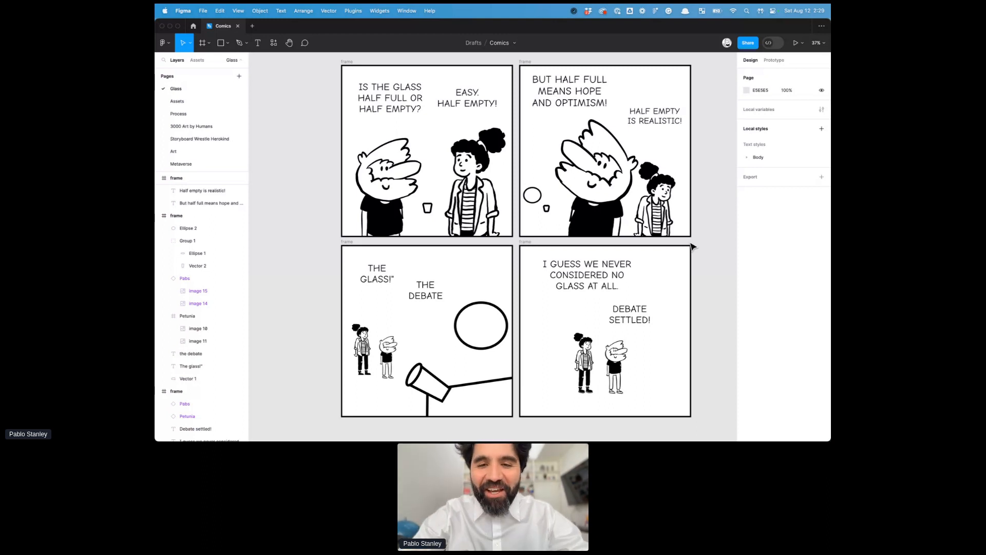
{"action": "scroll", "coordinate": [625, 222], "scroll_direction": "up", "scroll_amount": 2}
{"action": "scroll", "coordinate": [625, 222], "scroll_direction": "right", "scroll_amount": 2}
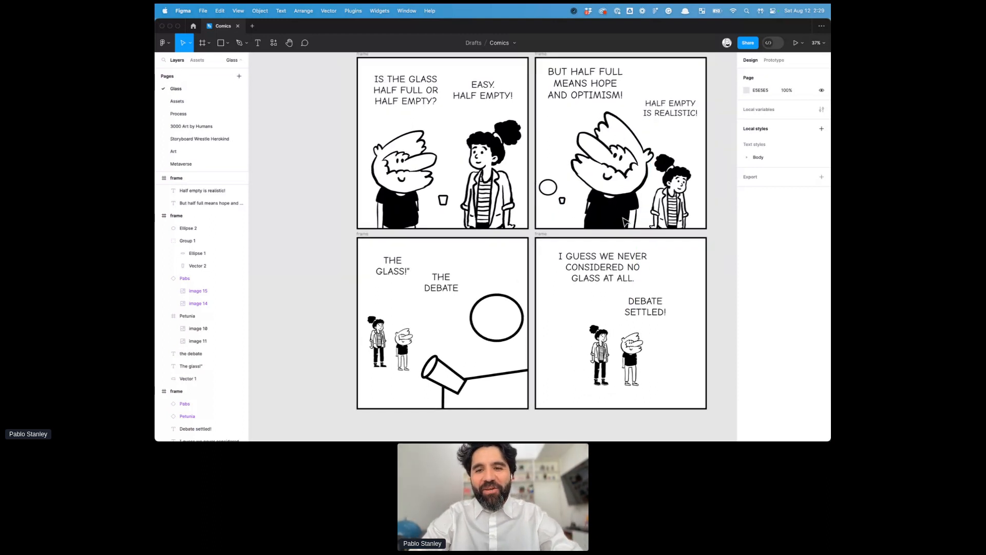
{"action": "scroll", "coordinate": [626, 222], "scroll_direction": "right", "scroll_amount": 3}
{"action": "scroll", "coordinate": [626, 222], "scroll_direction": "down", "scroll_amount": 1}
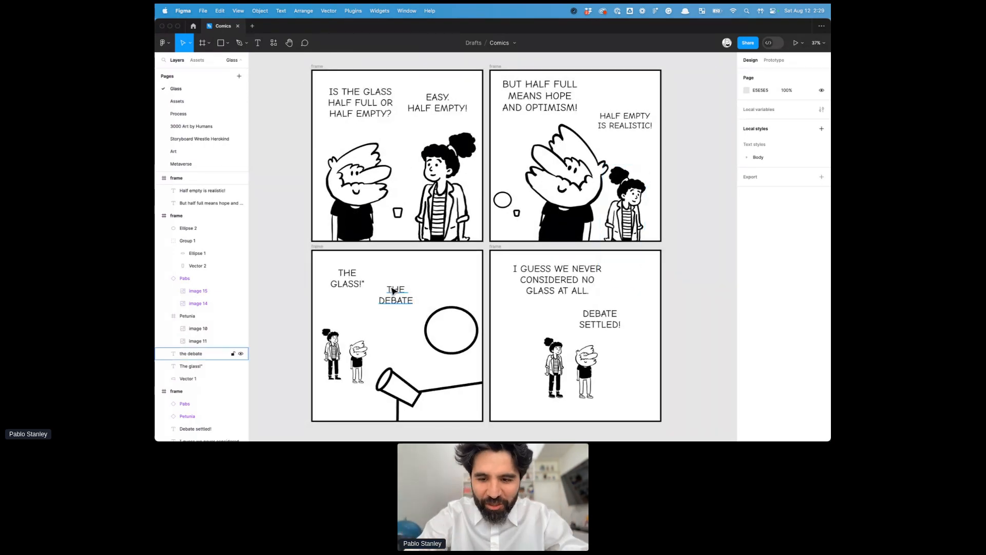
Draw an eye ellipse of about 51 × 61 inside the third panel's round head and fill it black (000000).
{"action": "scroll", "coordinate": [393, 291], "scroll_direction": "up", "scroll_amount": 5}
{"action": "key", "text": "o"}
{"action": "left_click_drag", "start_coordinate": [501, 382], "coordinate": [518, 401]}
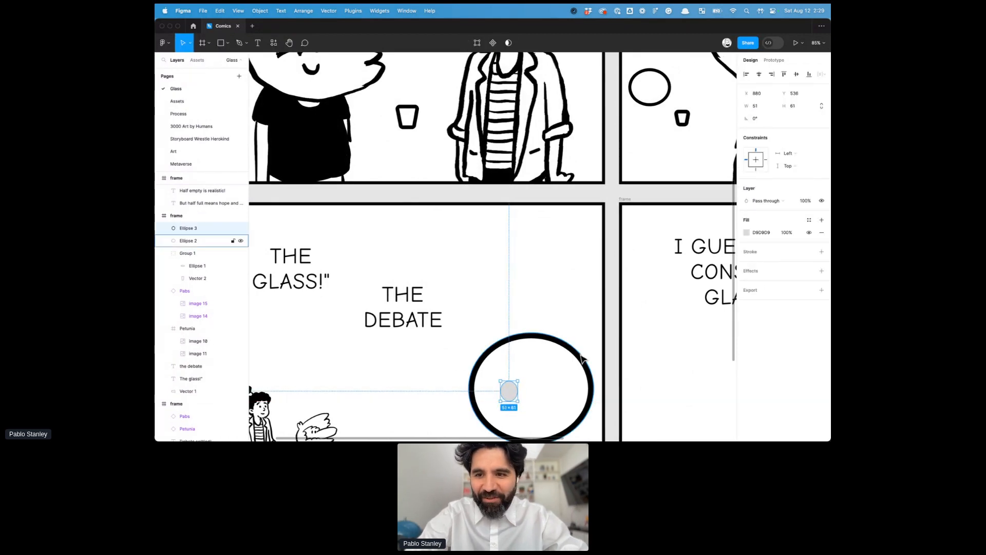
{"action": "left_click", "coordinate": [747, 233]}
{"action": "left_click_drag", "start_coordinate": [673, 303], "coordinate": [570, 418]}
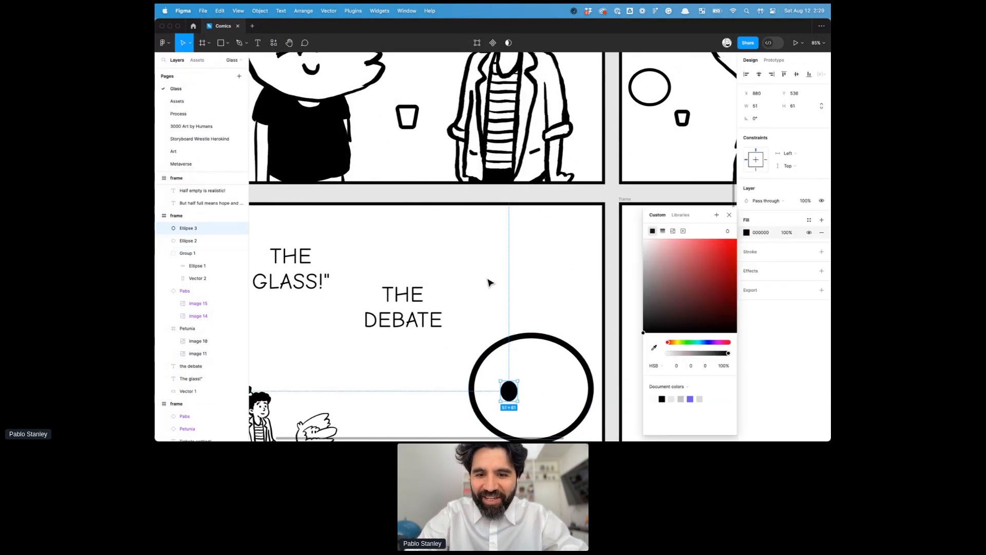
Duplicate the black eye for a second eye and add a flattened copy about 29 high between them as the mouth.
{"action": "scroll", "coordinate": [489, 283], "scroll_direction": "down", "scroll_amount": 7}
{"action": "scroll", "coordinate": [489, 282], "scroll_direction": "right", "scroll_amount": 2}
{"action": "key", "text": "Escape"}
{"action": "mouse_move", "coordinate": [468, 219]}
{"action": "left_mouse_down"}
{"action": "mouse_move", "coordinate": [568, 215]}
{"action": "mouse_move", "coordinate": [485, 226]}
{"action": "mouse_move", "coordinate": [486, 215]}
{"action": "left_mouse_up"}
{"action": "scroll", "coordinate": [468, 212], "scroll_direction": "up", "scroll_amount": 3}
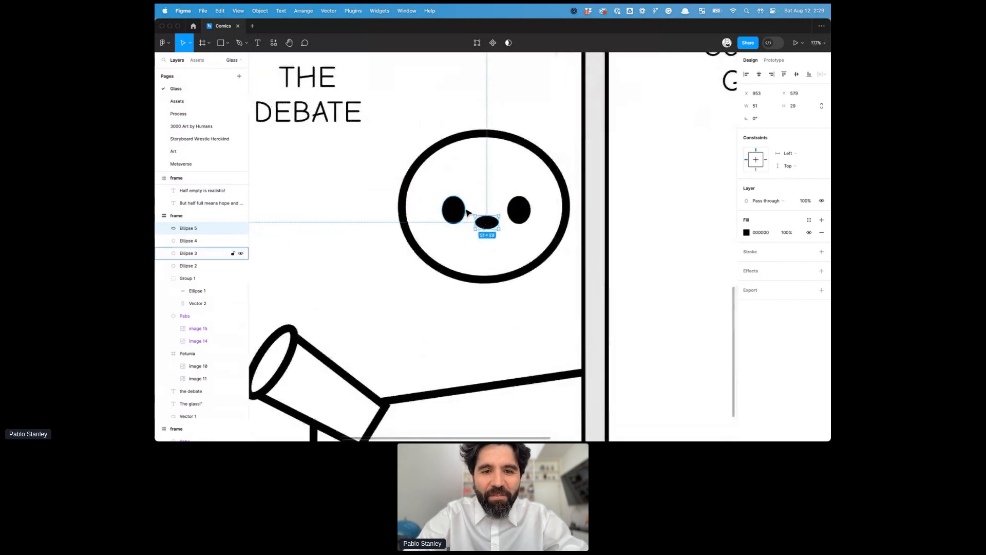
Cut both eyes of the third panel's face into lower half-ellipses with the Arc control.
{"action": "left_click", "coordinate": [463, 210]}
{"action": "scroll", "coordinate": [464, 208], "scroll_direction": "up", "scroll_amount": 5}
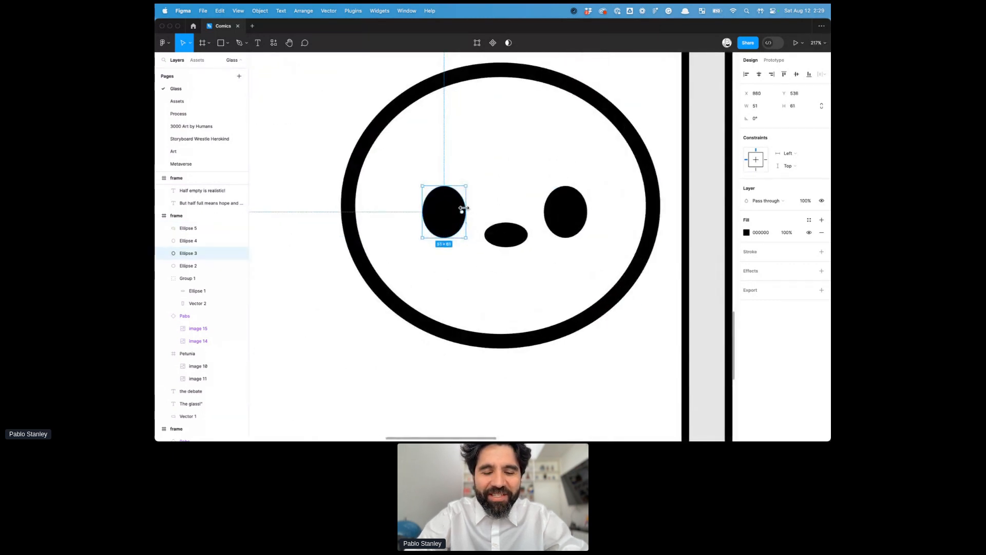
{"action": "left_click_drag", "start_coordinate": [462, 213], "coordinate": [424, 211]}
{"action": "left_click", "coordinate": [580, 220]}
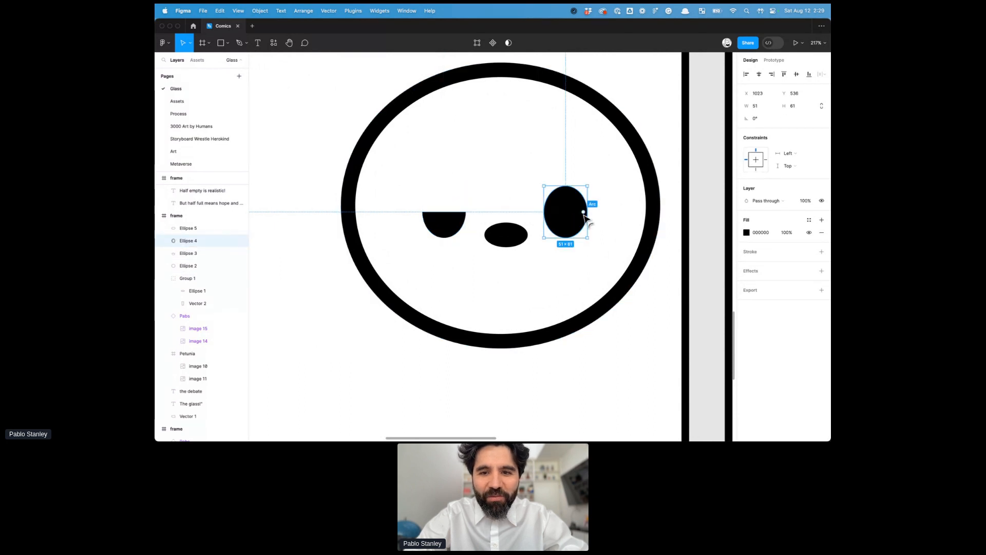
{"action": "left_click_drag", "start_coordinate": [579, 219], "coordinate": [624, 223]}
Shift the eyes and mouth toward the right side of the third panel's round head, and lower the whole head slightly.
{"action": "left_click", "coordinate": [505, 232], "text": "shift"}
{"action": "left_click", "coordinate": [449, 224], "text": "shift"}
{"action": "scroll", "coordinate": [625, 222], "scroll_direction": "down", "scroll_amount": 5}
{"action": "scroll", "coordinate": [607, 229], "scroll_direction": "up", "scroll_amount": 3}
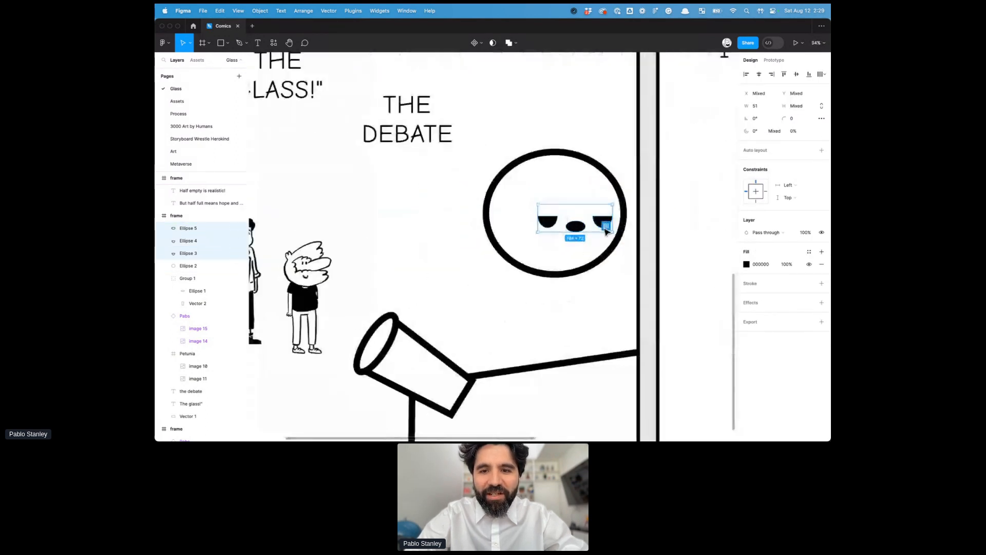
{"action": "key", "text": "shift+Right"}
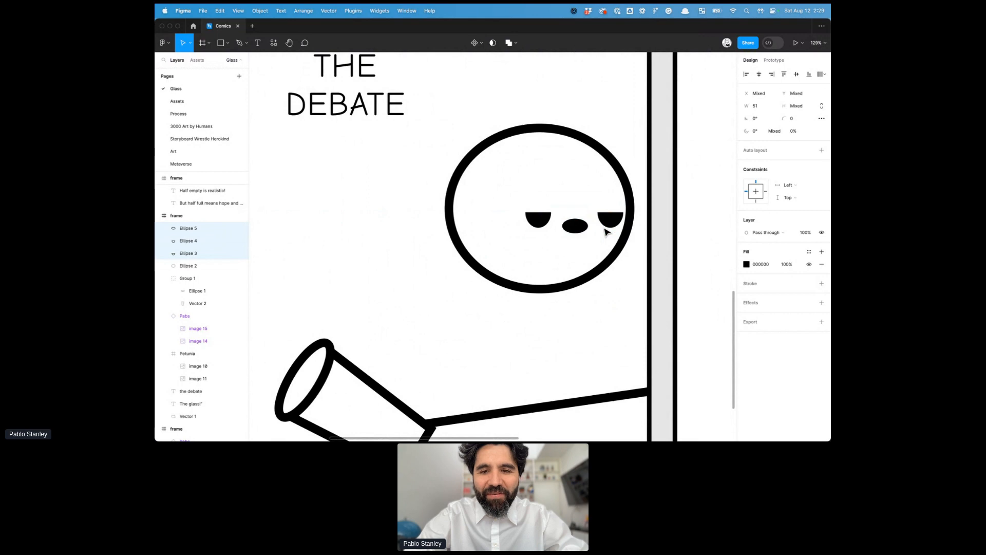
{"action": "scroll", "coordinate": [563, 230], "scroll_direction": "down", "scroll_amount": 5}
{"action": "scroll", "coordinate": [487, 315], "scroll_direction": "up", "scroll_amount": 2}
{"action": "scroll", "coordinate": [487, 315], "scroll_direction": "right", "scroll_amount": 1}
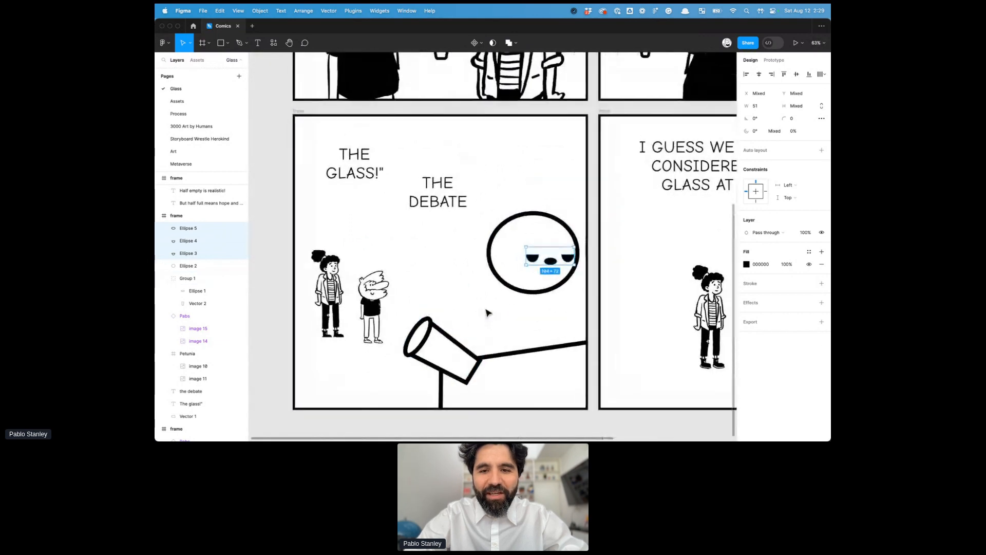
{"action": "left_click", "coordinate": [521, 243], "text": "shift"}
{"action": "left_click", "coordinate": [536, 248]}
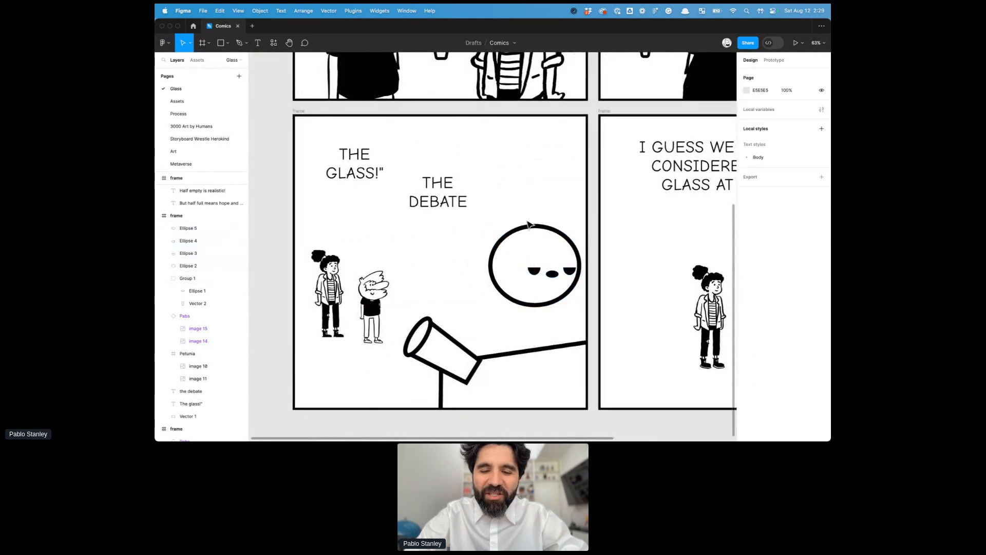
Try moving the eyes and mouth to the left edge of the third panel's head, and undo the move.
{"action": "left_click", "coordinate": [534, 271]}
{"action": "left_click", "coordinate": [554, 274], "text": "shift"}
{"action": "left_click", "coordinate": [572, 272], "text": "shift"}
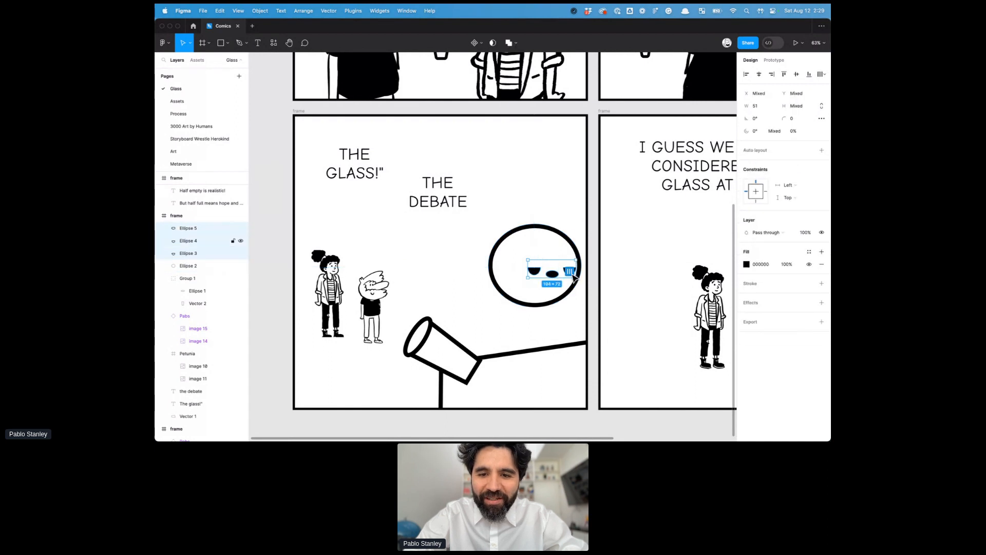
{"action": "left_click_drag", "start_coordinate": [574, 277], "coordinate": [534, 278]}
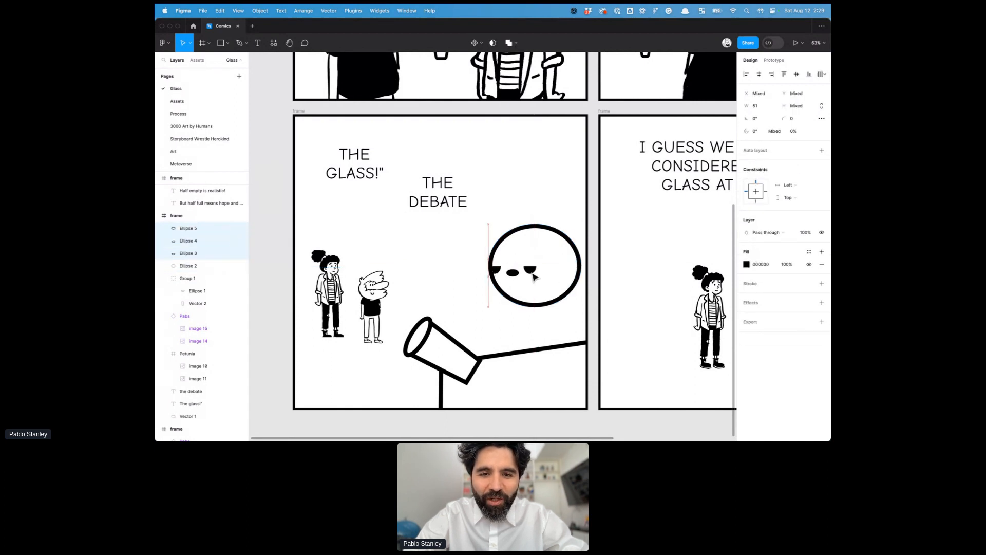
{"action": "key", "text": "super+z"}
{"action": "left_click_drag", "start_coordinate": [541, 271], "coordinate": [541, 271]}
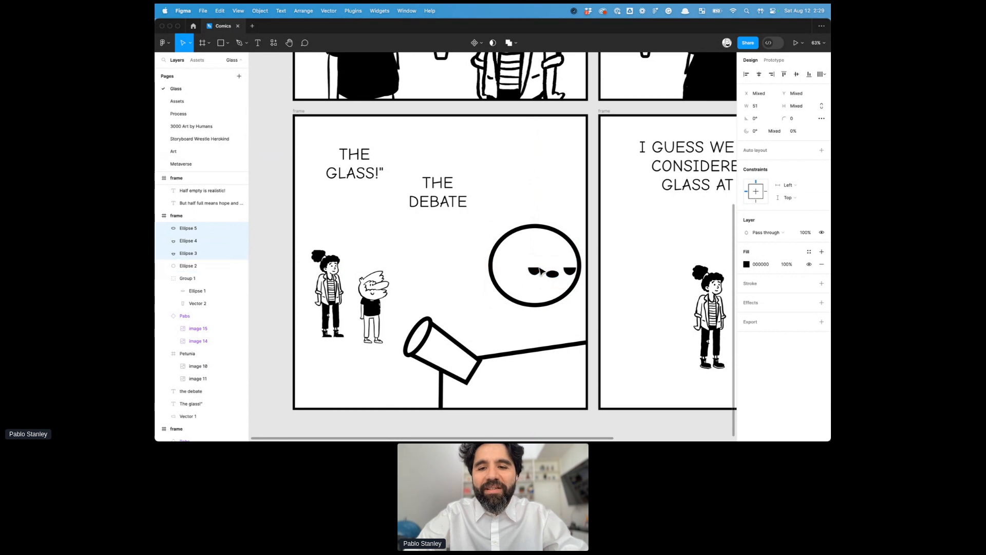
Copy the eyes and mouth onto the second panel's small round head, scaled down to about 82 × 30.
{"action": "scroll", "coordinate": [541, 267], "scroll_direction": "up", "scroll_amount": 5}
{"action": "scroll", "coordinate": [512, 330], "scroll_direction": "up", "scroll_amount": 5}
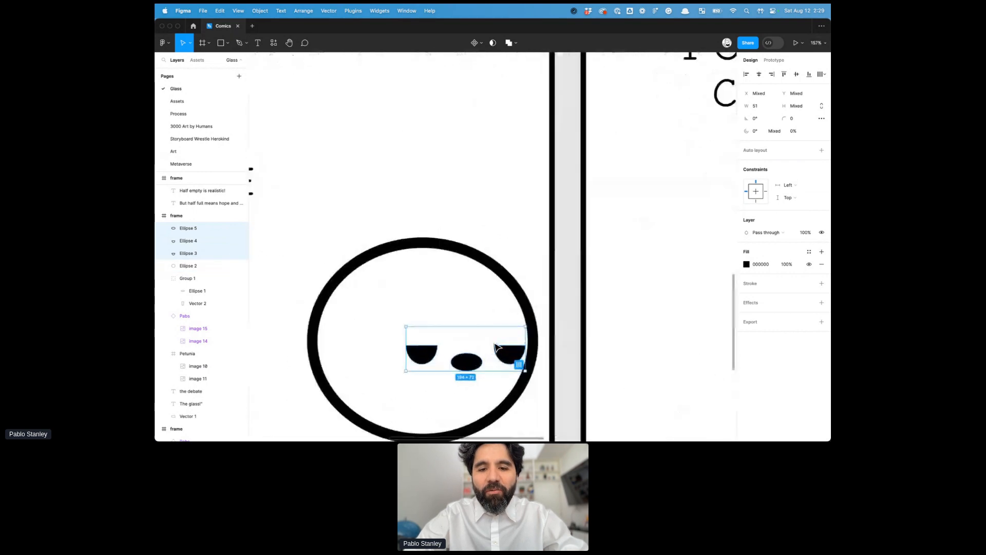
{"action": "scroll", "coordinate": [507, 354], "scroll_direction": "down", "scroll_amount": 5}
{"action": "left_click_drag", "start_coordinate": [508, 349], "coordinate": [583, 110]}
{"action": "scroll", "coordinate": [583, 110], "scroll_direction": "up", "scroll_amount": 6}
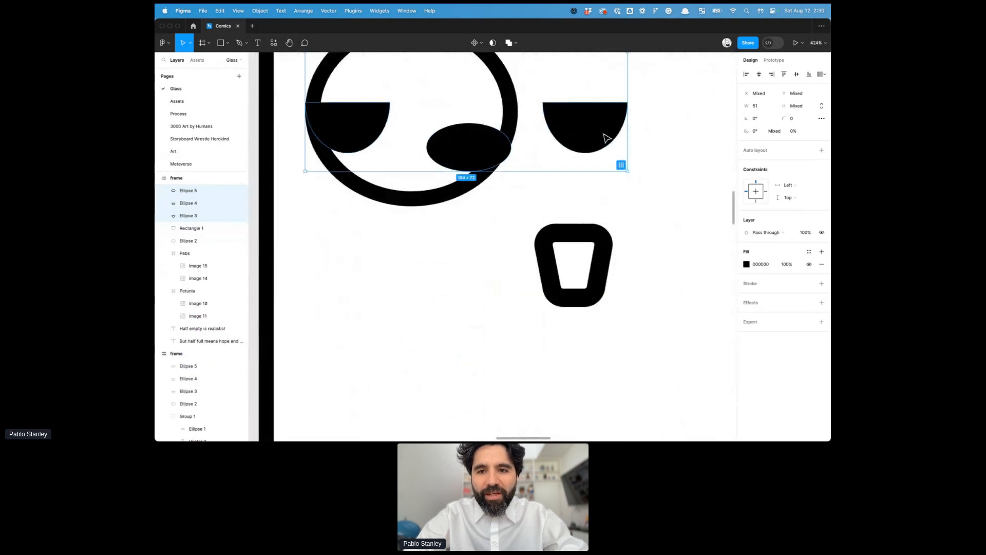
{"action": "scroll", "coordinate": [610, 119], "scroll_direction": "down", "scroll_amount": 5}
{"action": "left_click_drag", "start_coordinate": [615, 96], "coordinate": [564, 132]}
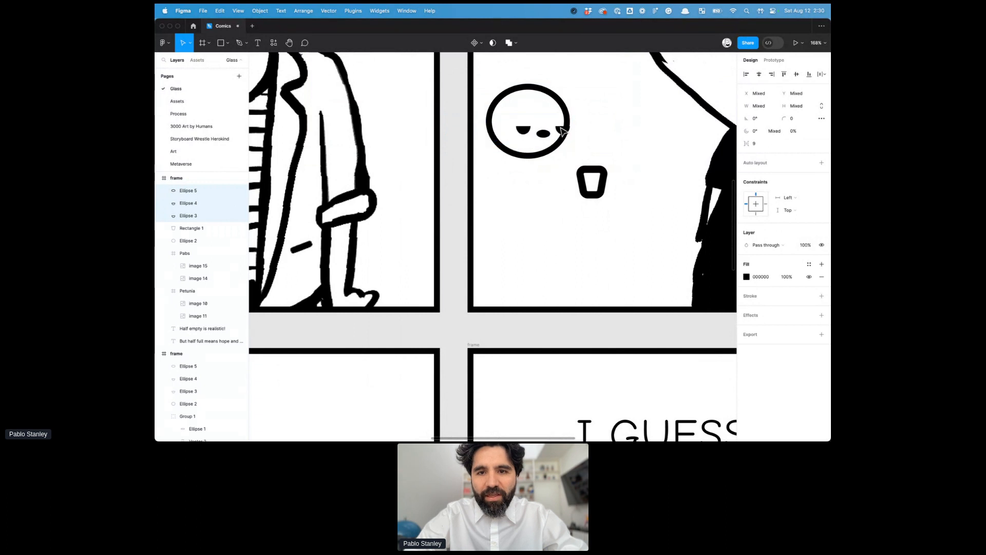
Shrink the copied eyes and mouth to about 17 wide each and place them at the lower right of the small head.
{"action": "scroll", "coordinate": [565, 133], "scroll_direction": "up", "scroll_amount": 5}
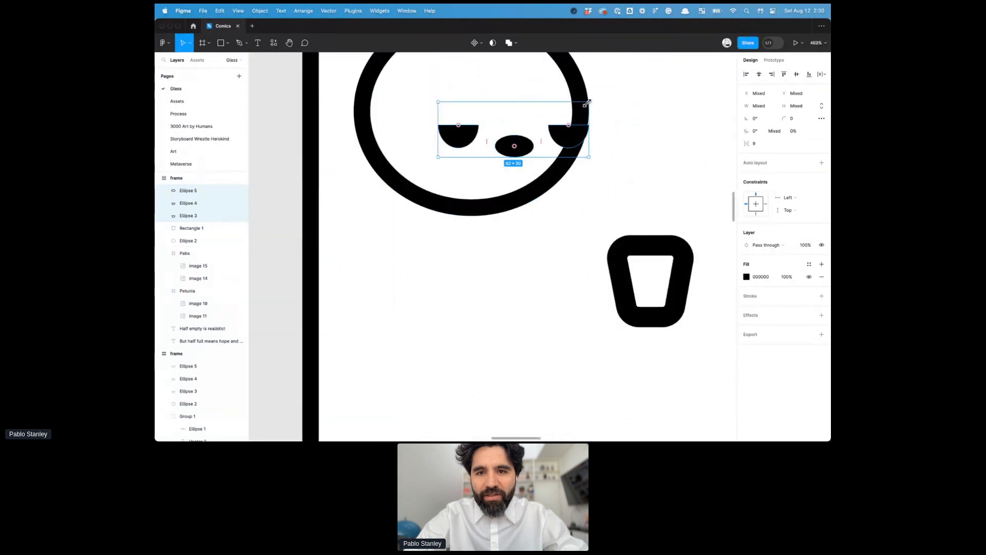
{"action": "left_click_drag", "start_coordinate": [583, 101], "coordinate": [556, 115]}
{"action": "left_click_drag", "start_coordinate": [547, 155], "coordinate": [567, 170]}
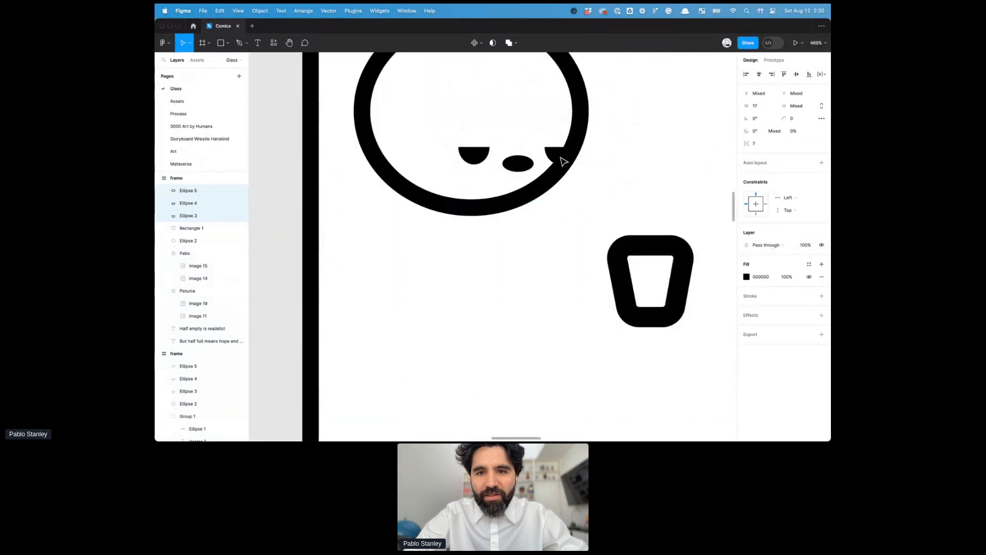
Nudge the outline of the second panel's small round head slightly around its eyes and mouth.
{"action": "left_click", "coordinate": [574, 102]}
{"action": "scroll", "coordinate": [574, 97], "scroll_direction": "down", "scroll_amount": 4}
{"action": "scroll", "coordinate": [575, 96], "scroll_direction": "up", "scroll_amount": 2}
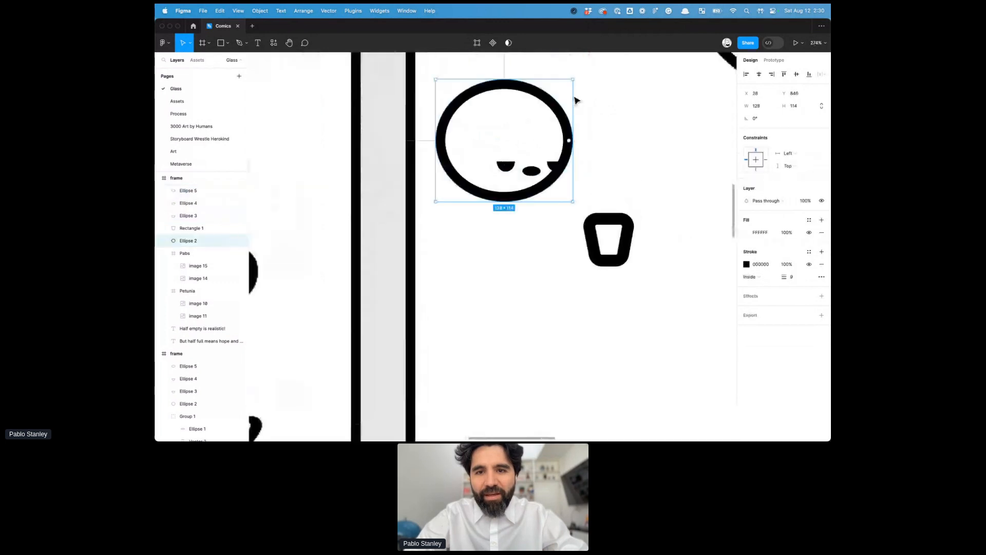
{"action": "left_click_drag", "start_coordinate": [544, 153], "coordinate": [547, 155]}
Review the added faces and the glass drawing up close and within the complete four-panel comic.
{"action": "scroll", "coordinate": [549, 159], "scroll_direction": "down", "scroll_amount": 10}
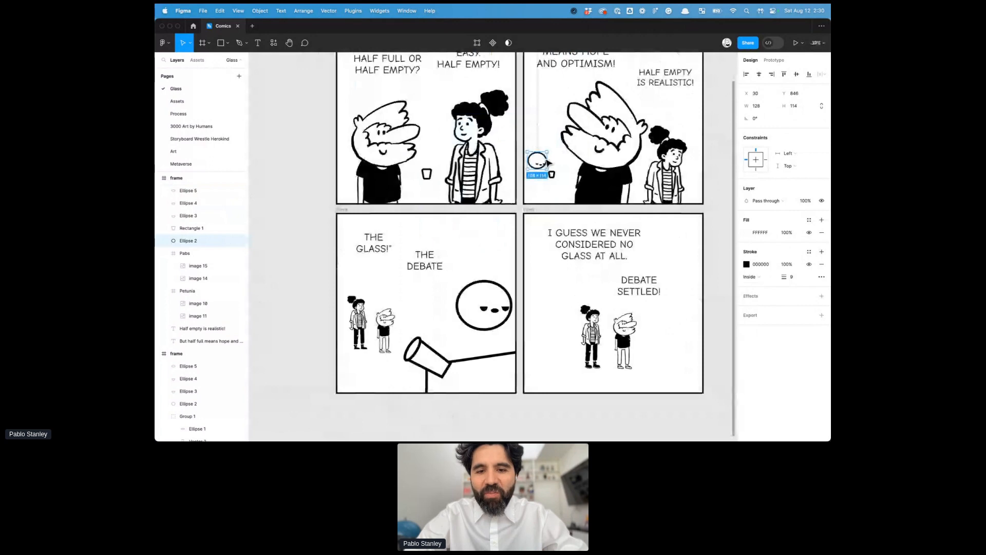
{"action": "scroll", "coordinate": [548, 206], "scroll_direction": "down", "scroll_amount": 4}
{"action": "scroll", "coordinate": [548, 221], "scroll_direction": "left", "scroll_amount": 2}
{"action": "scroll", "coordinate": [548, 230], "scroll_direction": "up", "scroll_amount": 2}
{"action": "scroll", "coordinate": [548, 229], "scroll_direction": "right", "scroll_amount": 2}
{"action": "left_click", "coordinate": [535, 357]}
{"action": "left_click", "coordinate": [459, 303]}
{"action": "scroll", "coordinate": [459, 303], "scroll_direction": "up", "scroll_amount": 2}
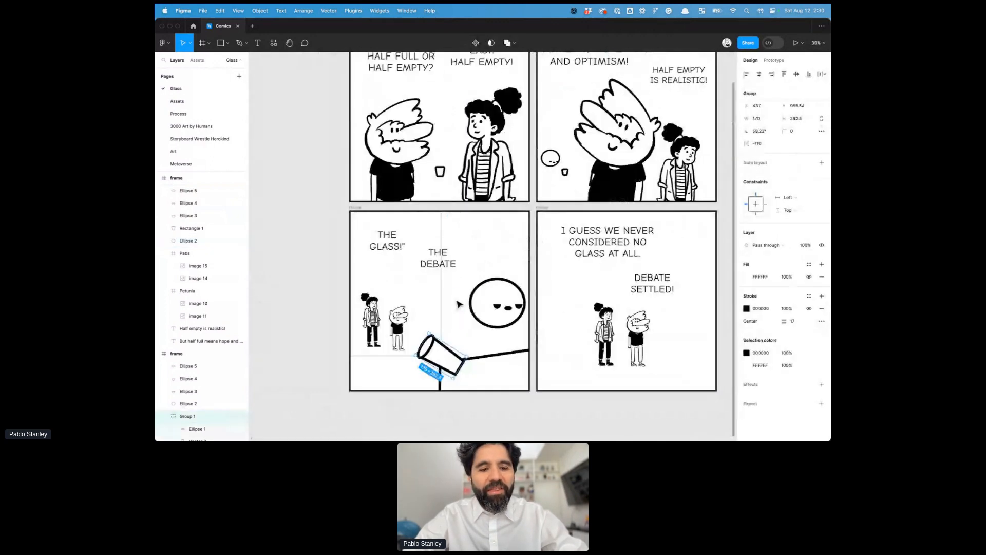
{"action": "key", "text": "shift+2"}
{"action": "scroll", "coordinate": [331, 168], "scroll_direction": "down", "scroll_amount": 3}
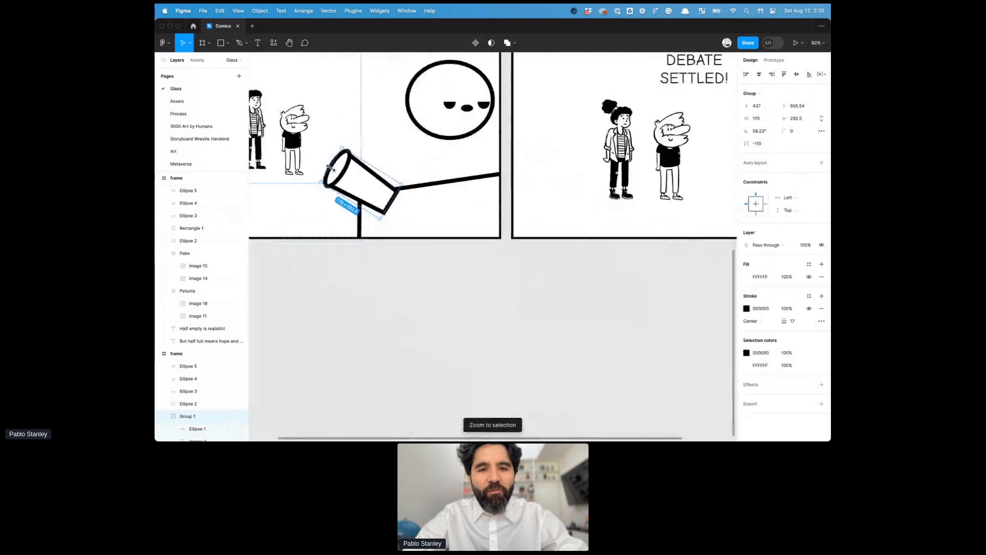
{"action": "key", "text": "shift+1"}
{"action": "left_click", "coordinate": [290, 113]}
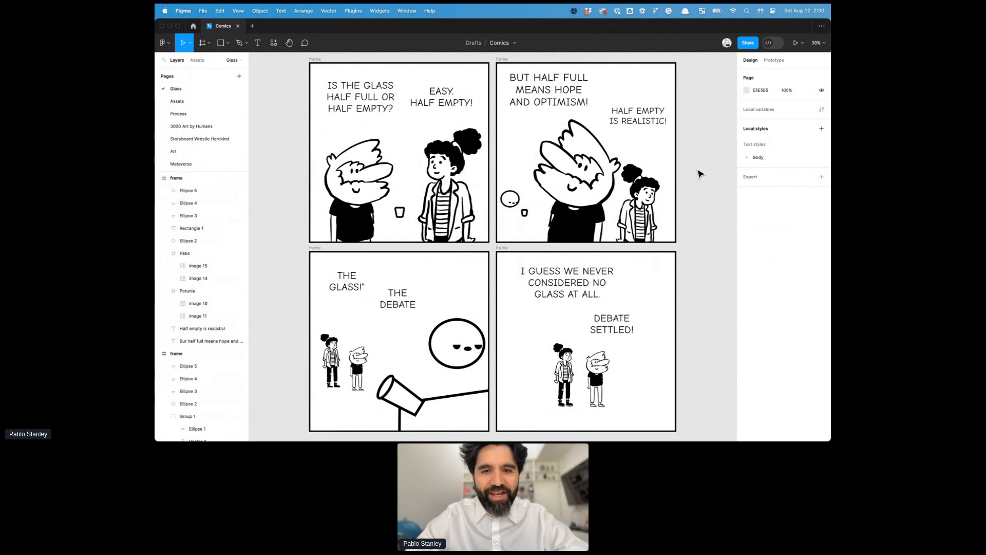
Switch to the Hopin session in Chrome and open the screen-sharing options.
{"action": "key", "text": "super+Tab"}
{"action": "key", "text": "super+Tab"}
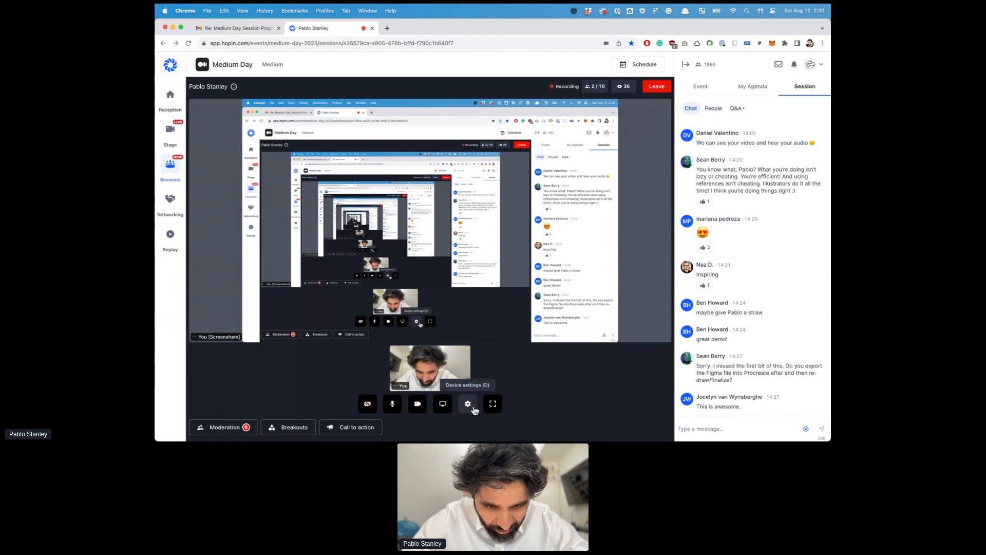
{"action": "left_click", "coordinate": [443, 404]}
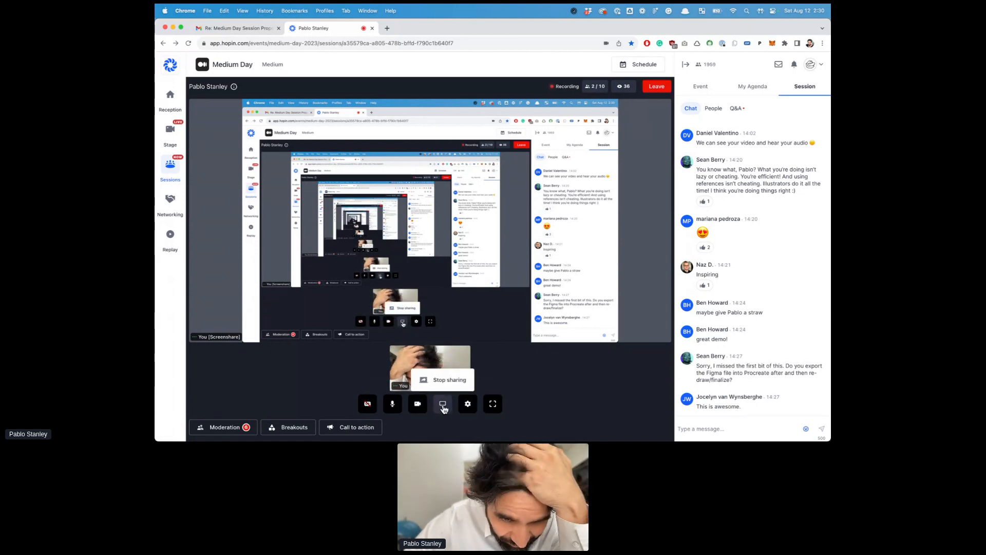